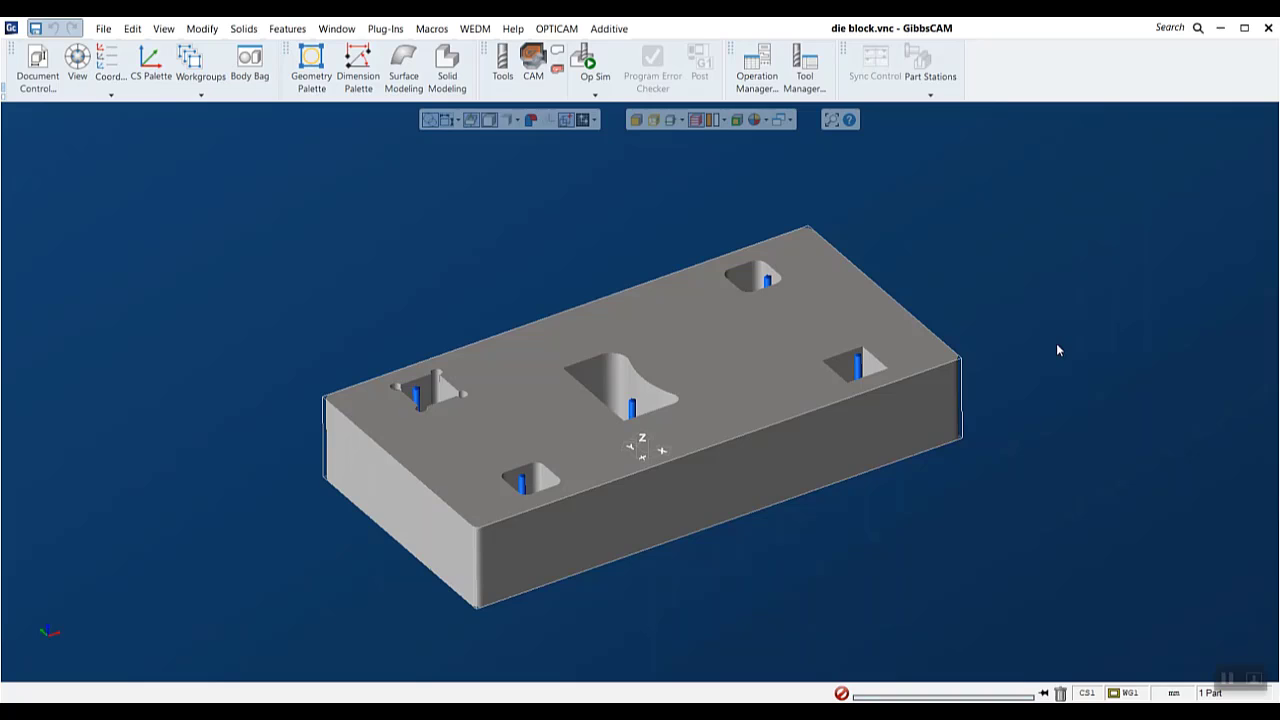
Examine the installed plug-ins for the OptiCAM EDM entry and look over the OPTICAM commands offered for the current machine
left_click(556, 28)
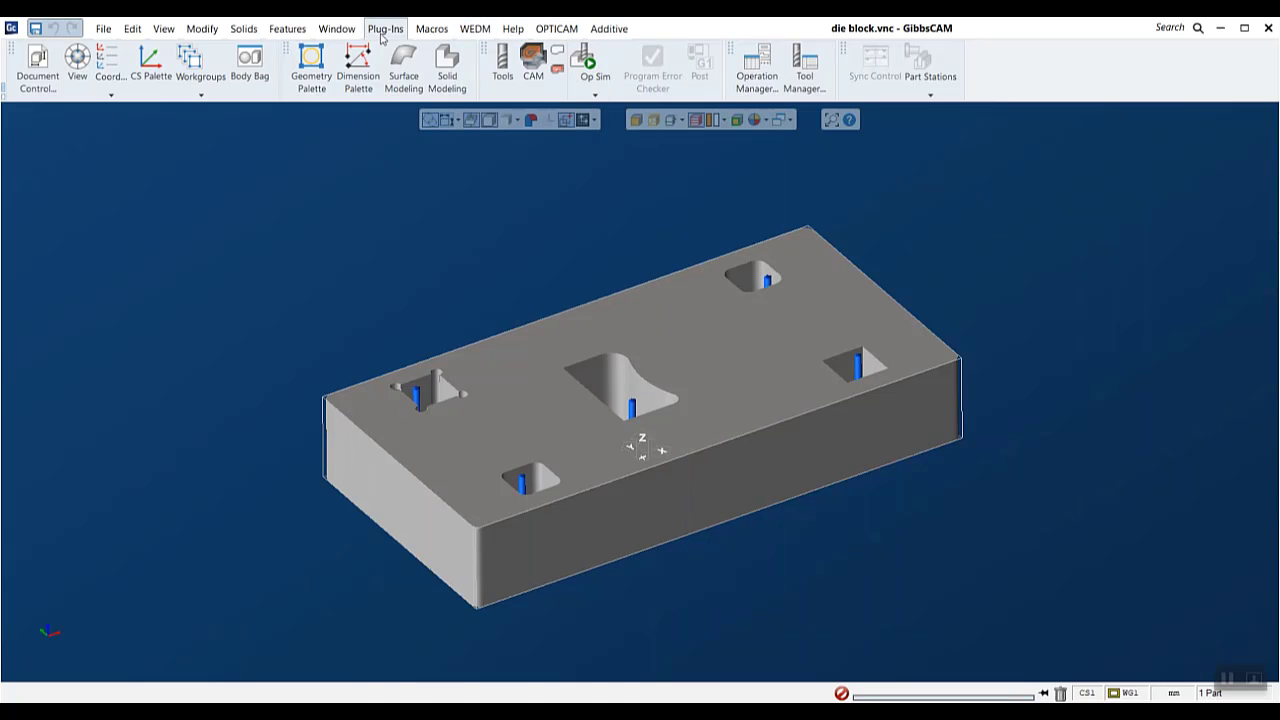
mouse_move(606, 37)
mouse_move(557, 35)
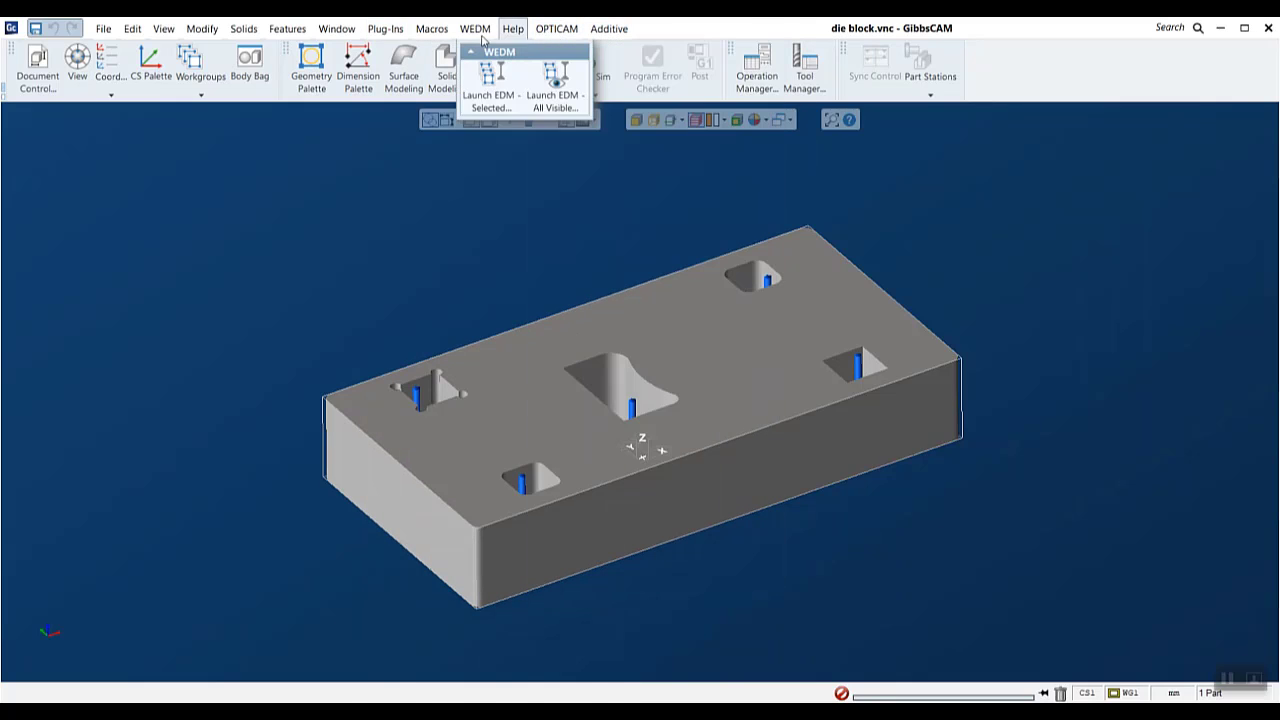
mouse_move(386, 32)
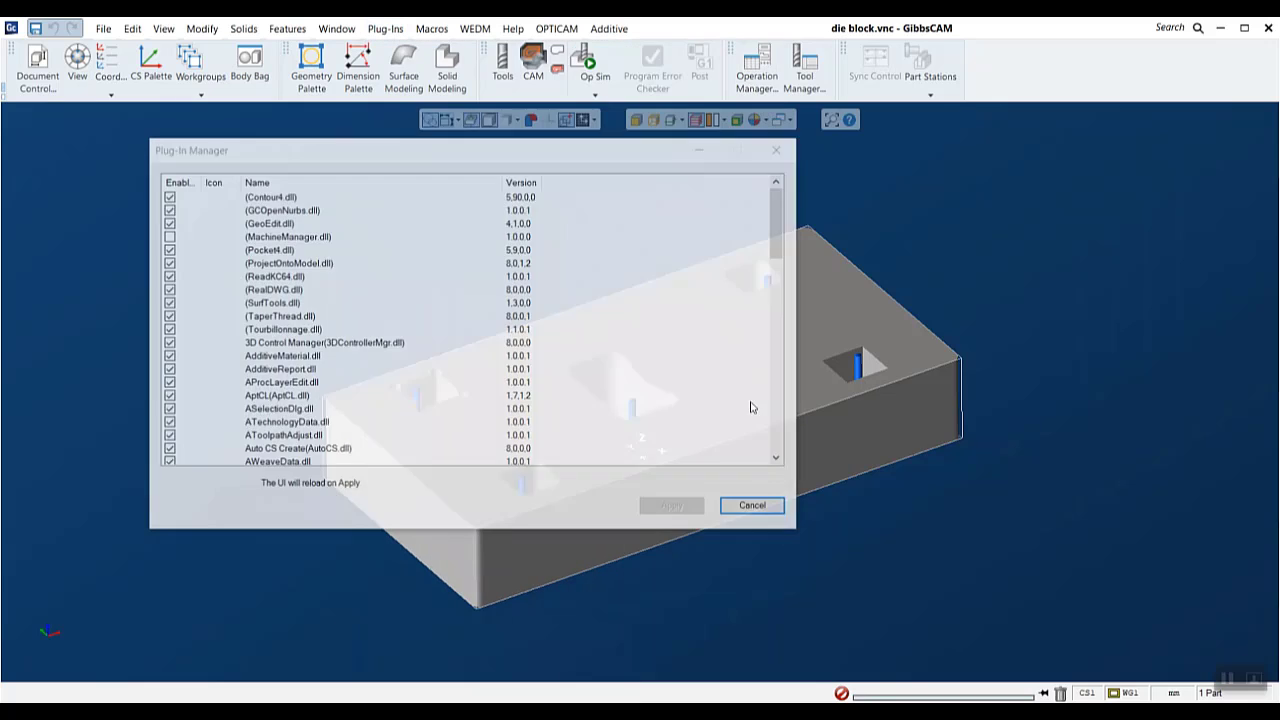
scroll(370, 275, "down", 10)
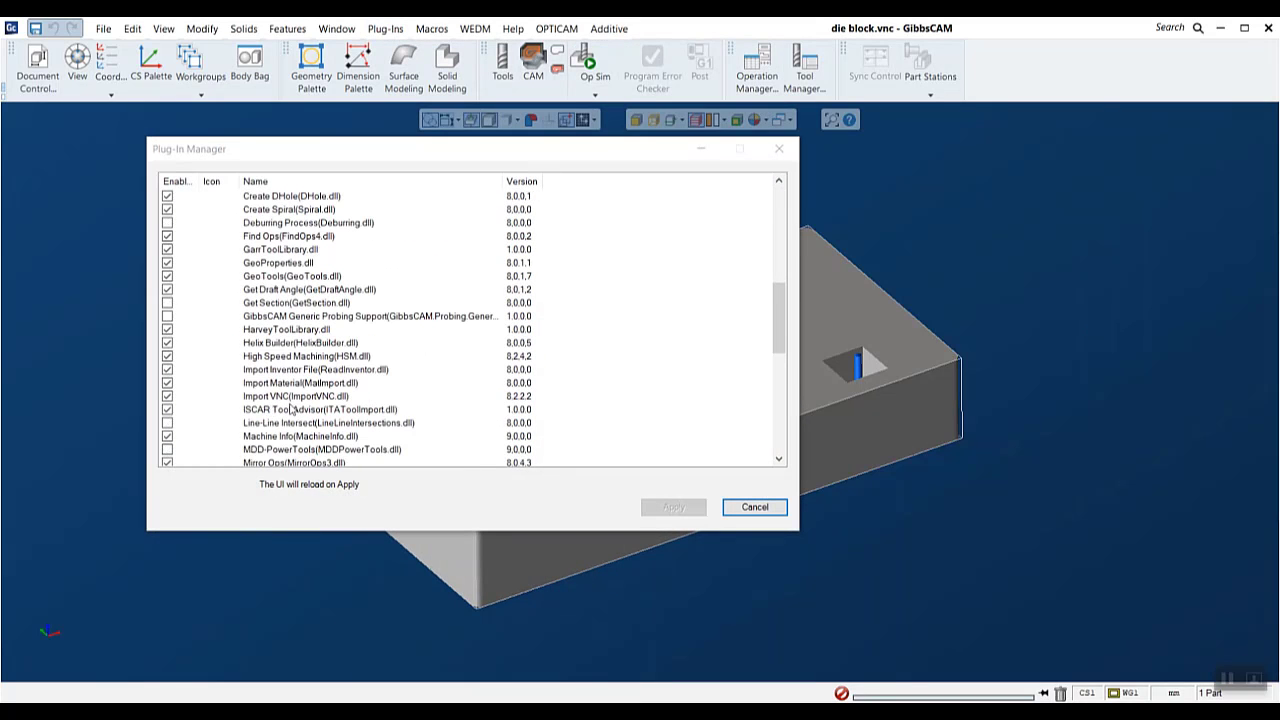
scroll(242, 352, "down", 4)
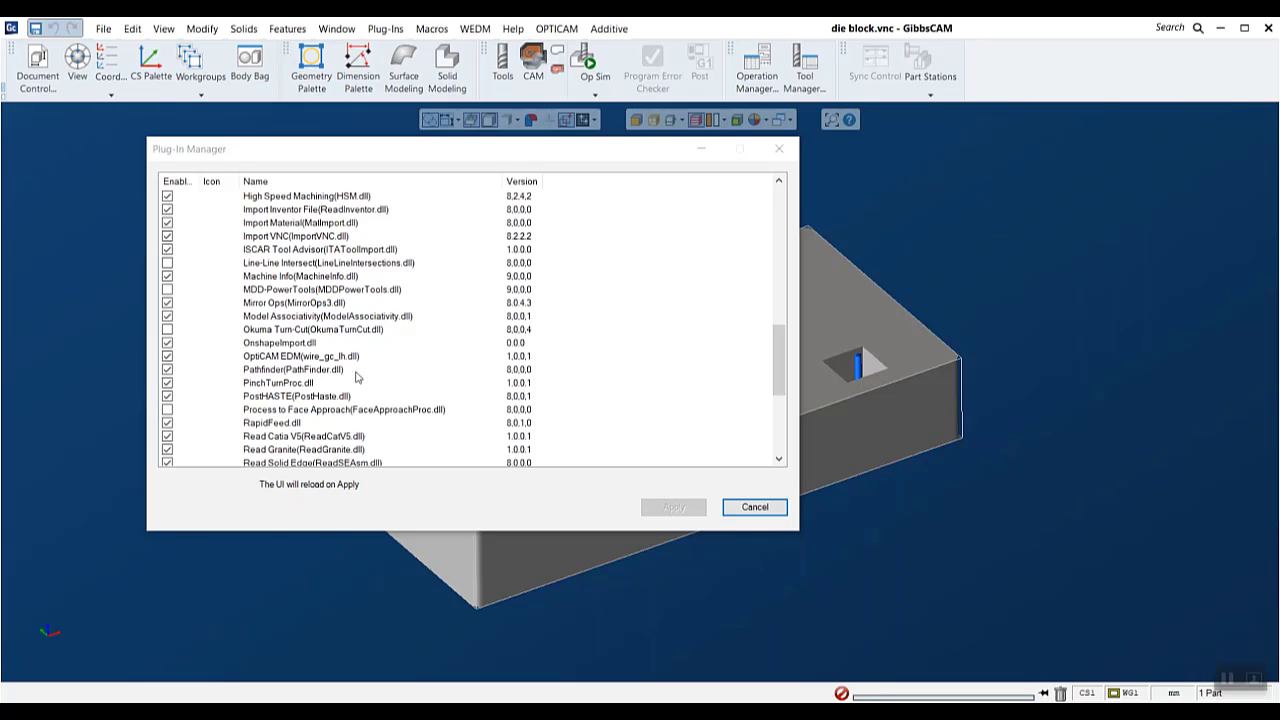
left_click(755, 508)
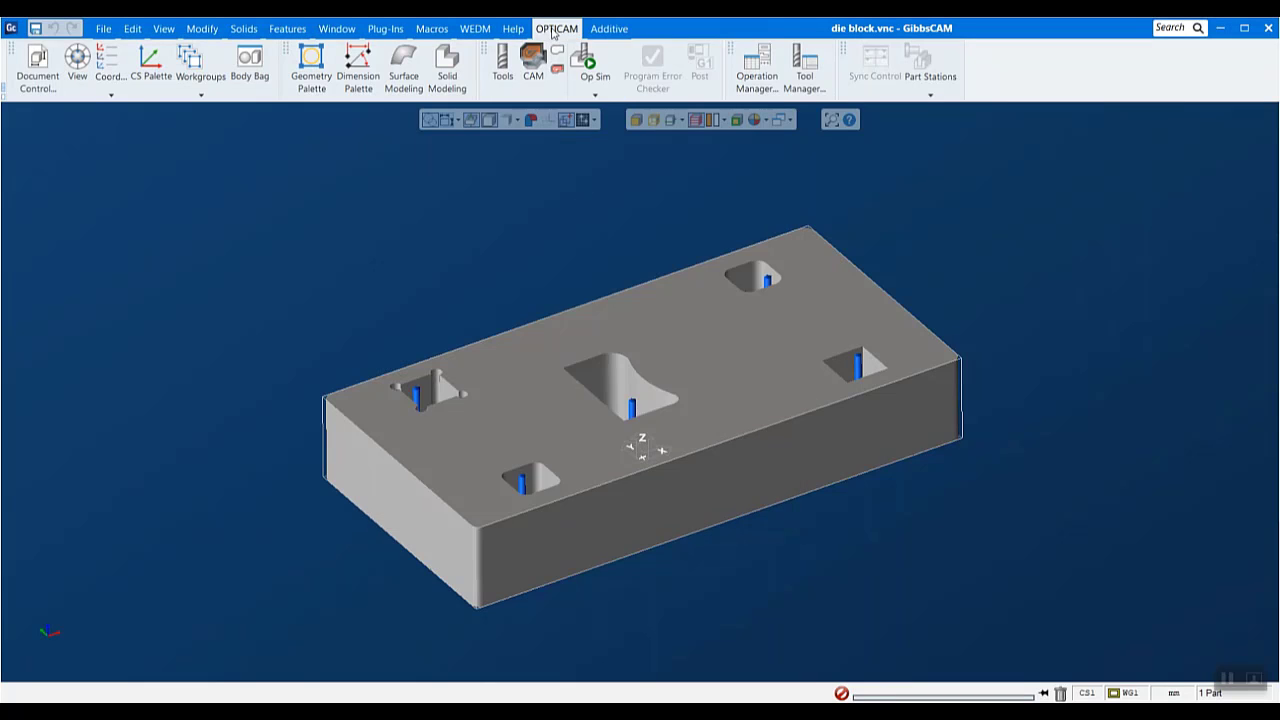
left_click(554, 29)
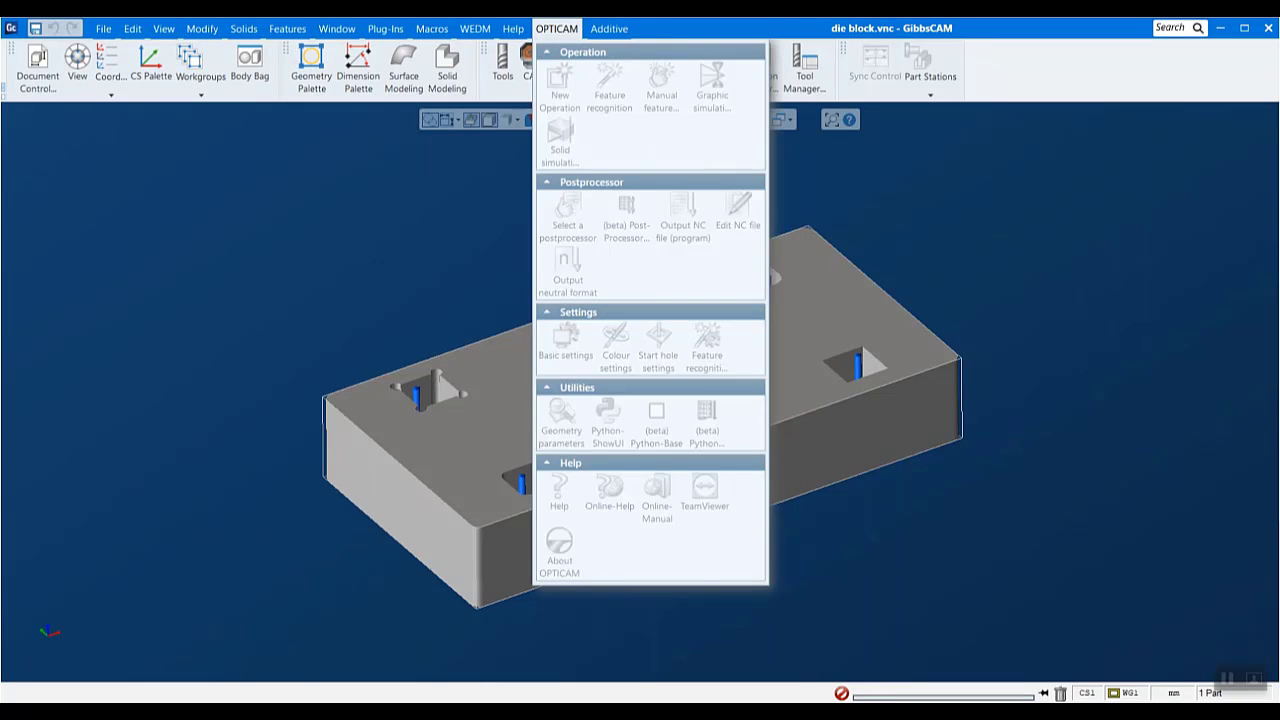
left_click(1048, 363)
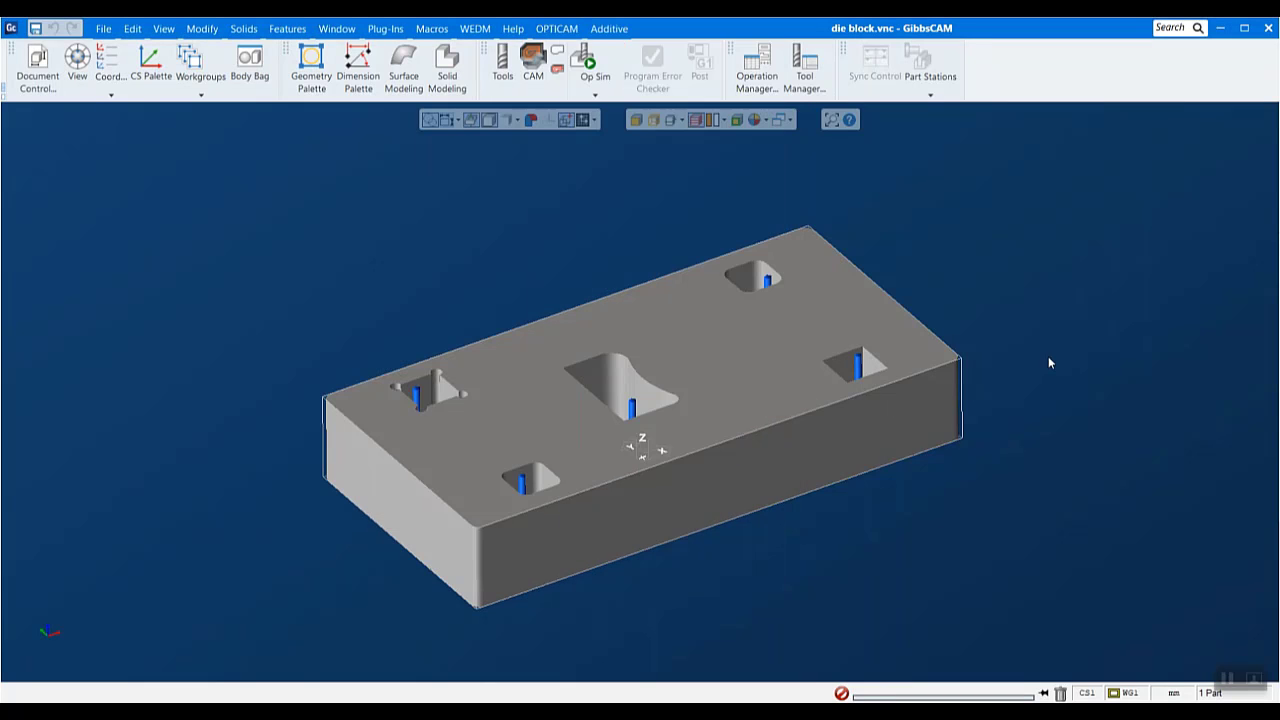
Change the die block document's machine to Vertical Wire EDM
left_click(37, 70)
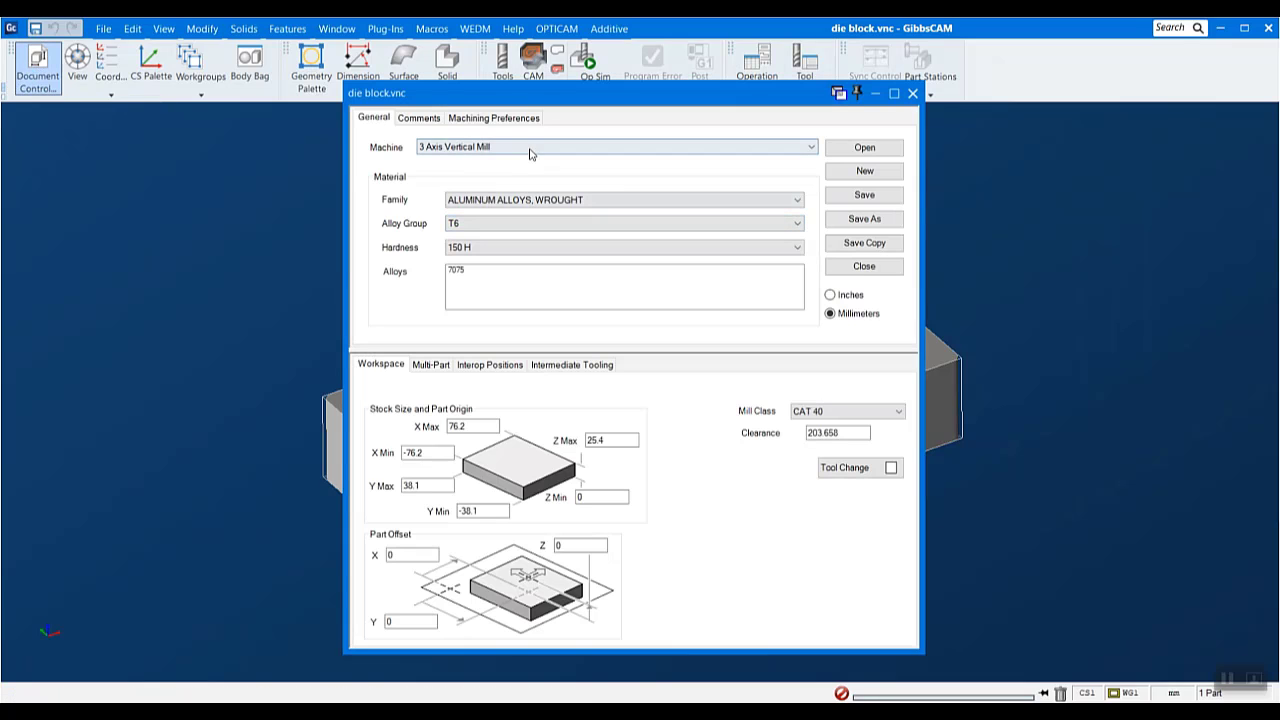
left_click(673, 148)
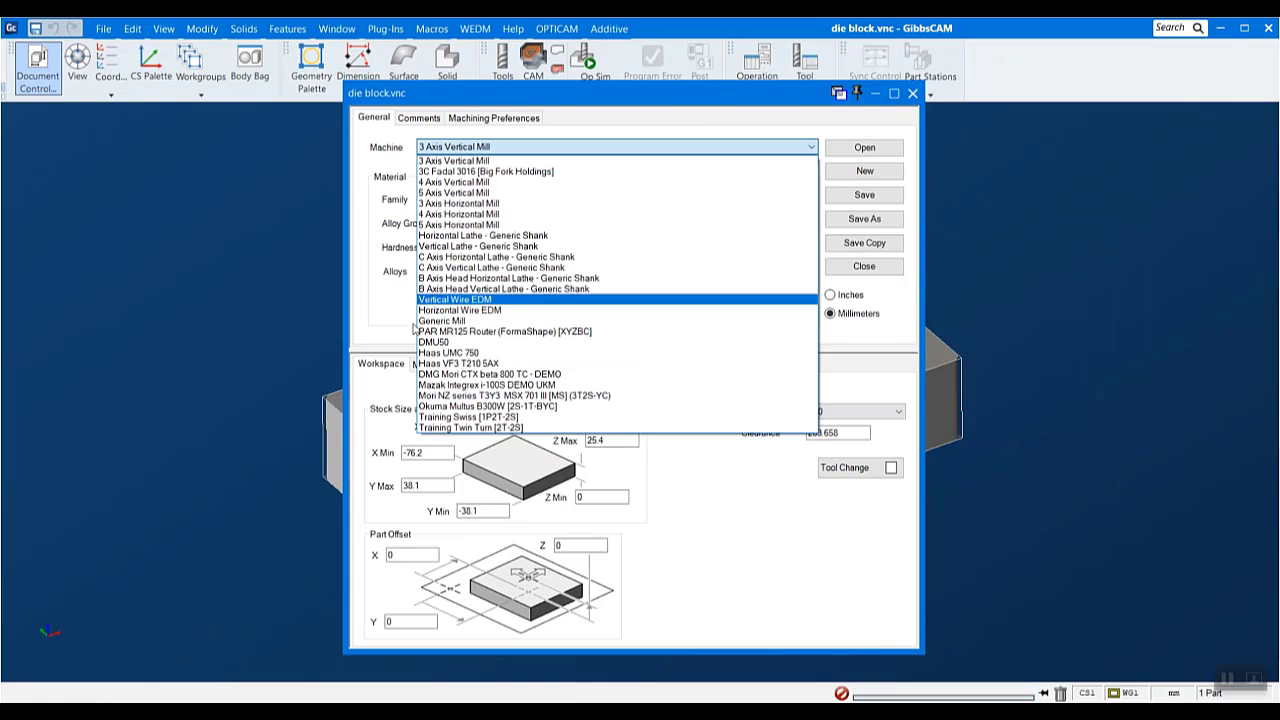
left_click(506, 302)
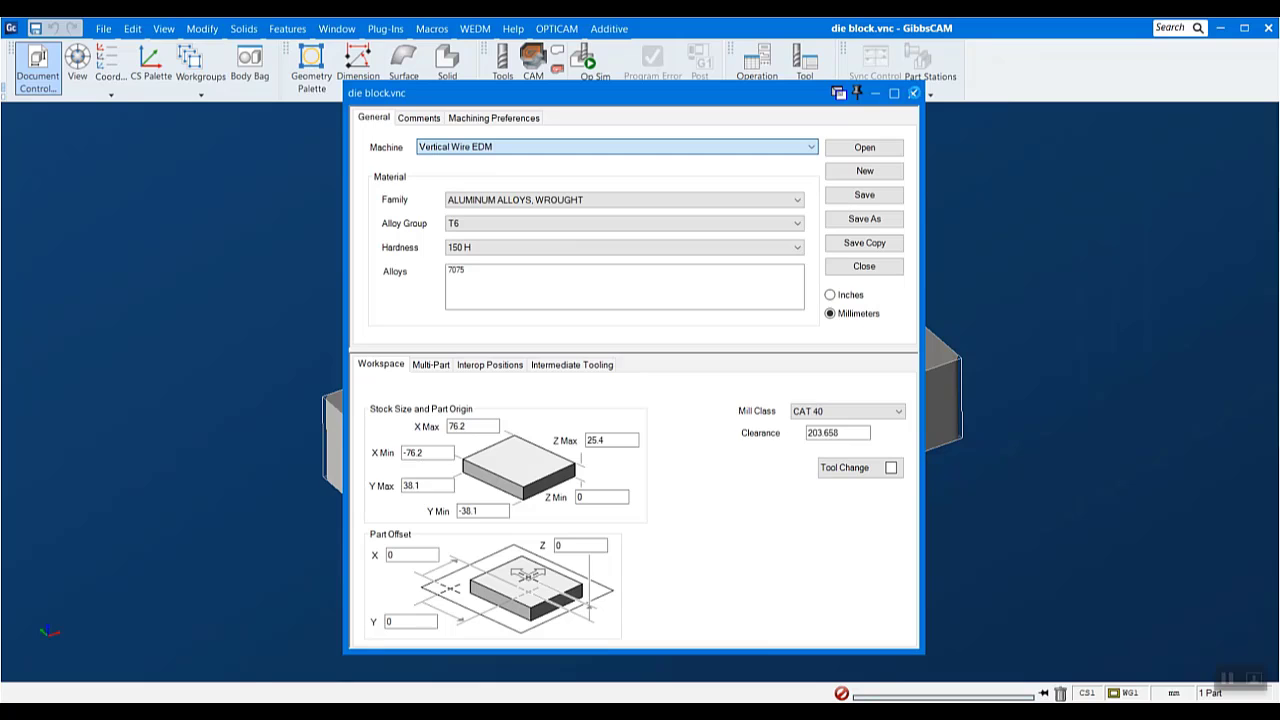
left_click(913, 93)
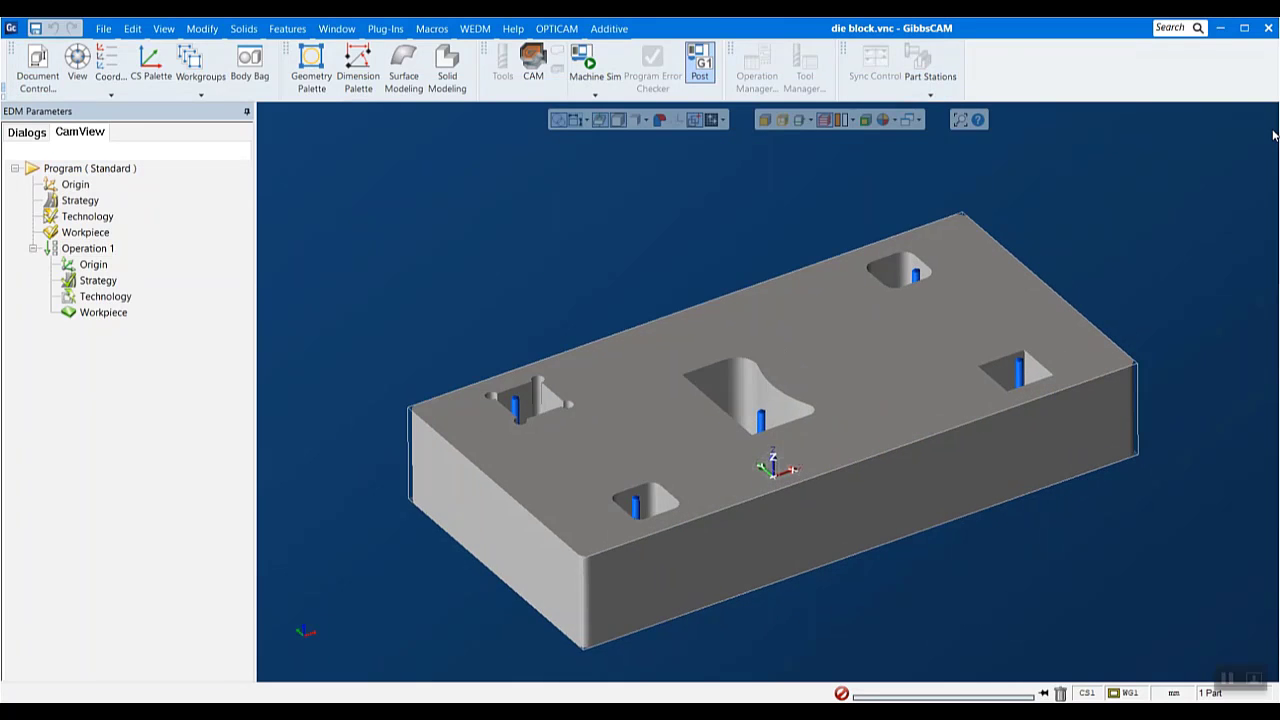
Run automatic feature recognition on the die block solid for external and internal features
left_click(551, 31)
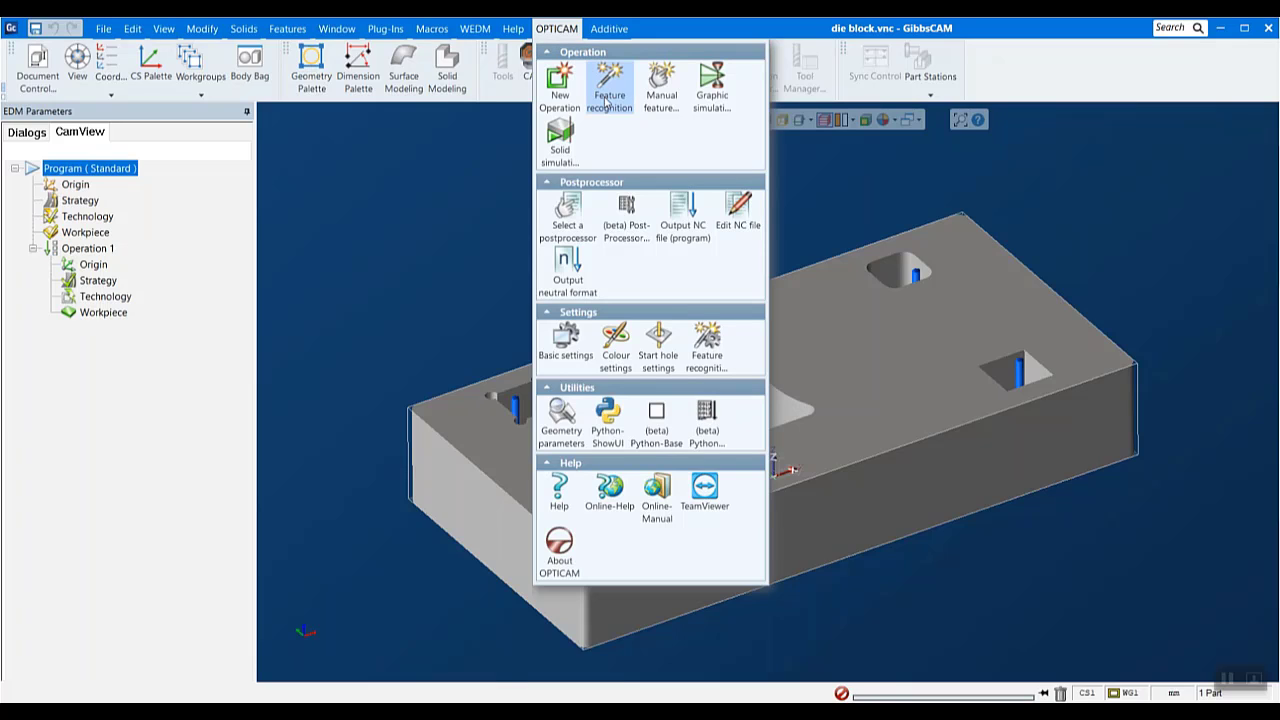
left_click(613, 85)
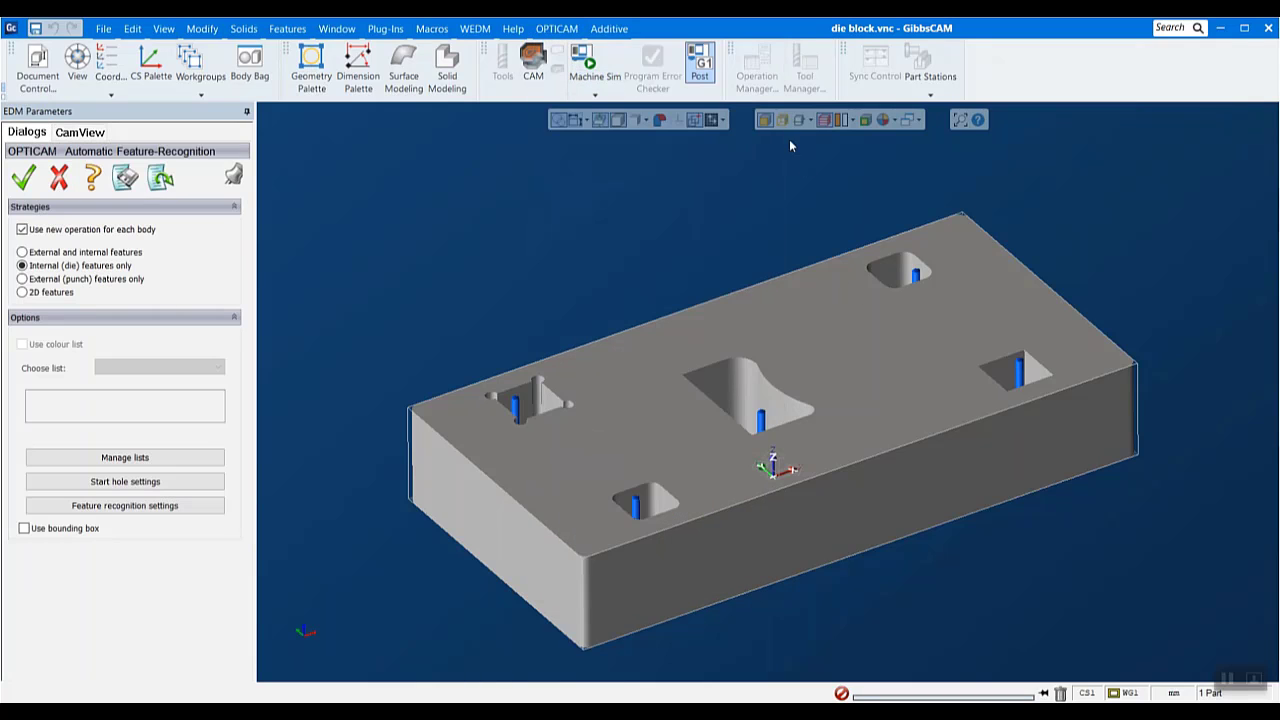
left_click(833, 382)
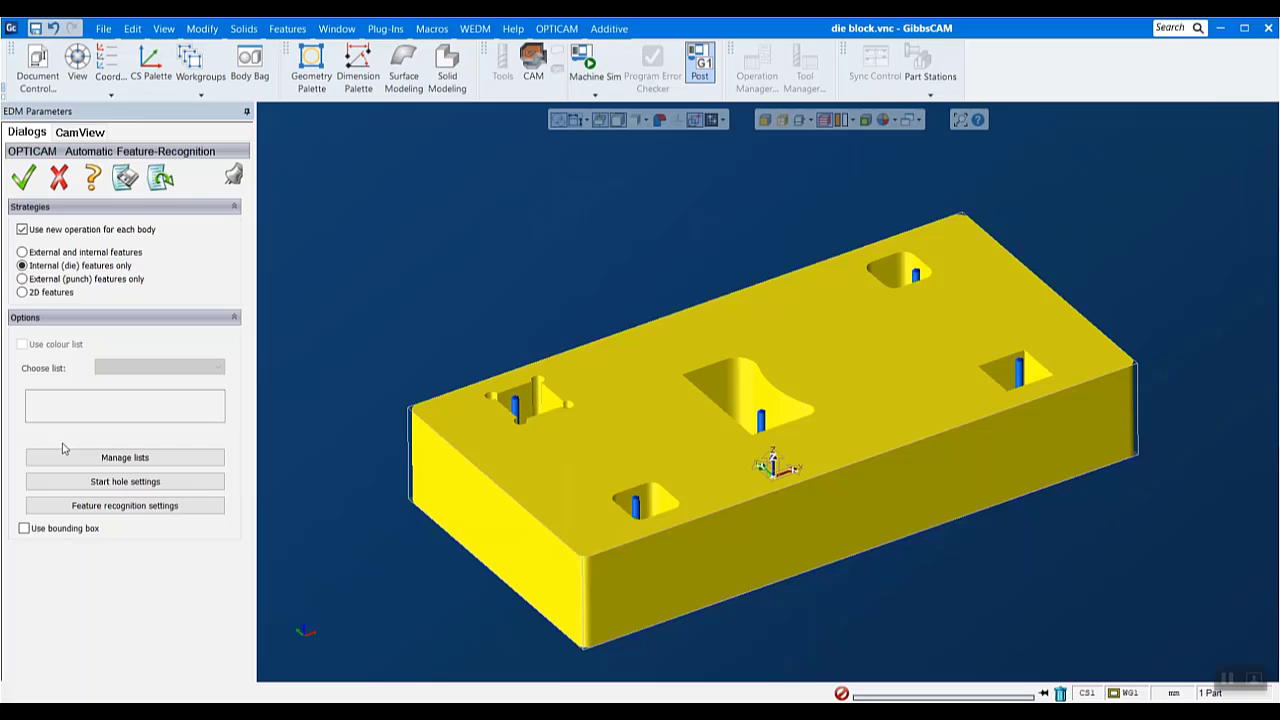
left_click(47, 254)
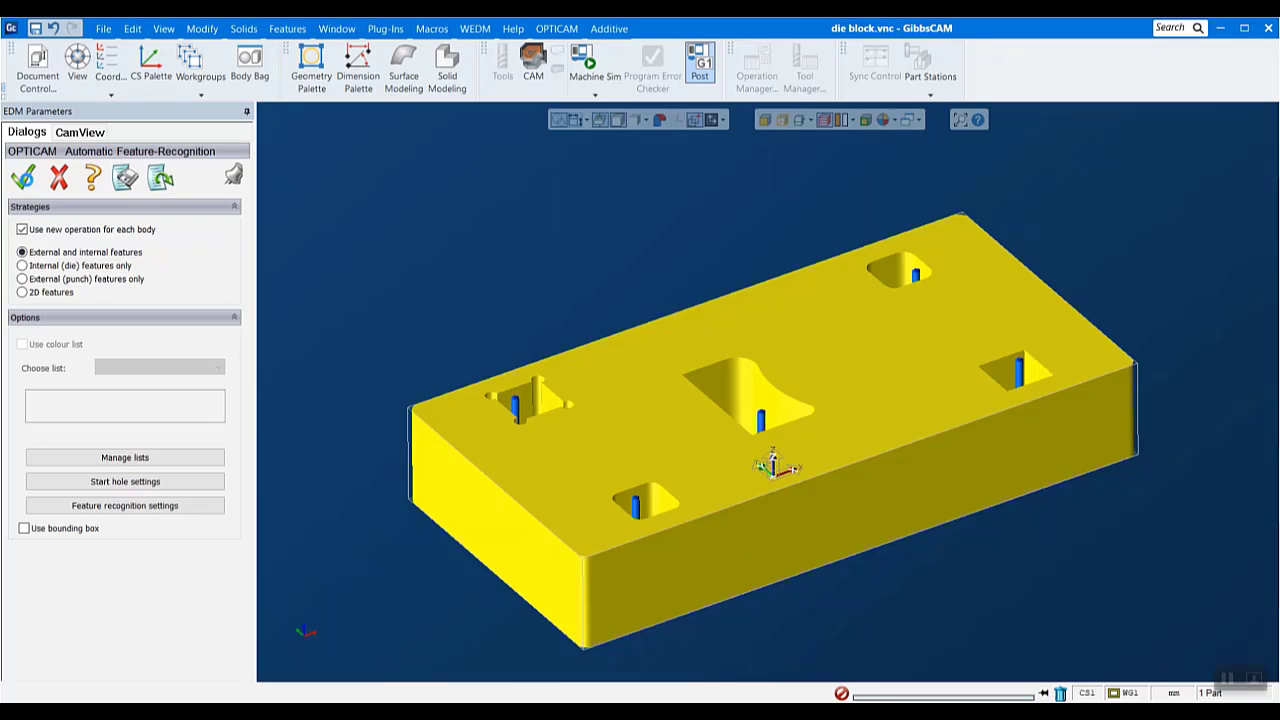
left_click(23, 177)
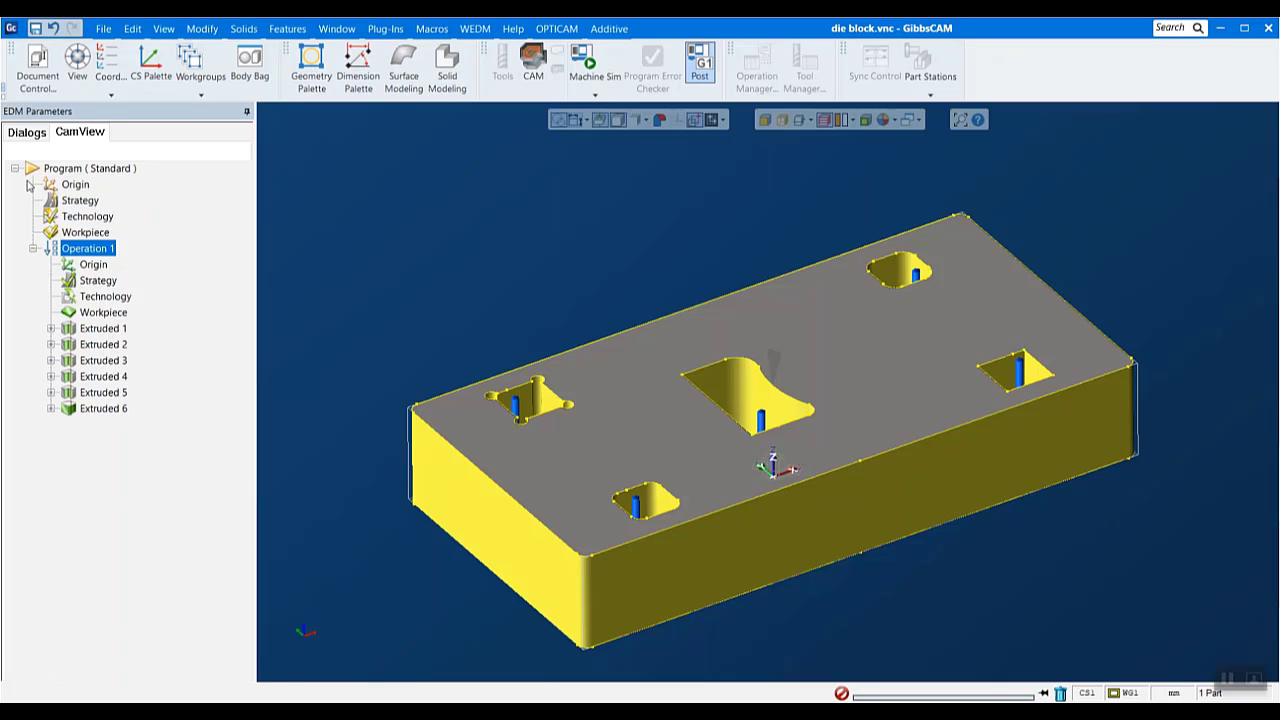
Start a solid simulation of Operation 1 and examine the wire paths and start holes in the block's cavities
right_click(103, 248)
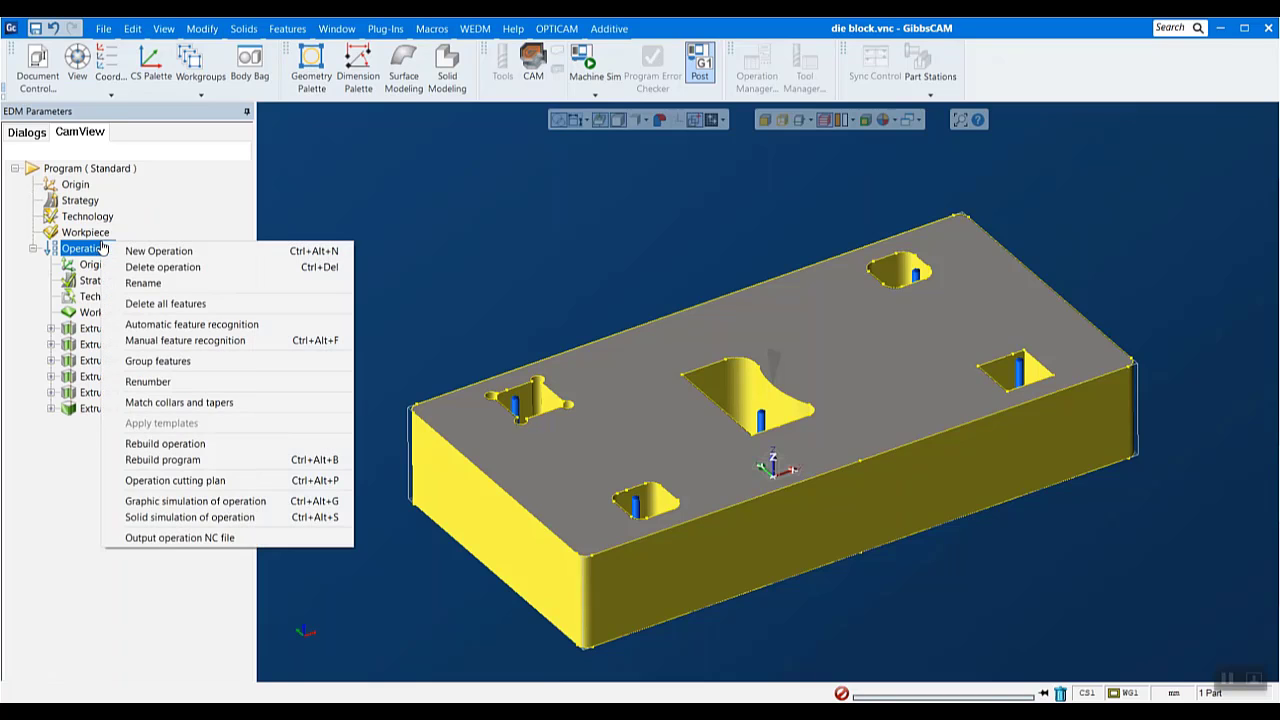
left_click(200, 517)
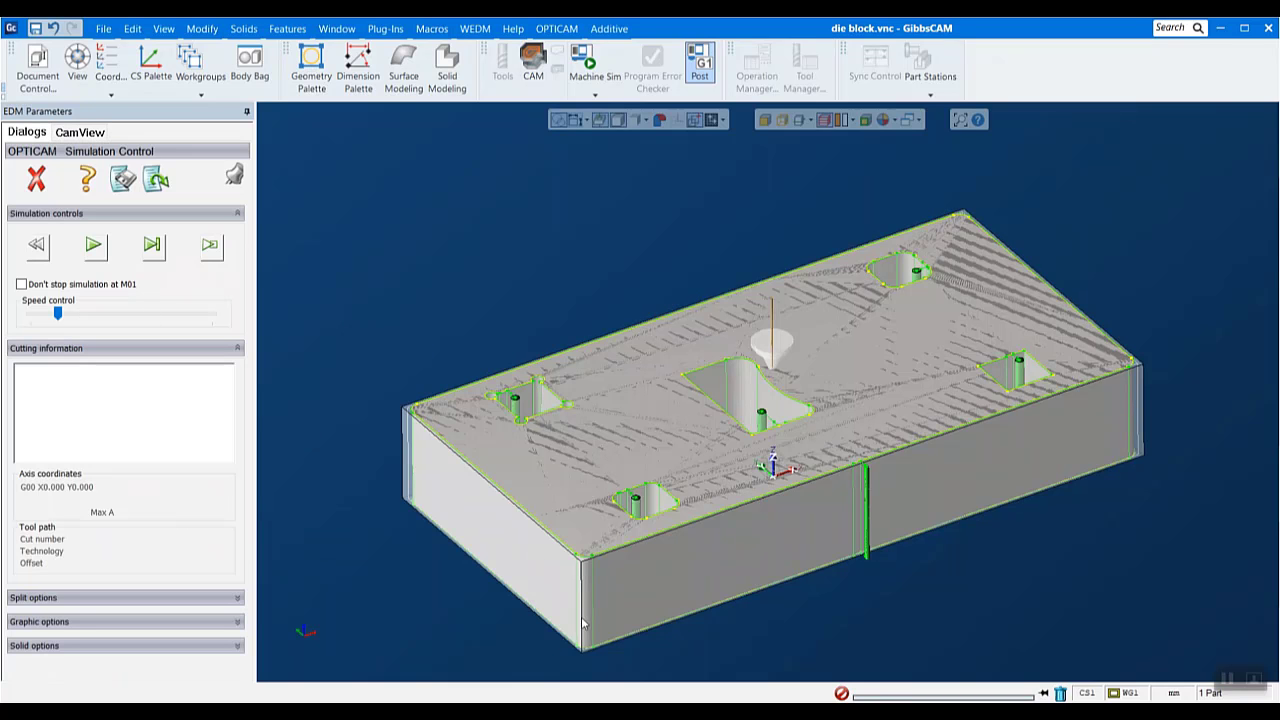
middle_click_drag(583, 624, 446, 455)
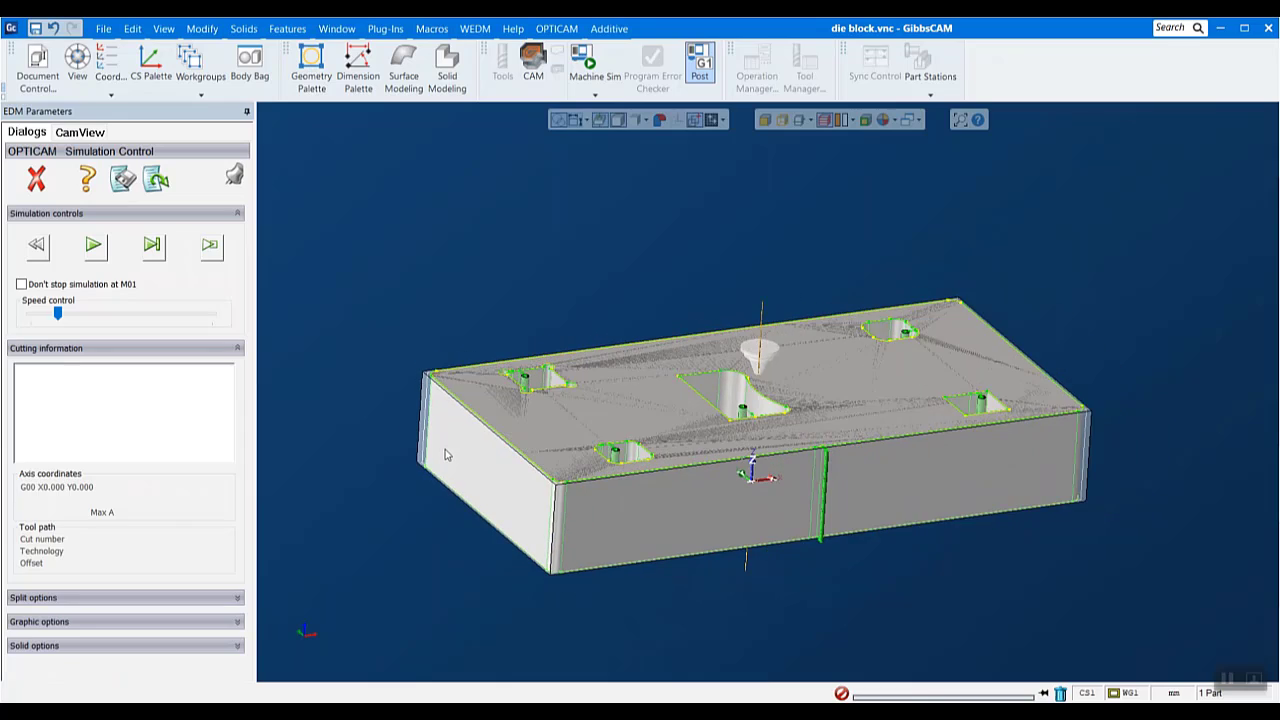
middle_click_drag(669, 249, 672, 292)
scroll(672, 292, "down", 1)
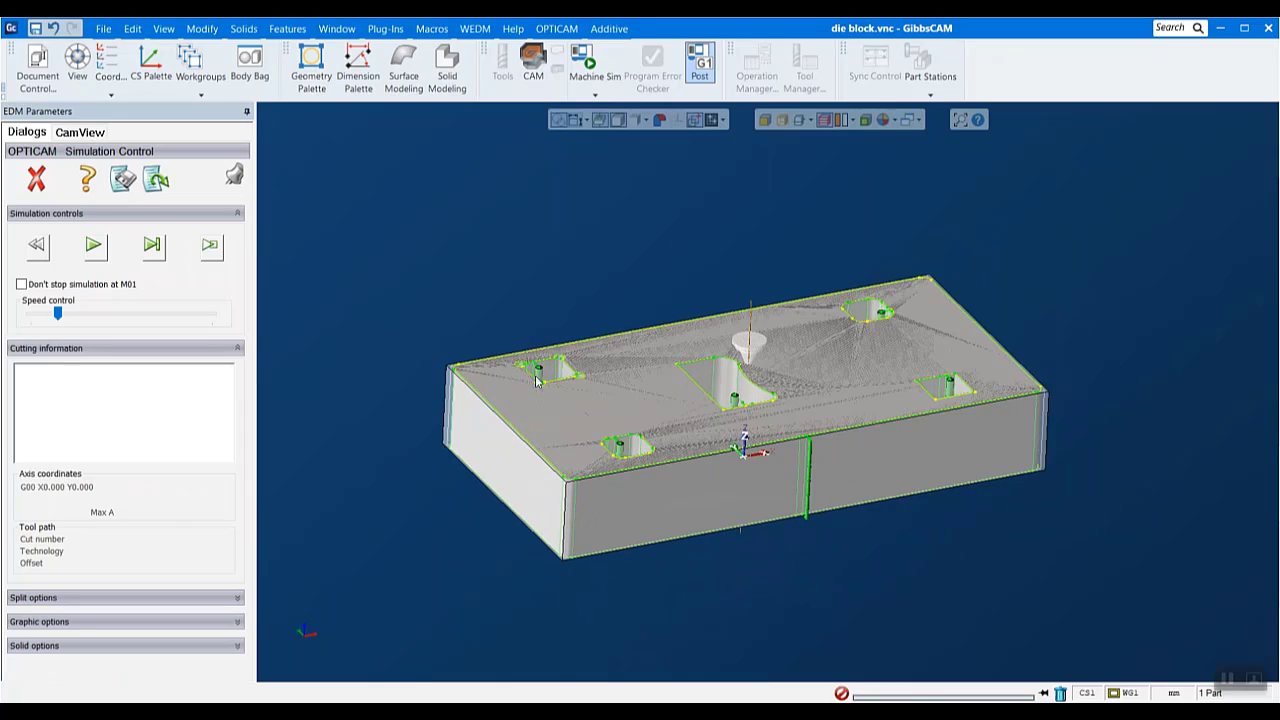
scroll(537, 380, "up", 8)
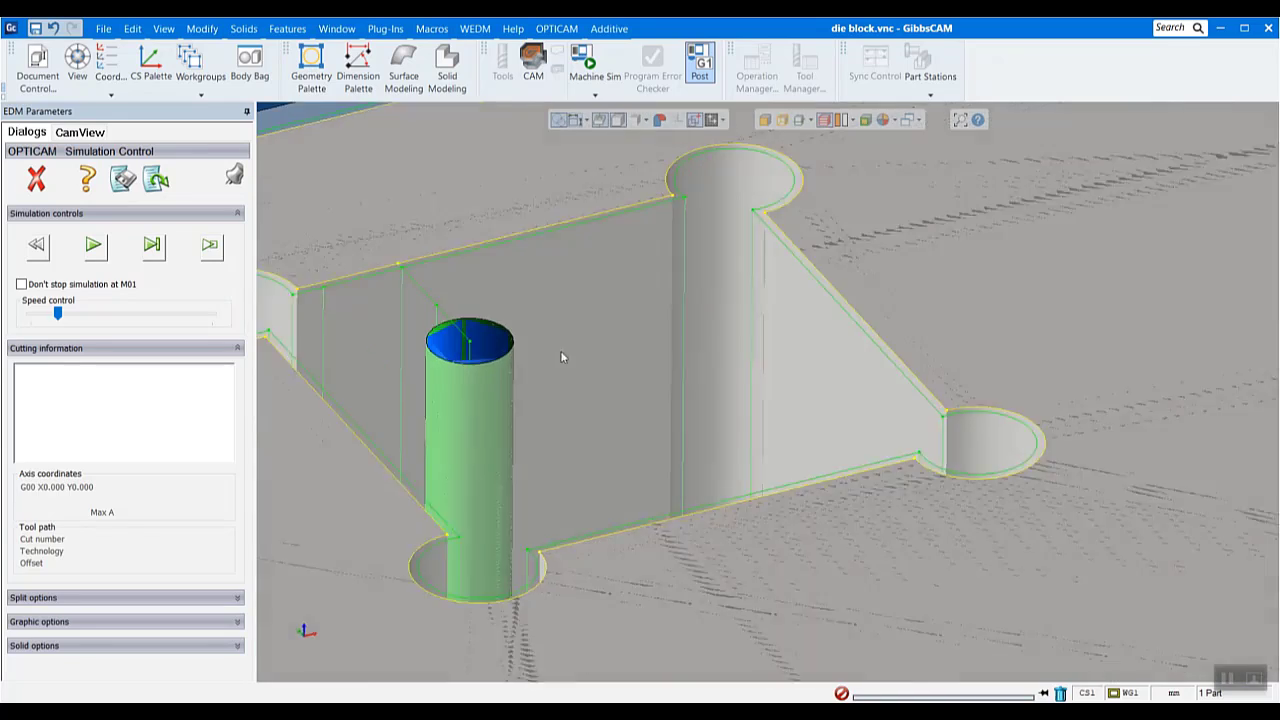
scroll(562, 357, "down", 10)
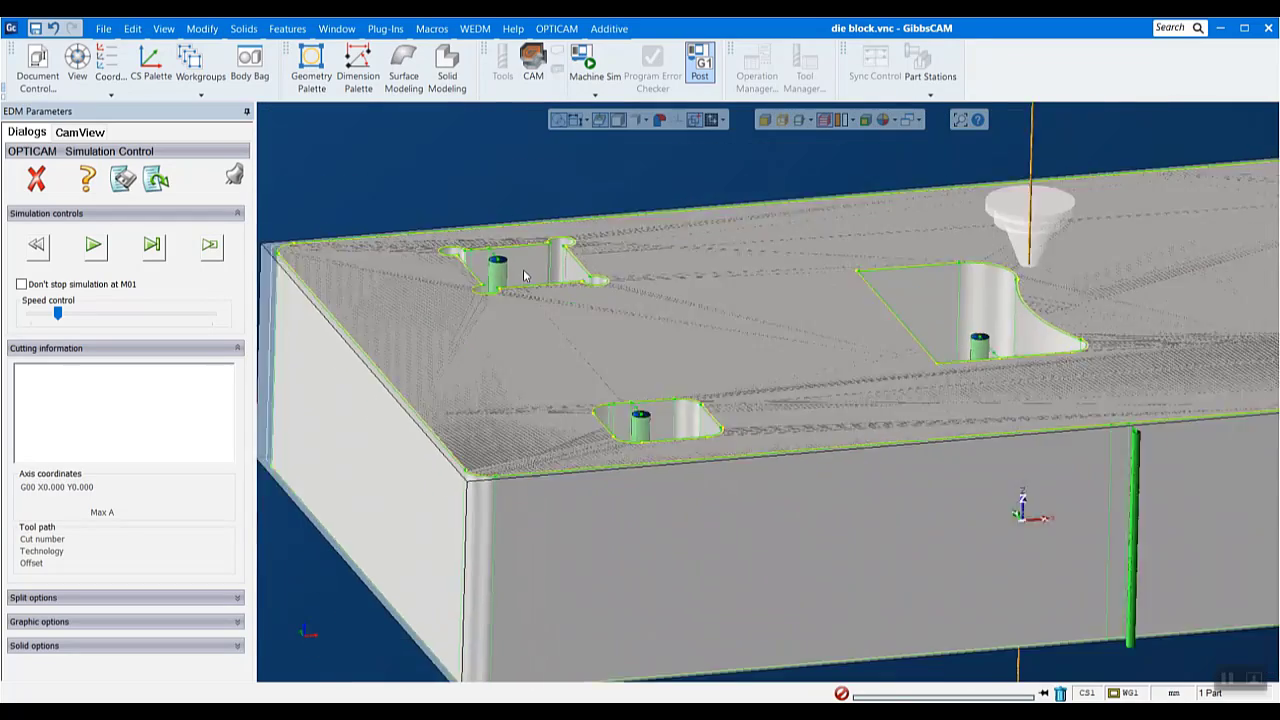
scroll(524, 276, "down", 3)
middle_click_drag(1107, 214, 1120, 249)
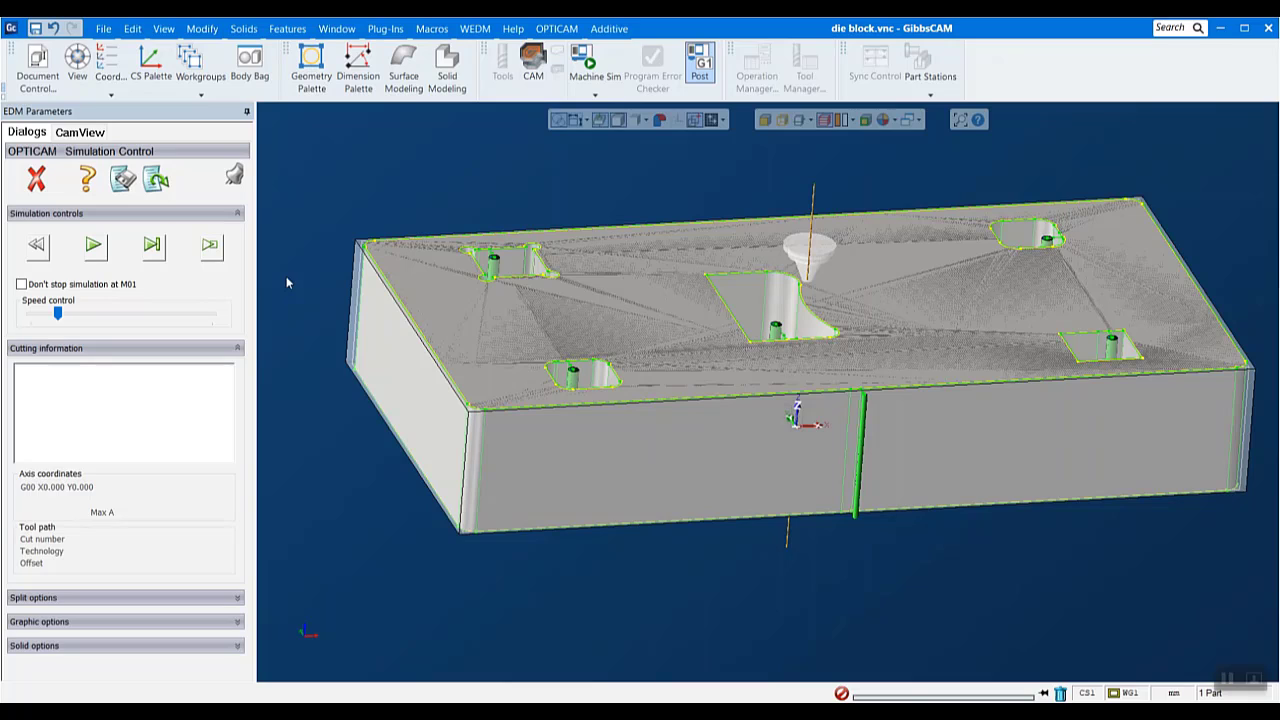
Simulate cutting the cavity with round corner reliefs at a slightly higher speed, and remove its red slug
left_click(93, 245)
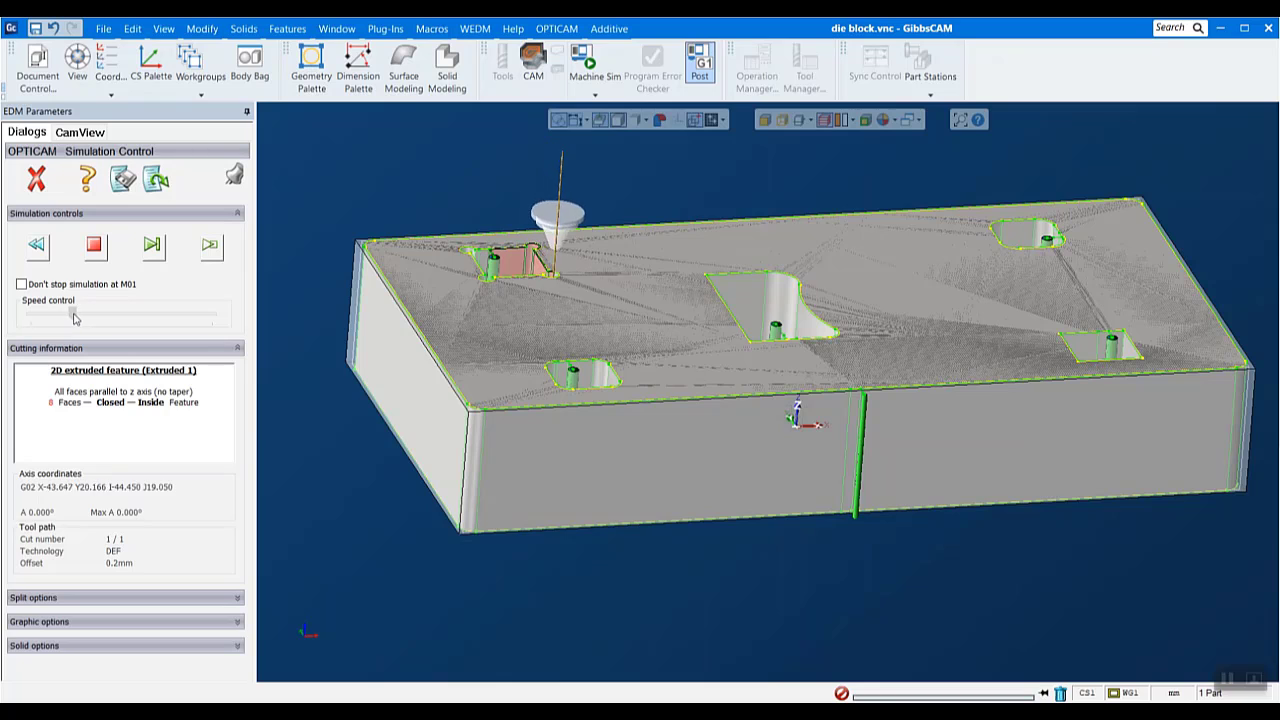
left_click_drag(68, 315, 78, 315)
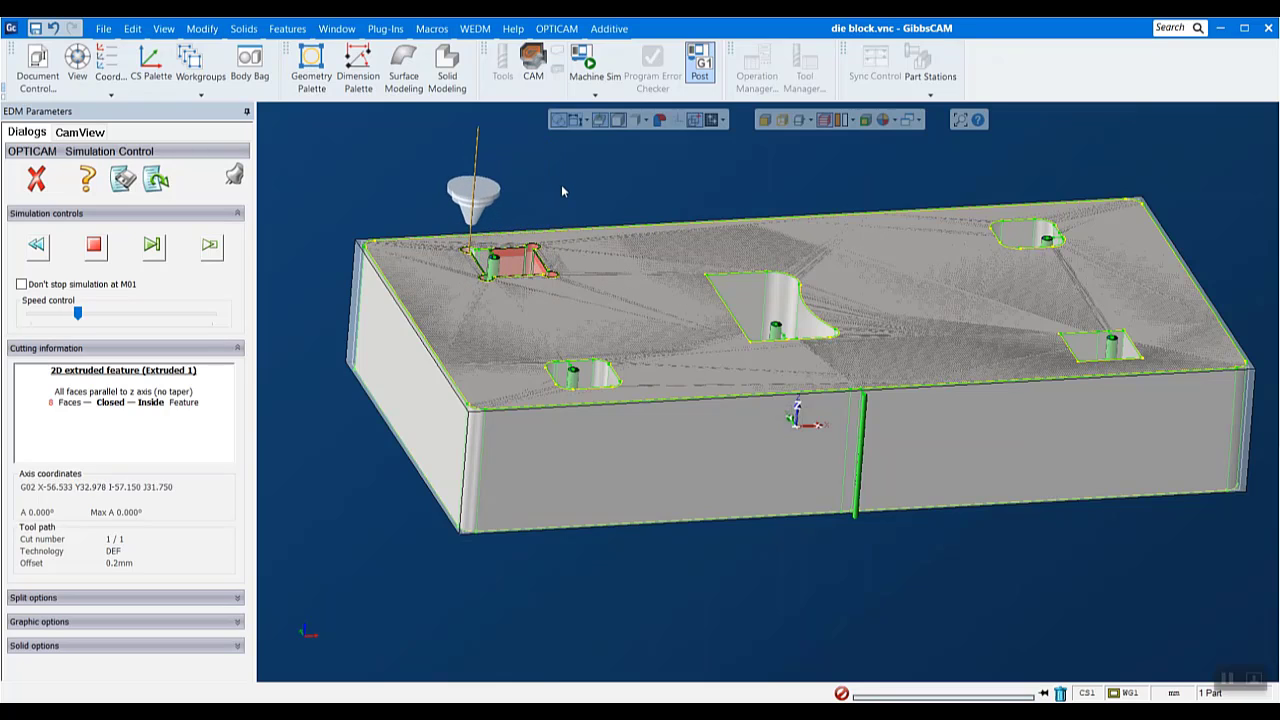
scroll(573, 178, "up", 4)
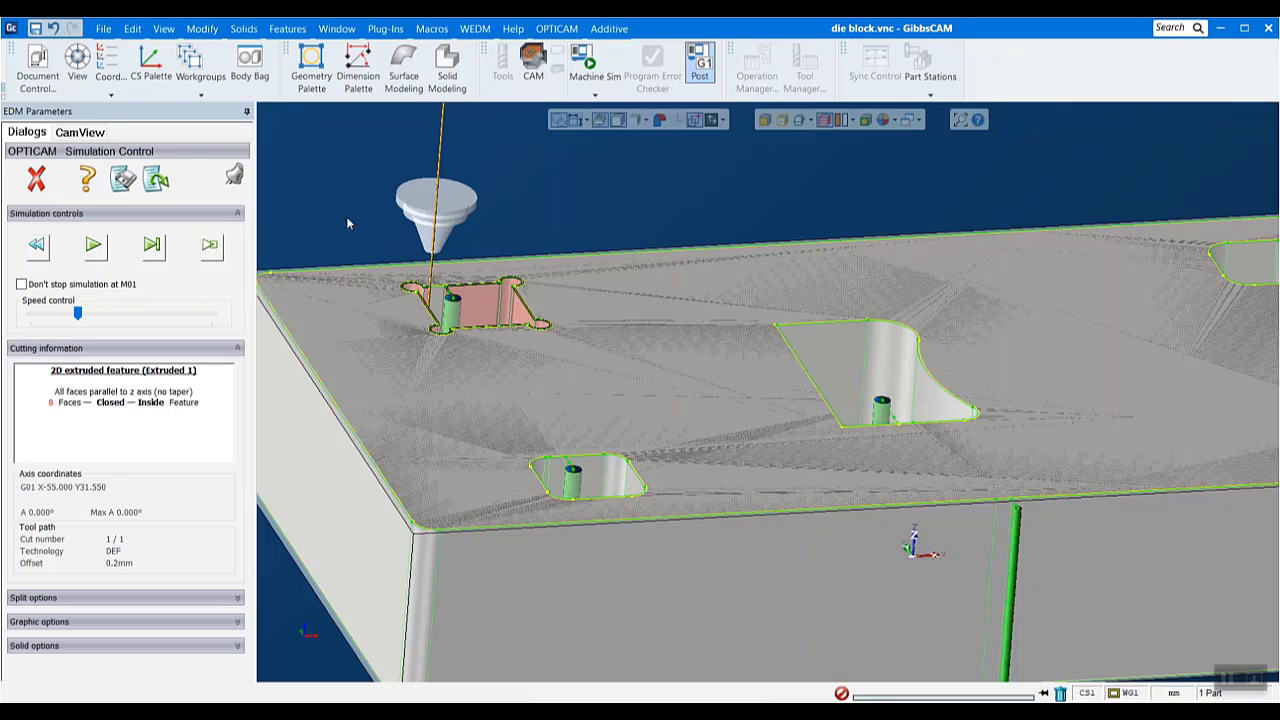
left_click(92, 252)
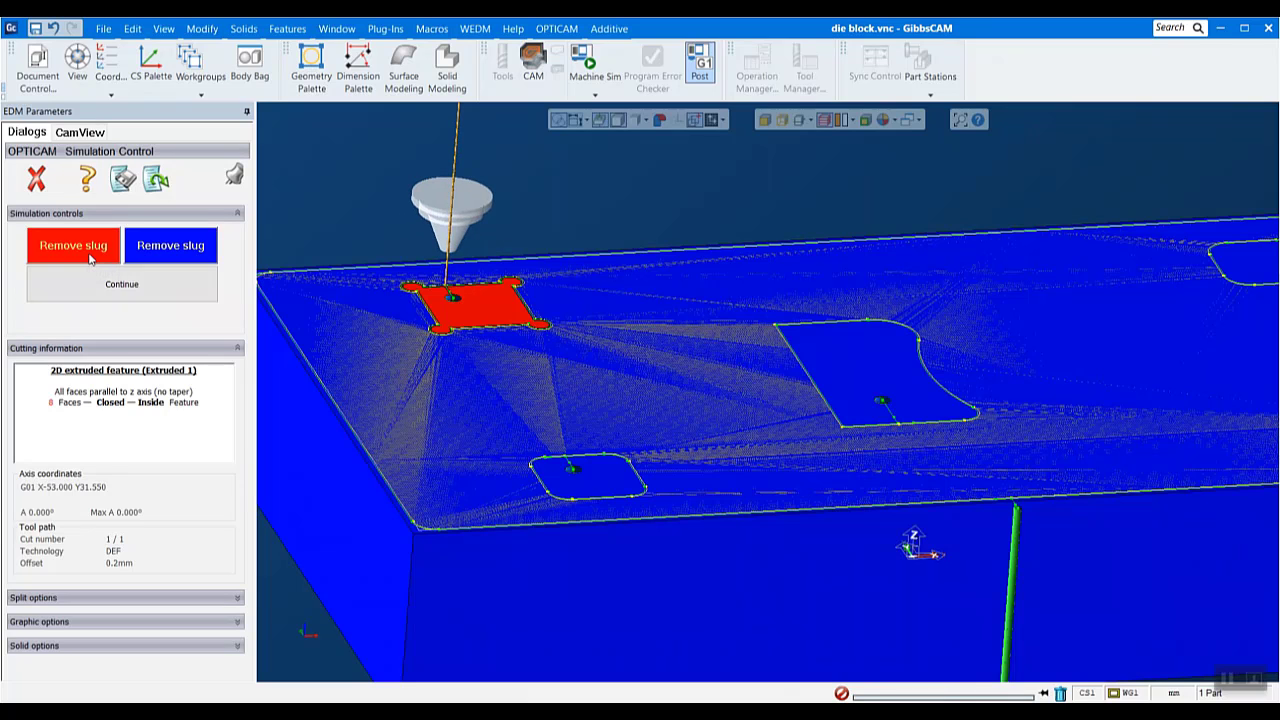
left_click(90, 250)
left_click(121, 284)
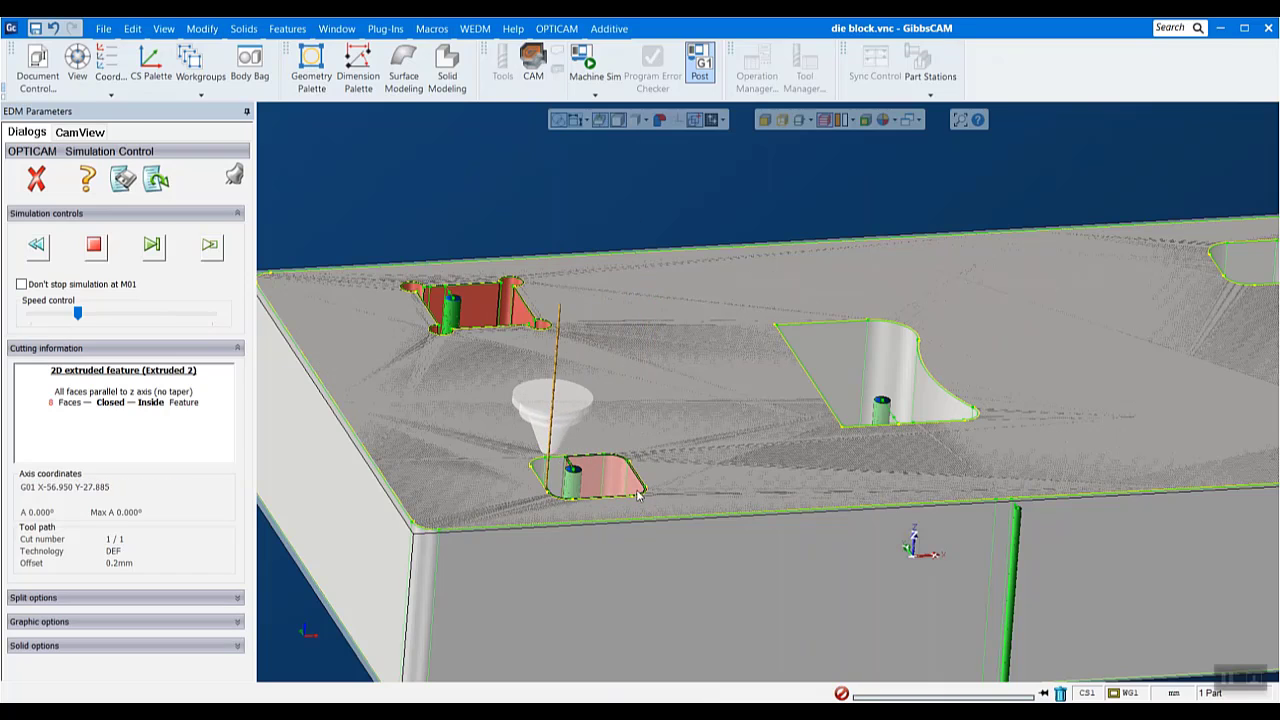
Resume the simulation for the rounded cavity at the block's front corner and remove its red slug
left_click(88, 254)
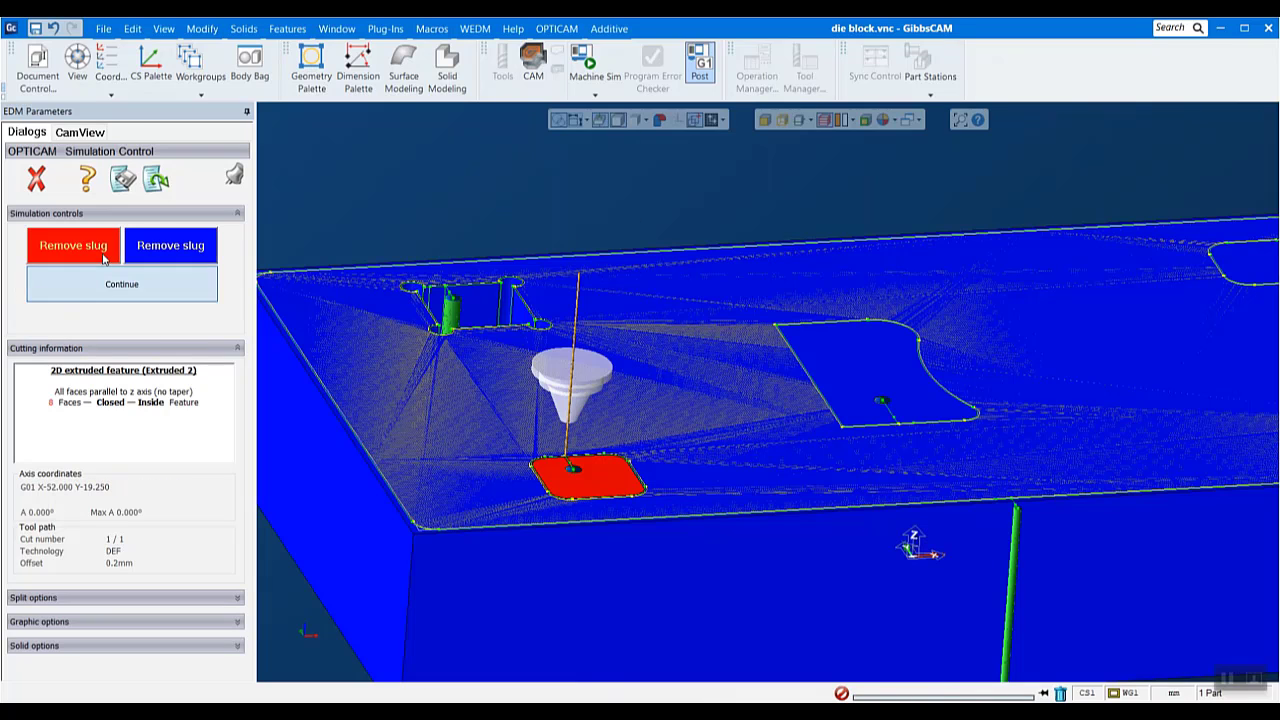
left_click(100, 250)
scroll(897, 298, "down", 5)
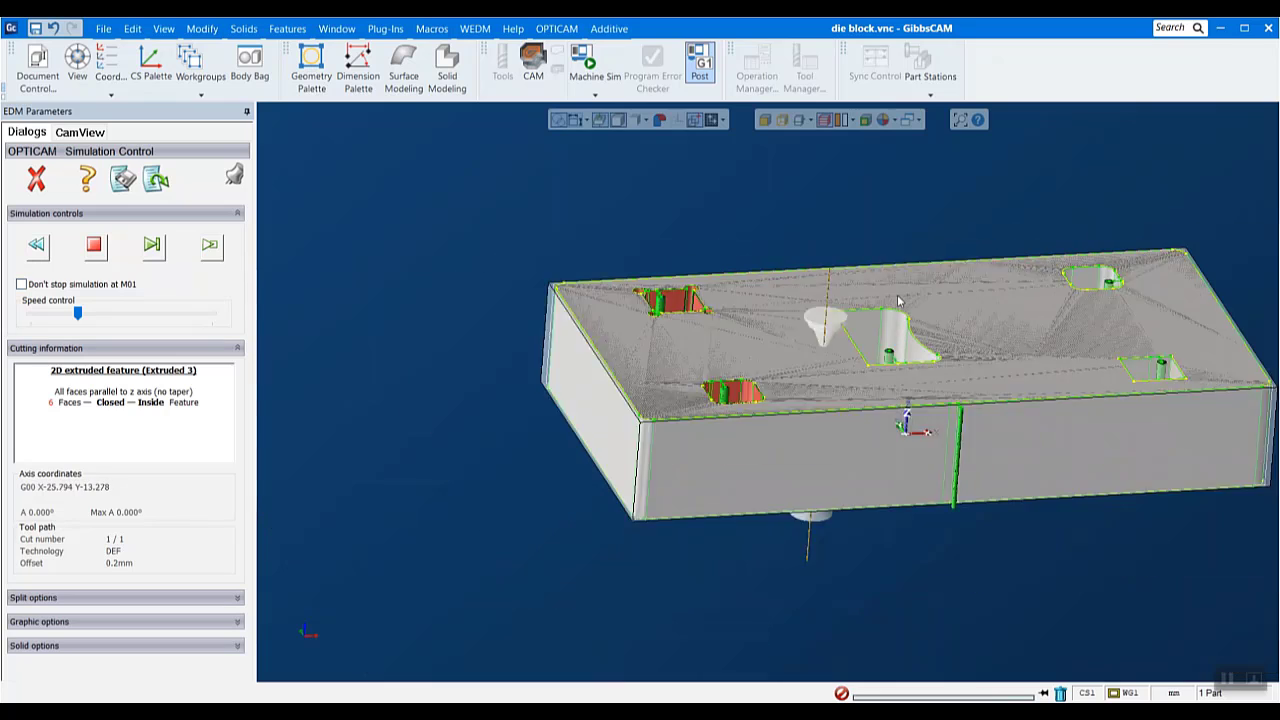
Simulate cutting the large central cavity, remove its slug, and continue to the next cavity
scroll(1146, 275, "up", 3)
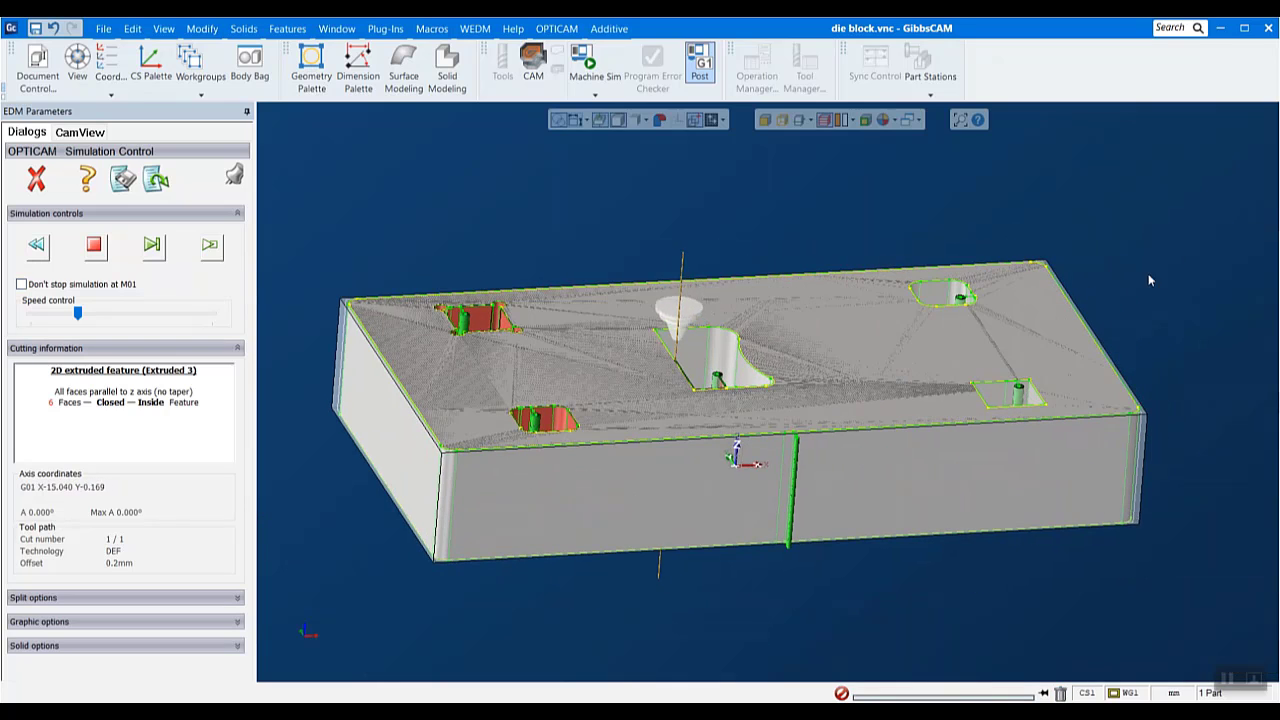
scroll(1006, 309, "up", 3)
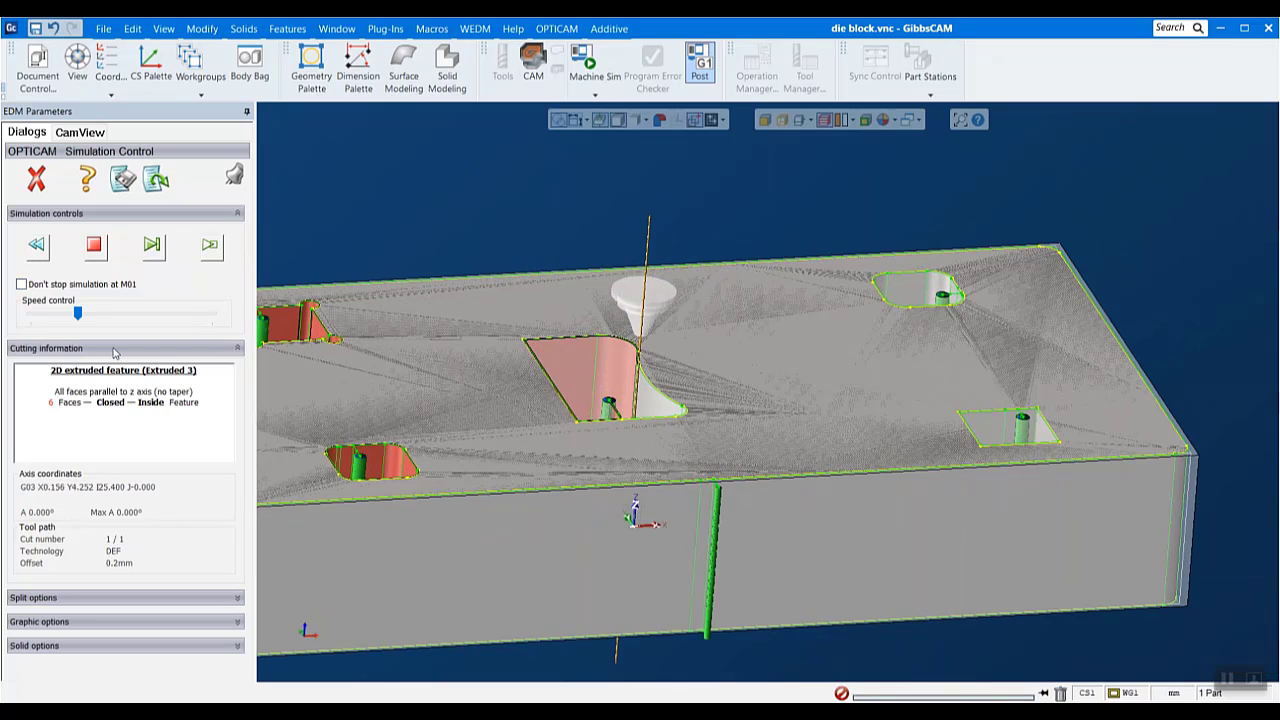
left_click(90, 247)
left_click(95, 248)
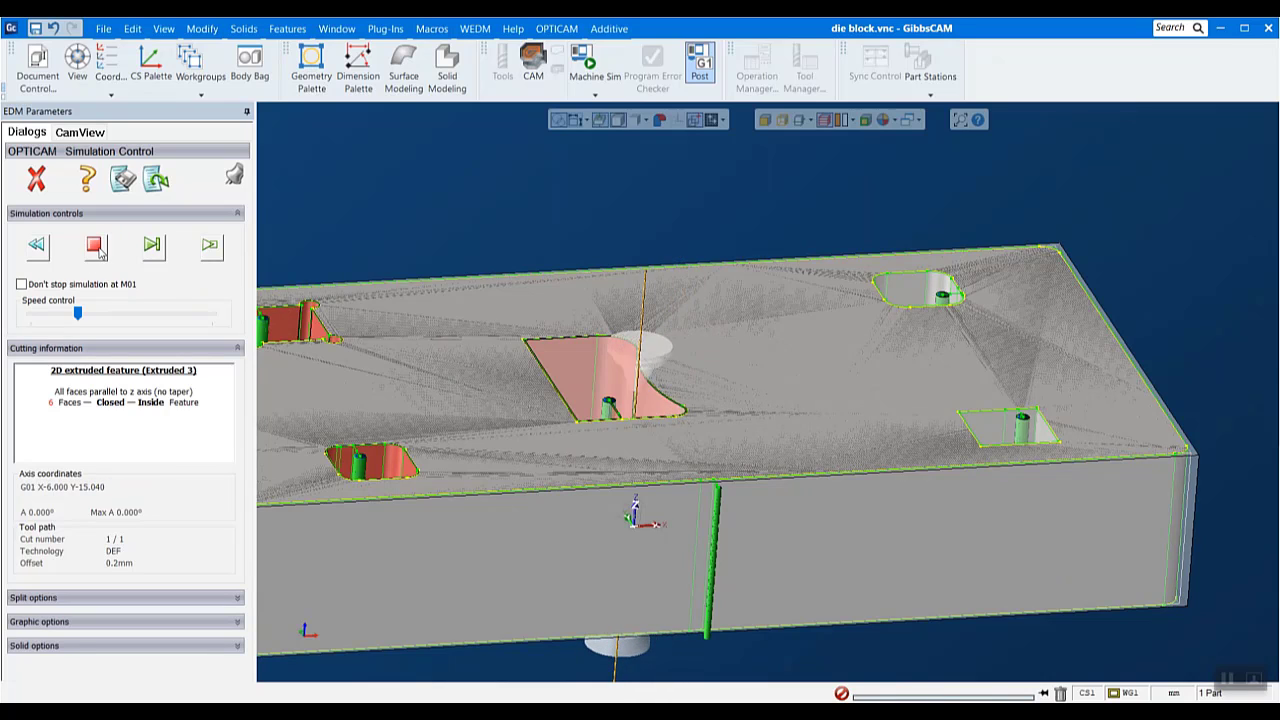
left_click(99, 250)
left_click(113, 286)
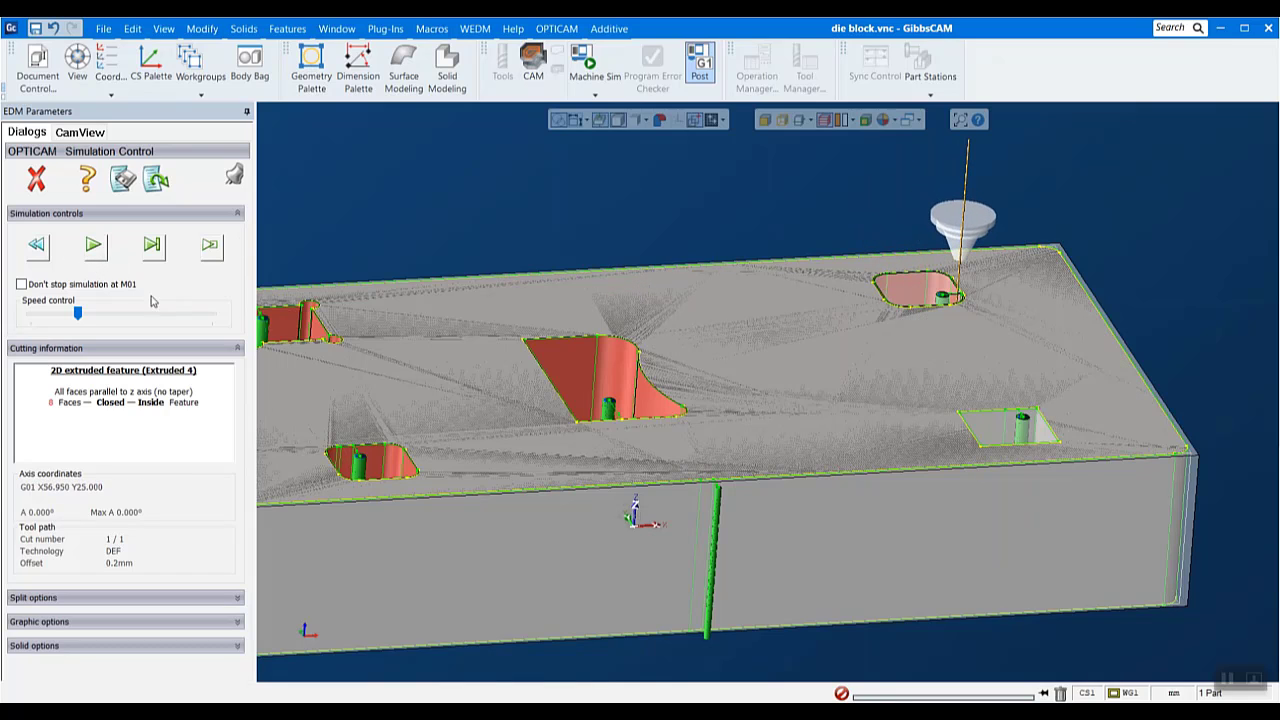
Finish simulating the rounded cavity at the block's far end and the four-sided cavity beside it, continuing after each slug
left_click(94, 249)
left_click(110, 287)
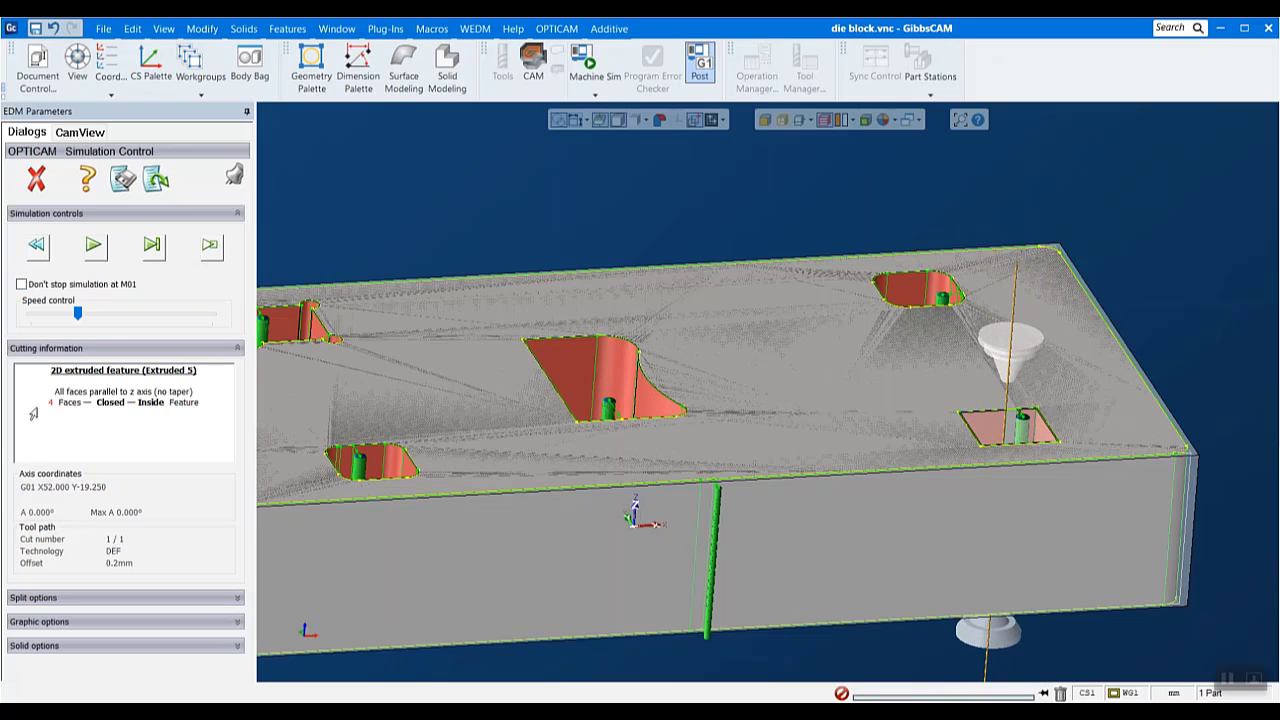
left_click(100, 248)
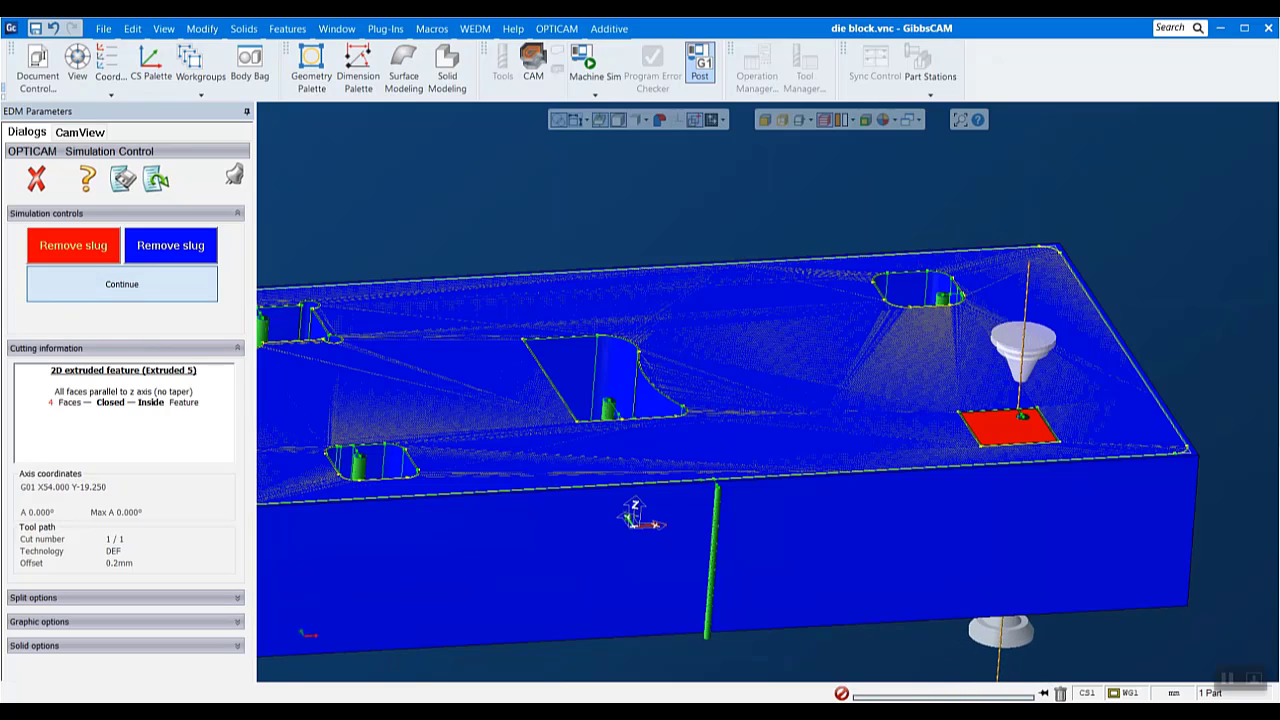
left_click(122, 288)
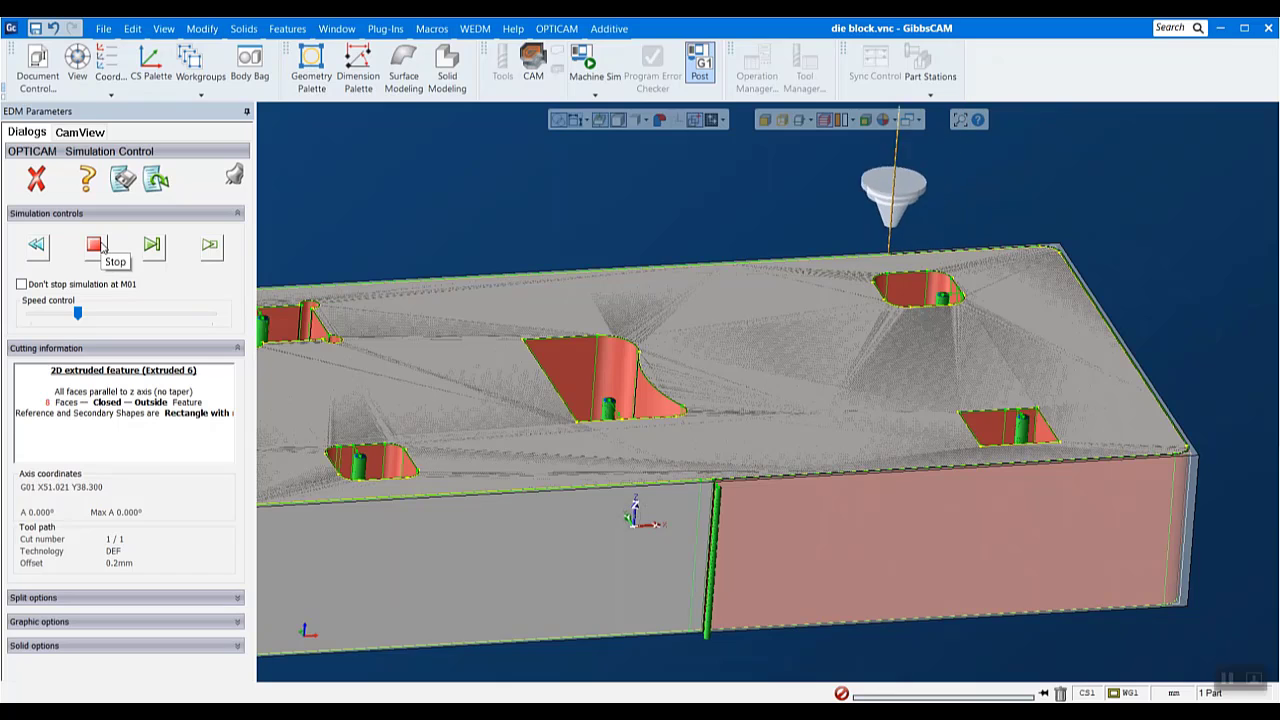
Simulate cutting the block's outer profile at a higher speed, and continue past its slug
scroll(513, 403, "down", 3)
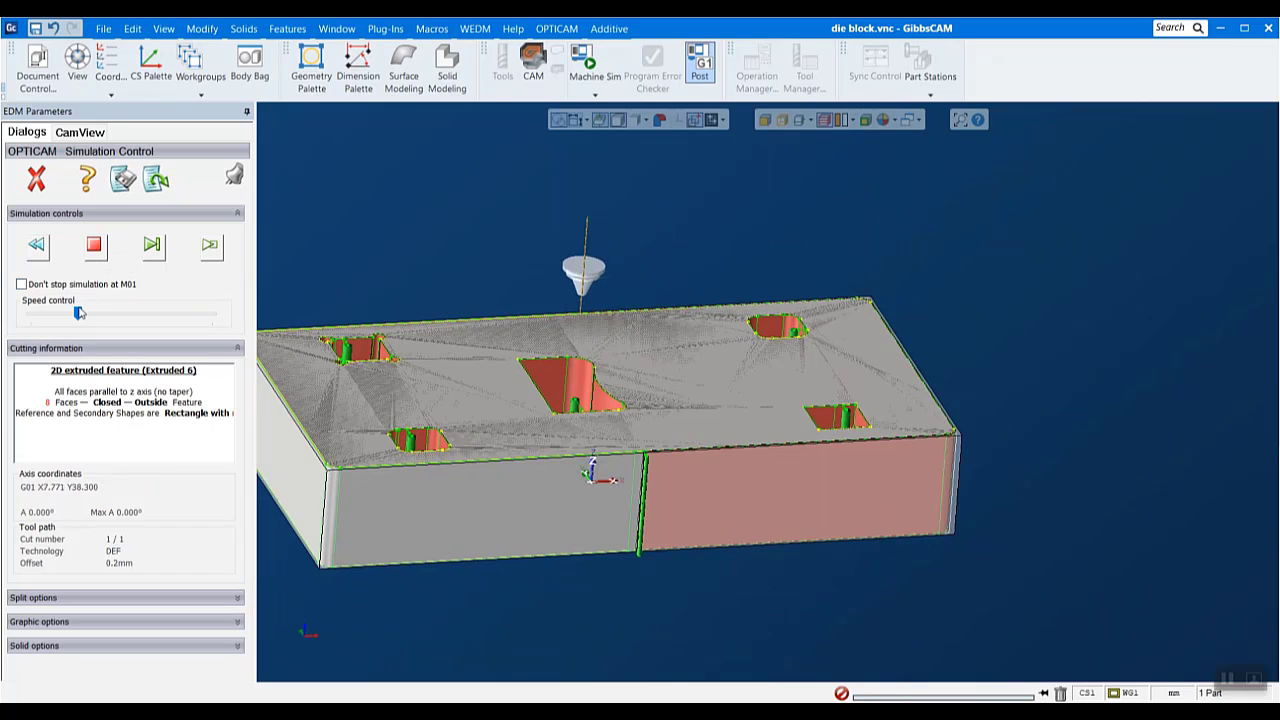
left_click_drag(79, 313, 123, 313)
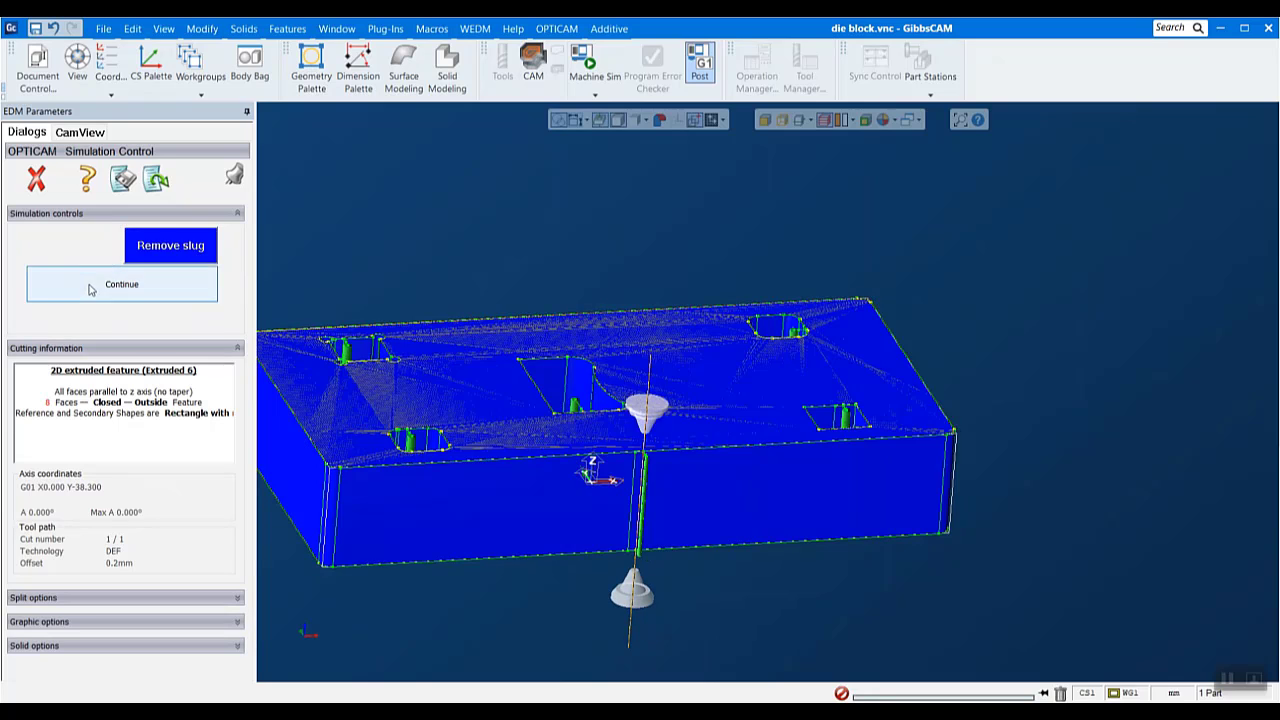
left_click(91, 289)
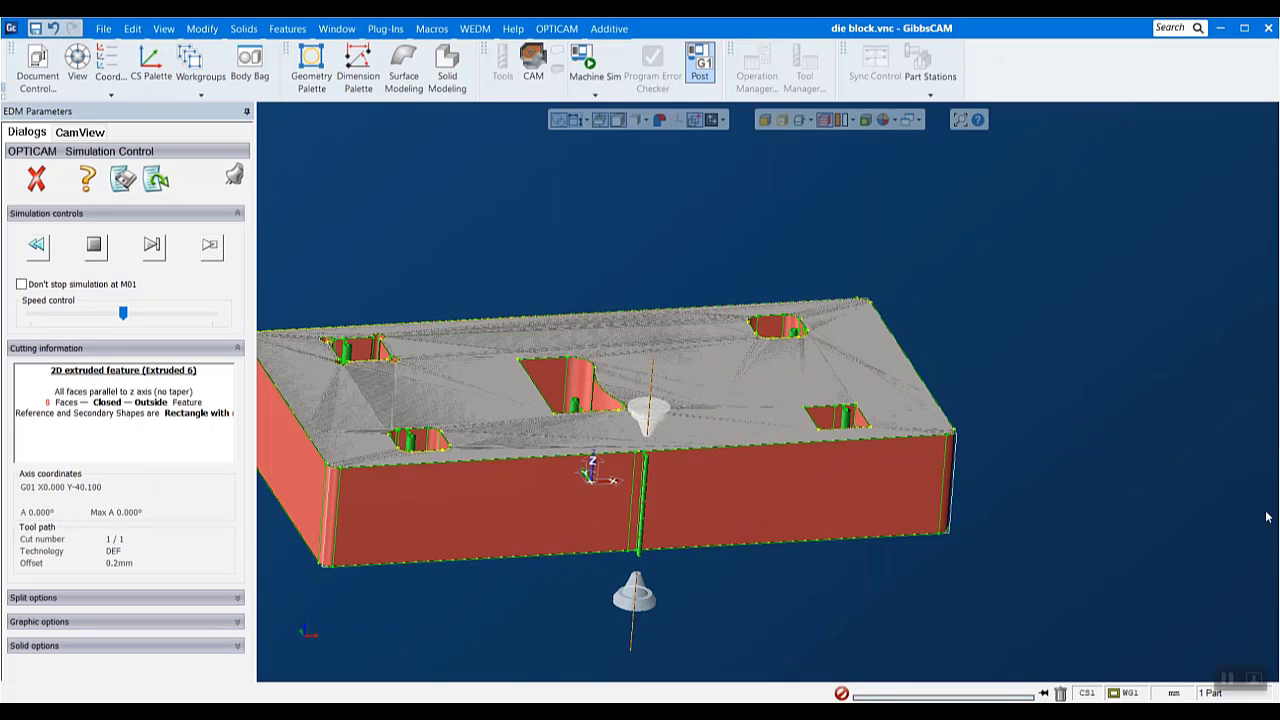
Examine the fully cut block with its cavities and outer faces, and close the simulation
scroll(1137, 508, "down", 2)
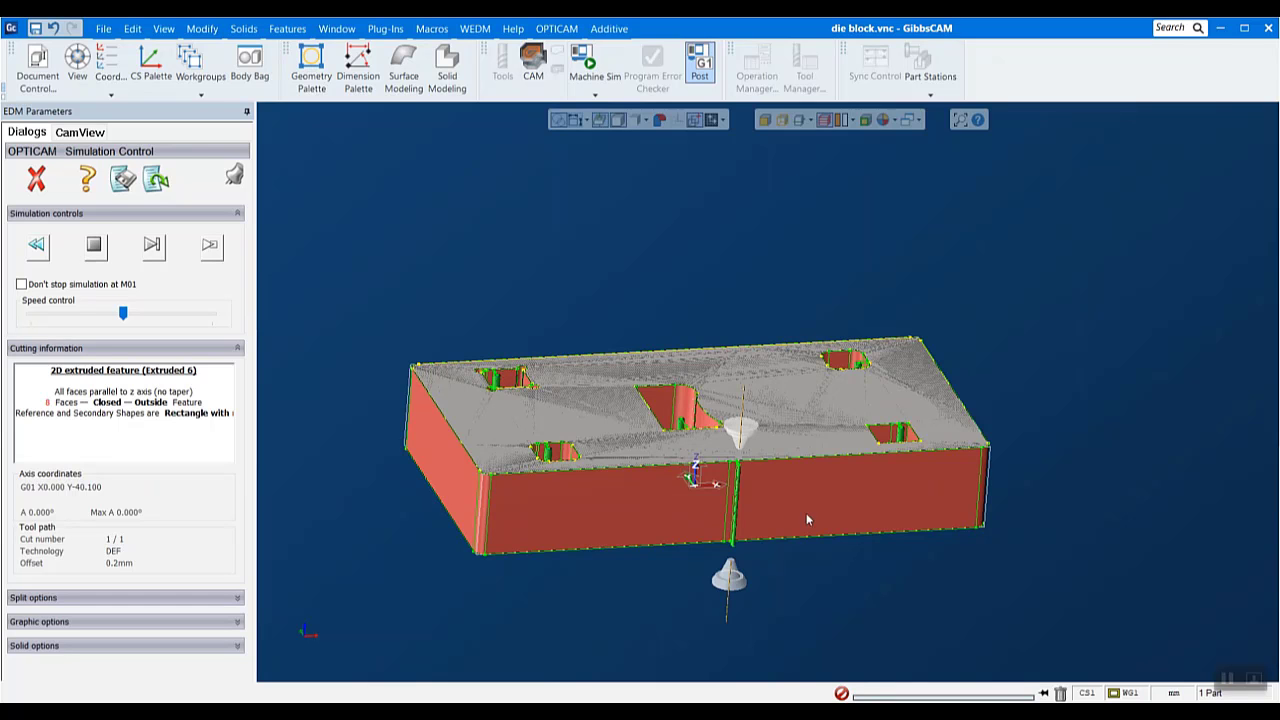
scroll(759, 574, "up", 1)
middle_click_drag(1012, 197, 953, 260)
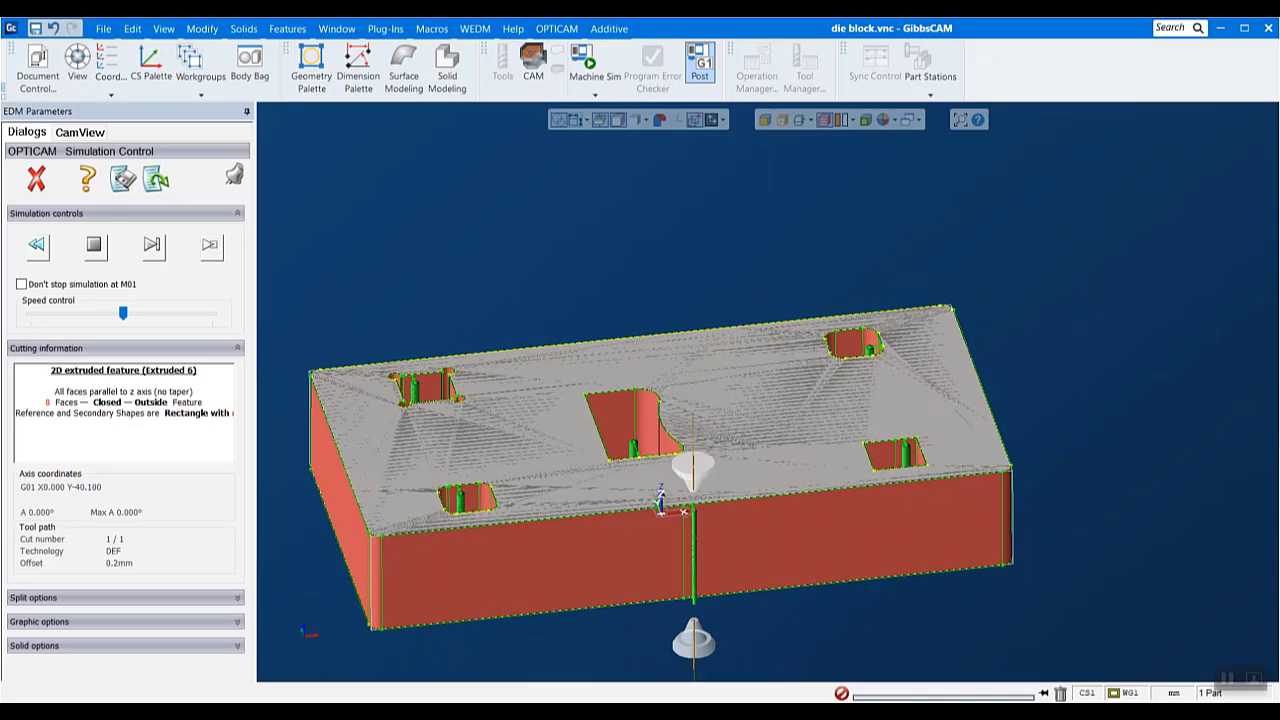
left_click(37, 182)
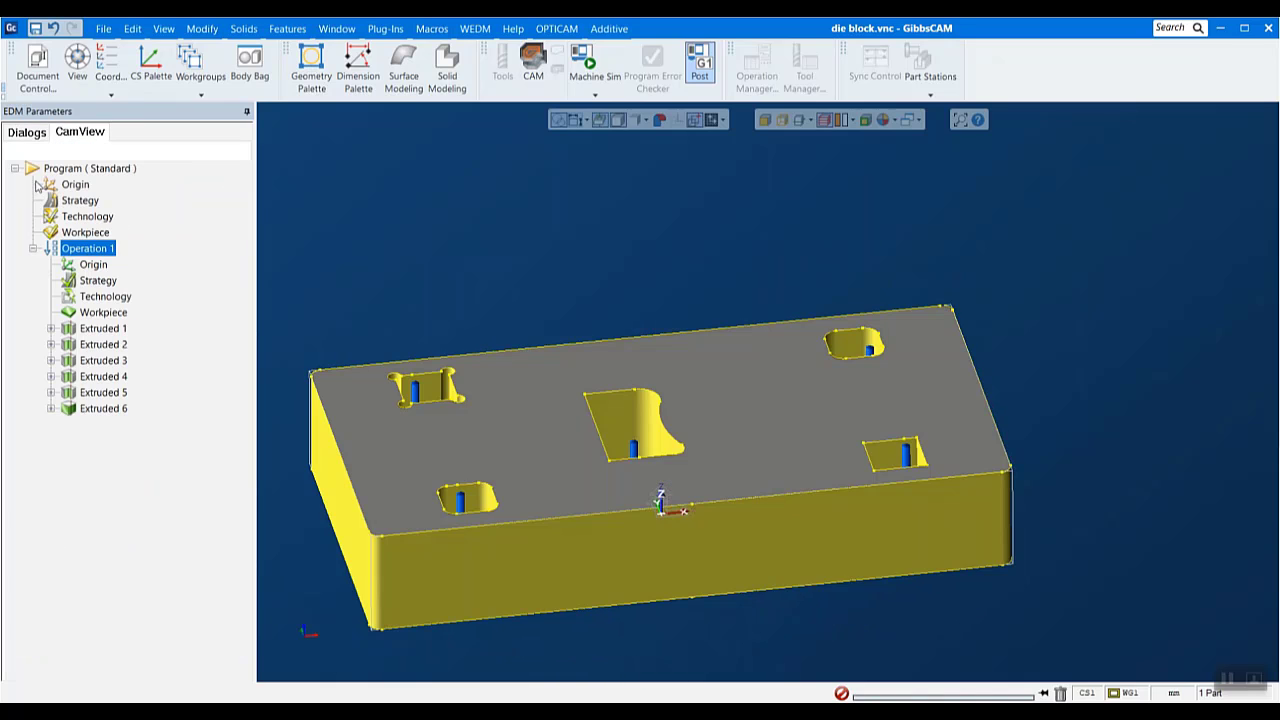
Deselect the die block's solid body
scroll(695, 515, "down", 2)
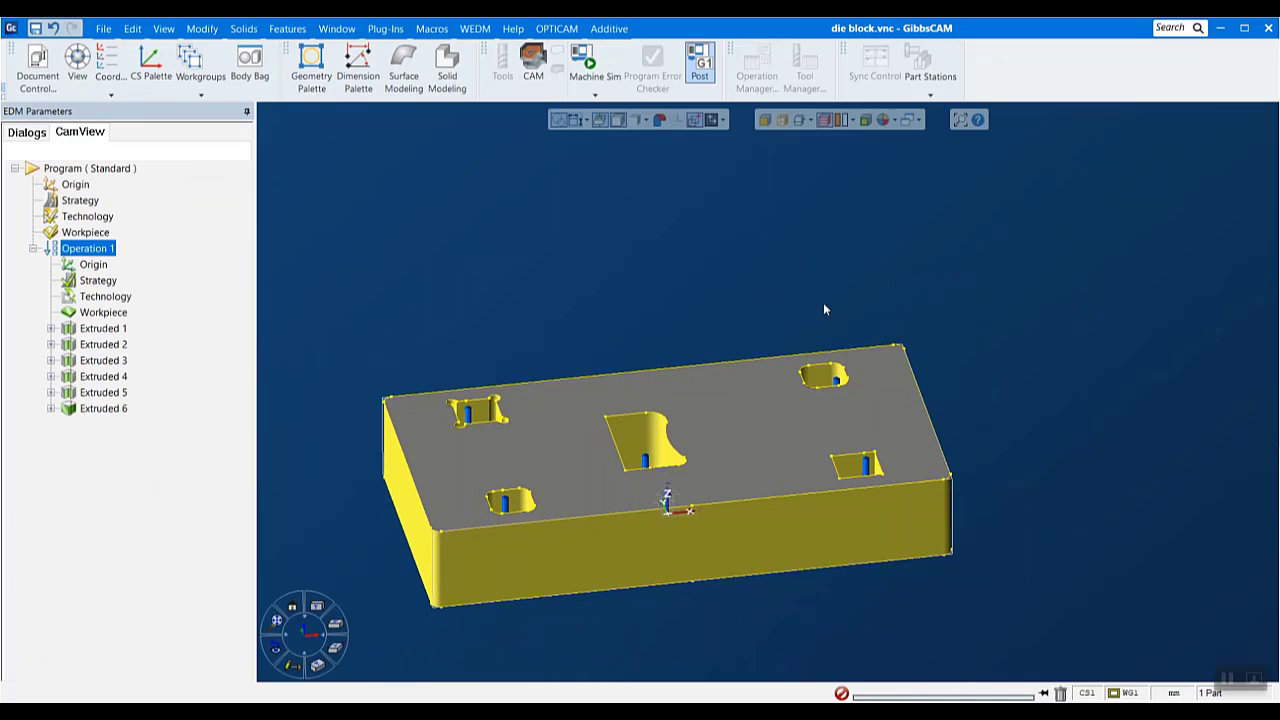
left_click_drag(288, 276, 913, 538)
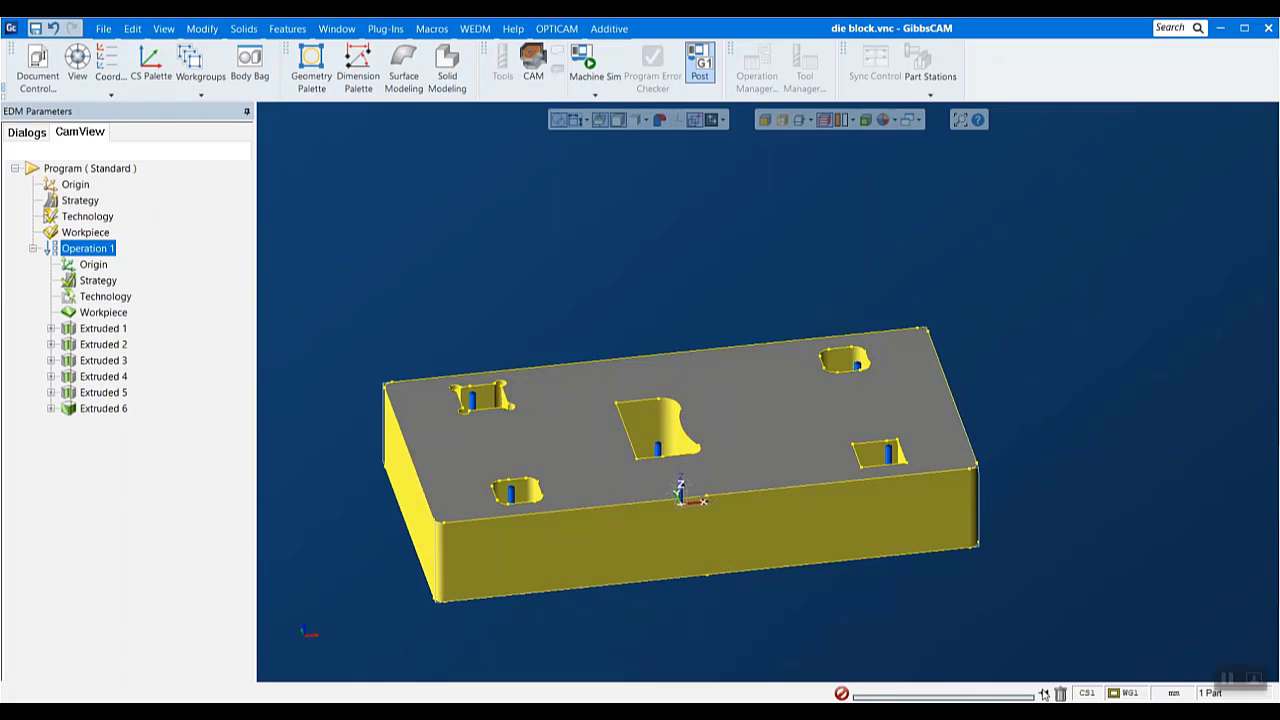
left_click(840, 529)
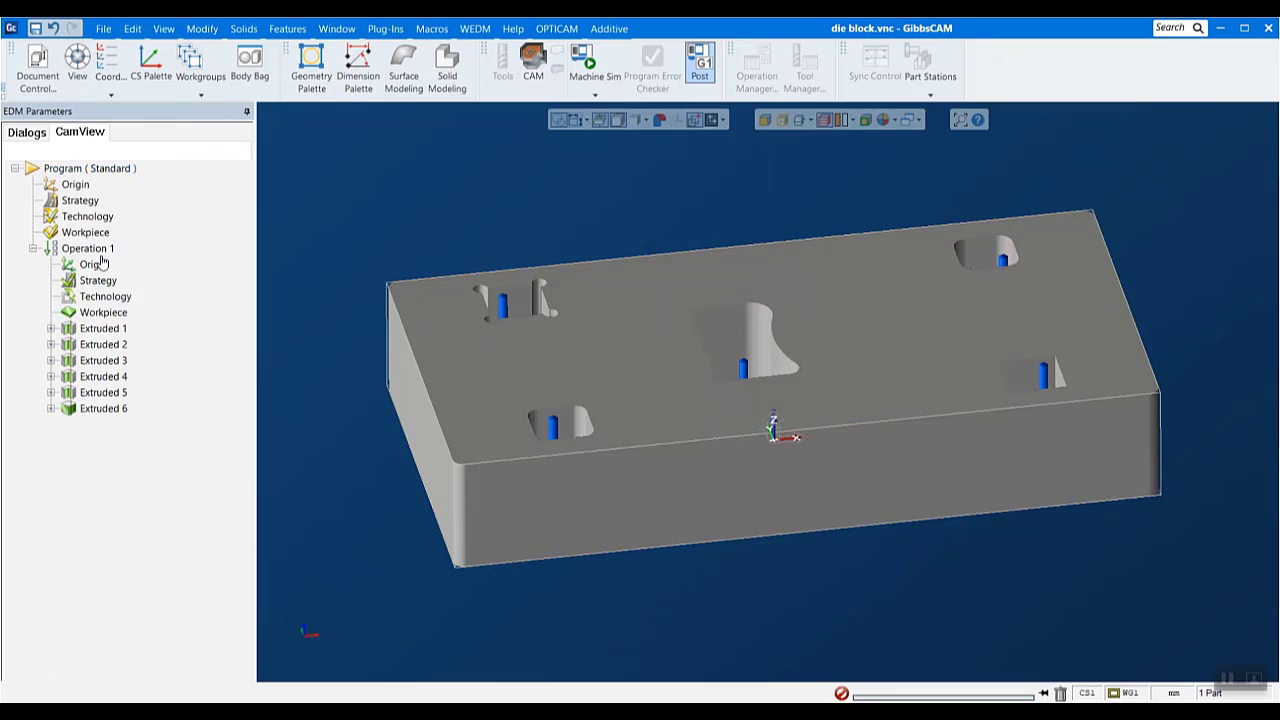
Try placing the program origin on two vertices of the block's lower front corner and at the nearby rounded cavity's start hole
double_click(80, 187)
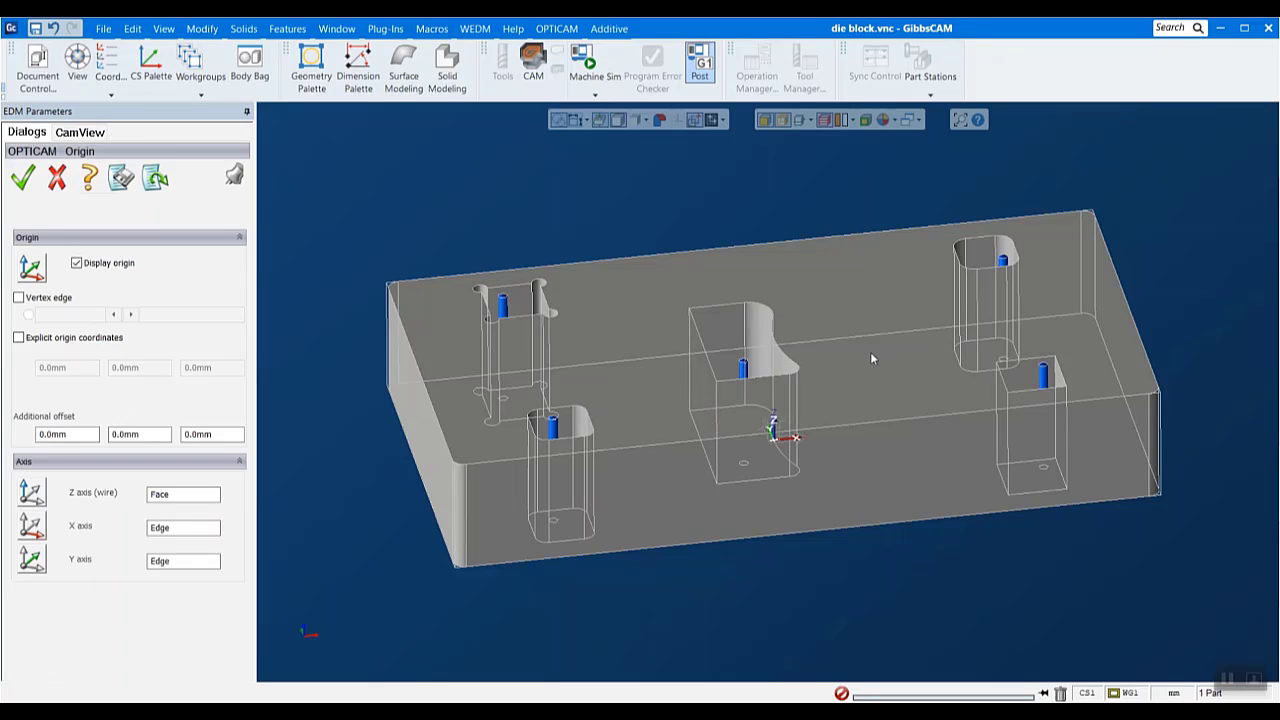
scroll(870, 358, "up", 1)
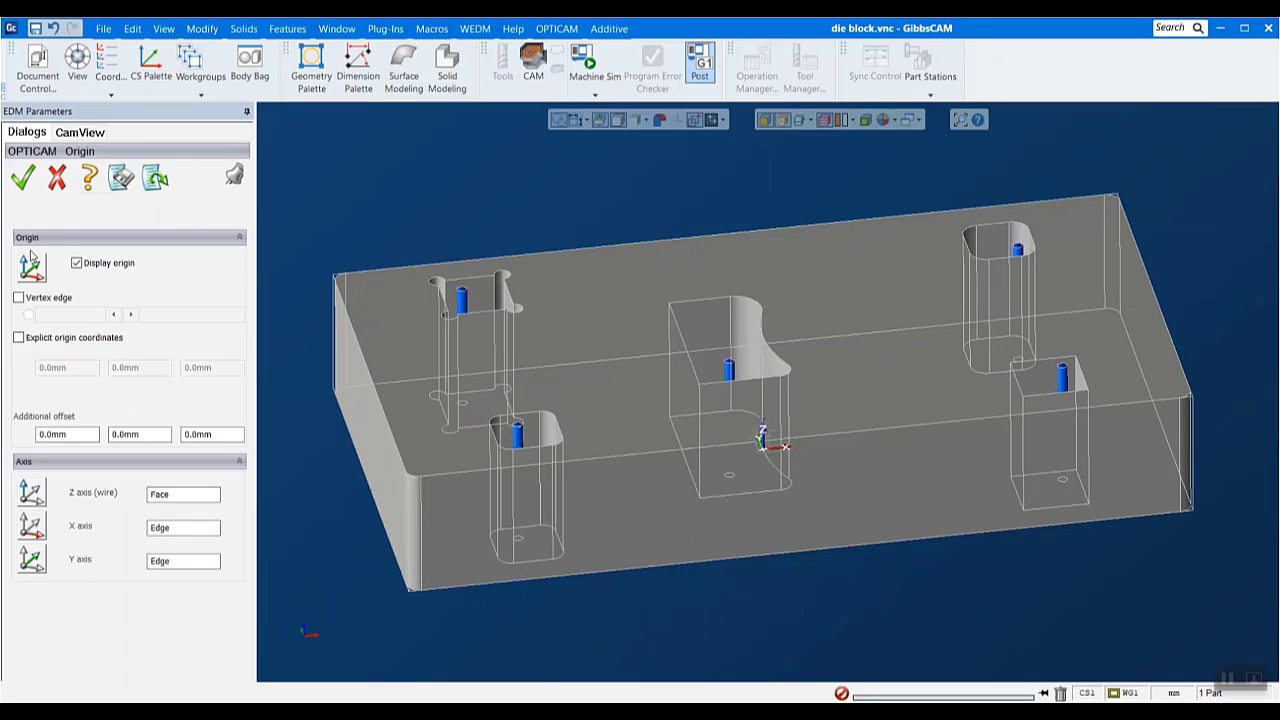
left_click(18, 297)
middle_click_drag(826, 529, 955, 500)
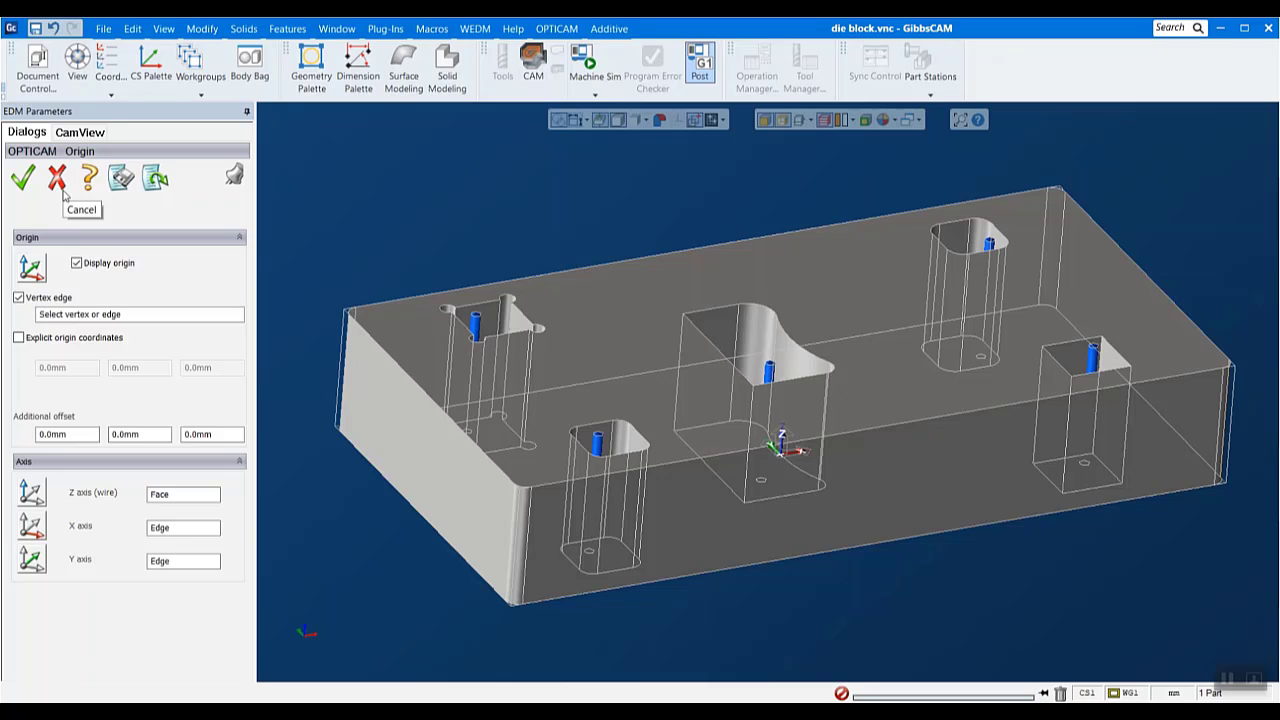
left_click(508, 605)
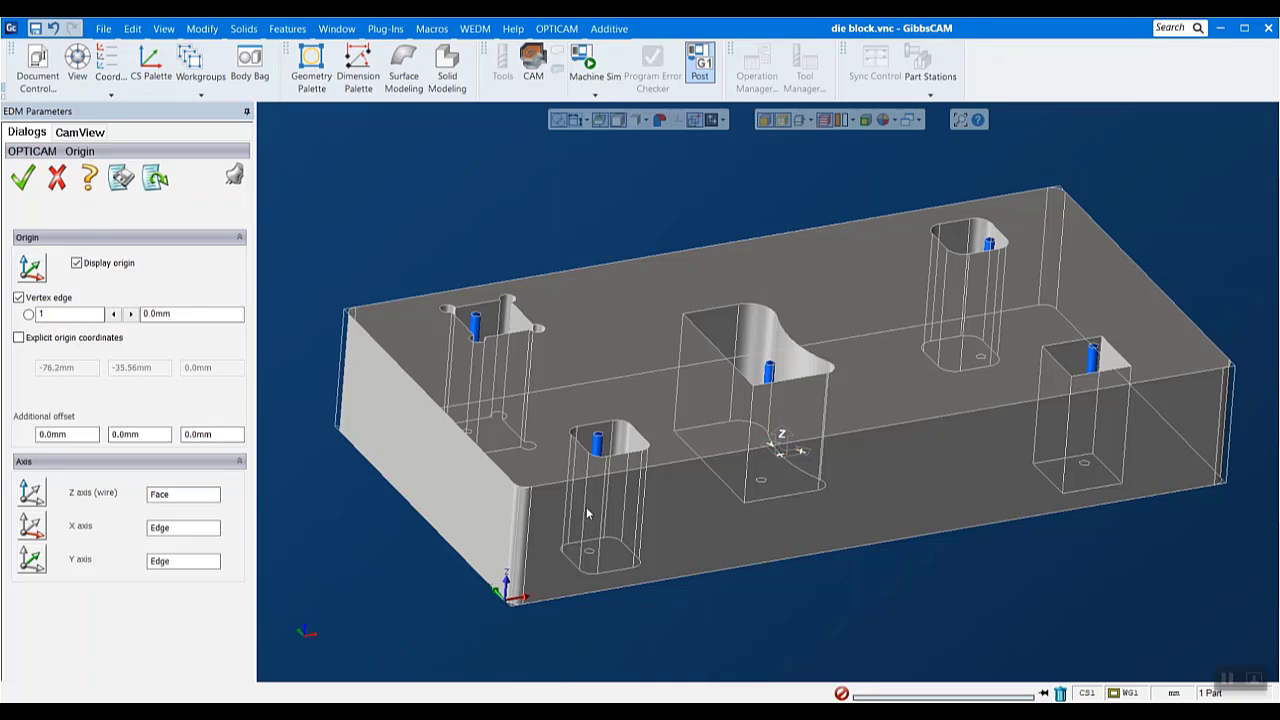
scroll(709, 503, "up", 5)
scroll(704, 517, "down", 4)
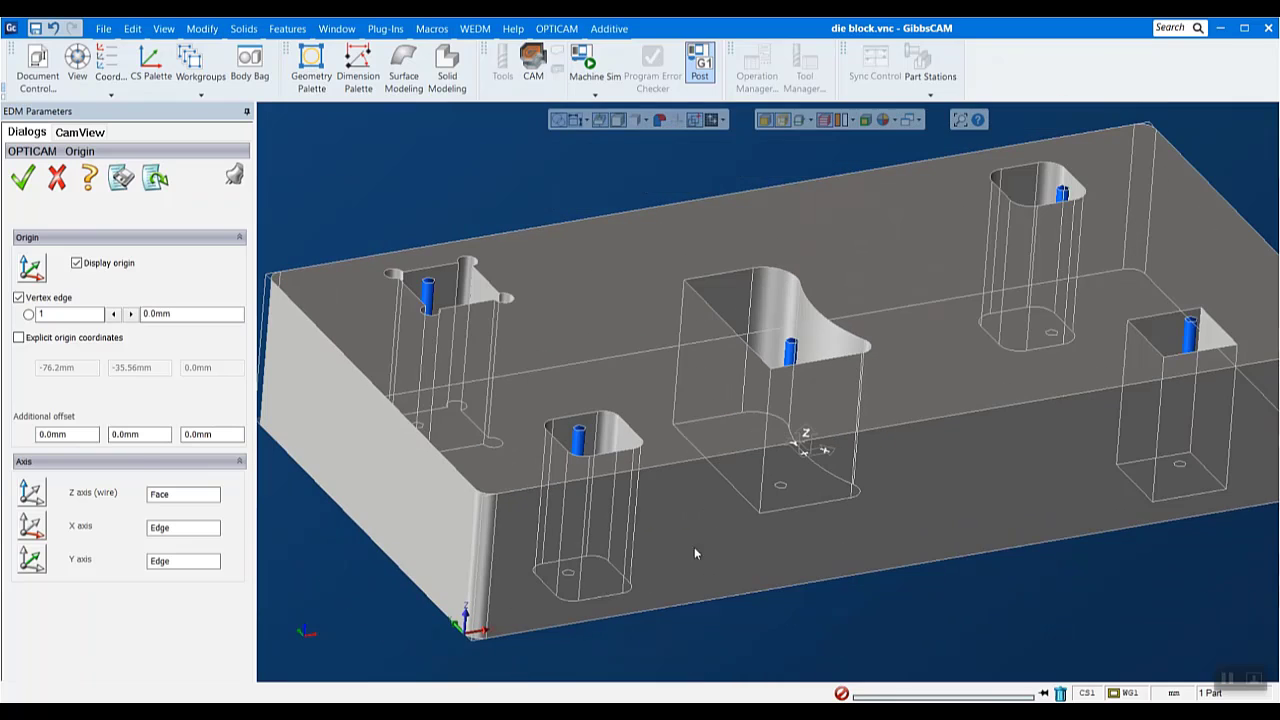
left_click(490, 637)
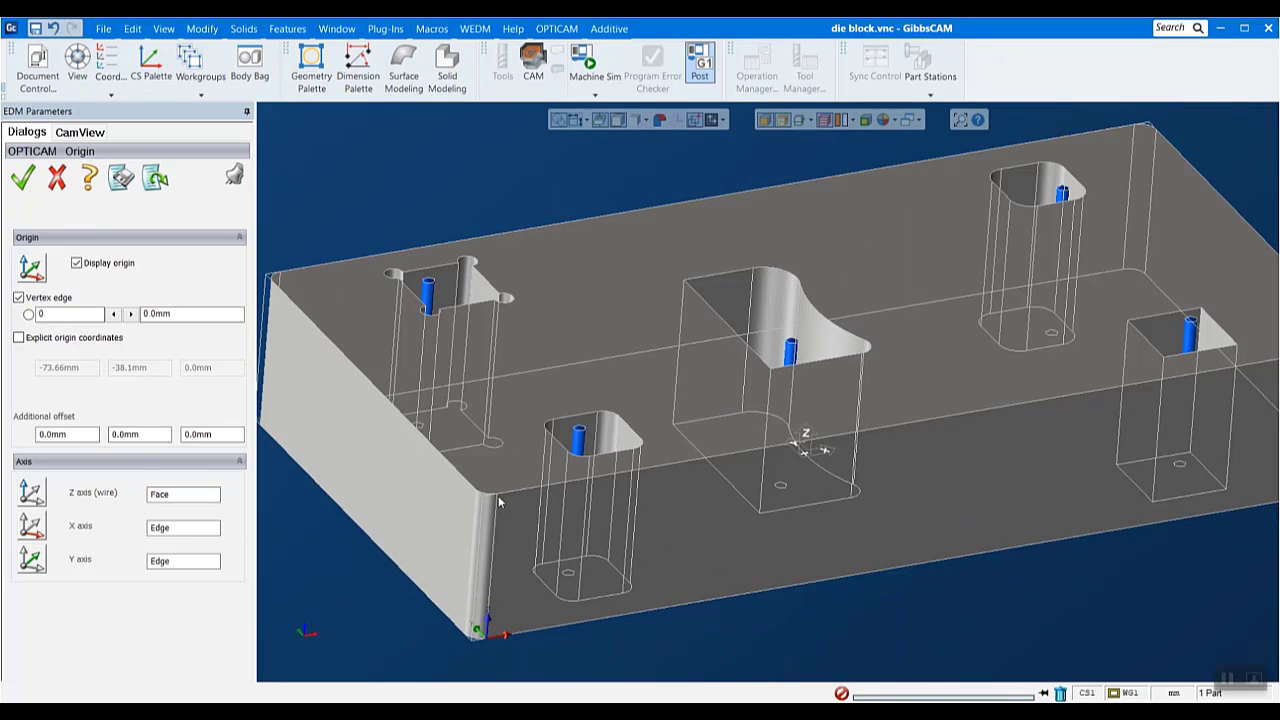
left_click(586, 459)
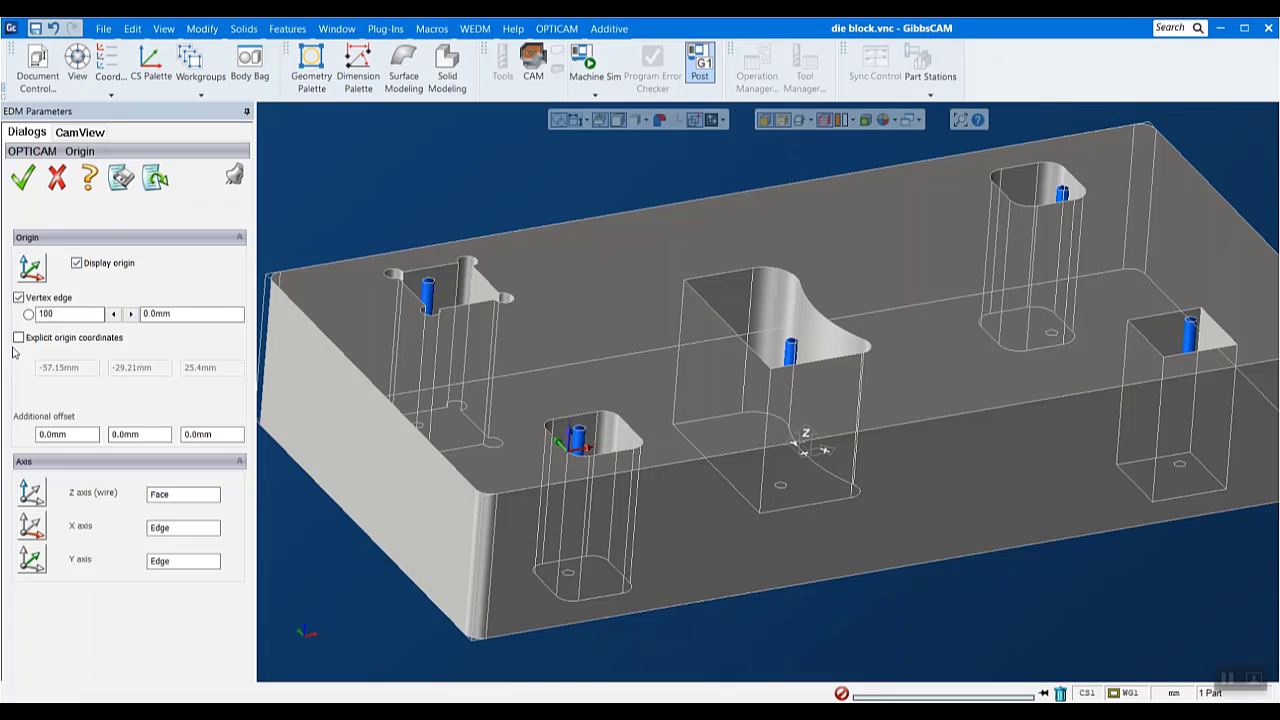
left_click(57, 180)
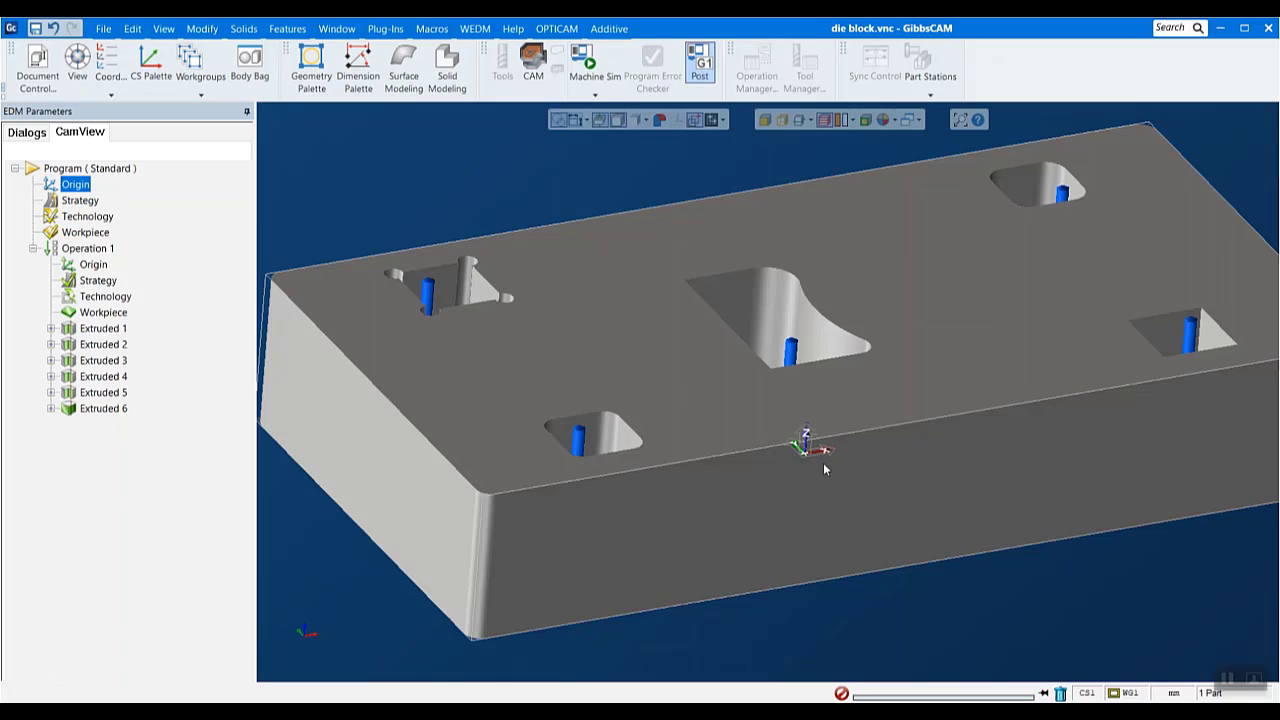
Review the program-level strategy settings
double_click(74, 201)
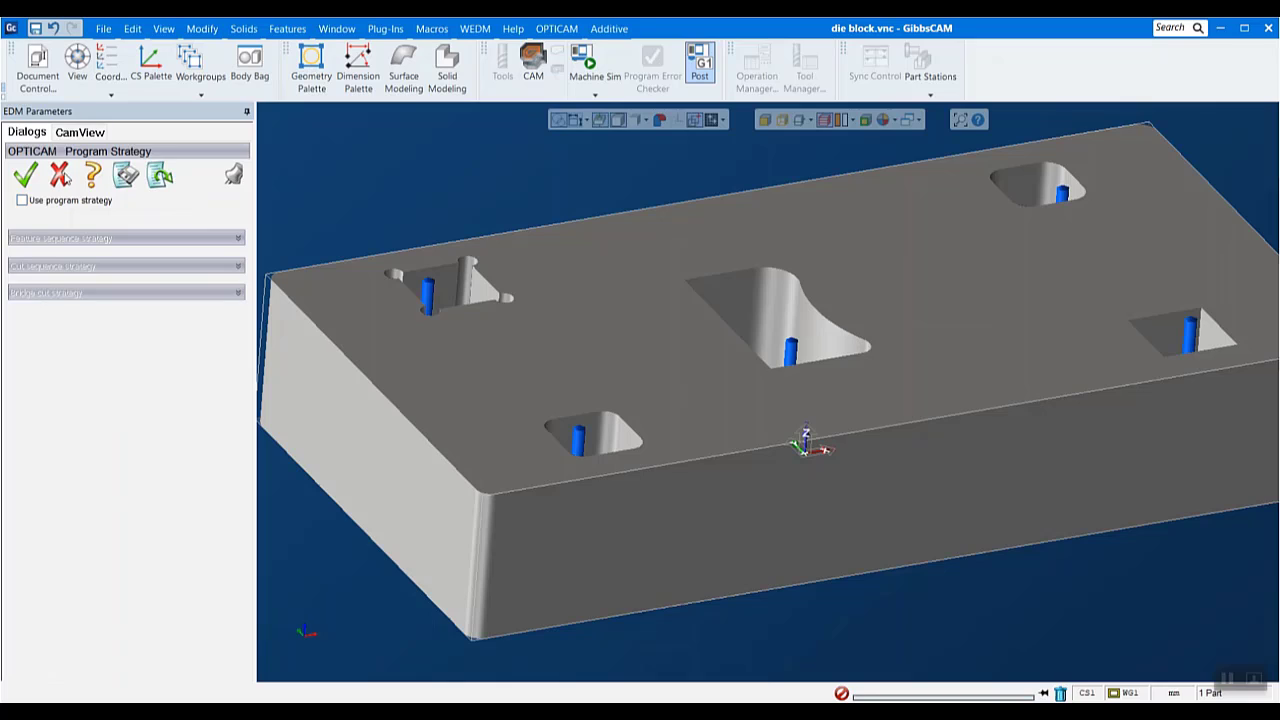
left_click(61, 176)
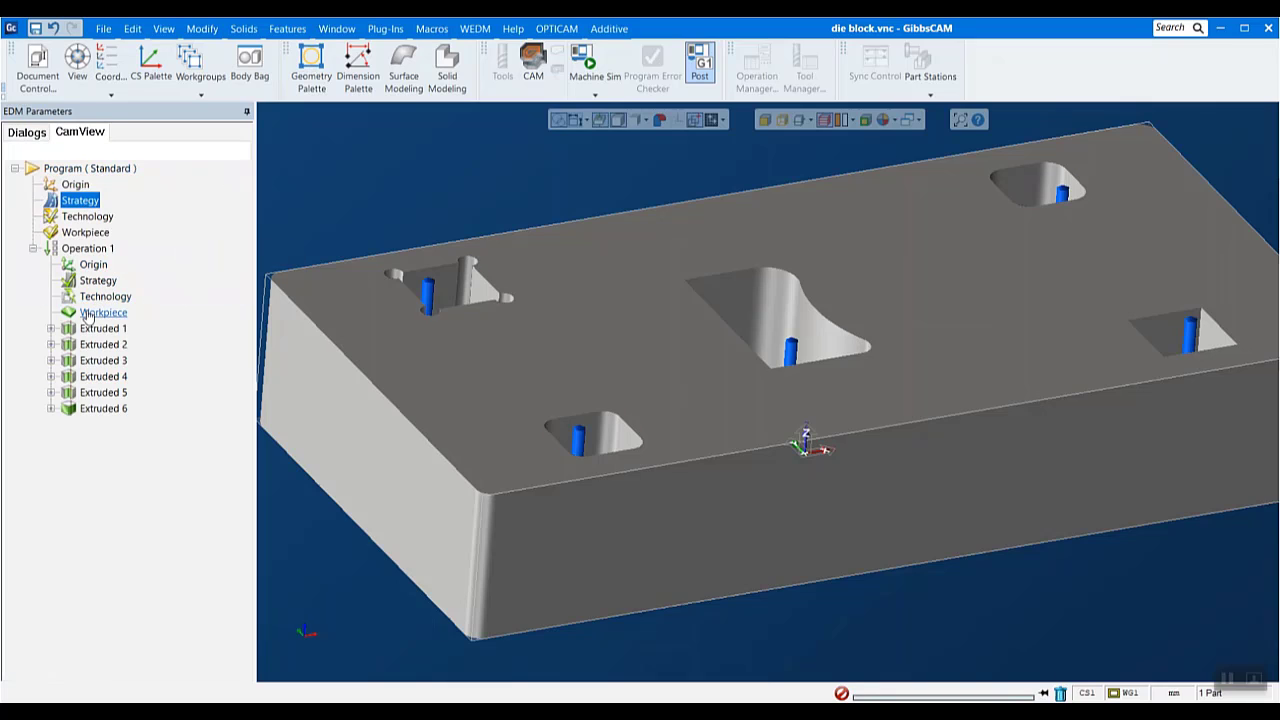
Make the program technology use the cuts editor, and activate cuts 02 and 03 there
double_click(87, 218)
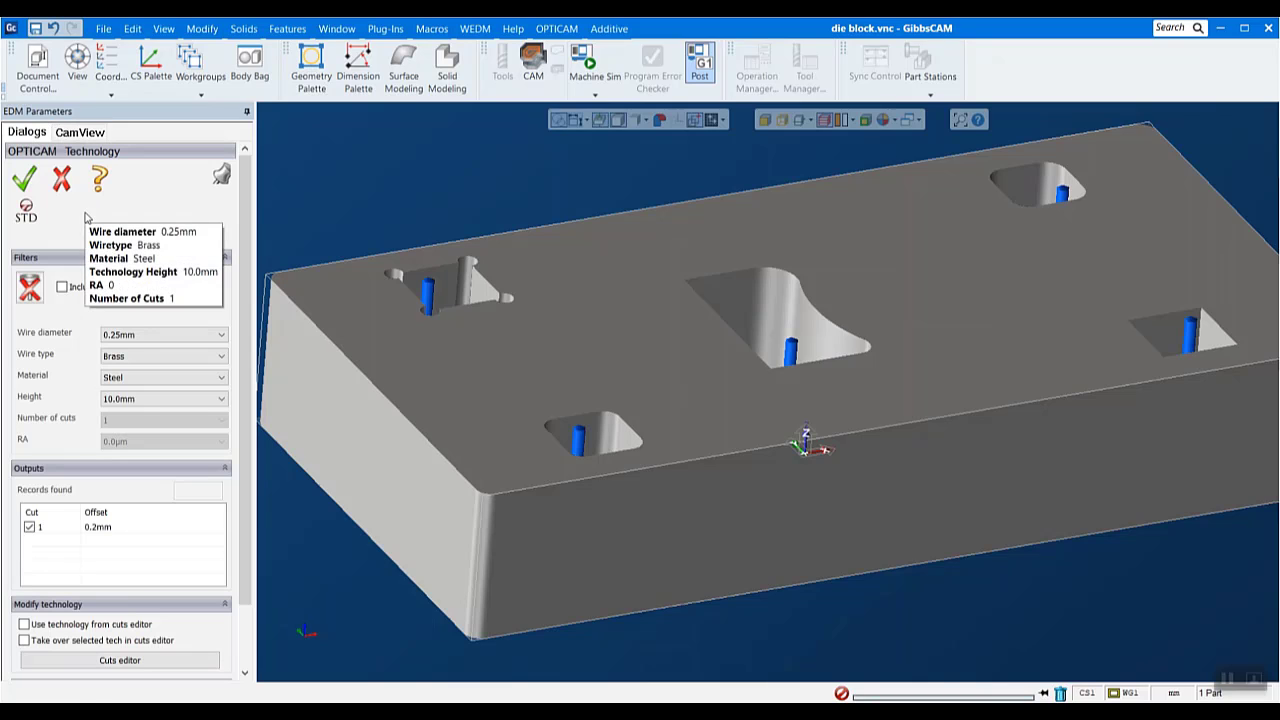
left_click_drag(245, 222, 240, 280)
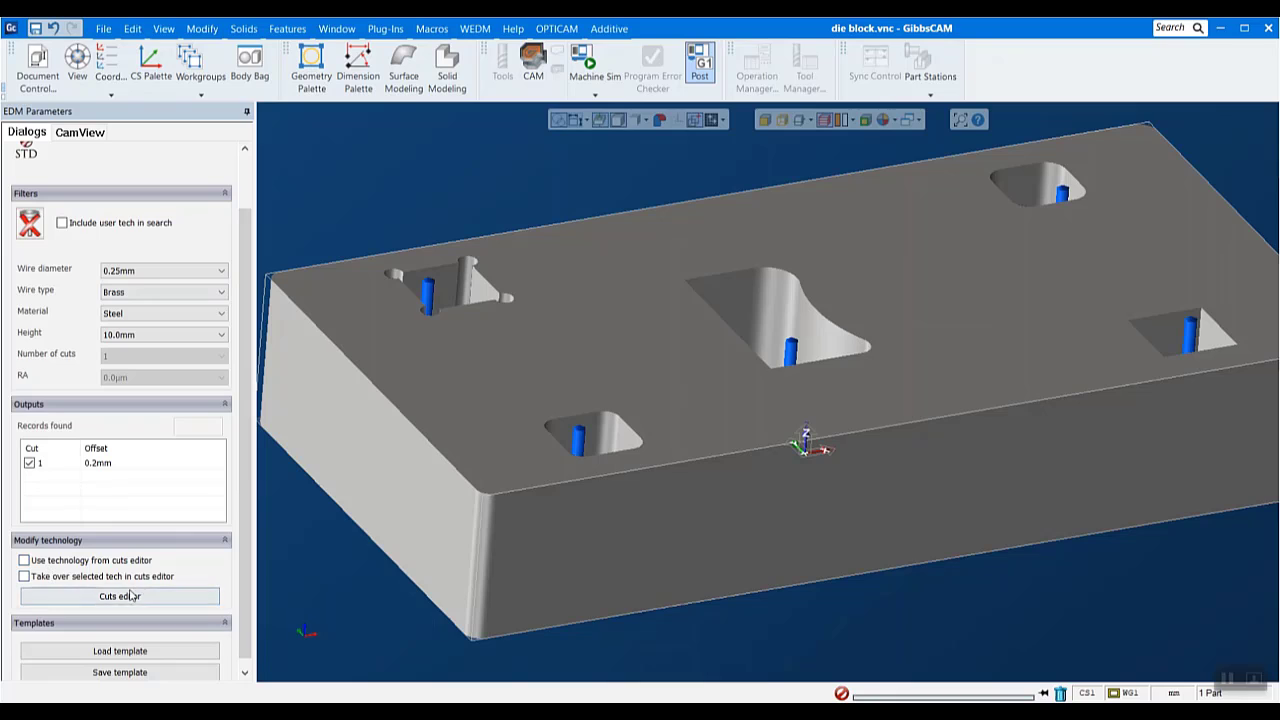
left_click(24, 560)
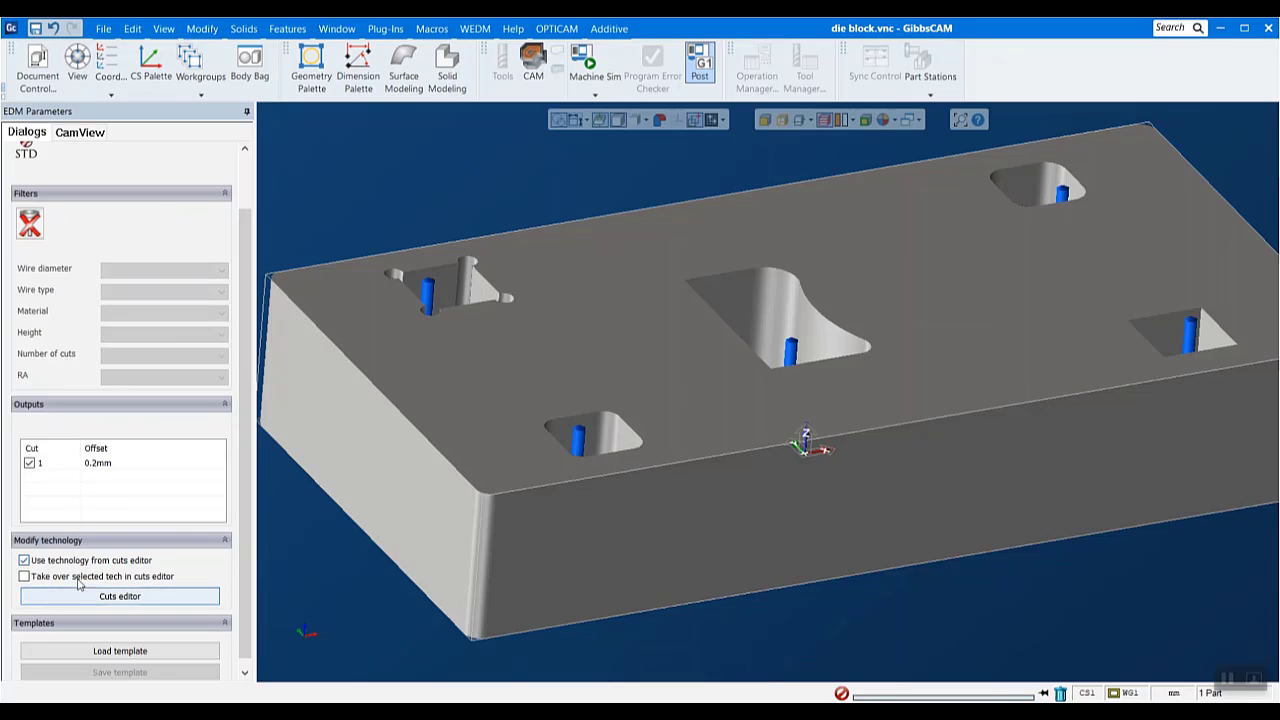
left_click(130, 597)
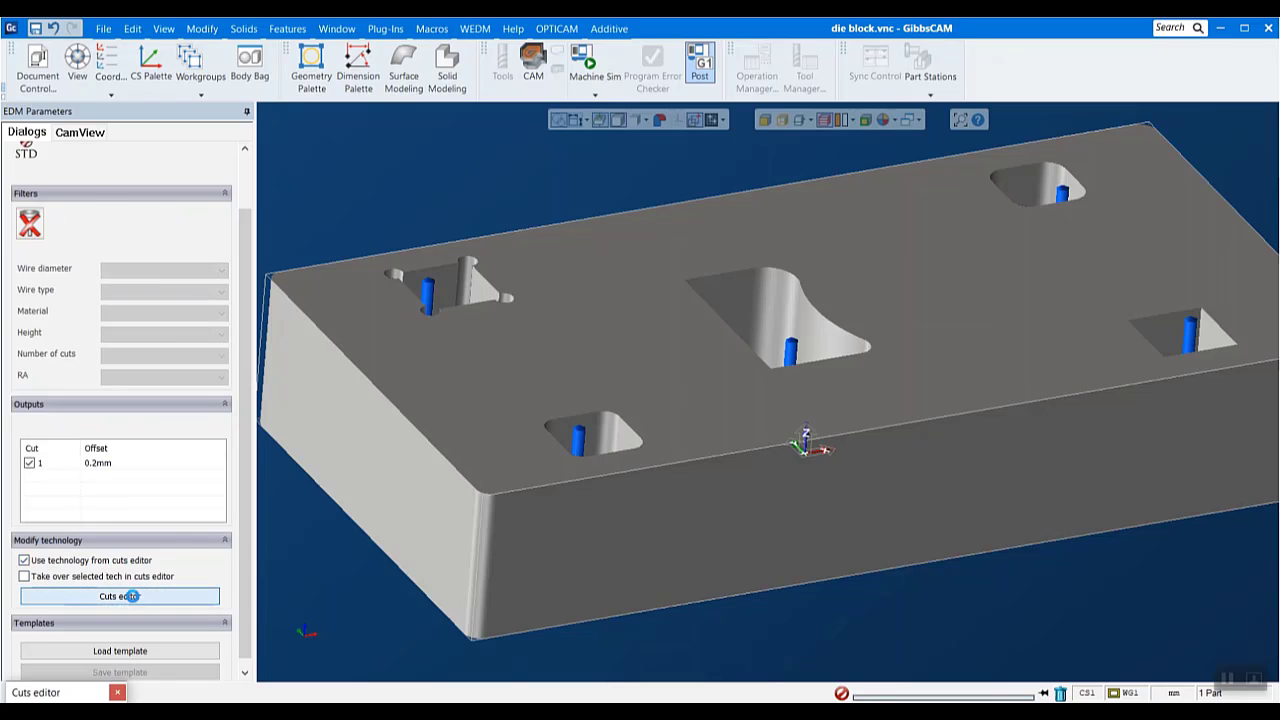
left_click_drag(441, 157, 739, 164)
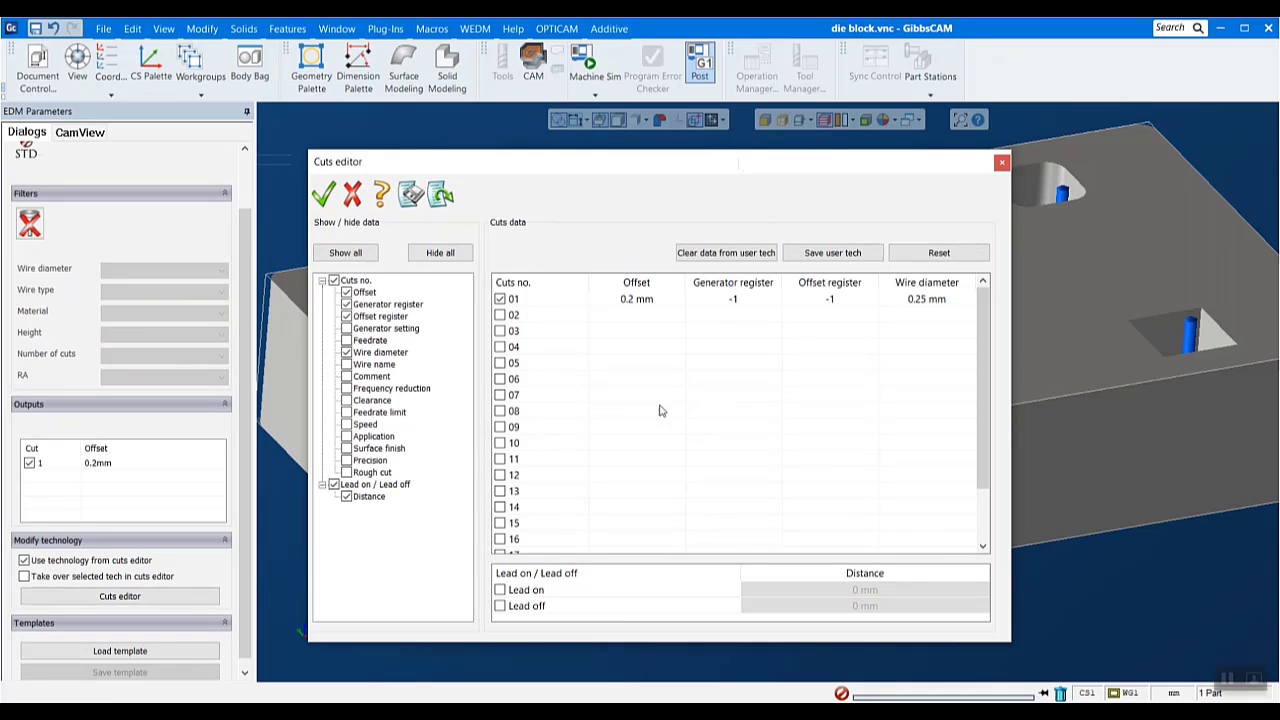
left_click(500, 315)
left_click(500, 331)
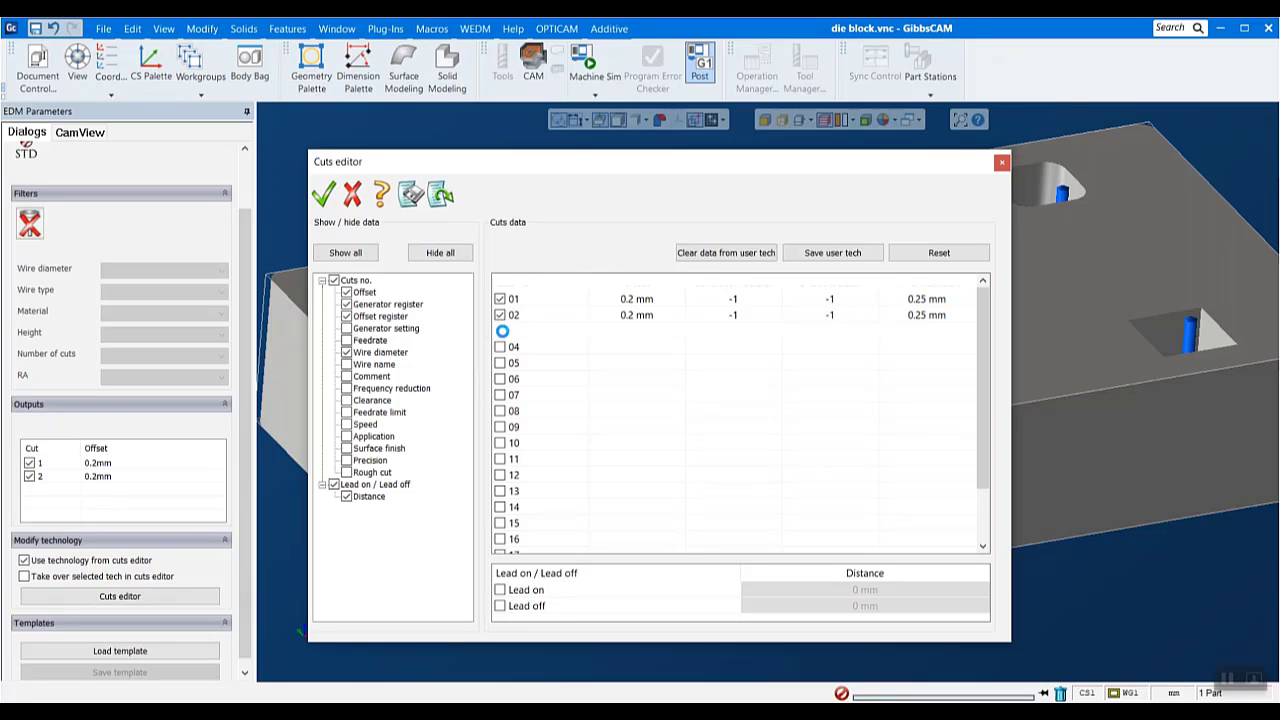
Set the offset of cut 01 to 0.3 mm and of cut 02 to 0.25 mm
double_click(634, 298)
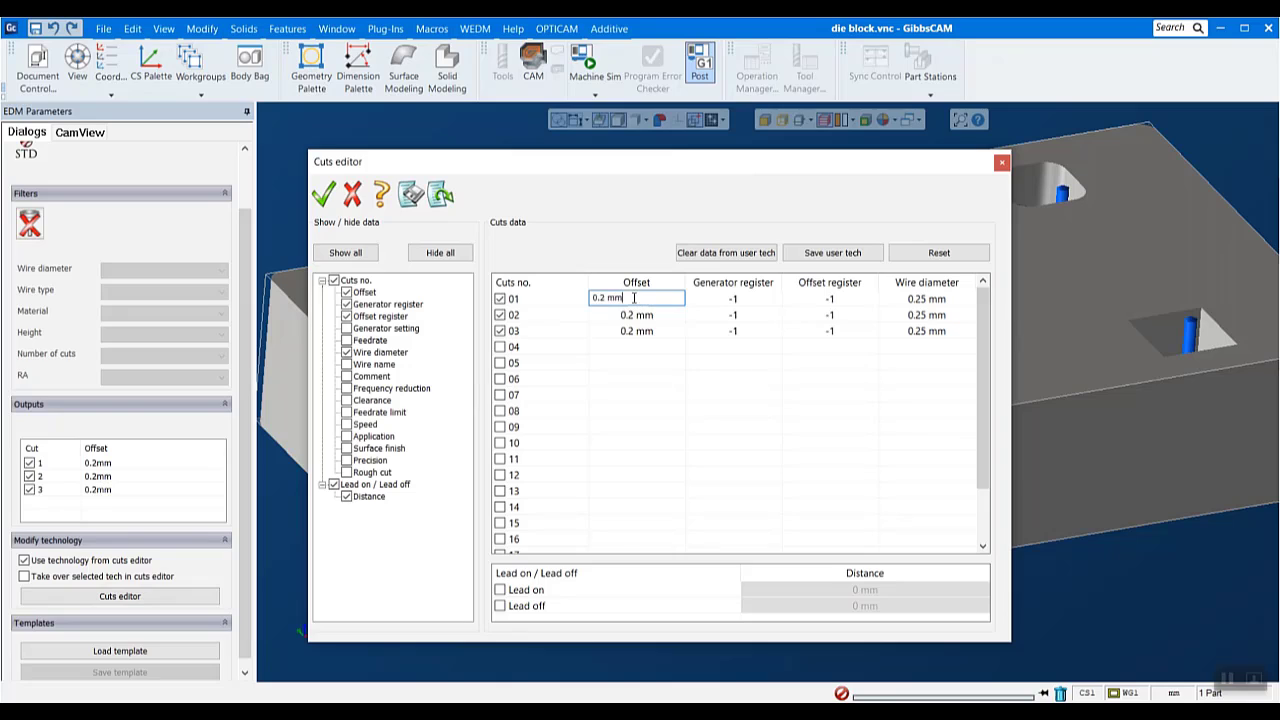
left_click(603, 297)
key("BackSpace")
type("3")
double_click(631, 315)
left_click(608, 314)
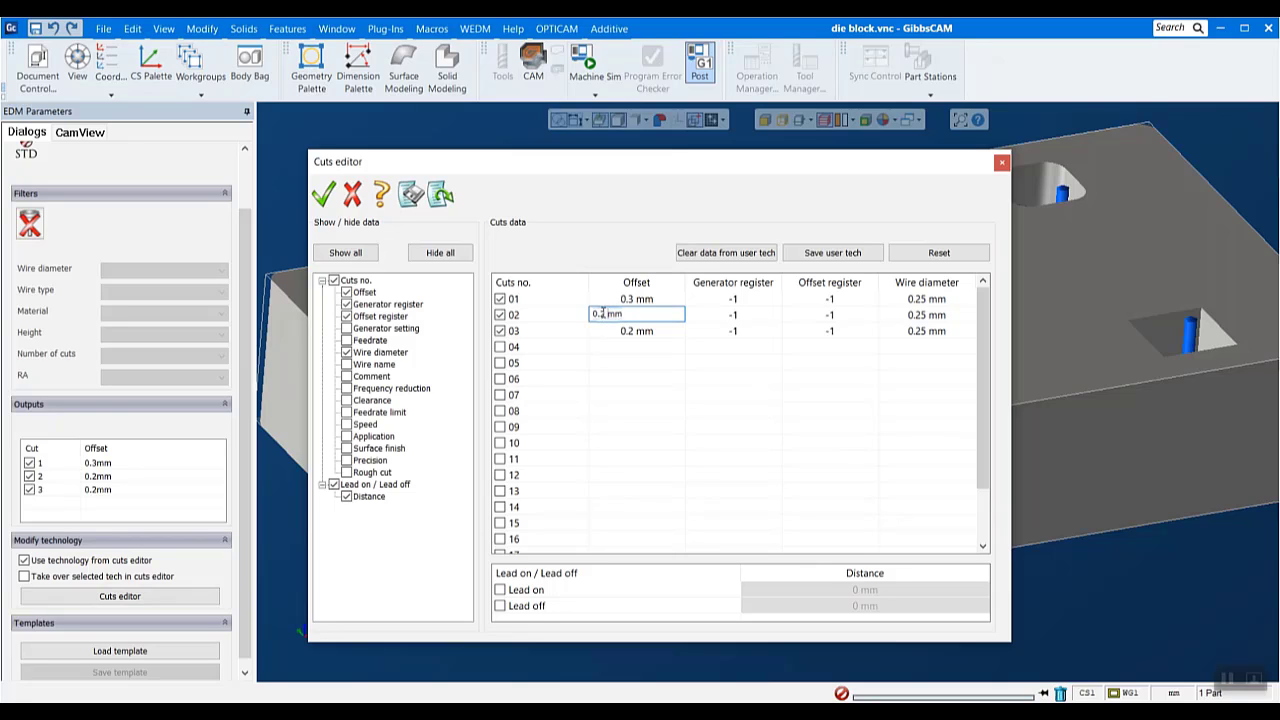
type("5")
left_click(679, 329)
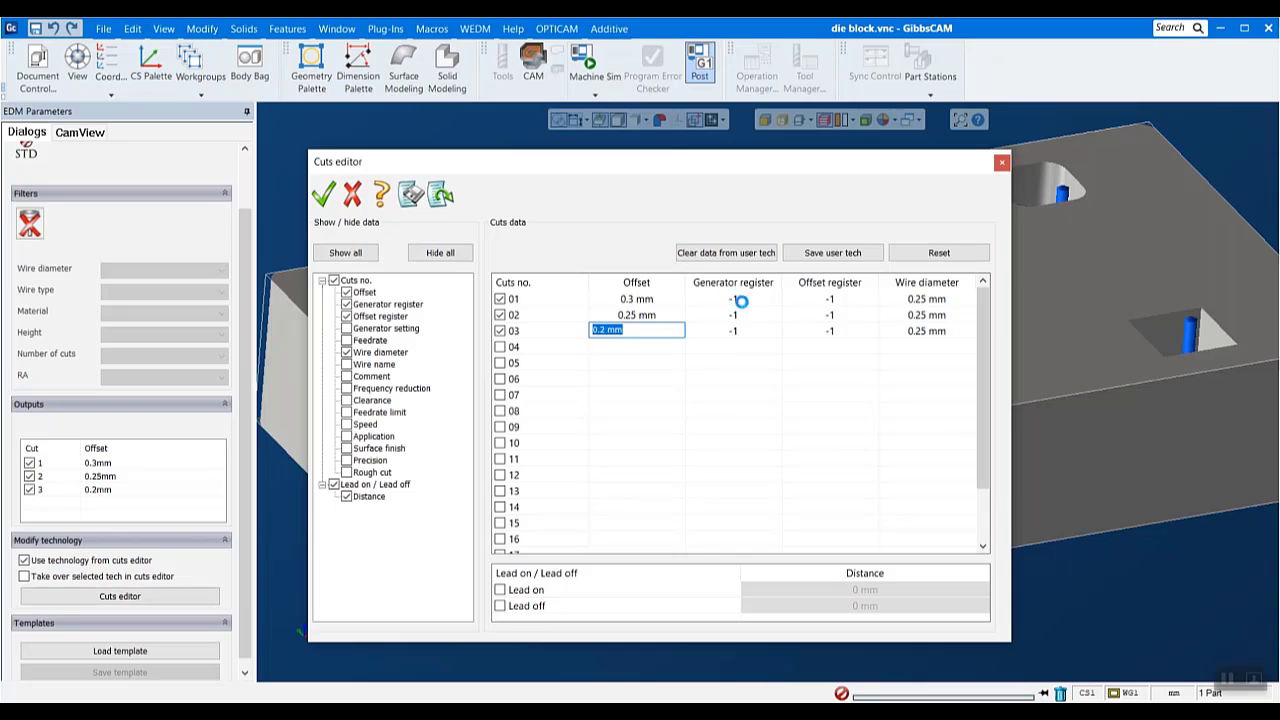
Set the generator and offset registers to 1 for cut 01, 2 for cut 02 and 3 for cut 03
left_click(731, 298)
type("1")
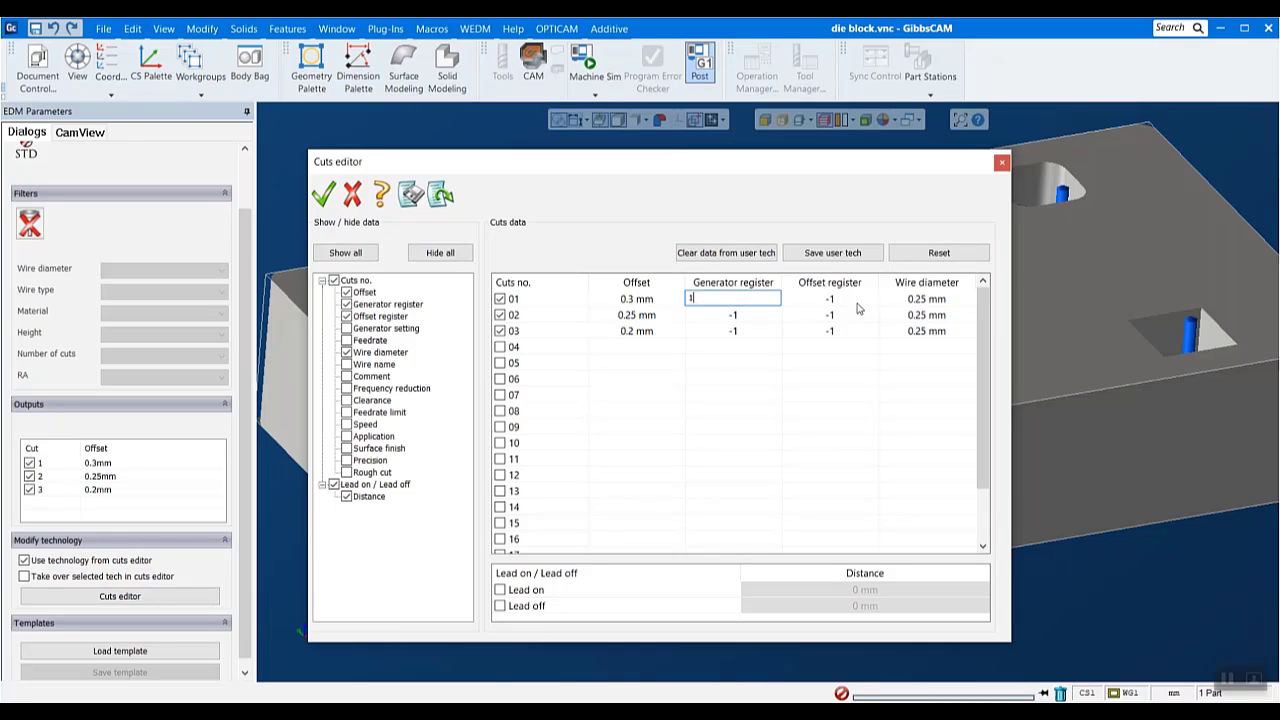
left_click(858, 300)
type("1")
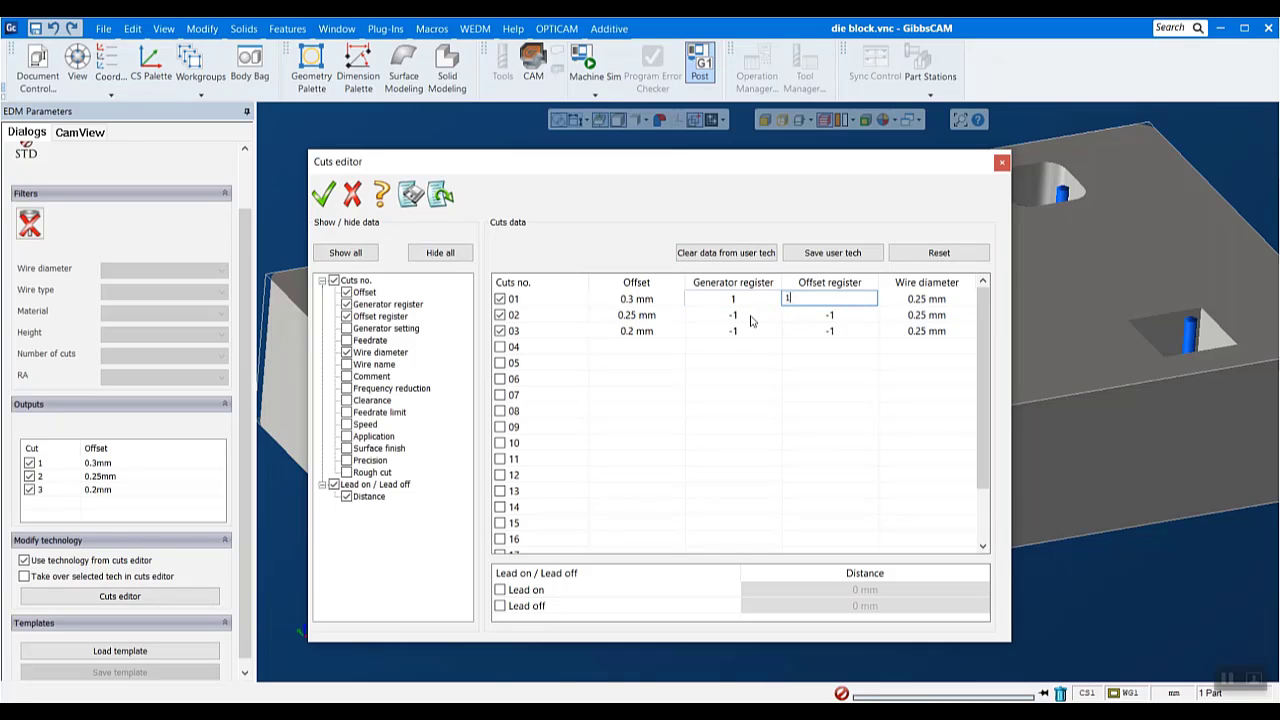
left_click(751, 313)
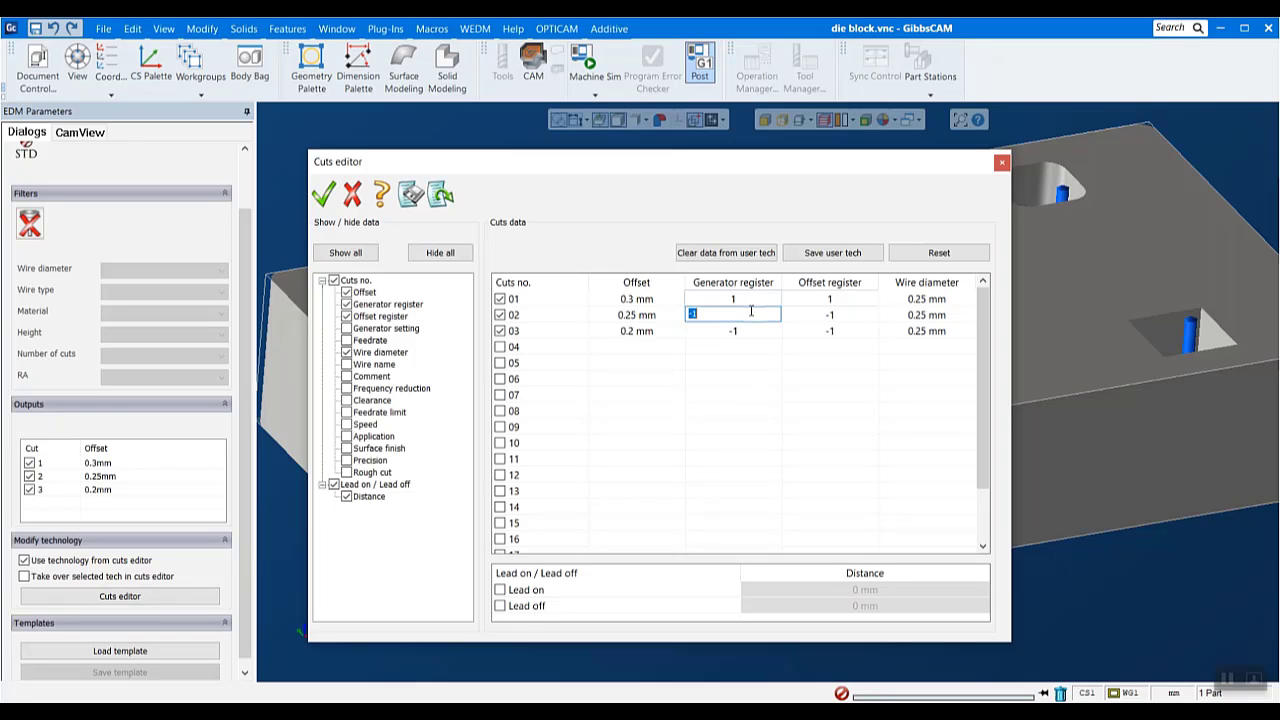
type("2")
left_click(831, 318)
type("2")
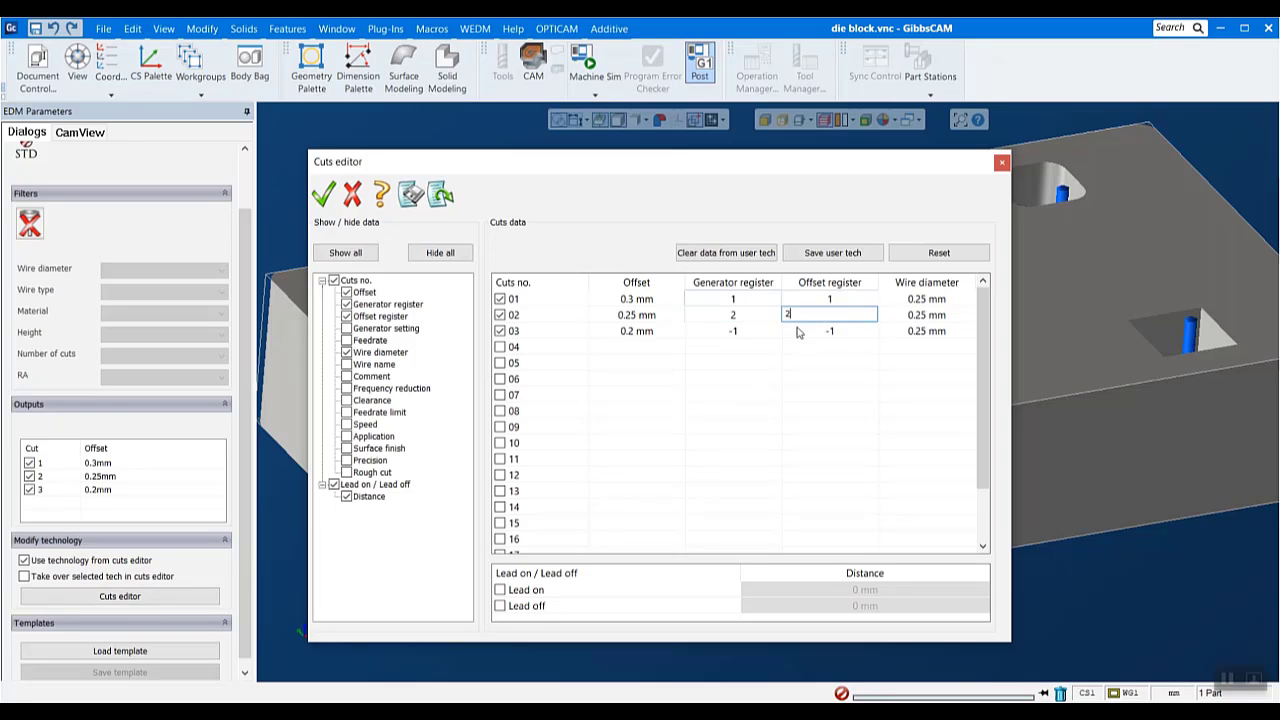
left_click(748, 331)
type("3")
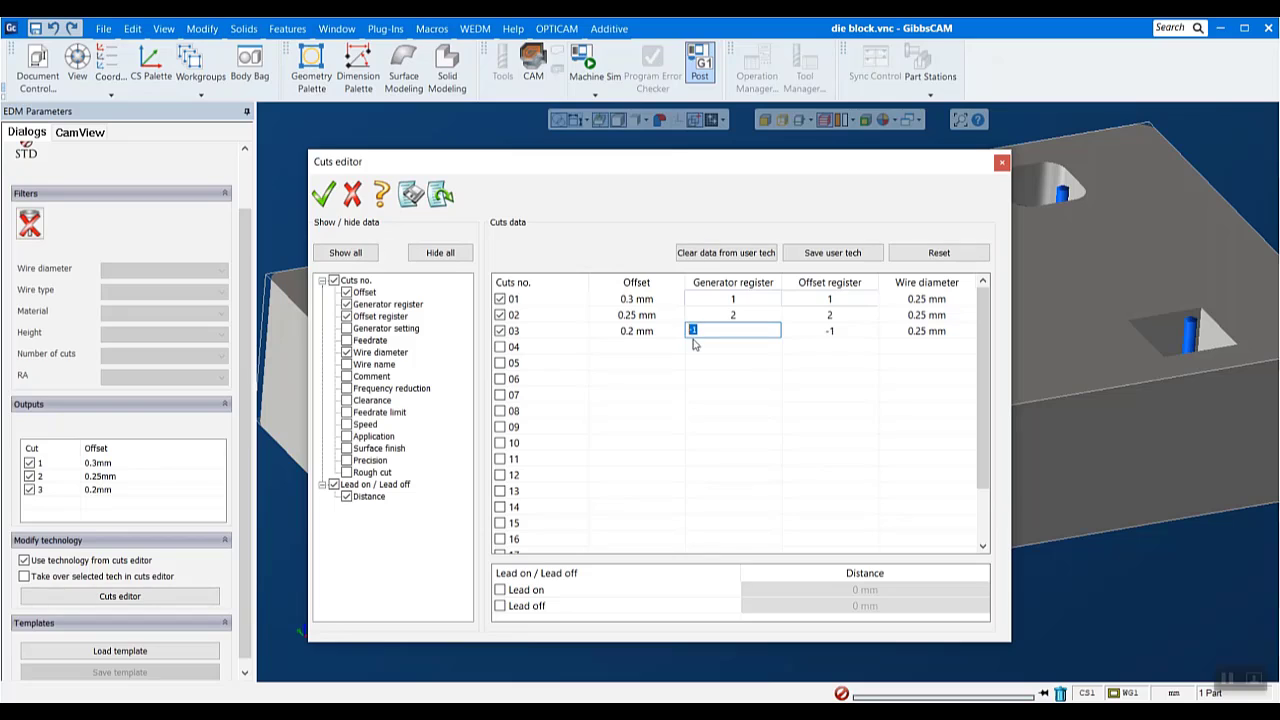
left_click(835, 331)
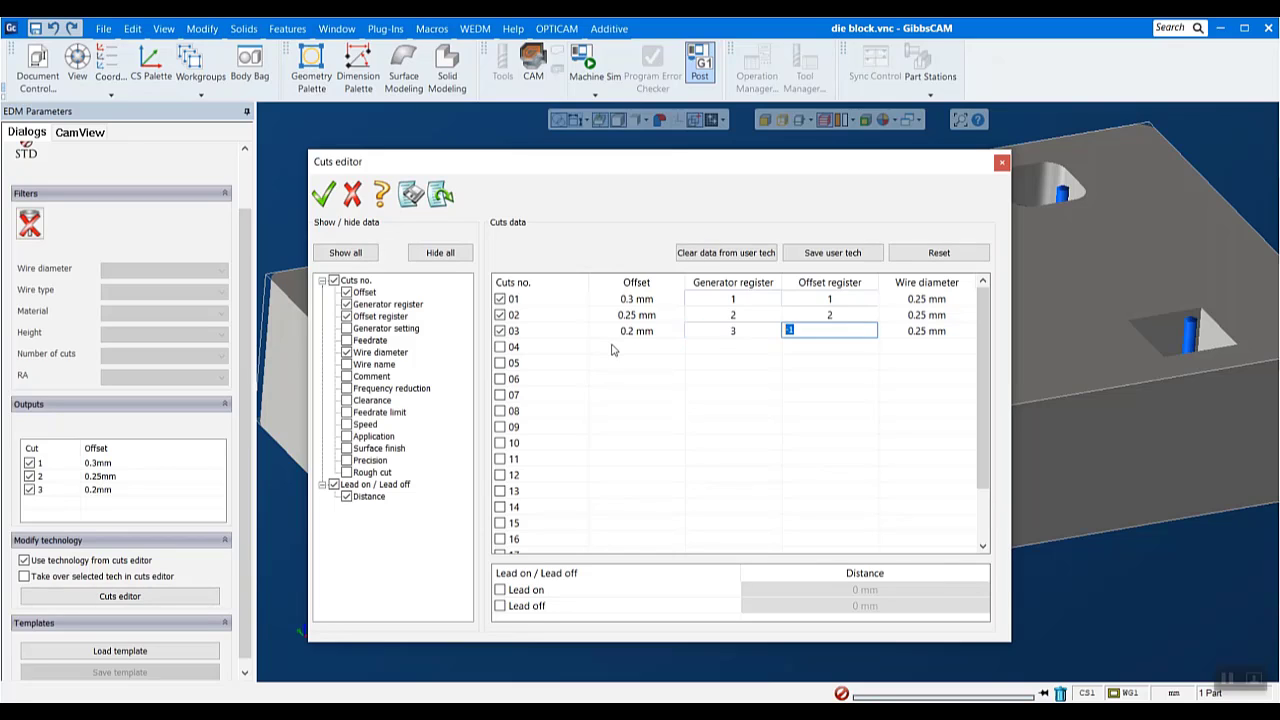
type("3")
key("Return")
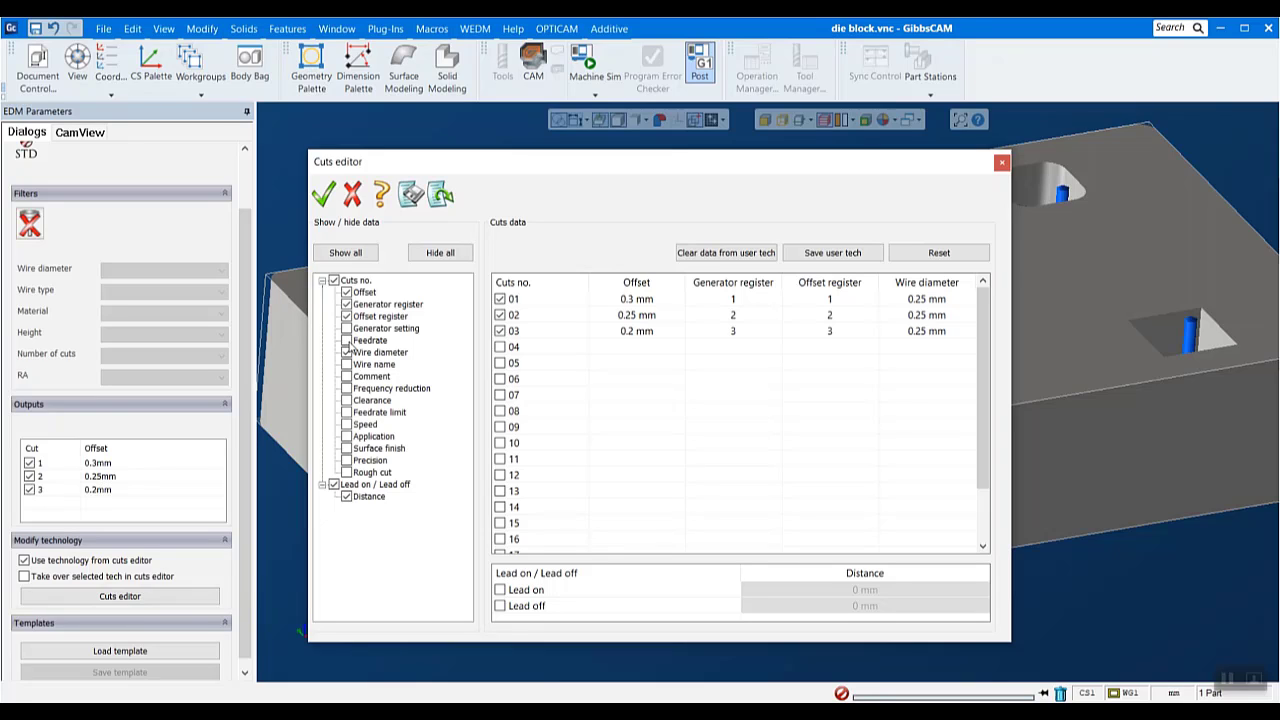
Show the feedrate data for the cuts, set cut 01's feedrate to 7 mm/min, and accept the program technology
left_click(346, 341)
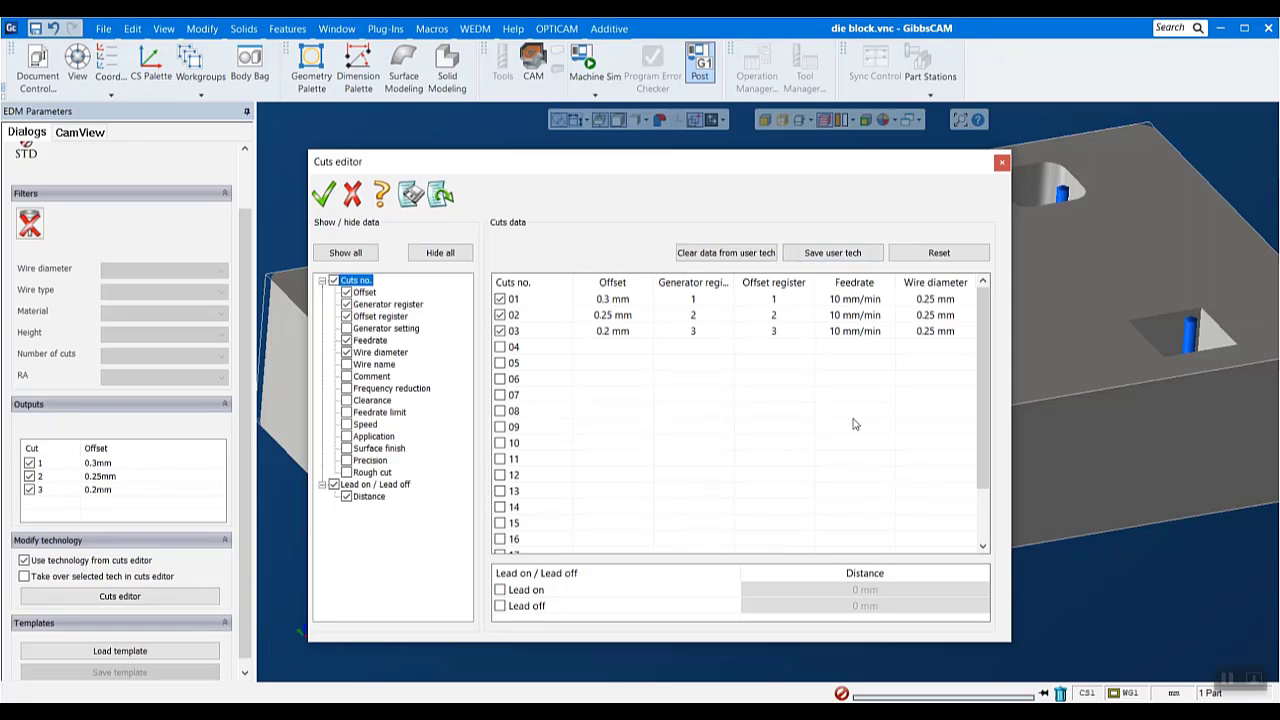
left_click(838, 300)
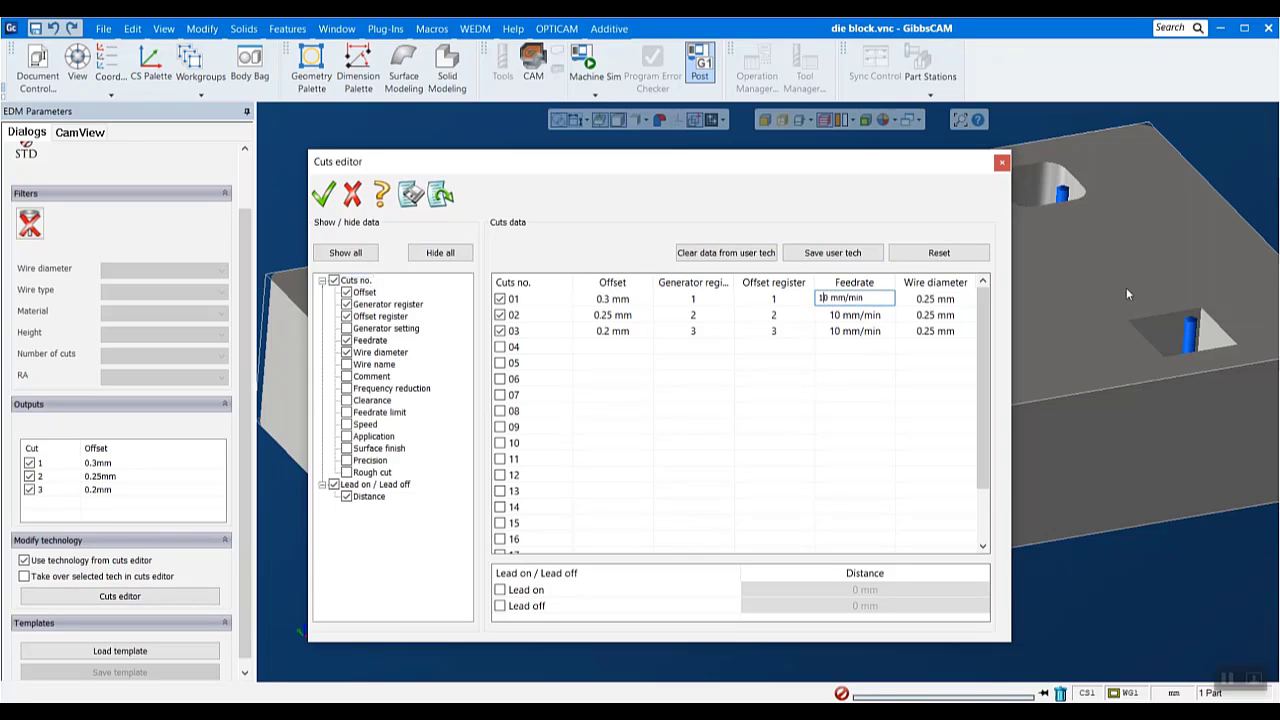
key("BackSpace")
key("BackSpace")
type("7")
left_click(886, 376)
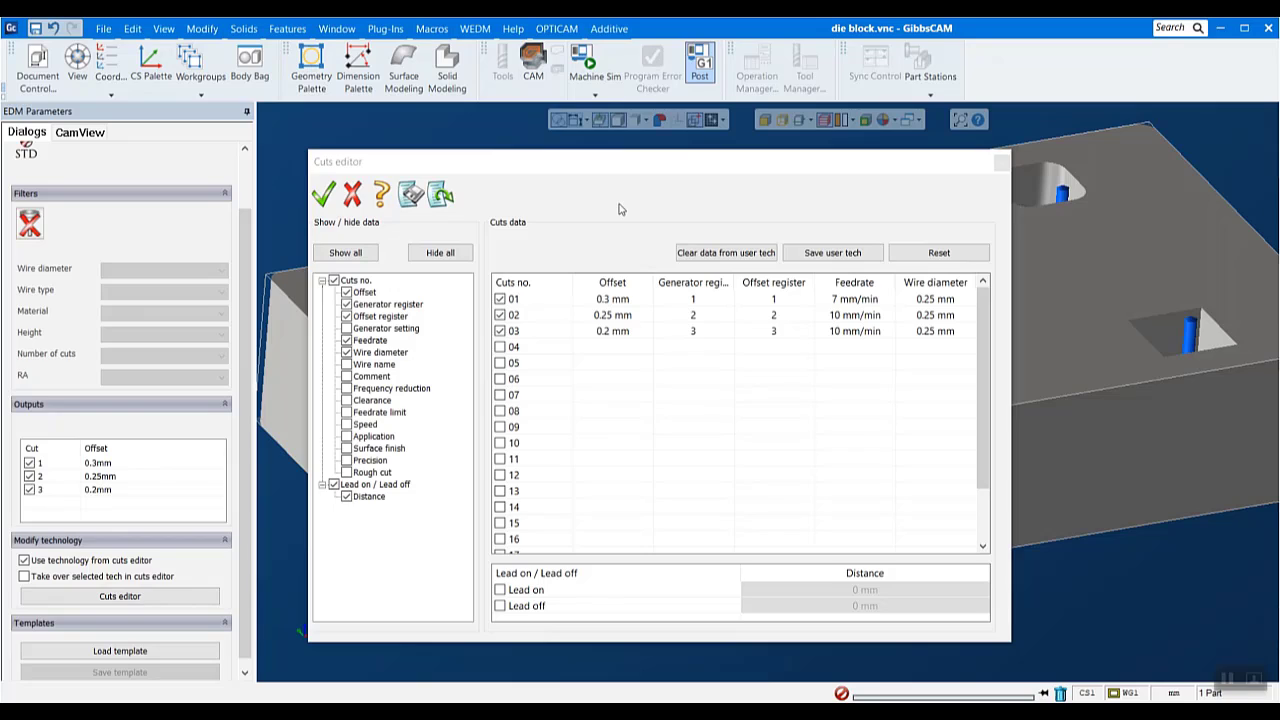
left_click(325, 194)
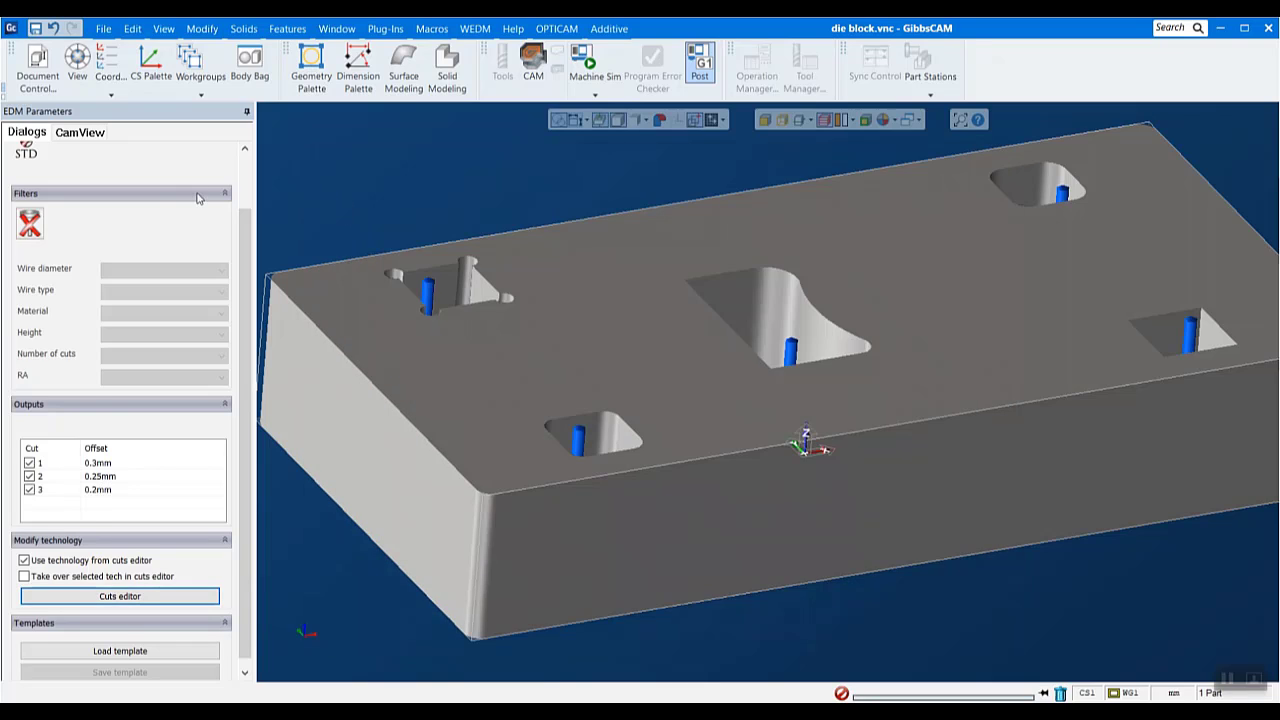
scroll(135, 230, "up", 2)
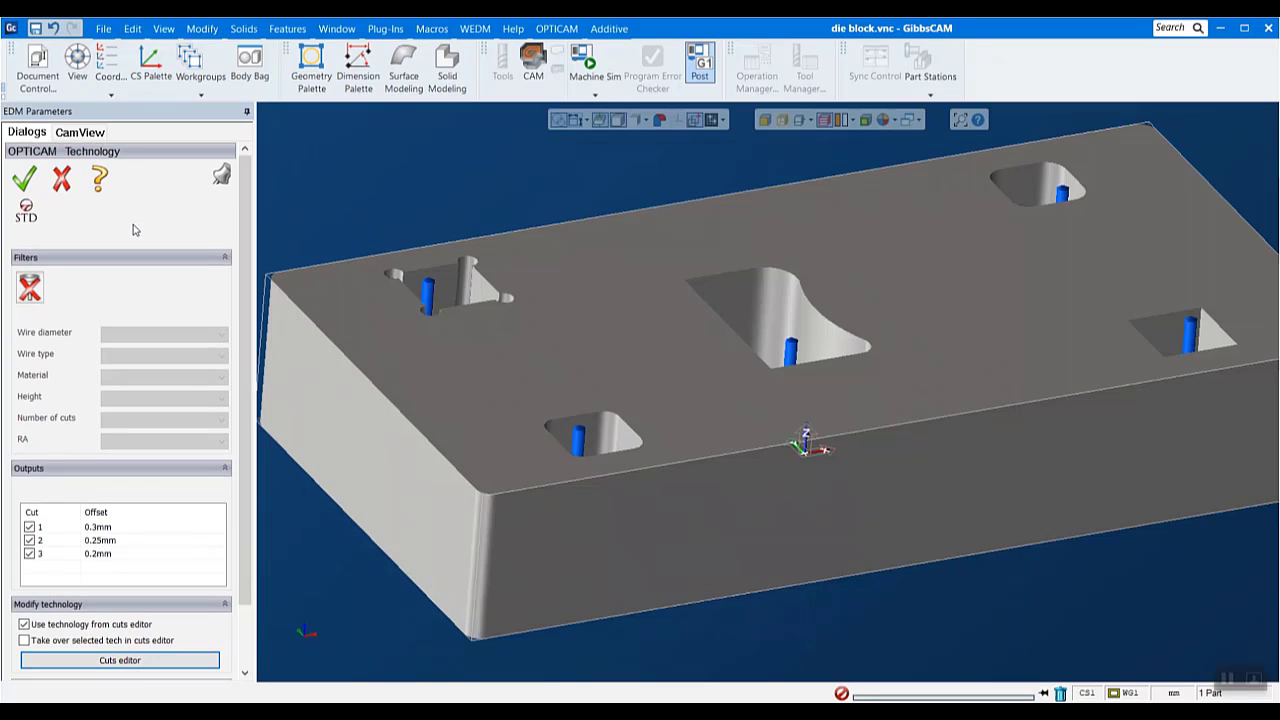
left_click(24, 178)
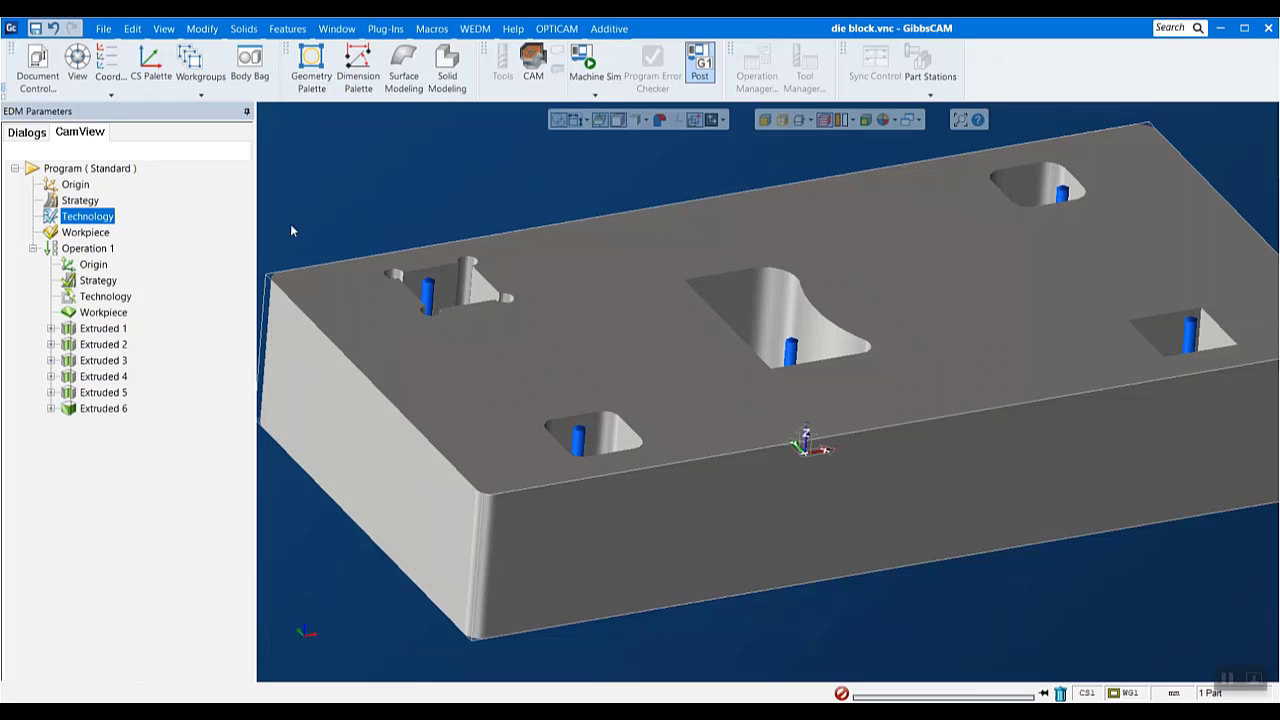
Examine the offset wire paths of feature Extruded 1 around the corner reliefs of its cavity
left_click(102, 328)
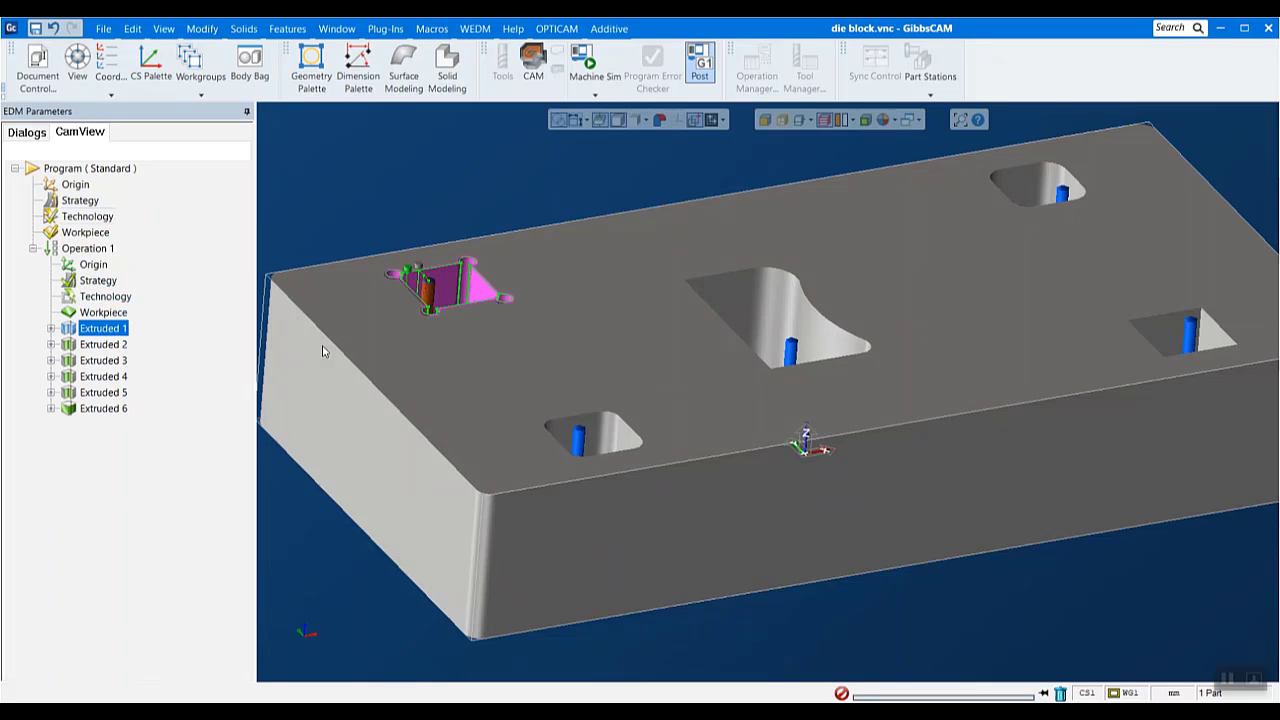
scroll(380, 255, "up", 5)
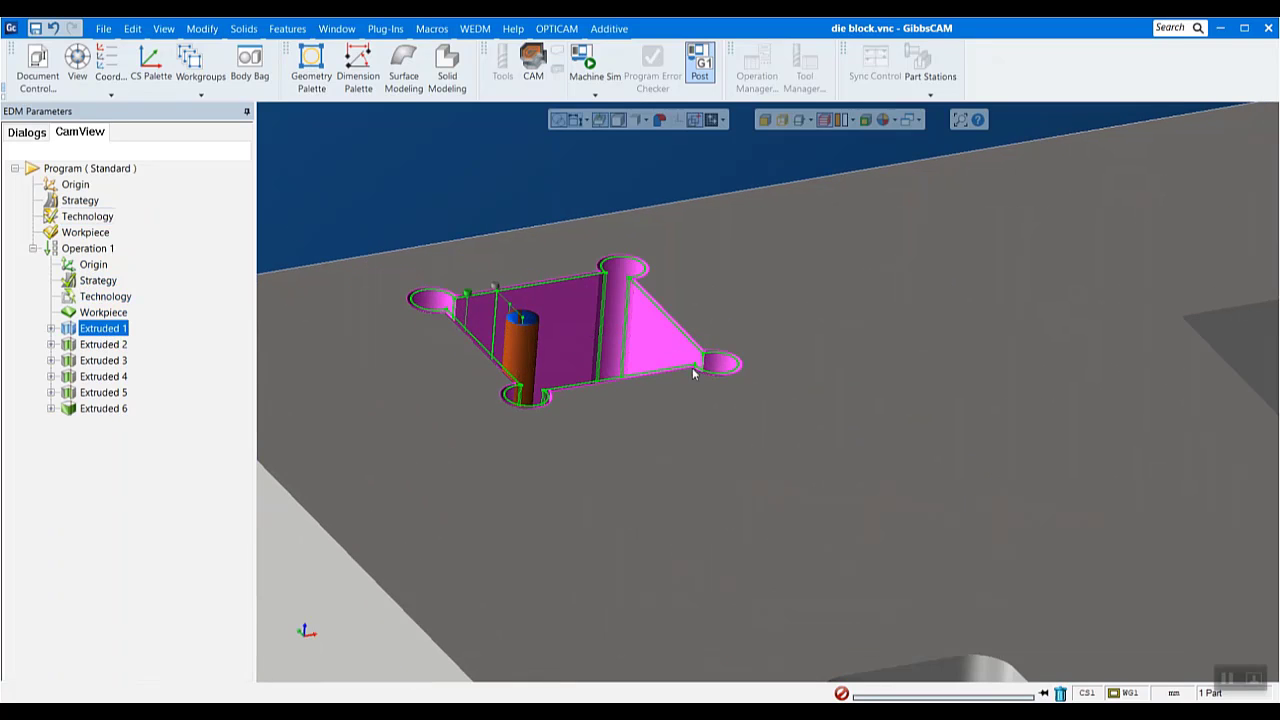
scroll(580, 280, "up", 5)
scroll(638, 210, "up", 8)
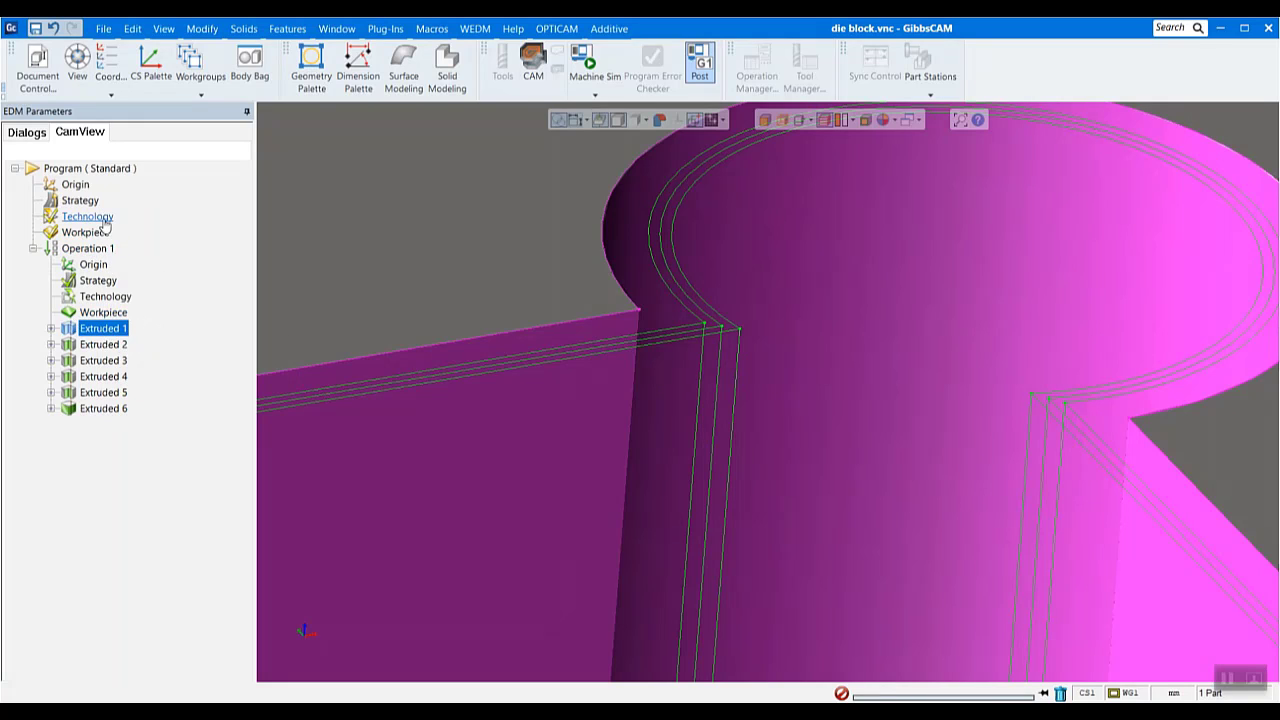
scroll(632, 499, "down", 6)
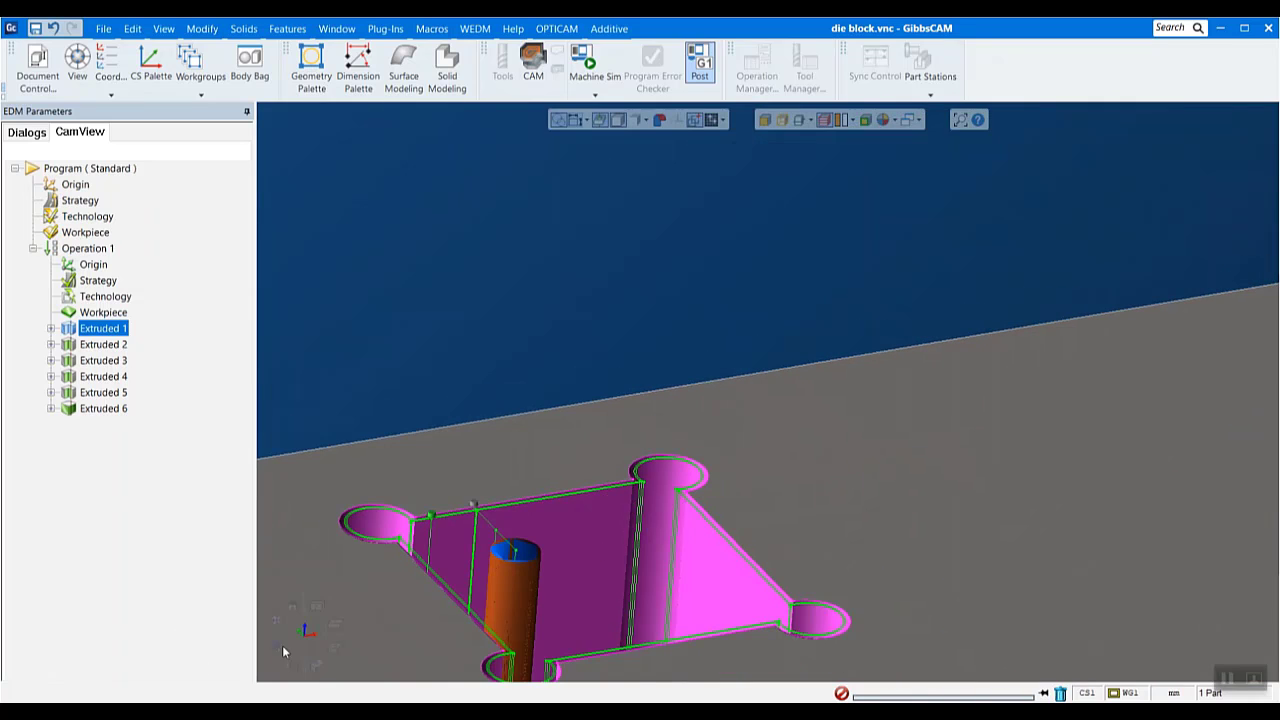
left_click(277, 628)
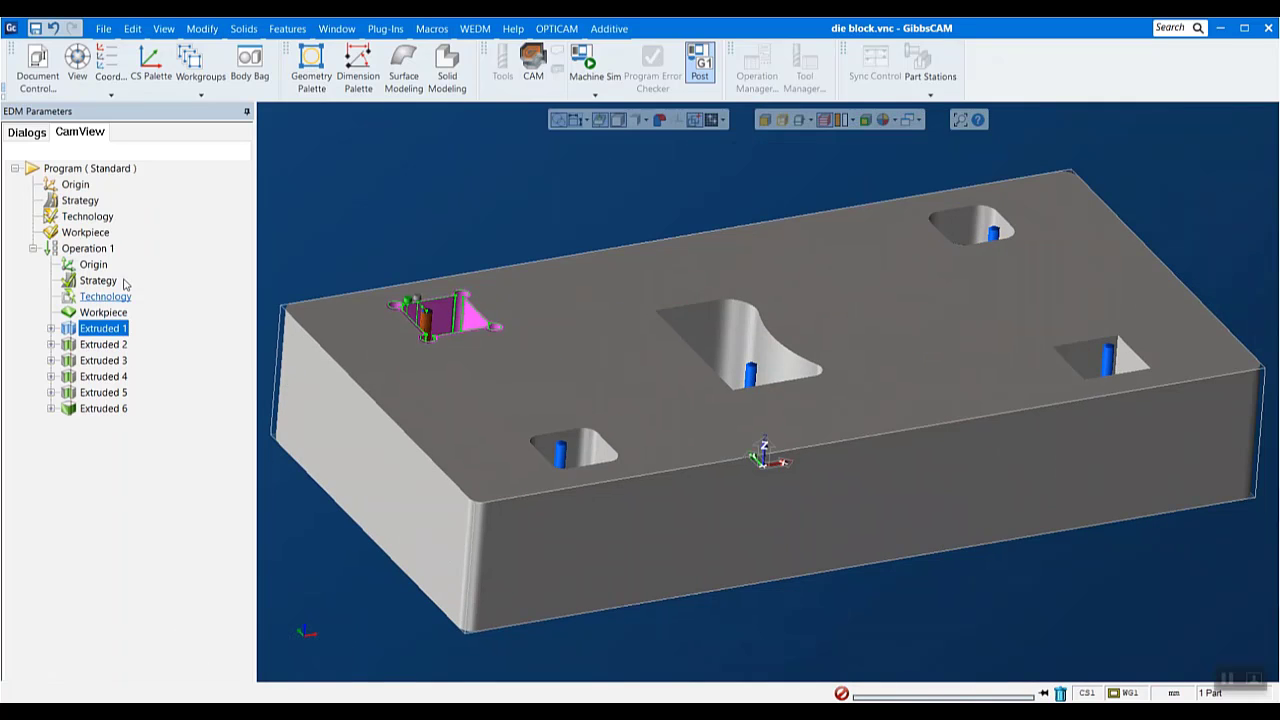
Review the program workpiece's extra box allowances and its specific-solid option
double_click(86, 233)
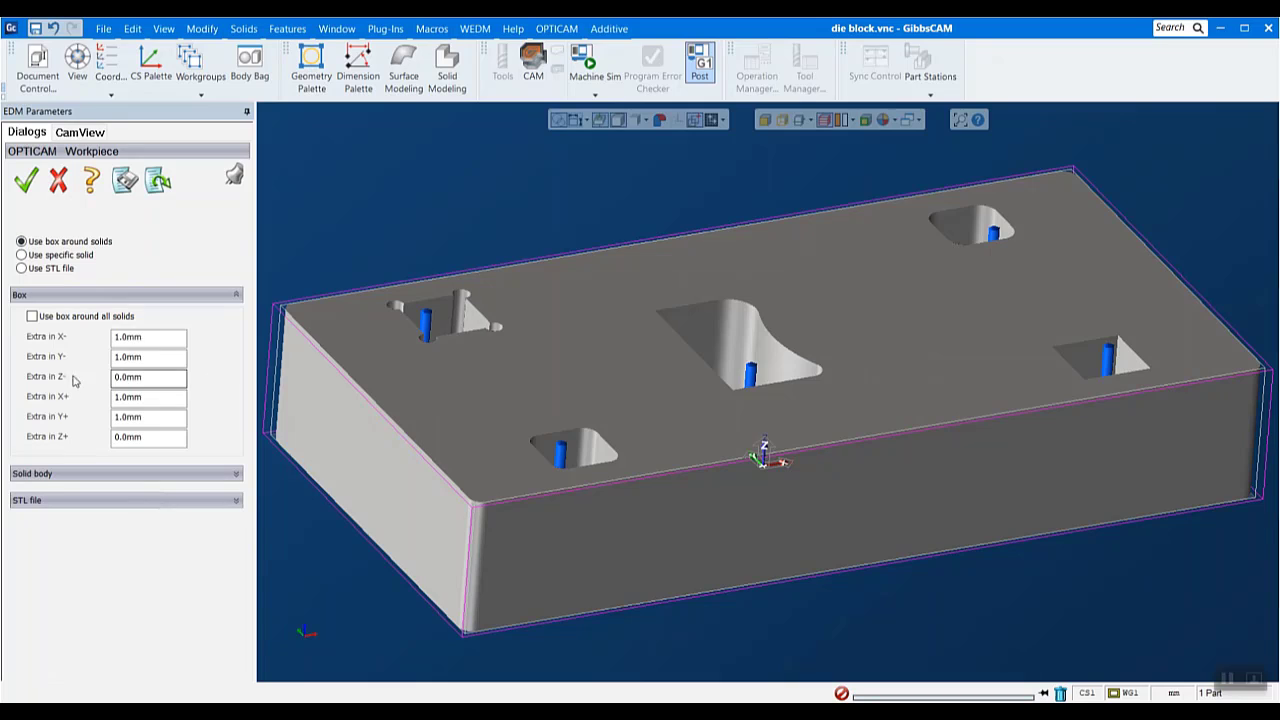
left_click_drag(174, 337, 25, 338)
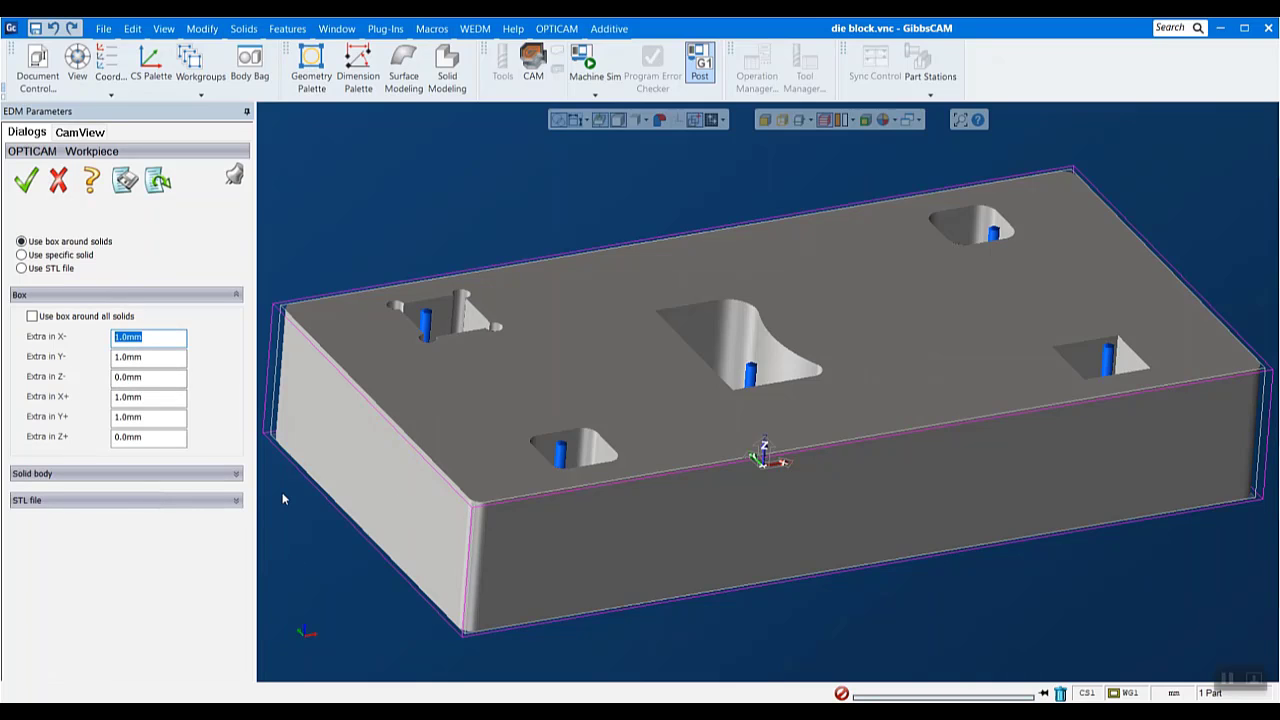
double_click(147, 398)
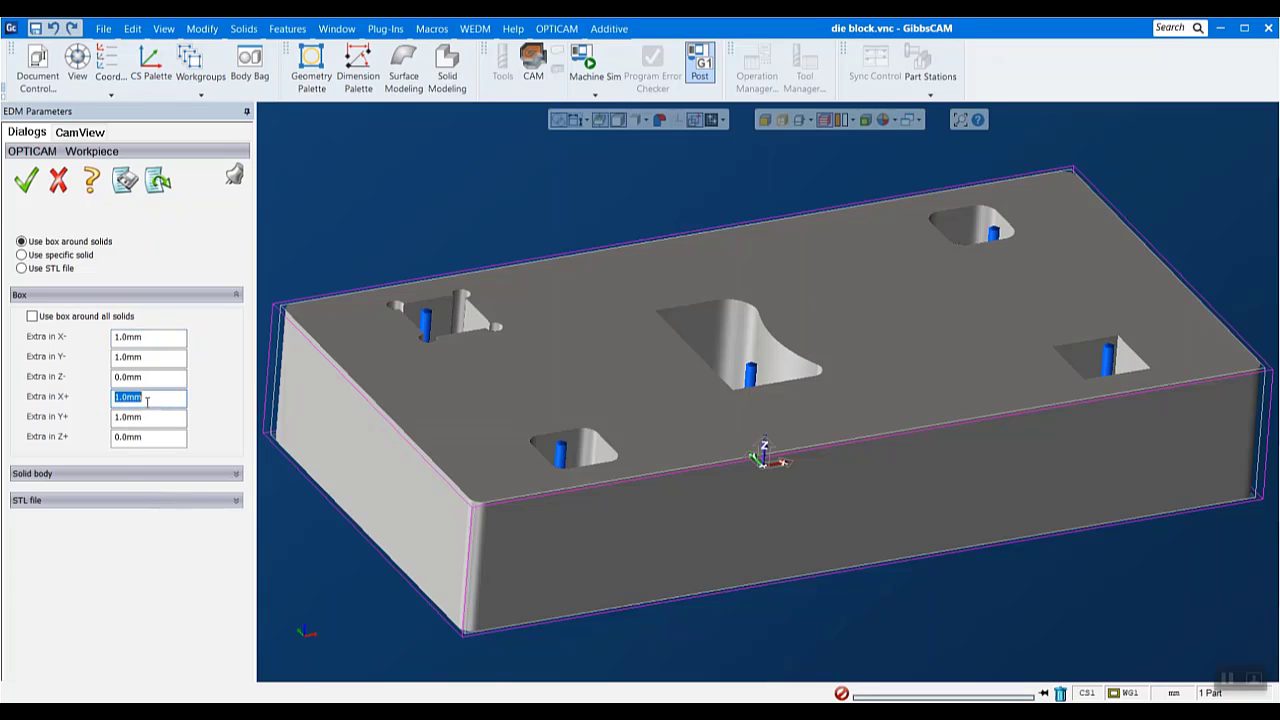
left_click(159, 384)
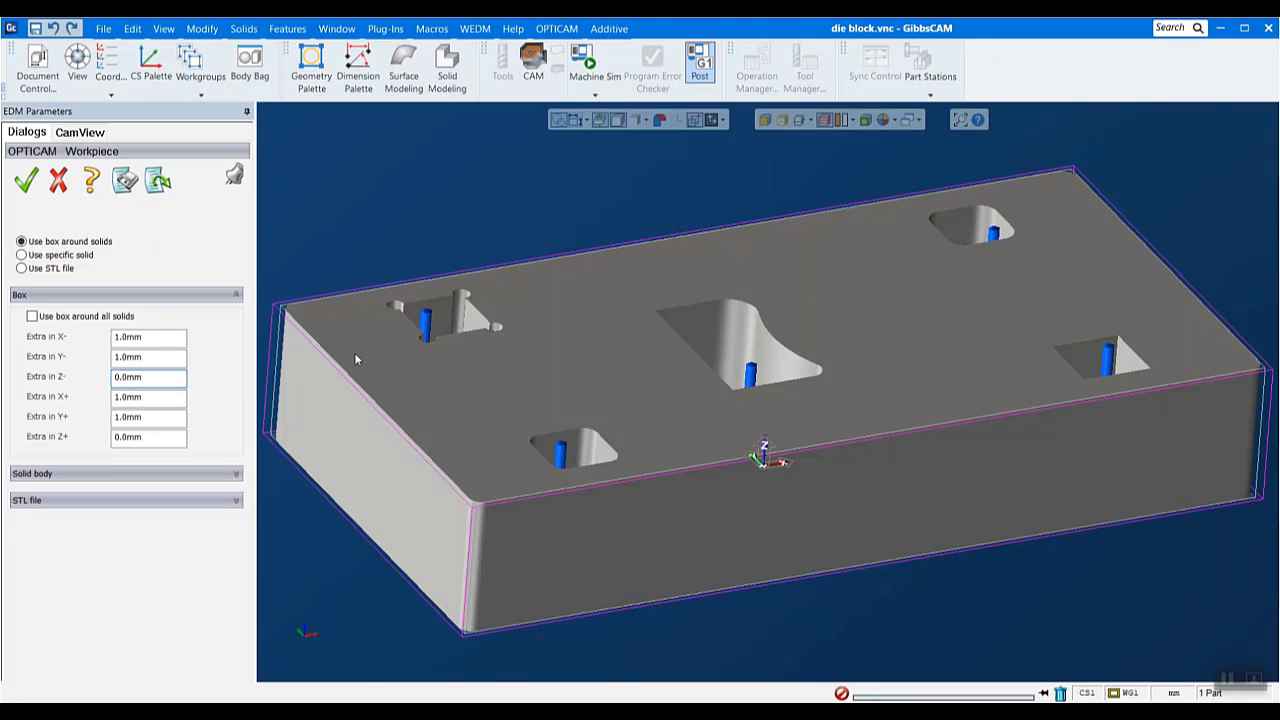
left_click(45, 255)
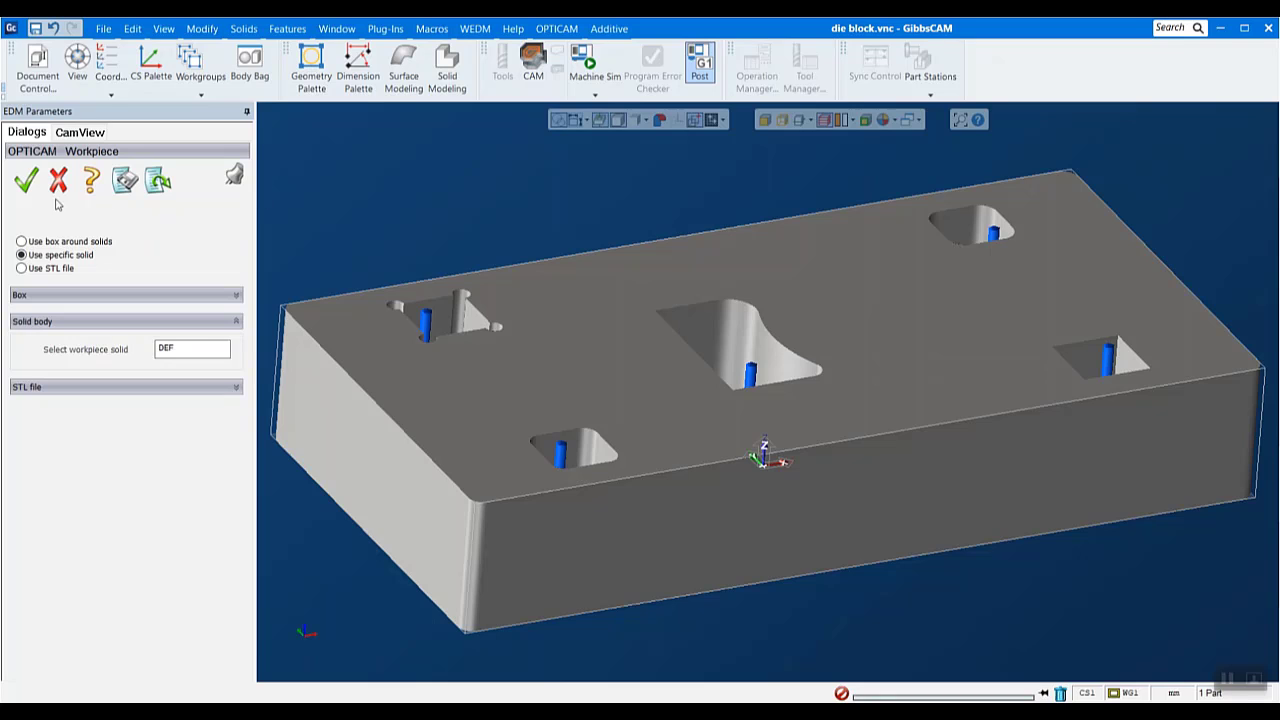
left_click(26, 179)
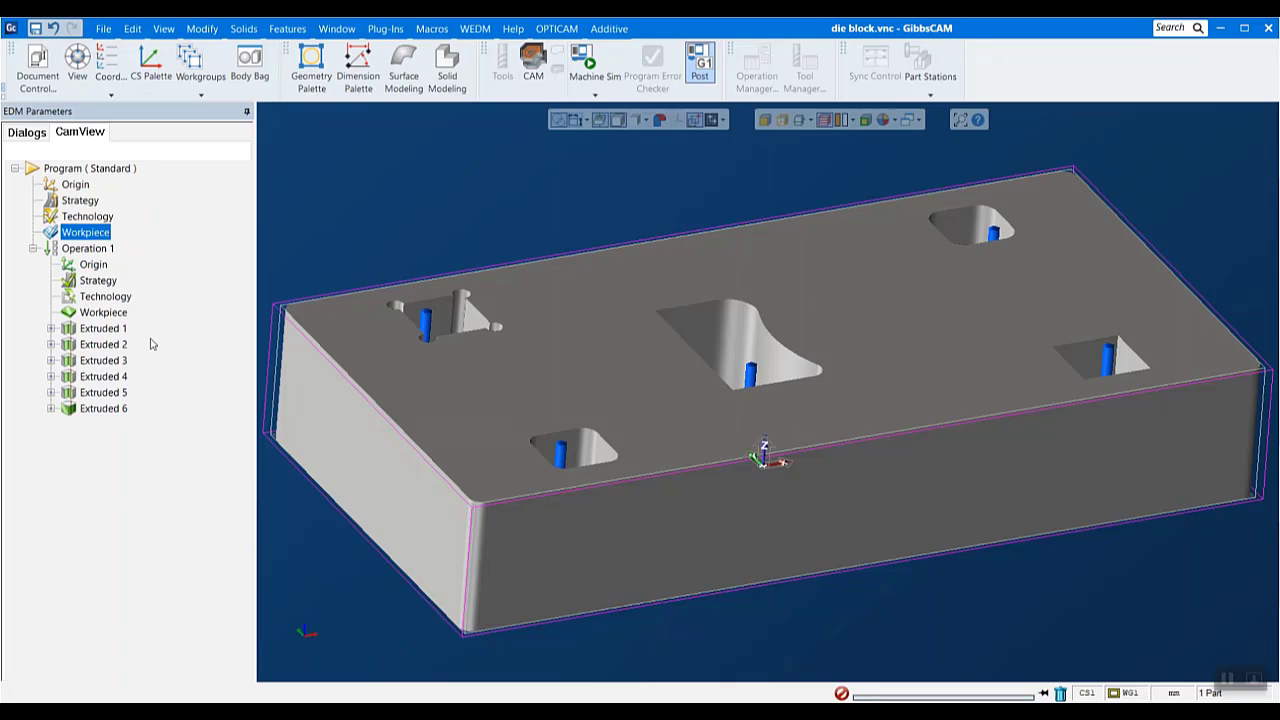
Change Operation 1's feature sequence strategy to the shortest path between features
double_click(97, 281)
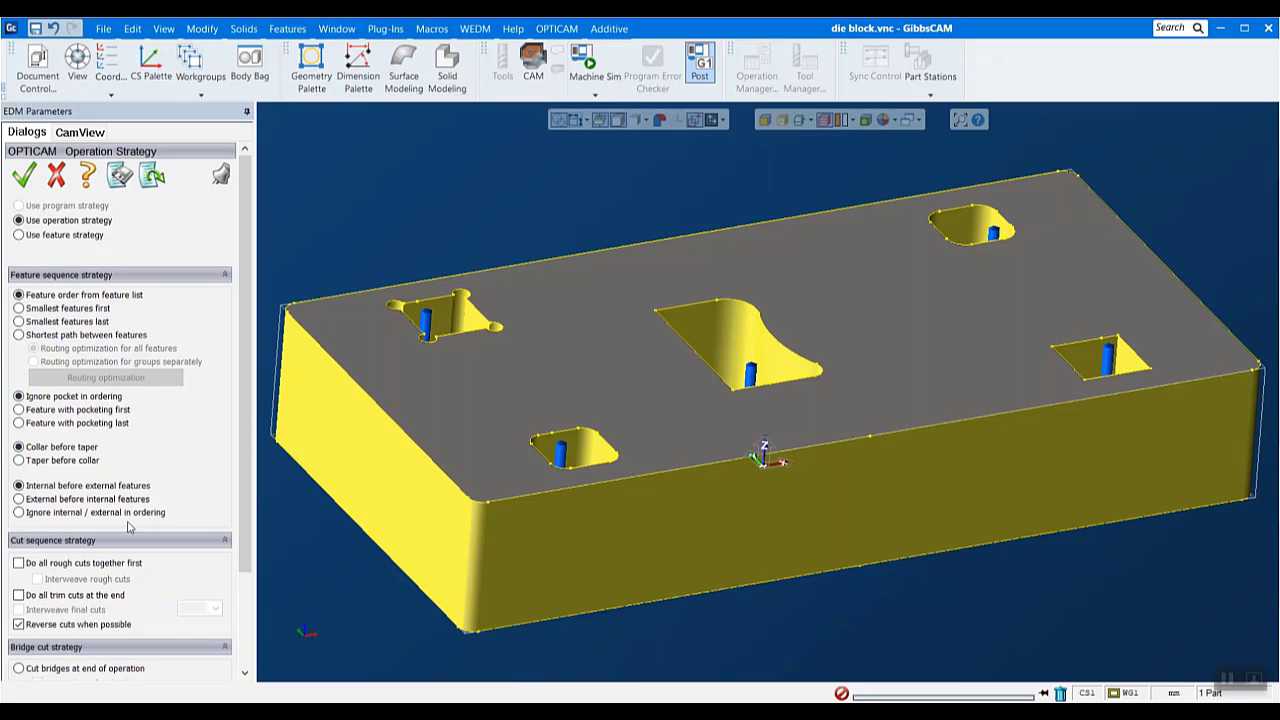
scroll(128, 527, "down", 2)
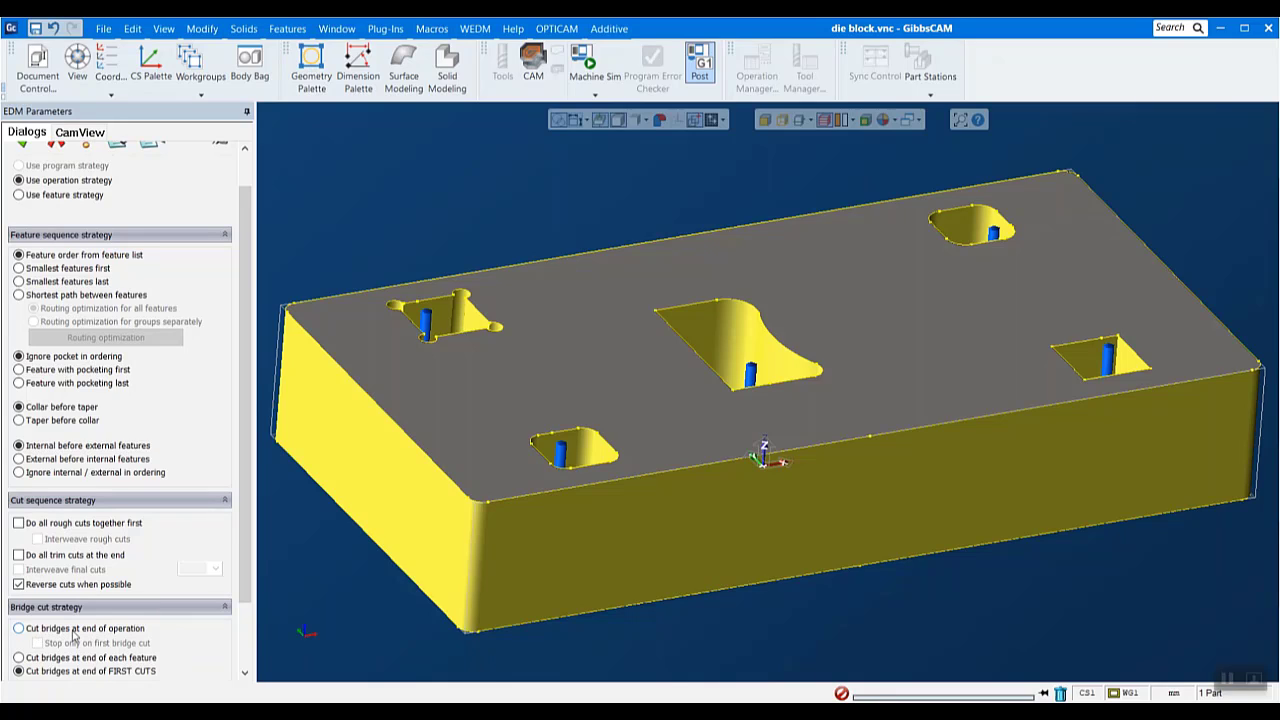
scroll(130, 472, "up", 1)
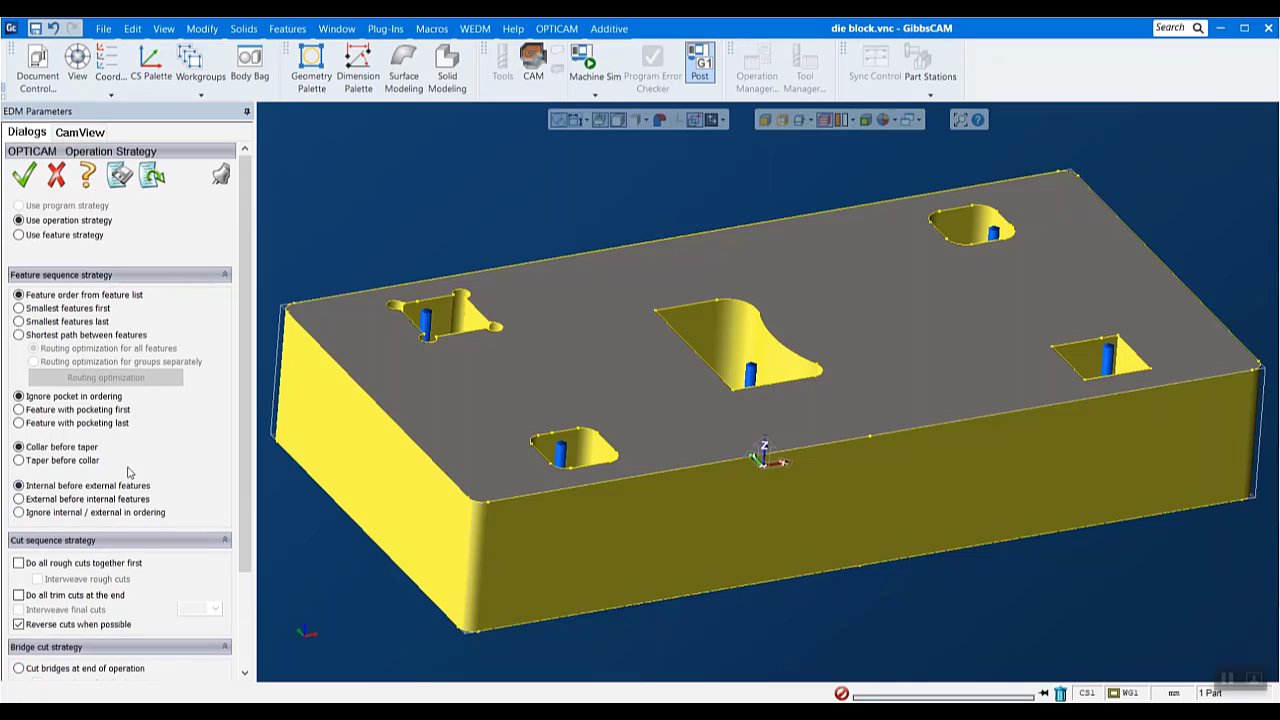
left_click(19, 334)
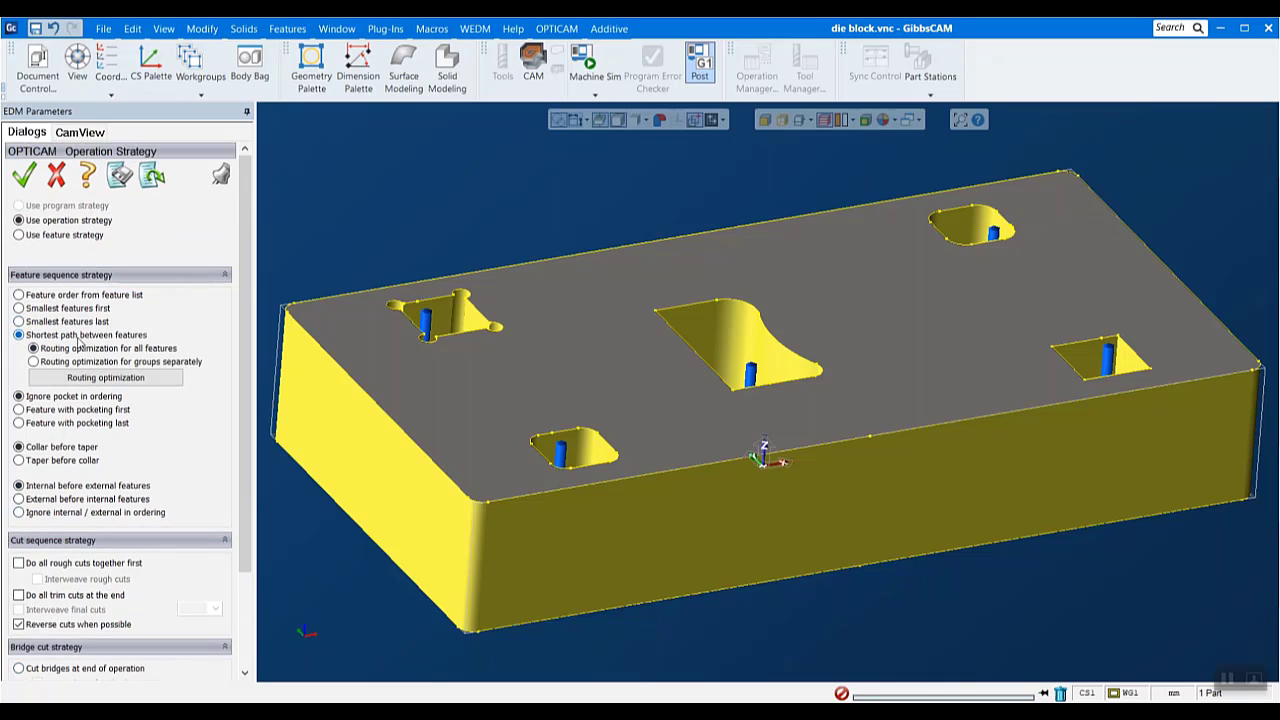
Optimize the route from the corner-relieved cavity's start hole (-52.7, 28.5 mm) to the outer contour's start point (-0.2, -41.4 mm), and recalculate it
left_click(74, 378)
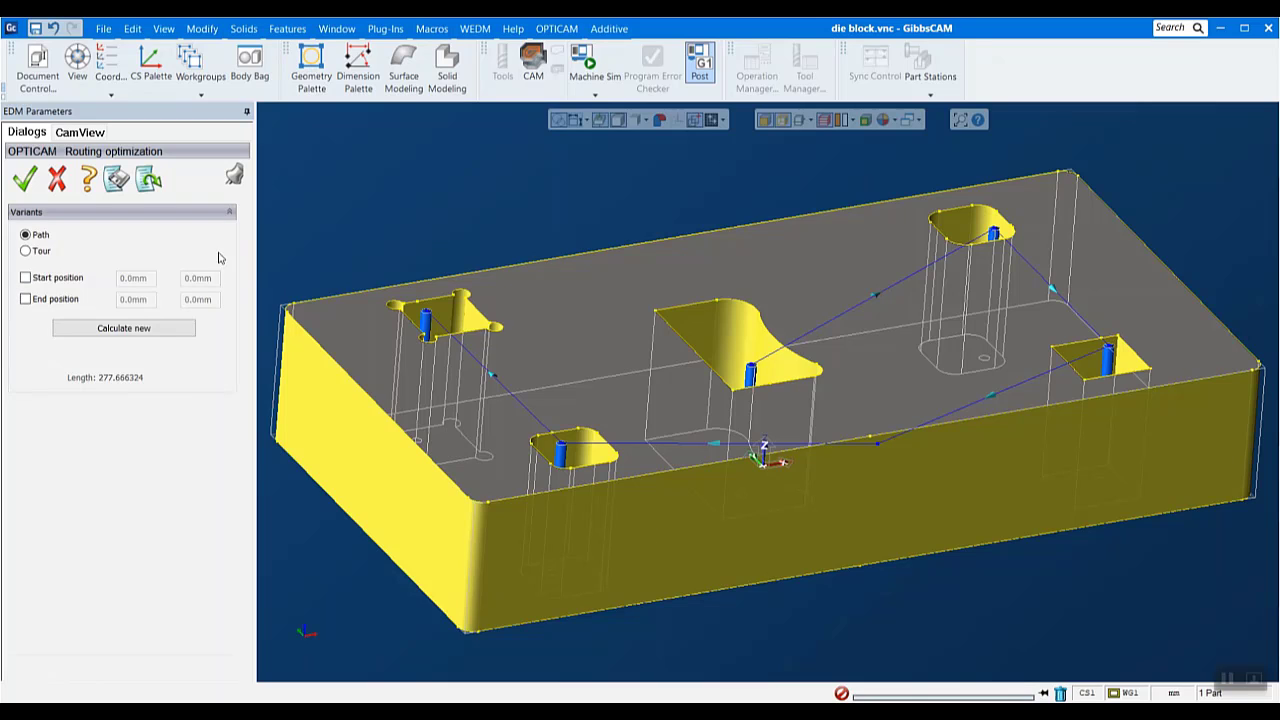
left_click(40, 284)
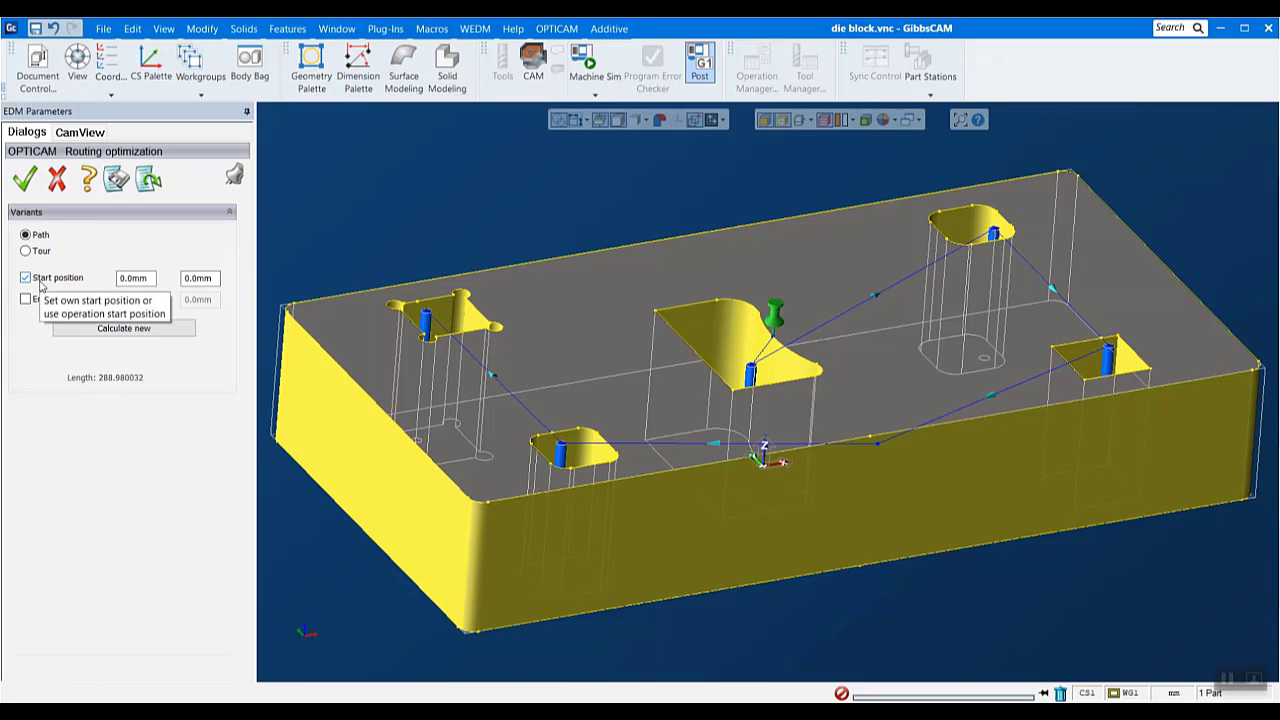
left_click(427, 316)
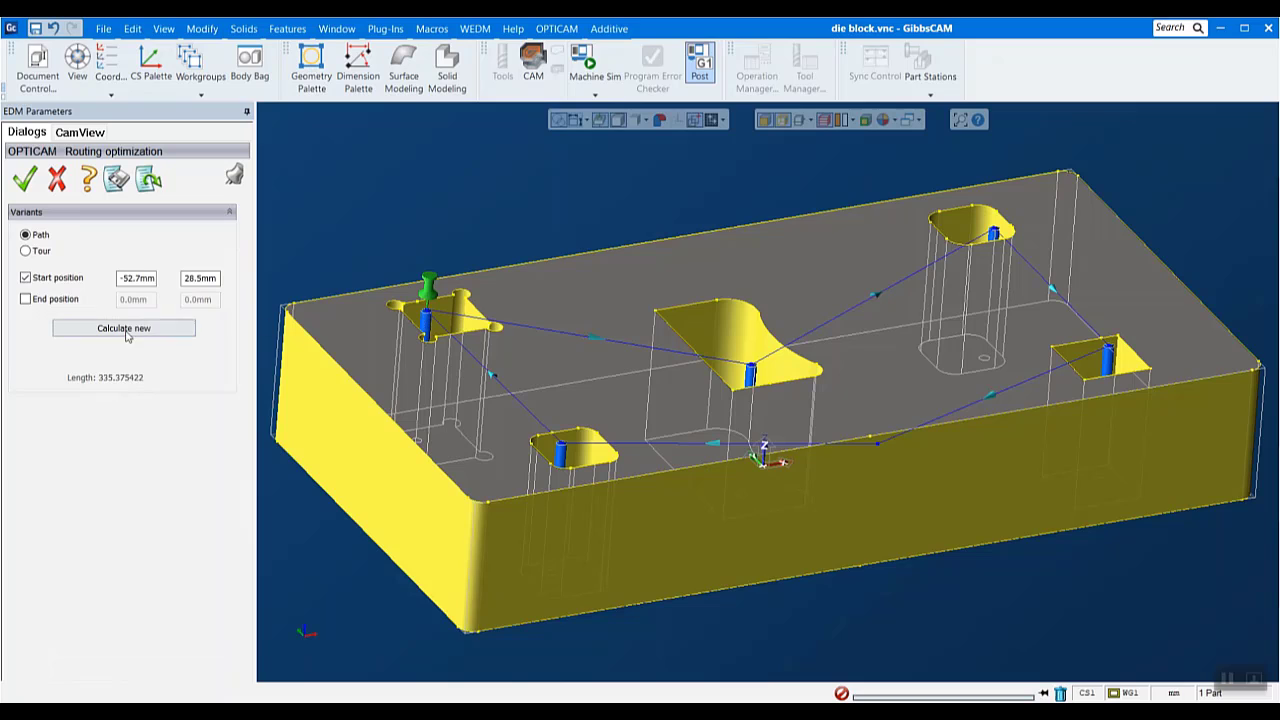
left_click(33, 303)
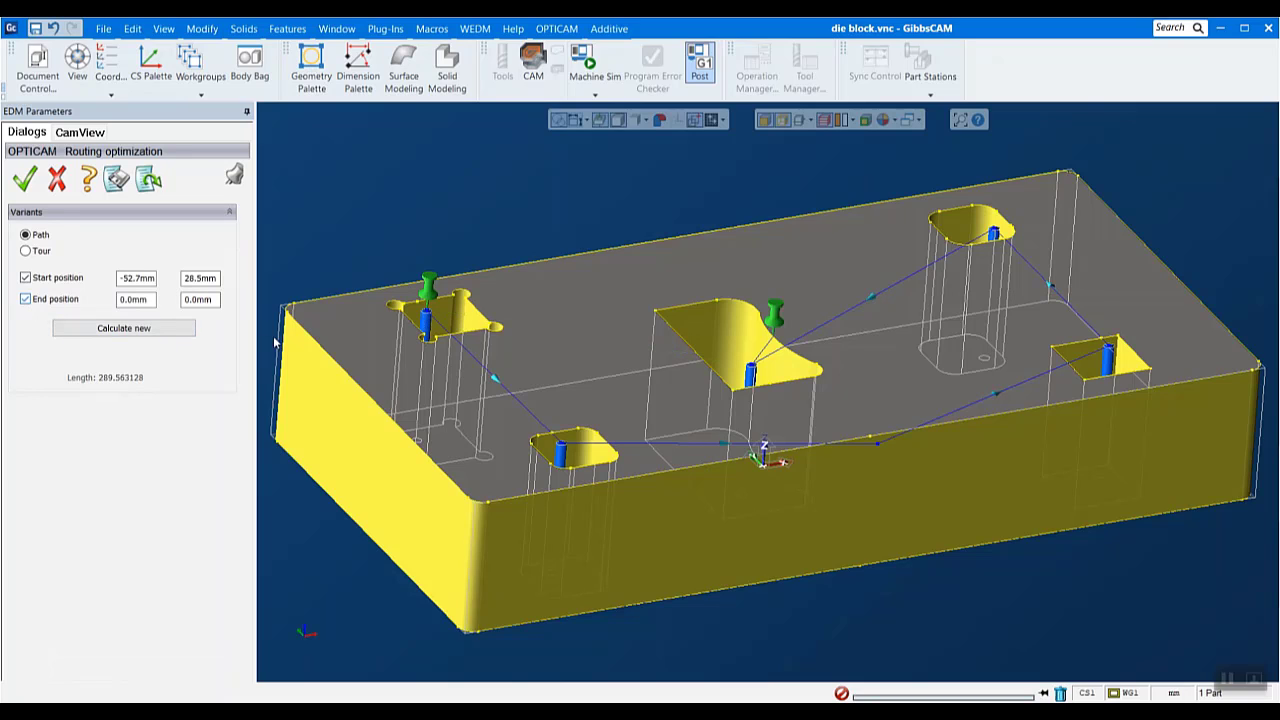
left_click(878, 443)
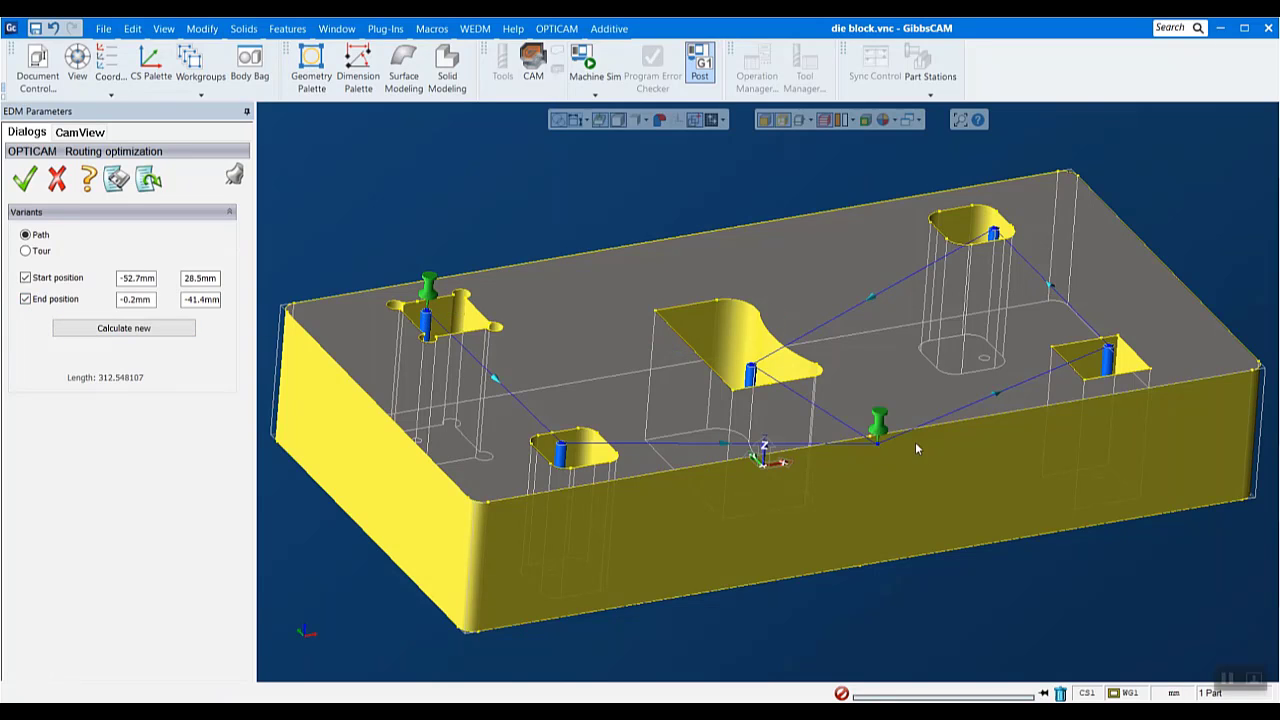
left_click(139, 330)
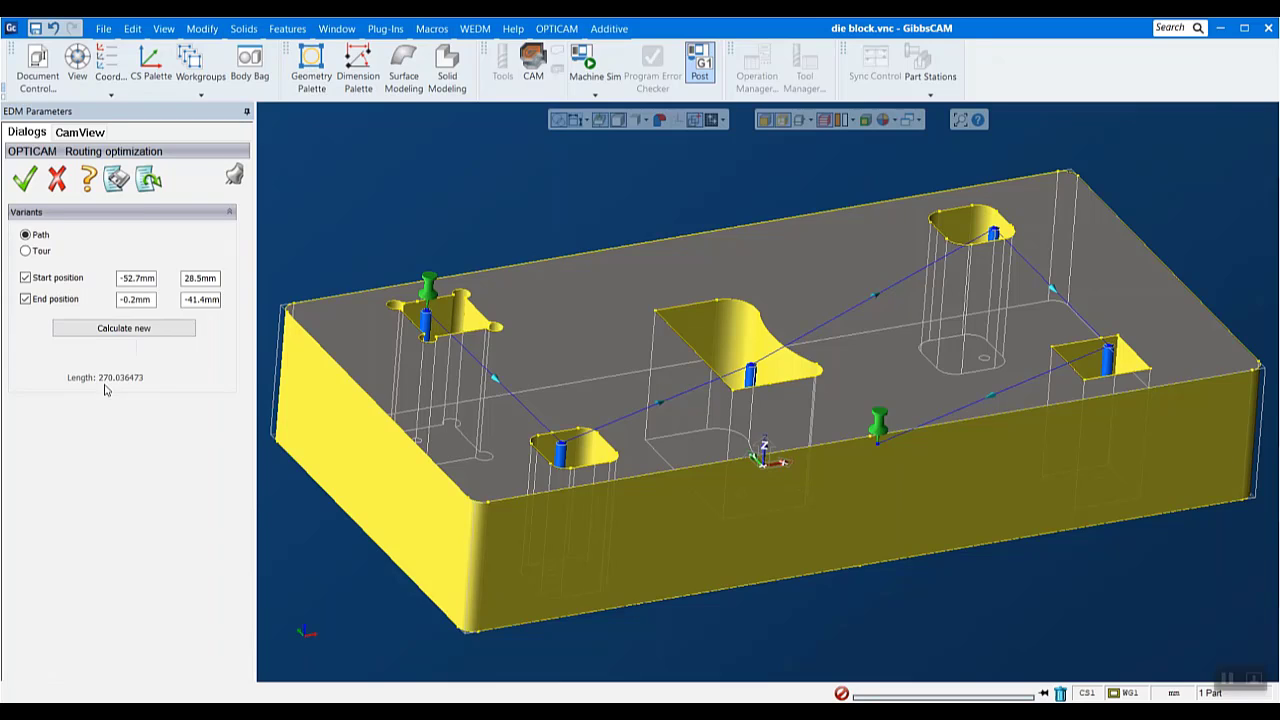
left_click(24, 180)
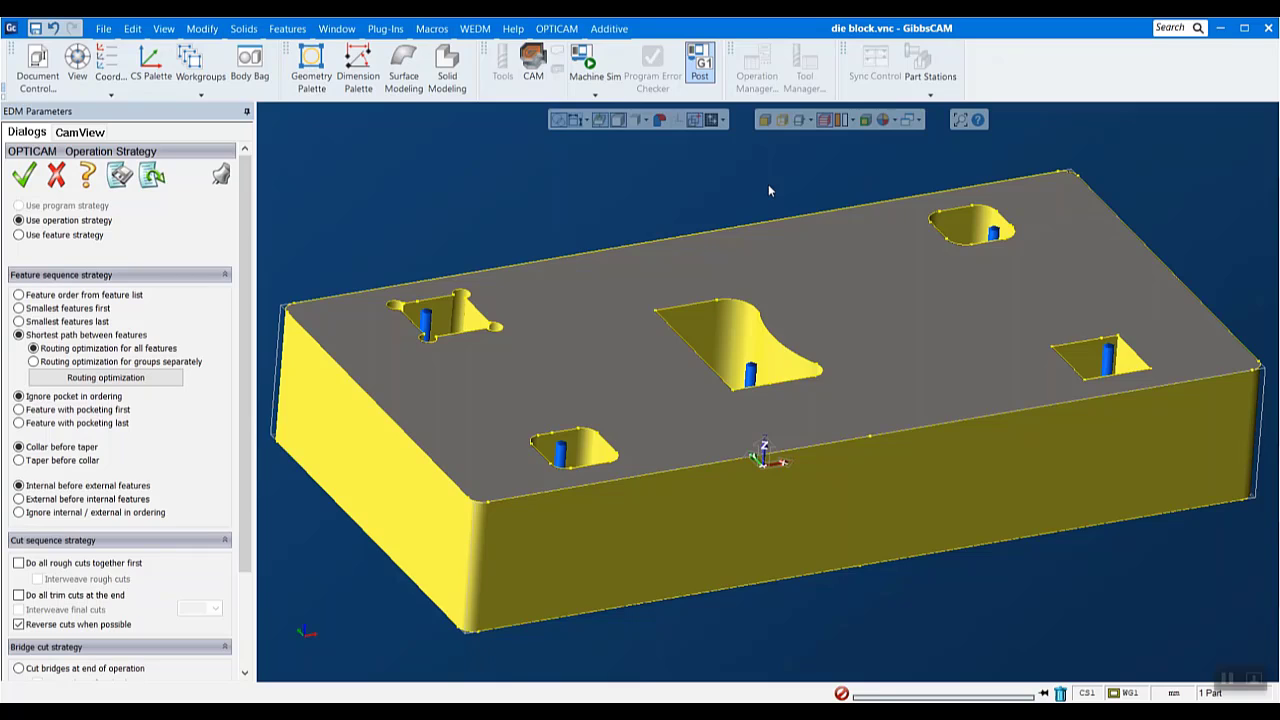
Expand feature Extruded 1 and its Segment 1 in the operation tree to show their parameter entries
left_click(79, 132)
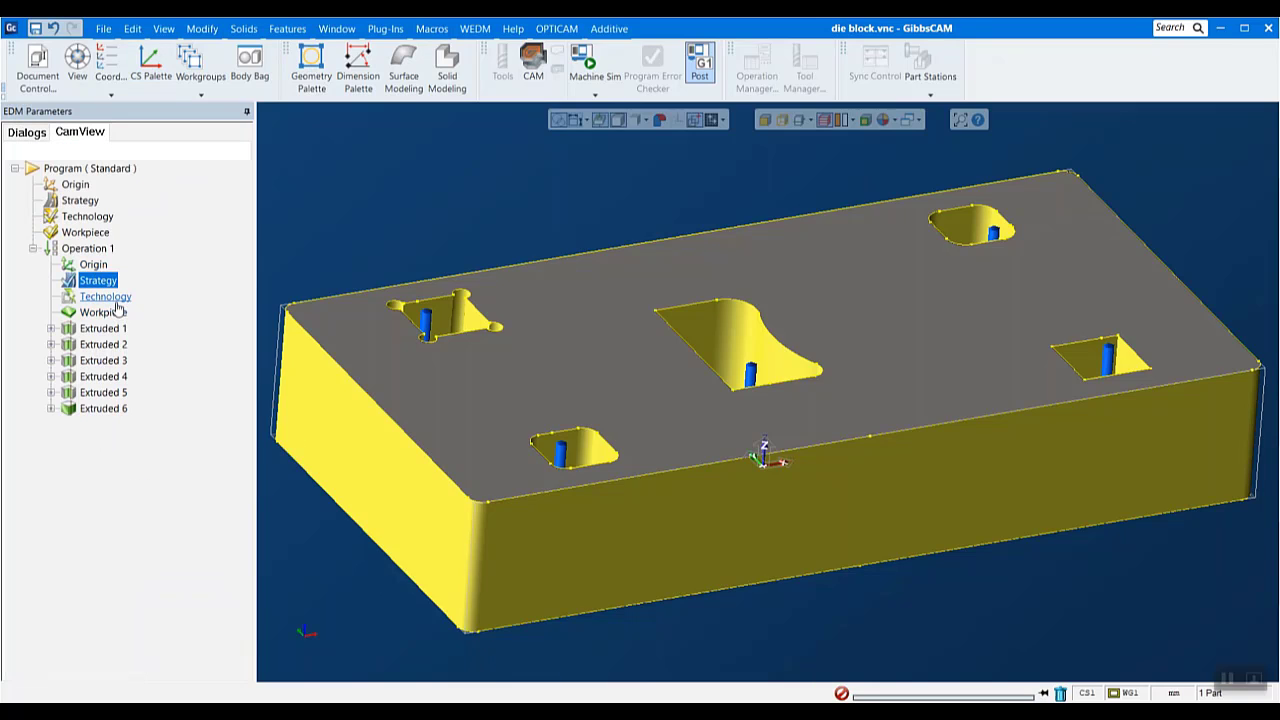
mouse_move(112, 302)
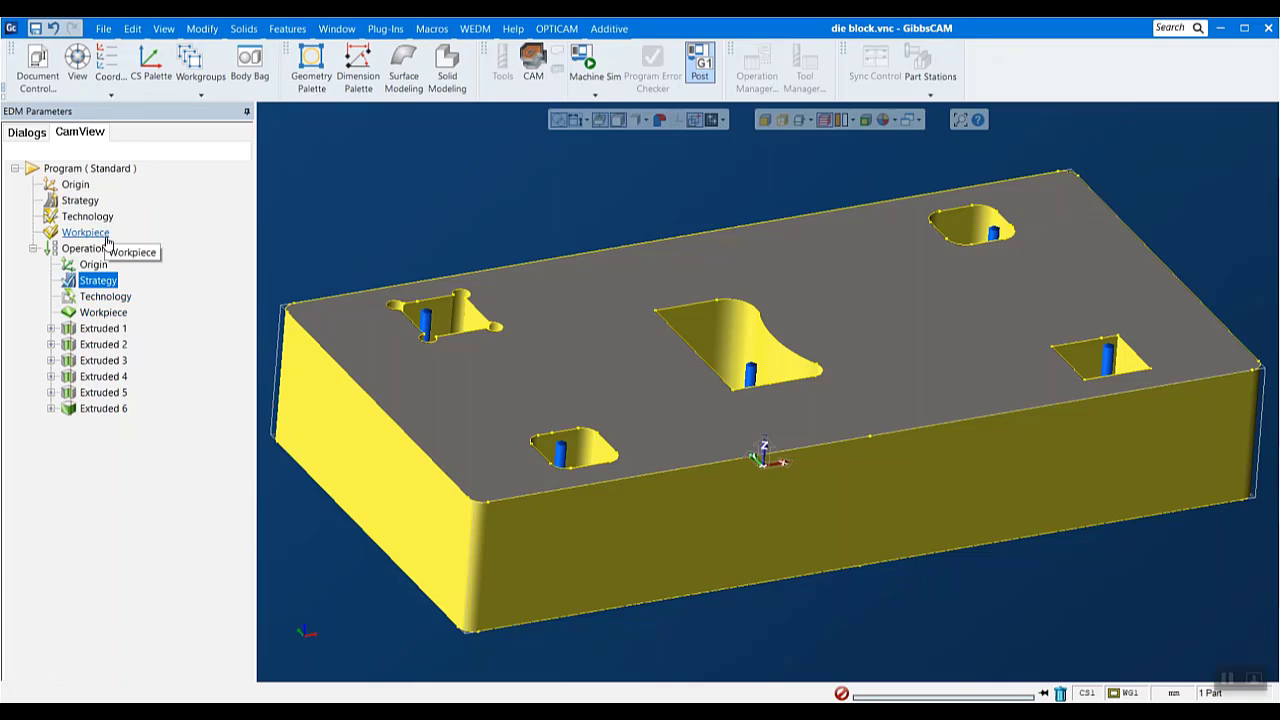
left_click(51, 329)
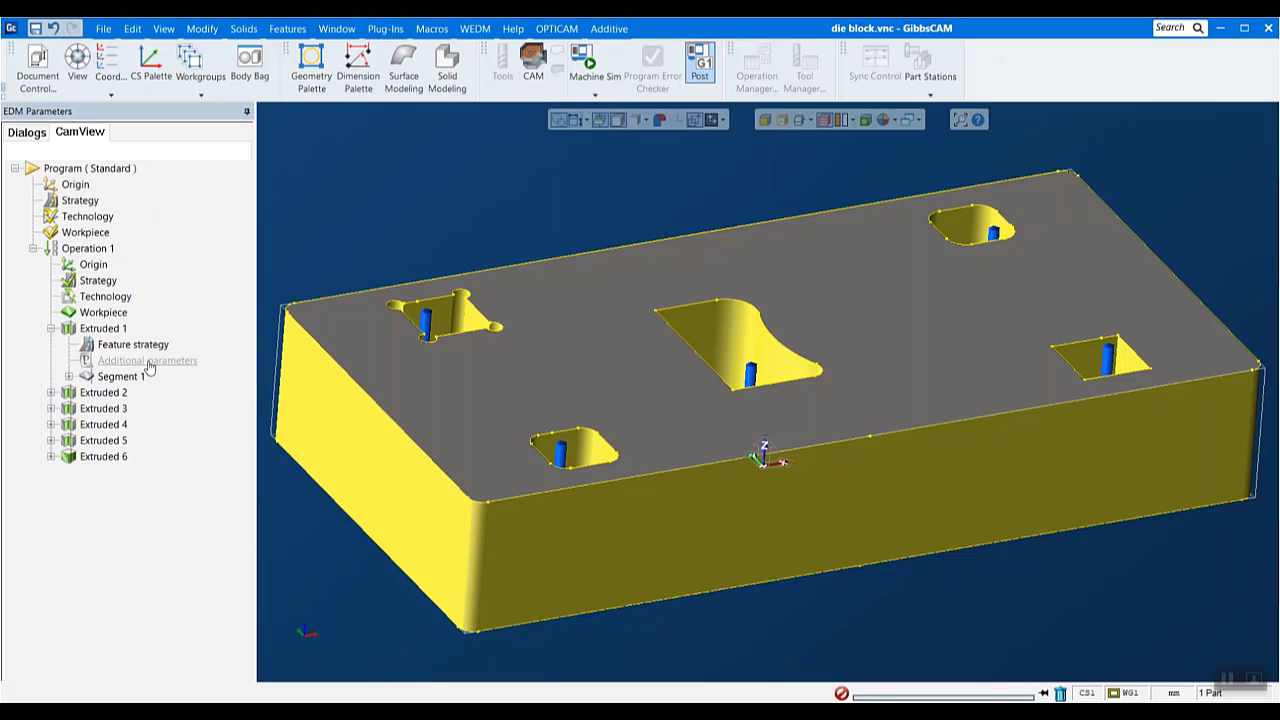
left_click(103, 328)
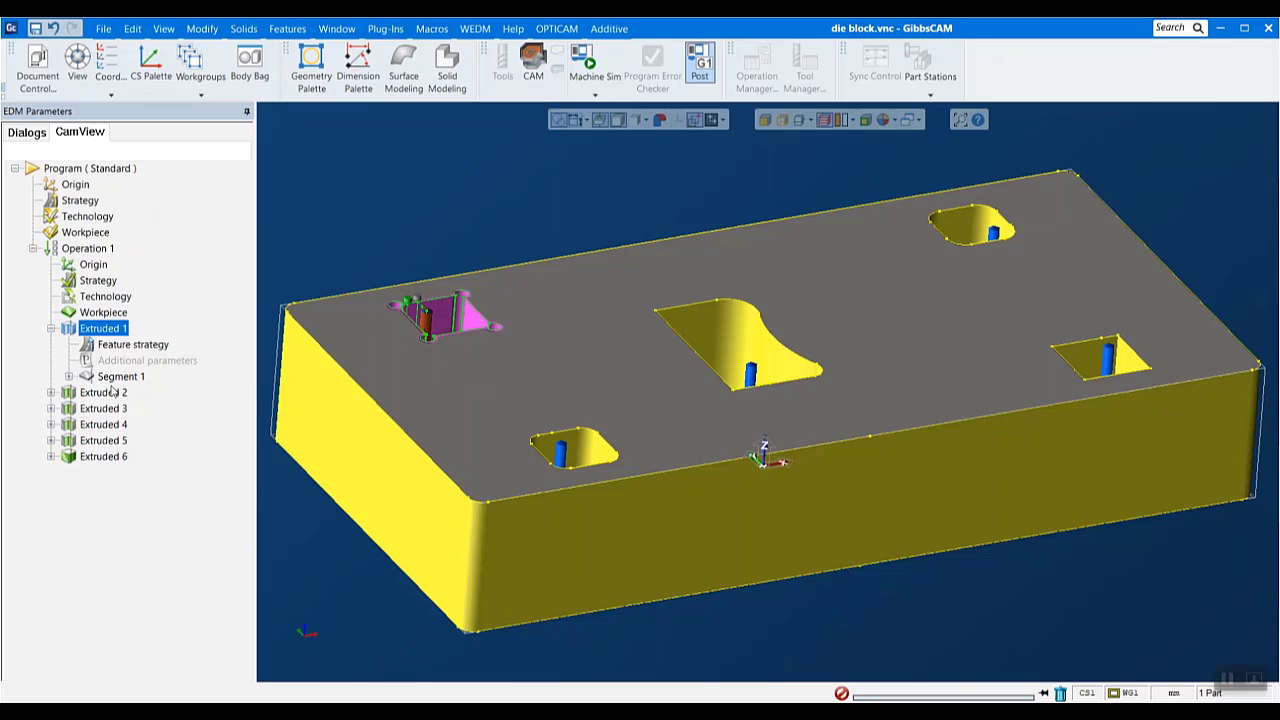
left_click(68, 376)
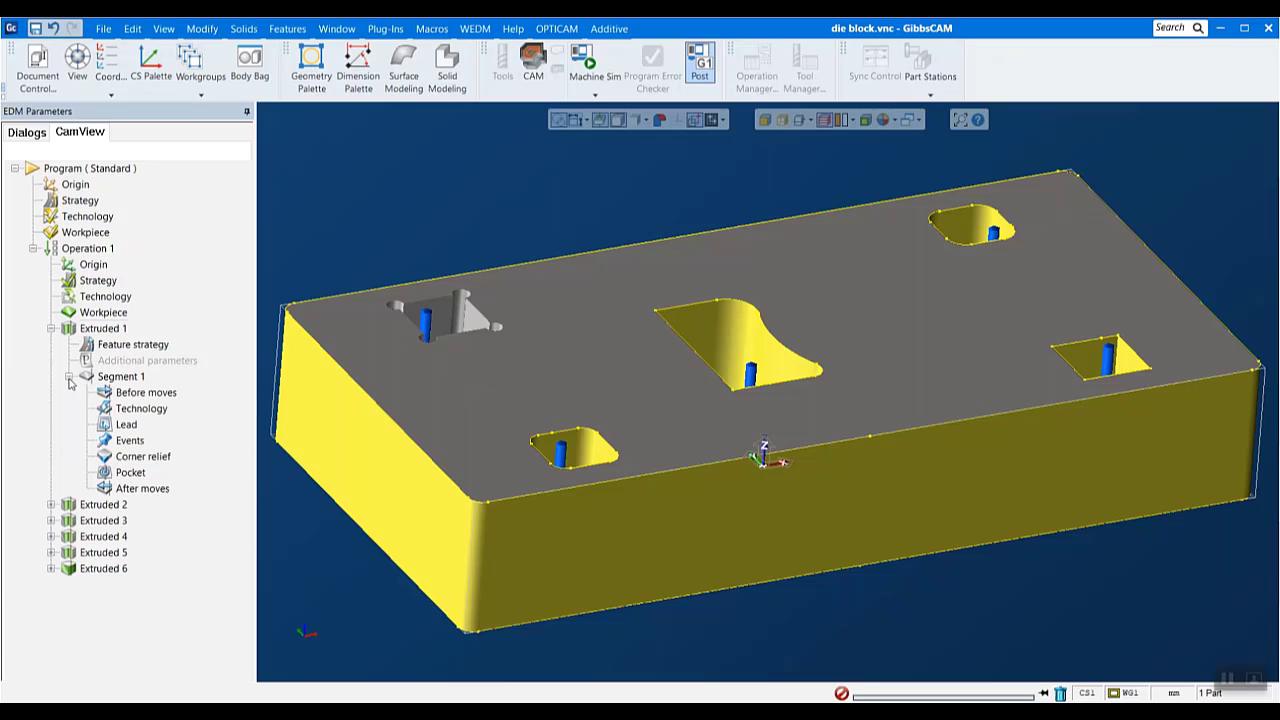
Try adding two before moves to Extruded 1's Segment 1, a rapid move and a wire thread on the first cut
double_click(157, 393)
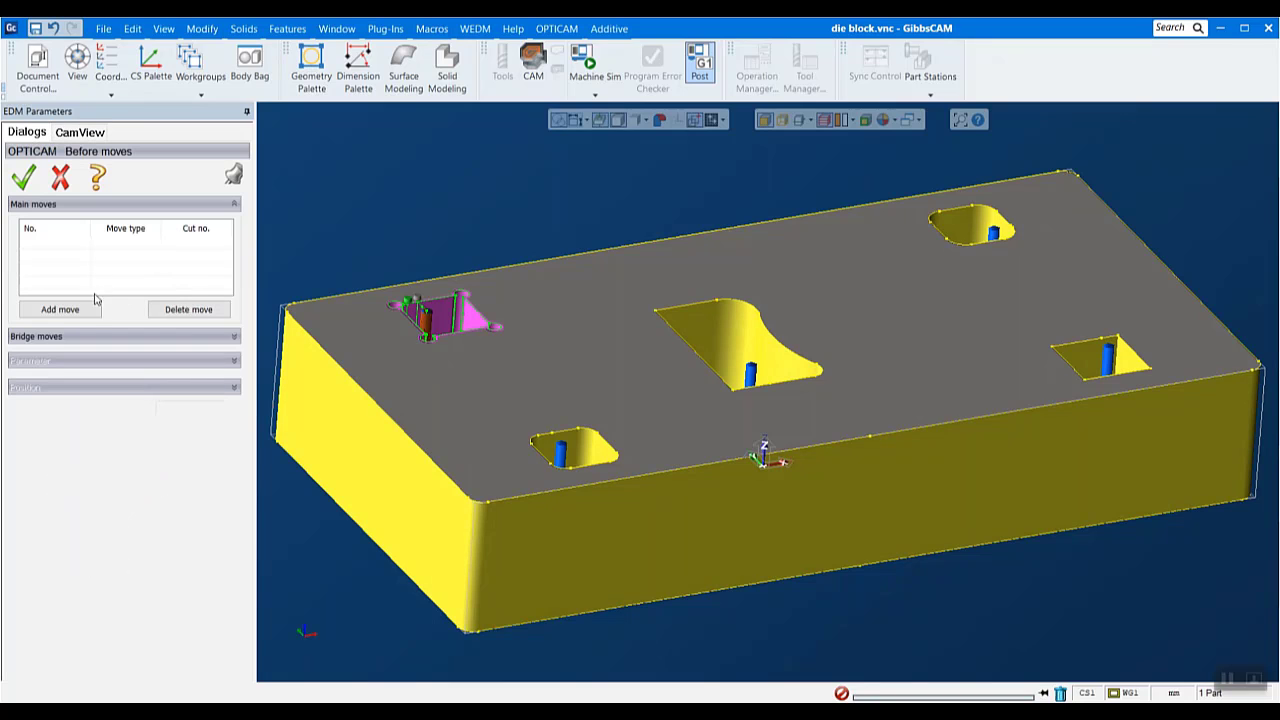
scroll(395, 220, "up", 1)
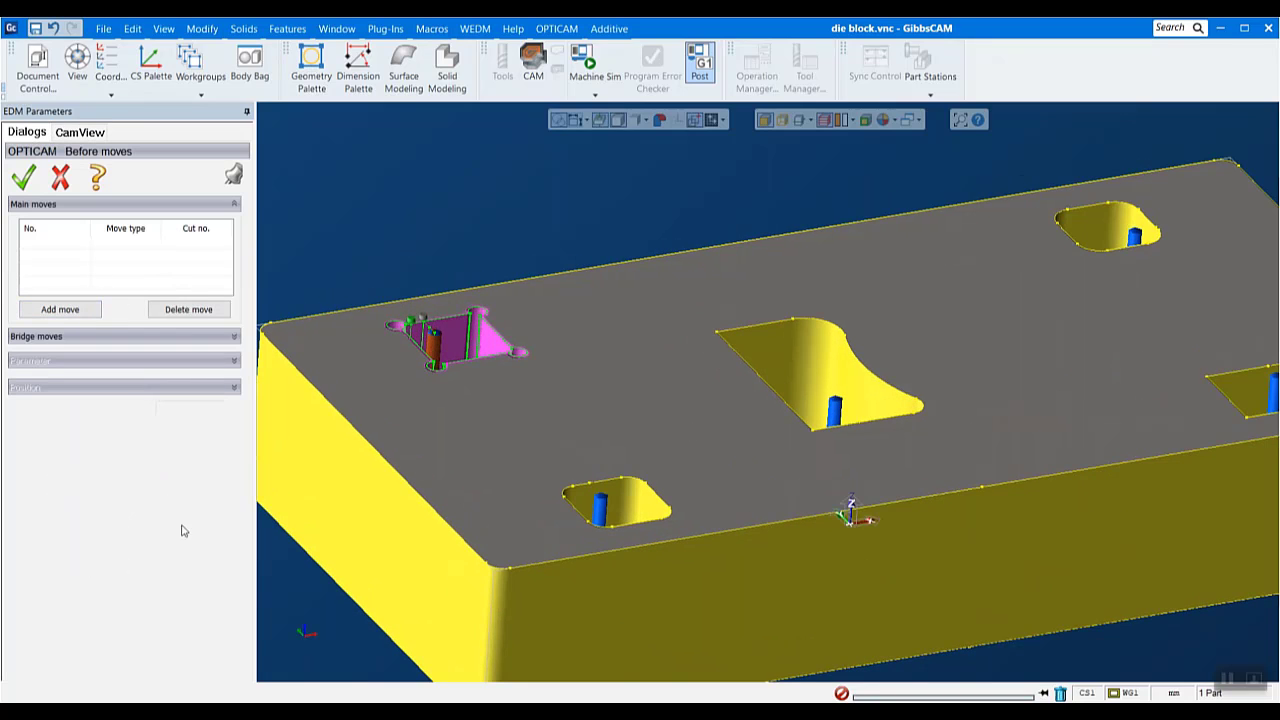
left_click(60, 309)
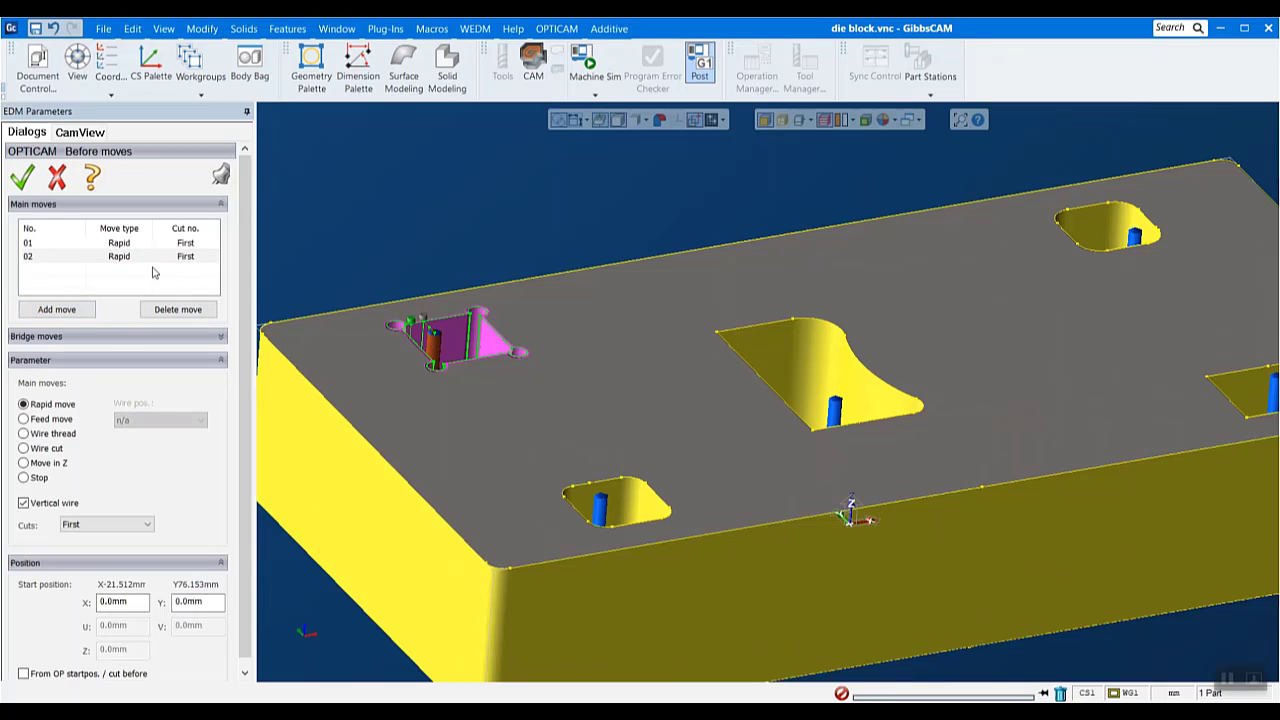
left_click(23, 448)
left_click(23, 433)
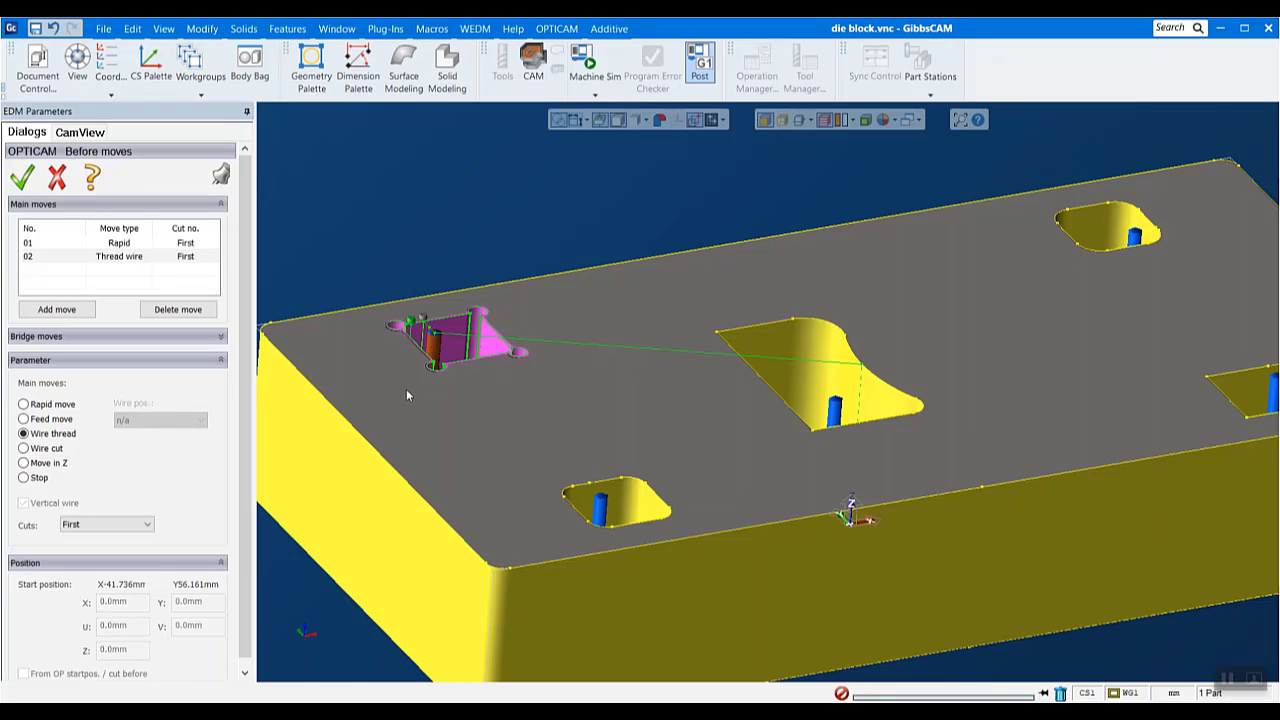
left_click(57, 178)
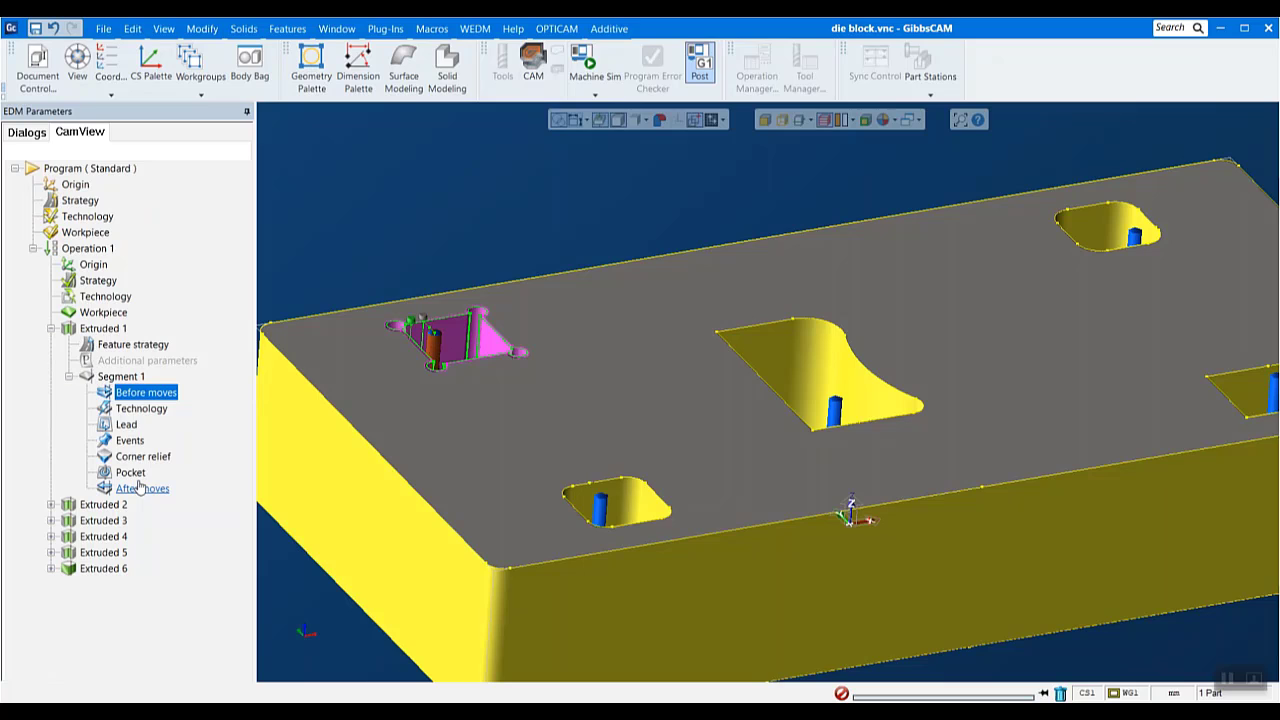
Review the start hole, endpoint and lead on/off settings of Extruded 1's Segment 1
double_click(128, 425)
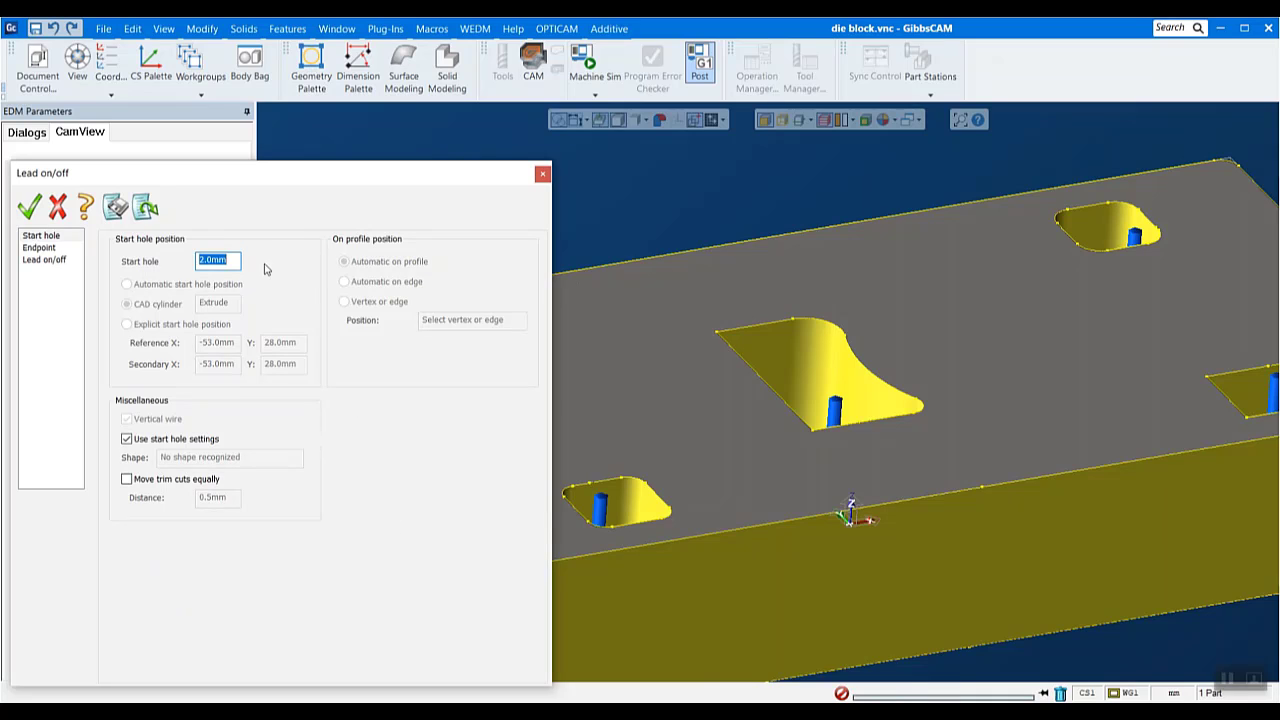
left_click(225, 258)
left_click(42, 248)
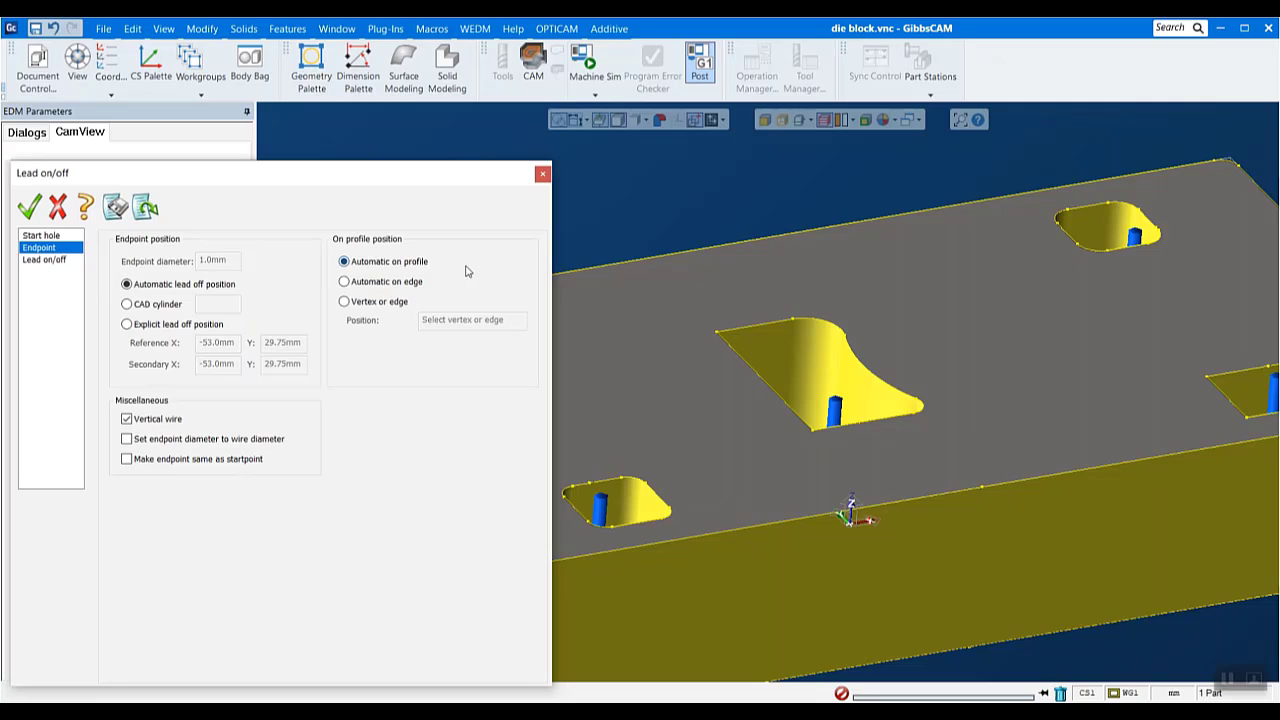
left_click(45, 260)
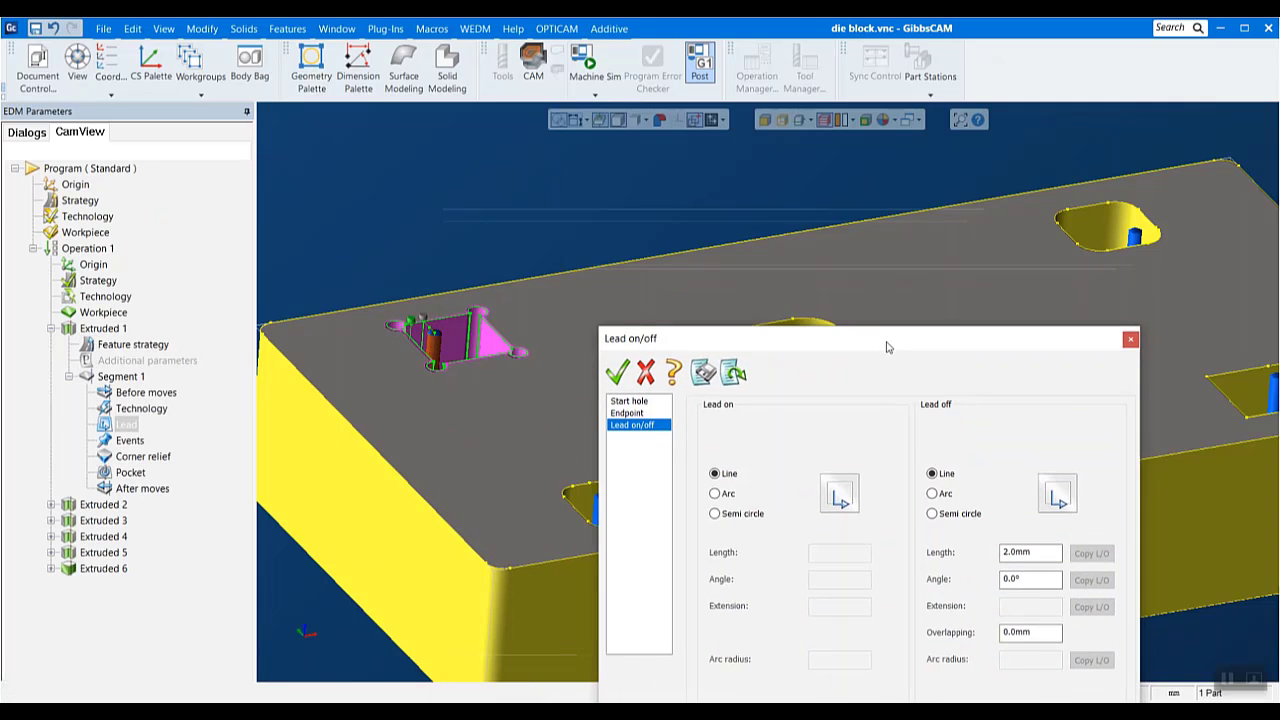
left_click_drag(886, 331, 843, 214)
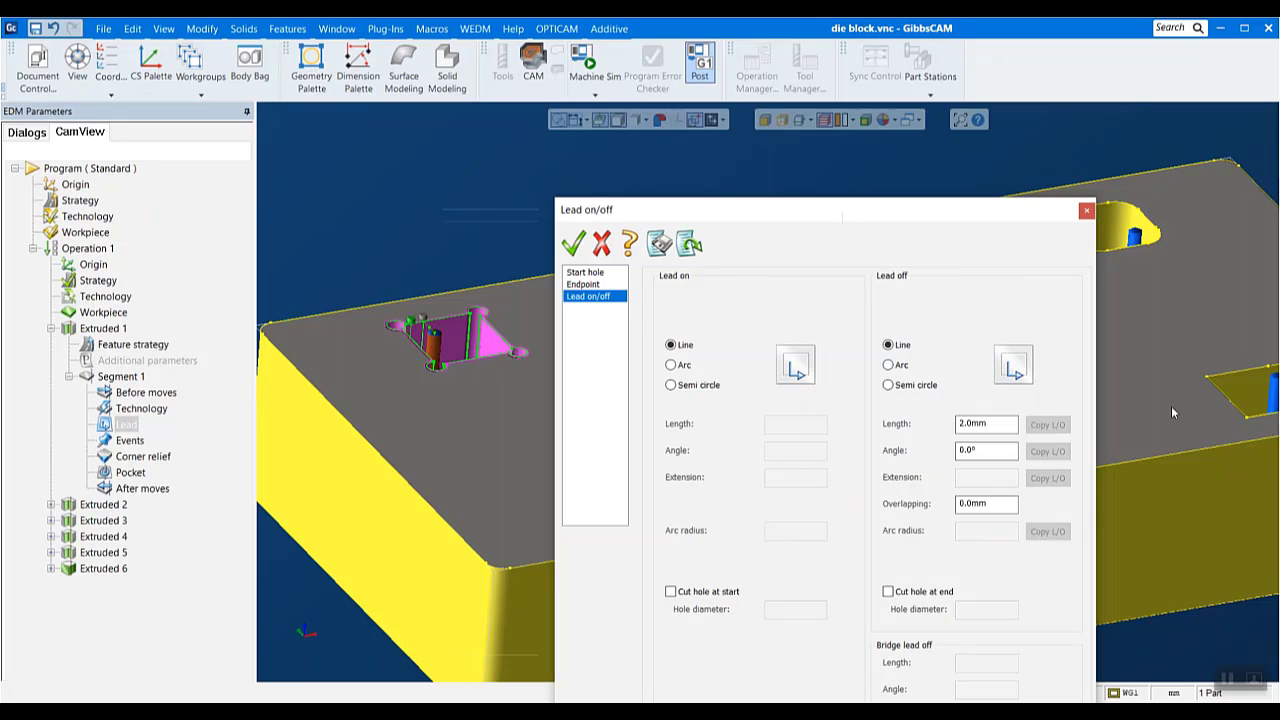
left_click(1086, 210)
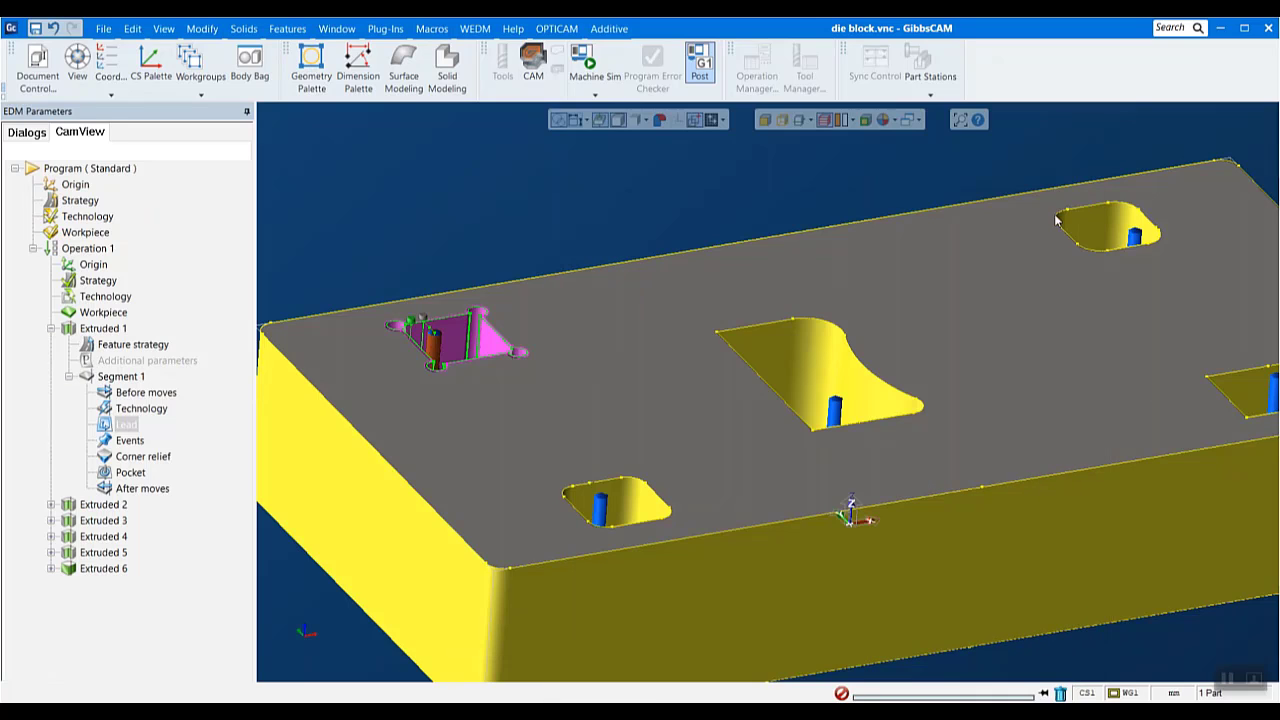
Try out a circular loop corner relief for all corners of Extruded 1's Segment 1, and remove it again
double_click(158, 458)
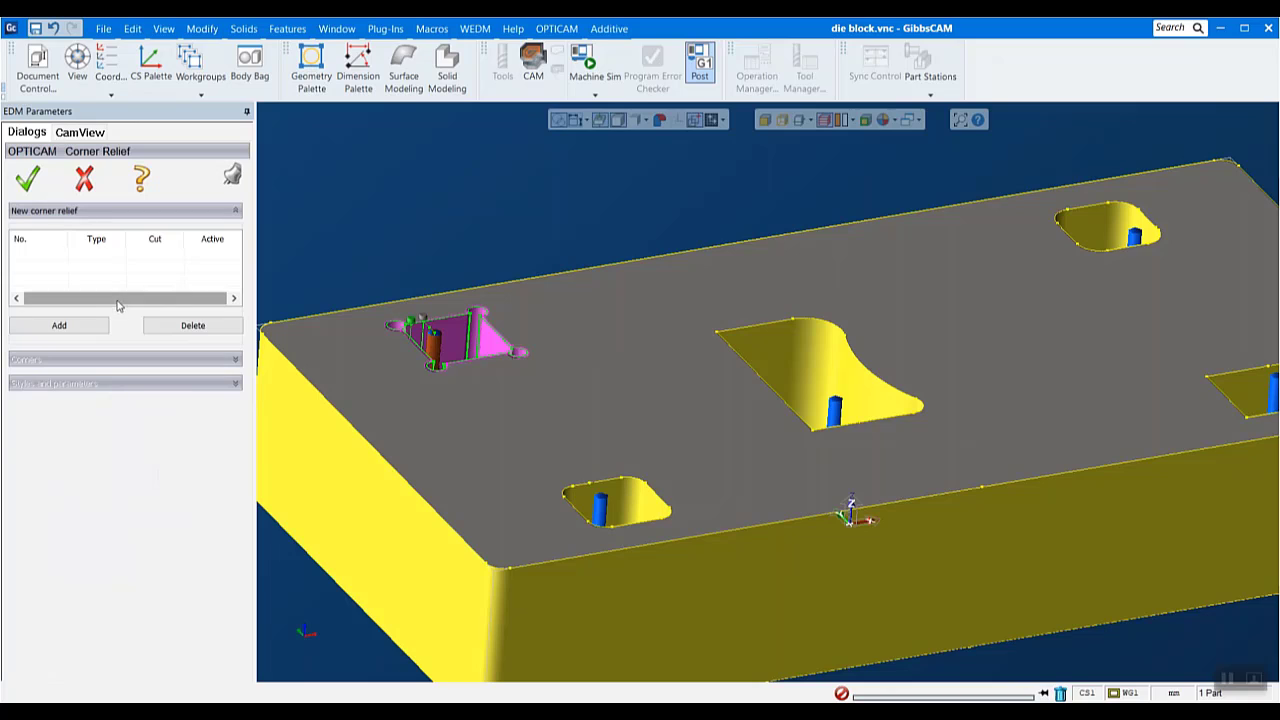
left_click(59, 325)
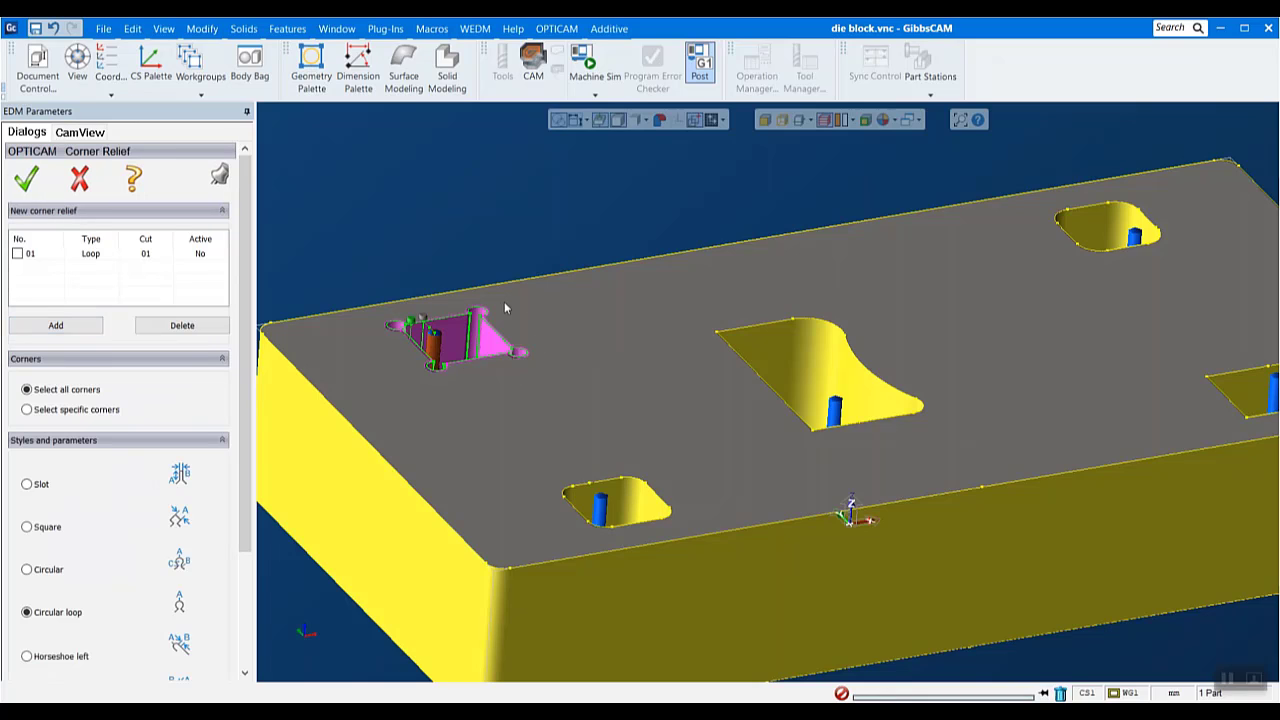
scroll(228, 487, "down", 2)
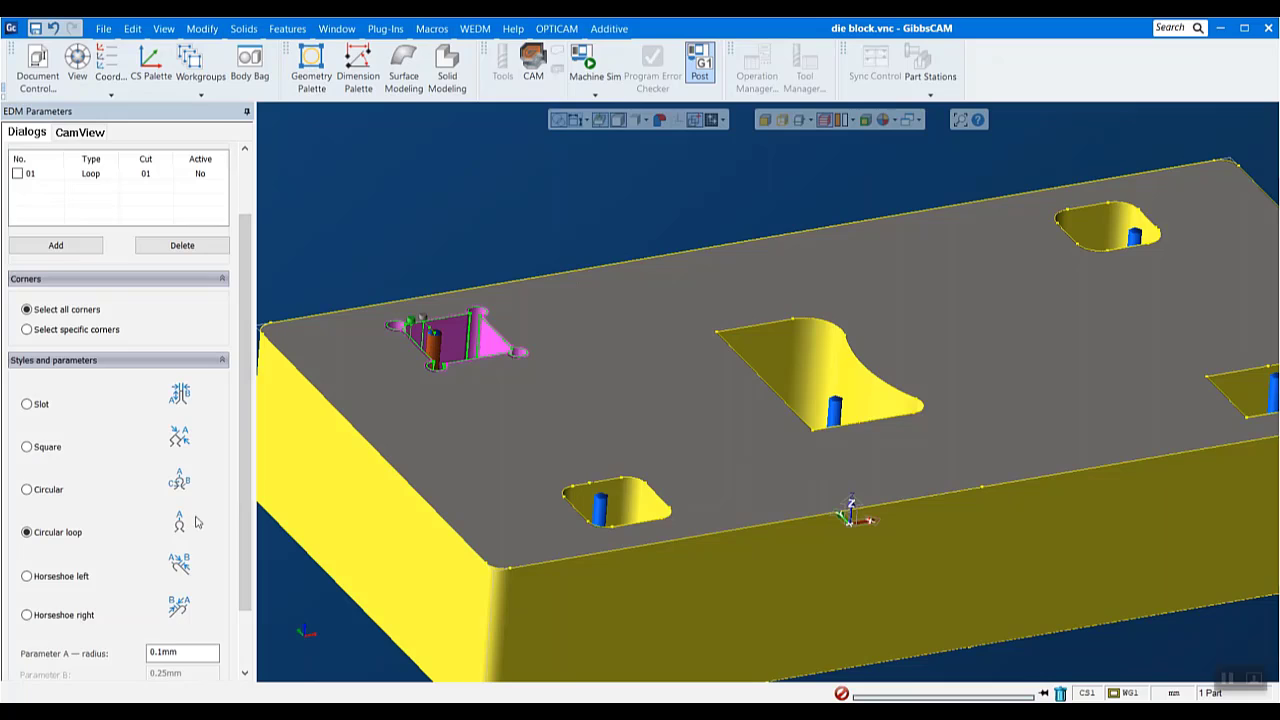
double_click(183, 654)
scroll(189, 529, "up", 2)
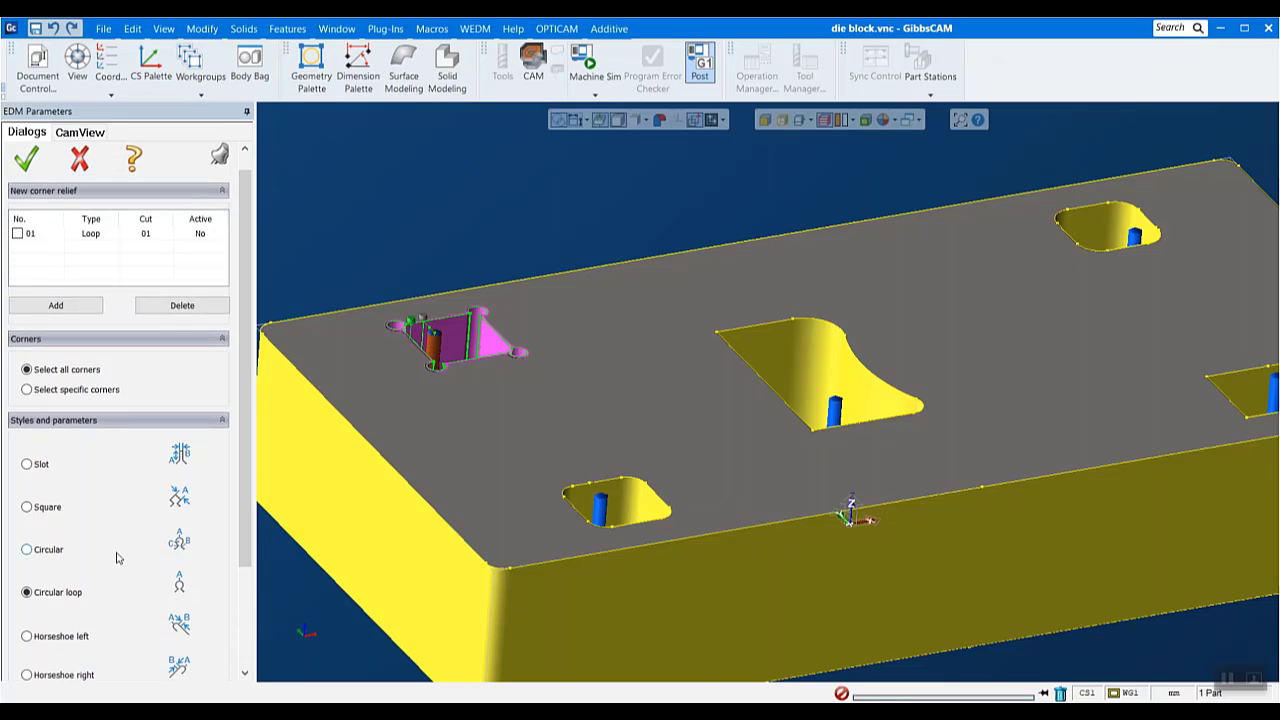
scroll(115, 562, "up", 1)
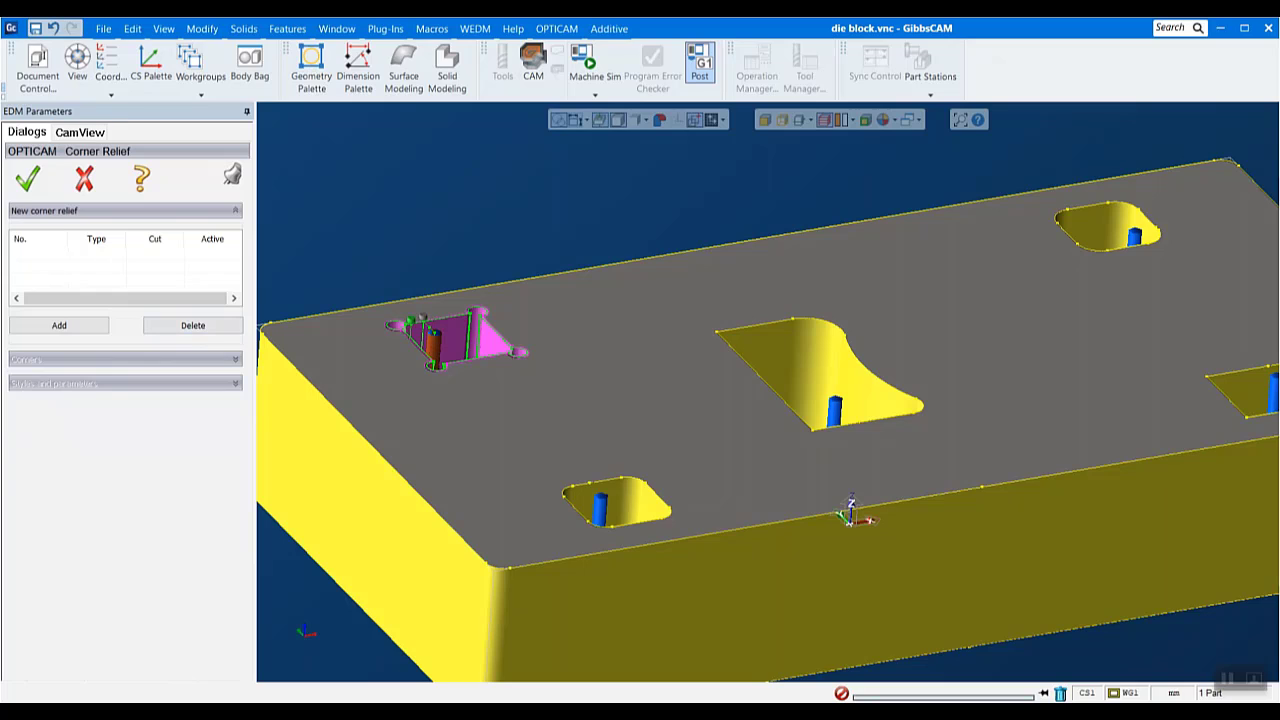
left_click(28, 182)
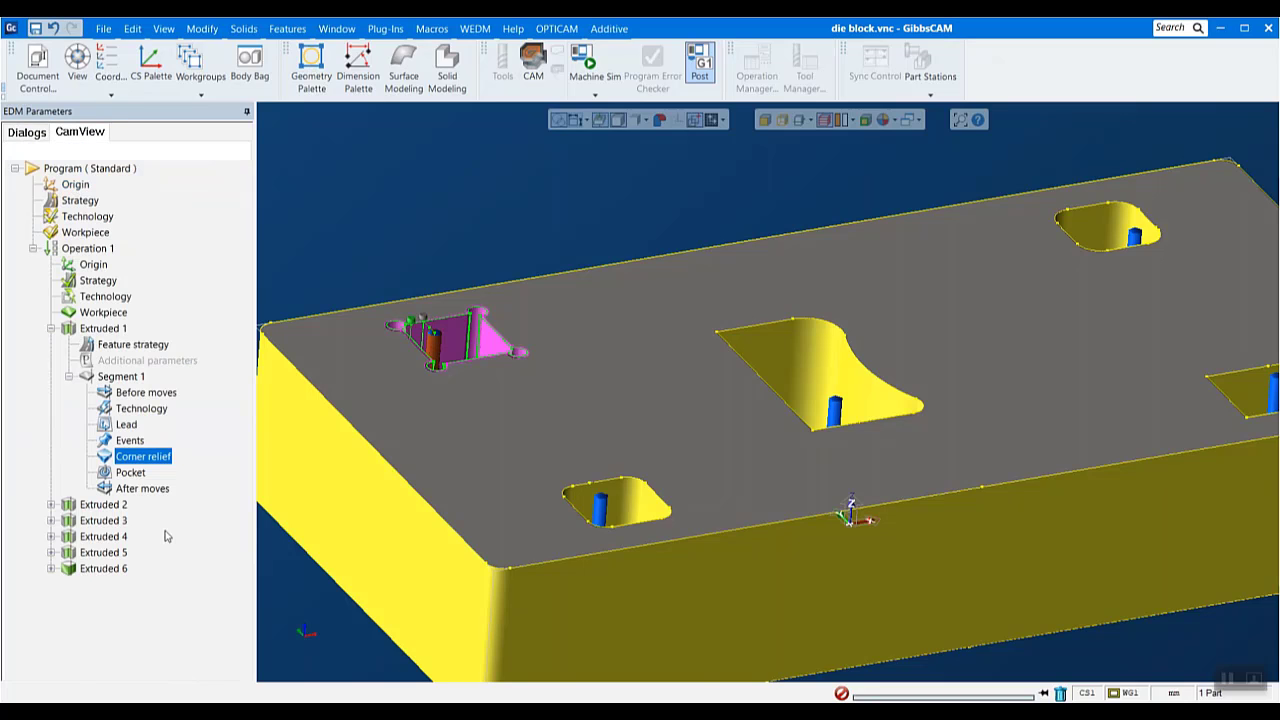
Review the pocketing methods, parameters and draw options of Extruded 1's Segment 1
double_click(130, 473)
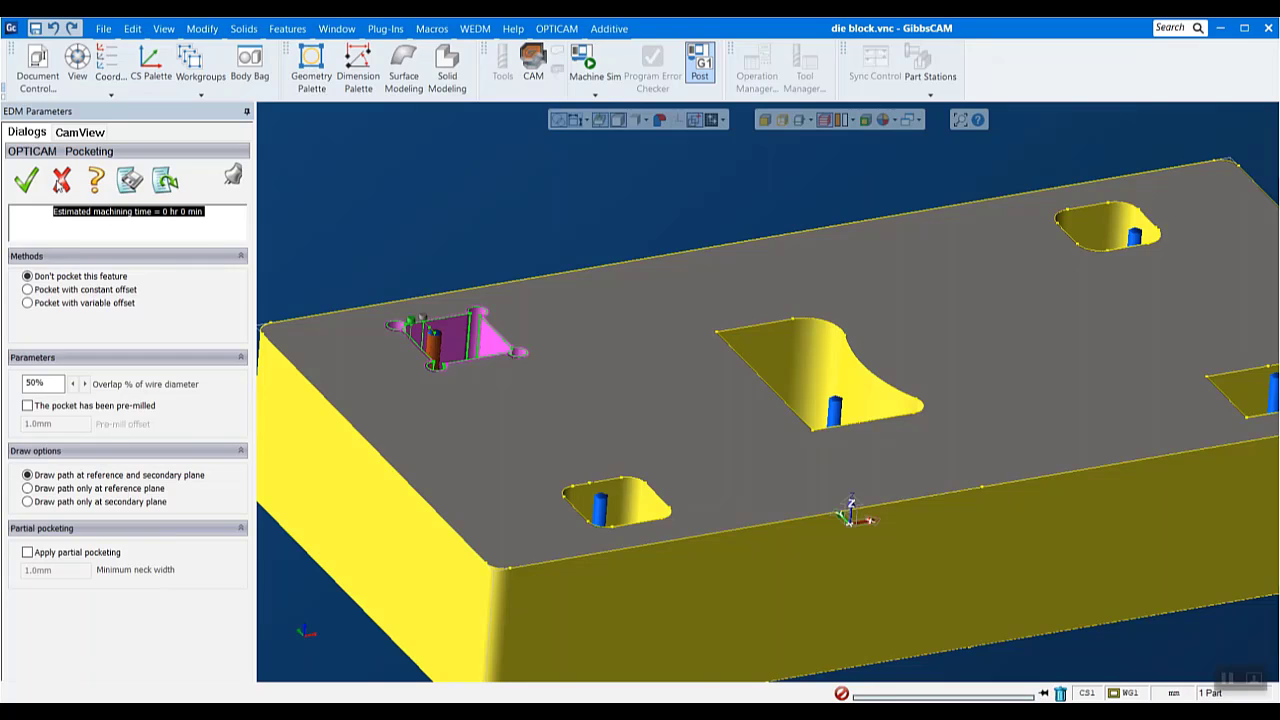
left_click(60, 181)
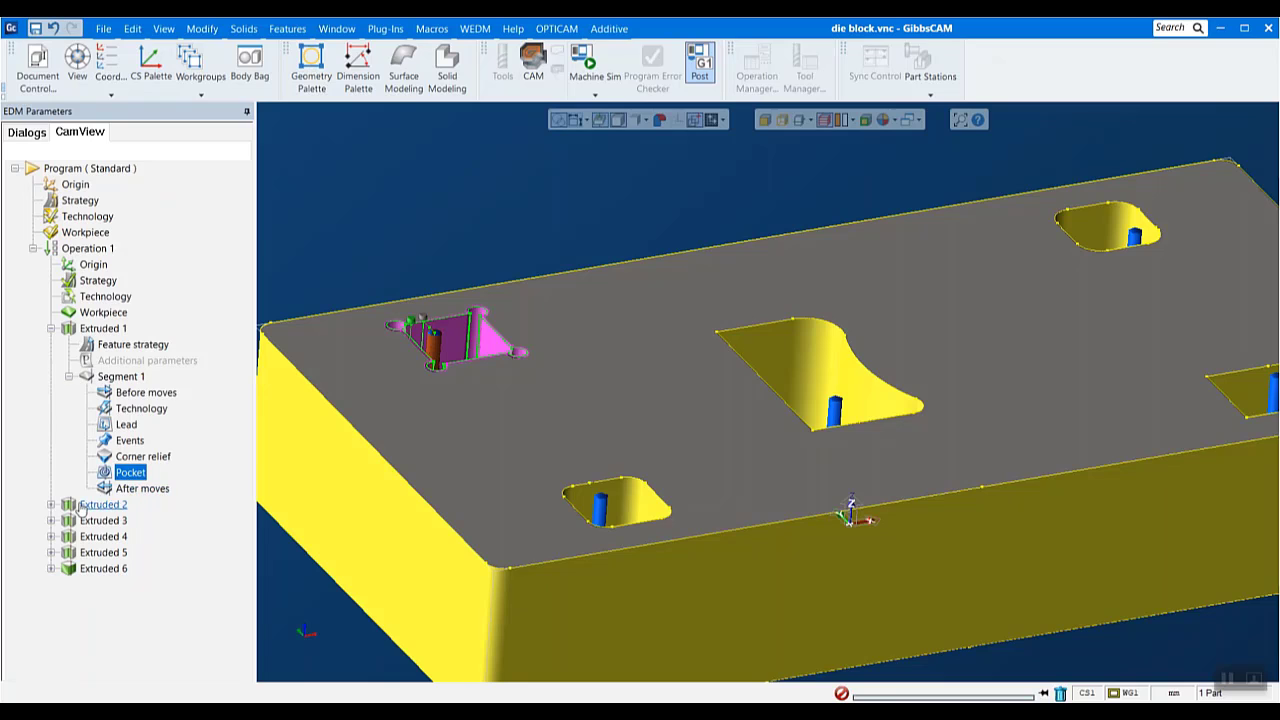
scroll(573, 437, "down", 2)
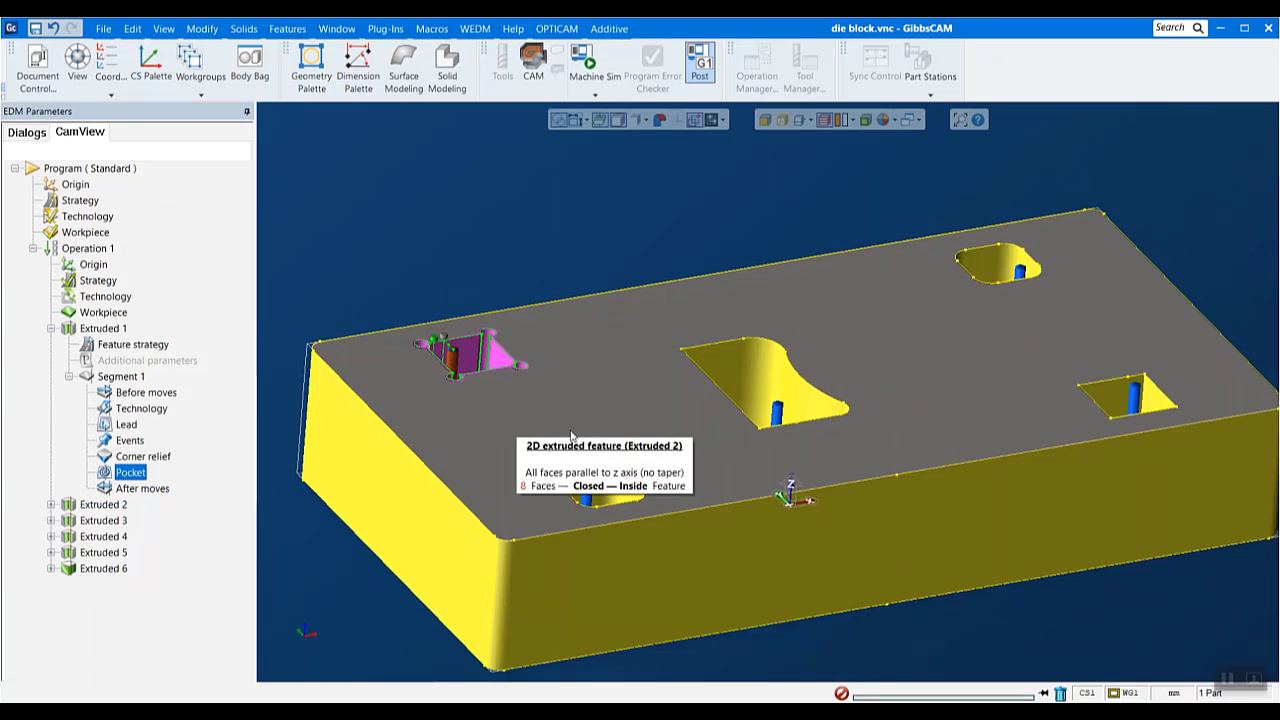
middle_click_drag(1180, 302, 1156, 359)
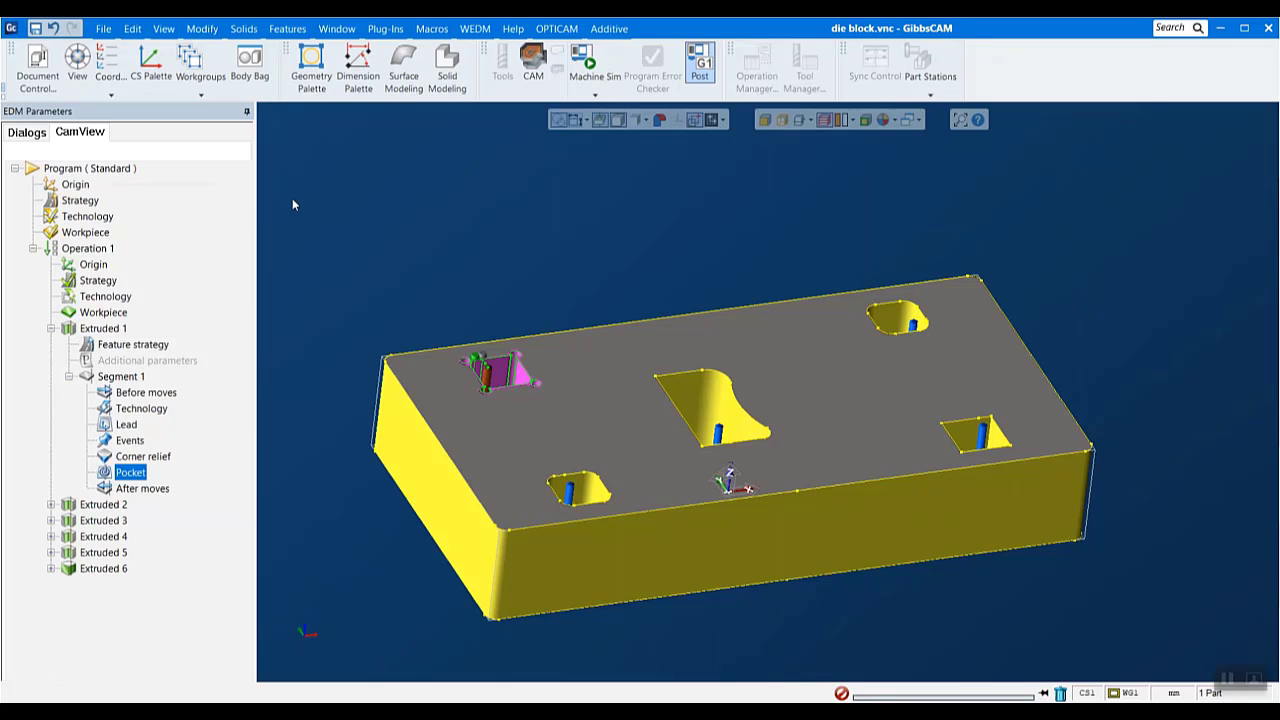
Create a new part file saved as Untitled.vnc in the EDM Web Claas Files folder
left_click(98, 28)
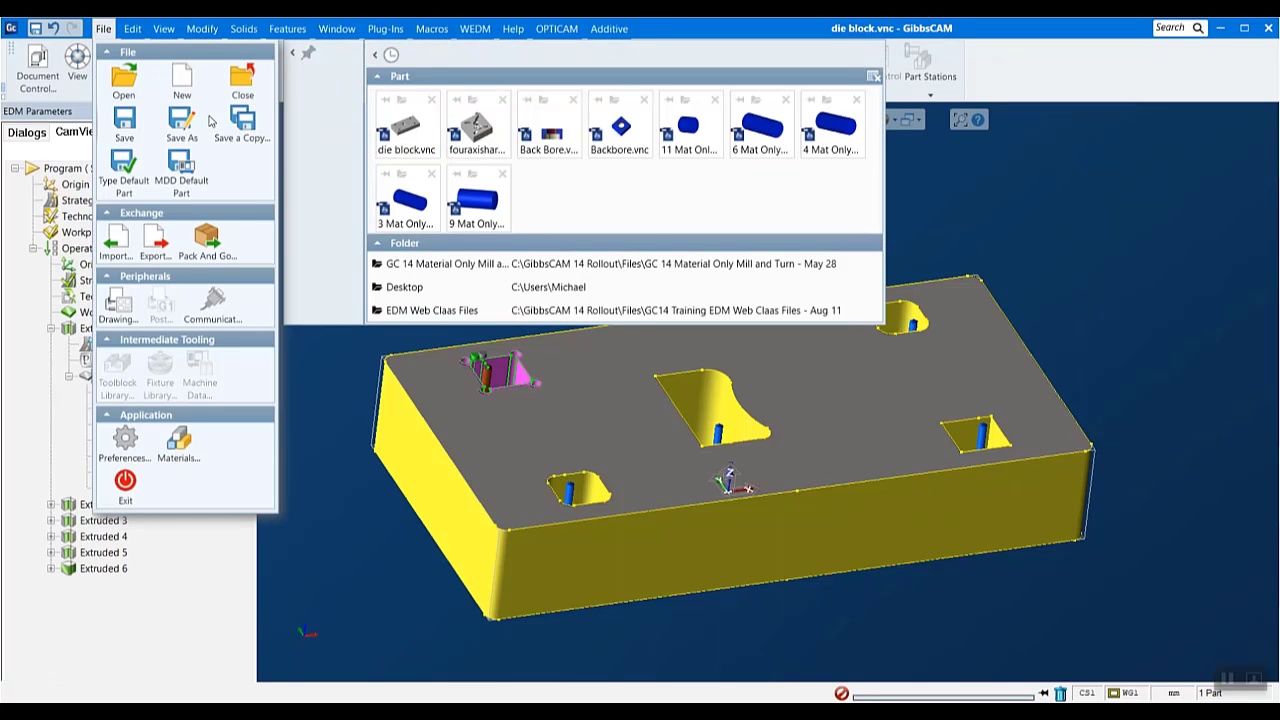
left_click(182, 80)
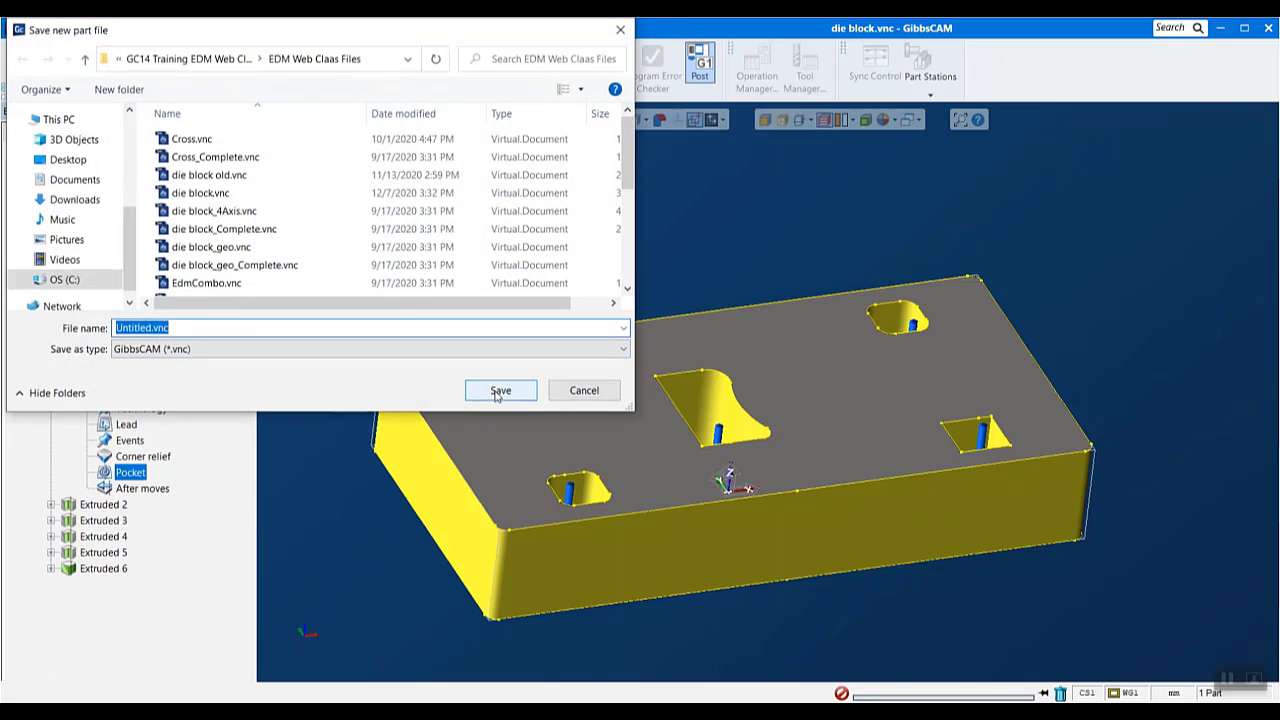
left_click(498, 392)
left_click(743, 394)
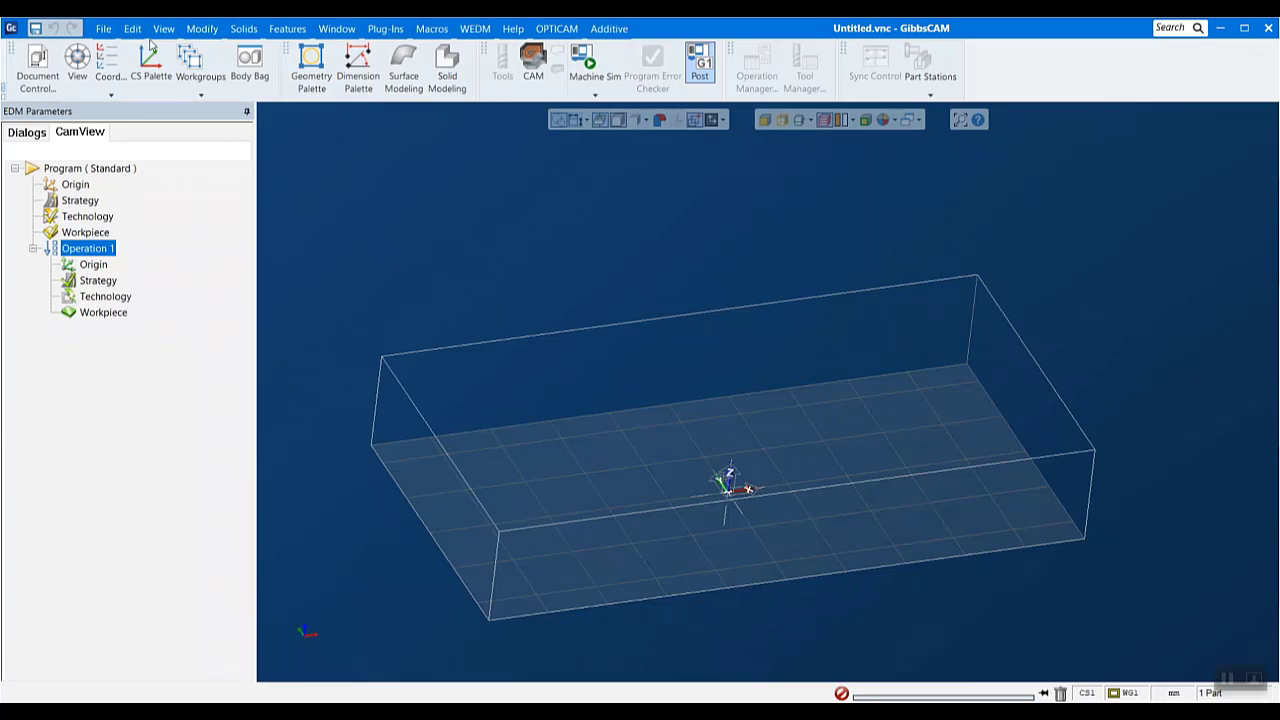
Import the Parasolid model fouraxishard solid.x_t into the new part
left_click(103, 28)
left_click(117, 245)
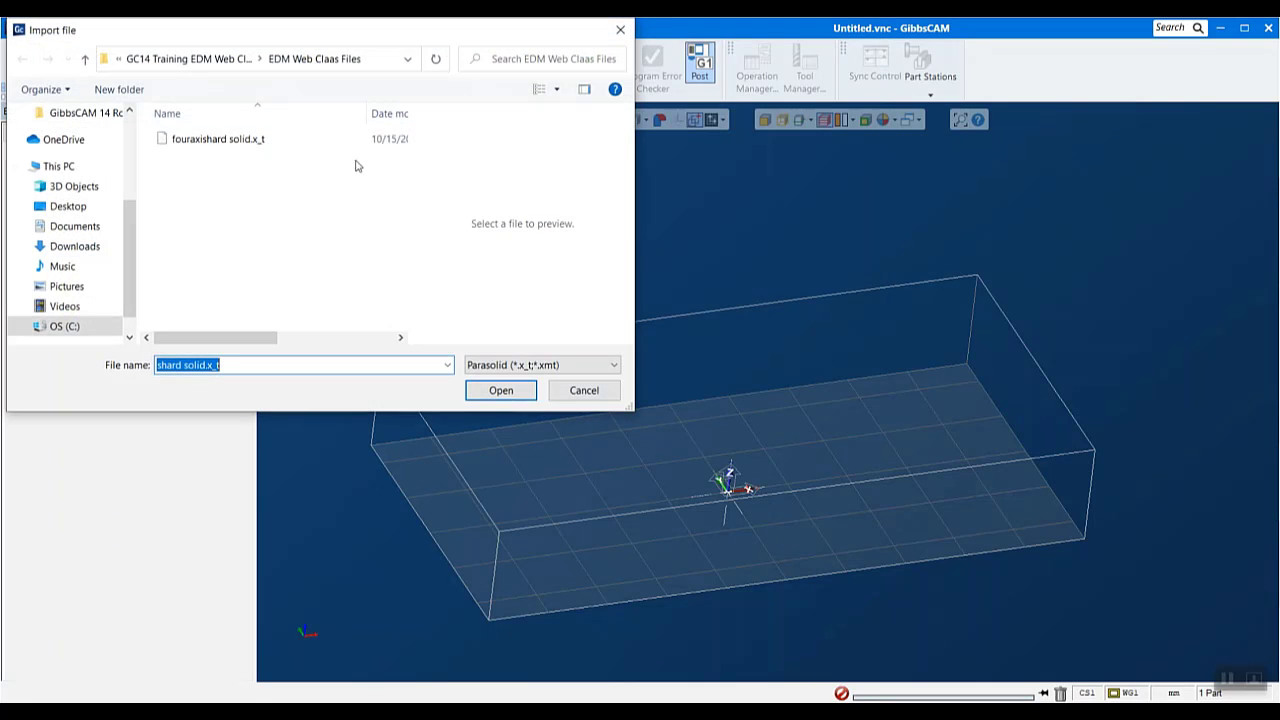
left_click(251, 140)
left_click(481, 392)
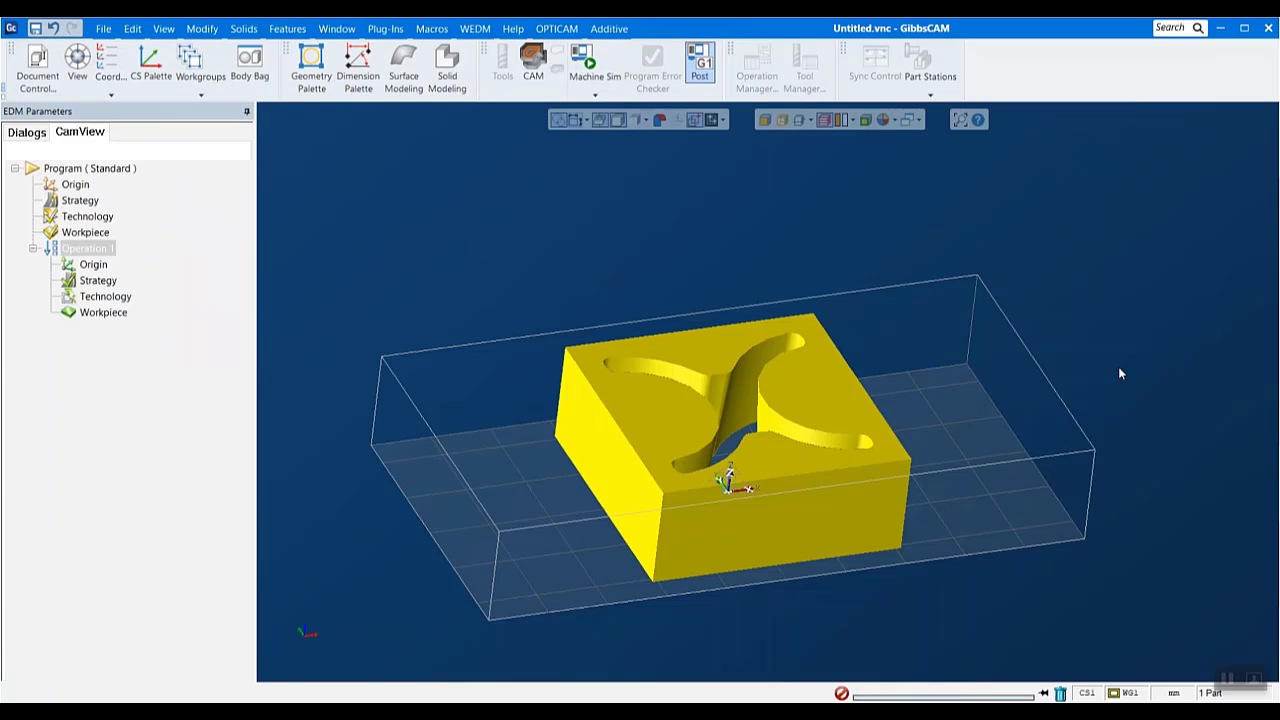
Set the imported body's chord height to 0.001 in its properties and apply it
middle_click_drag(1117, 371, 1040, 393)
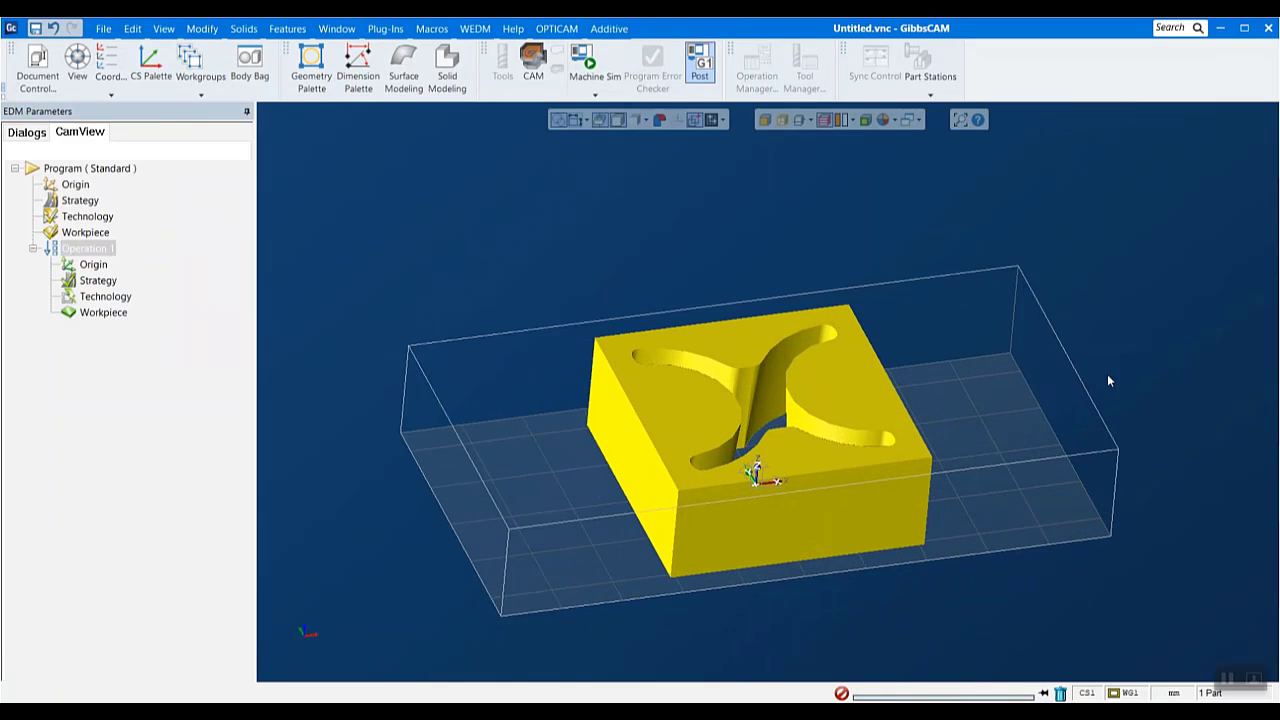
right_click(848, 388)
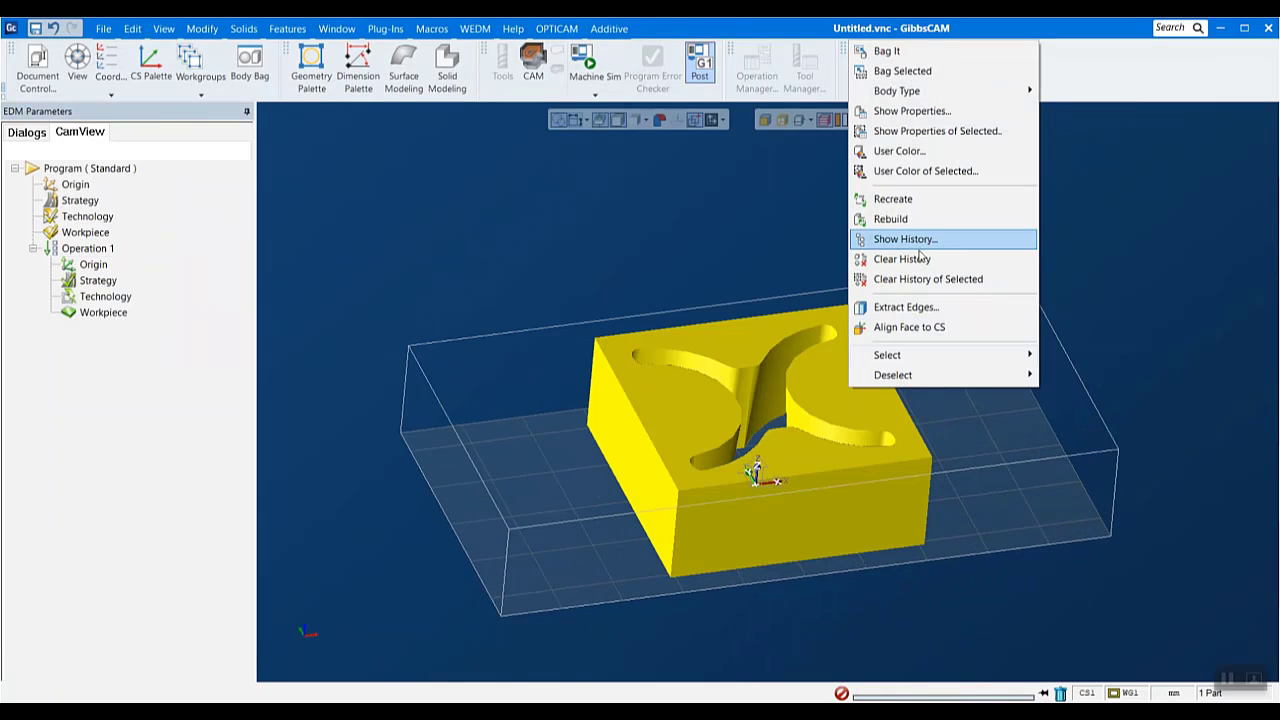
left_click(940, 111)
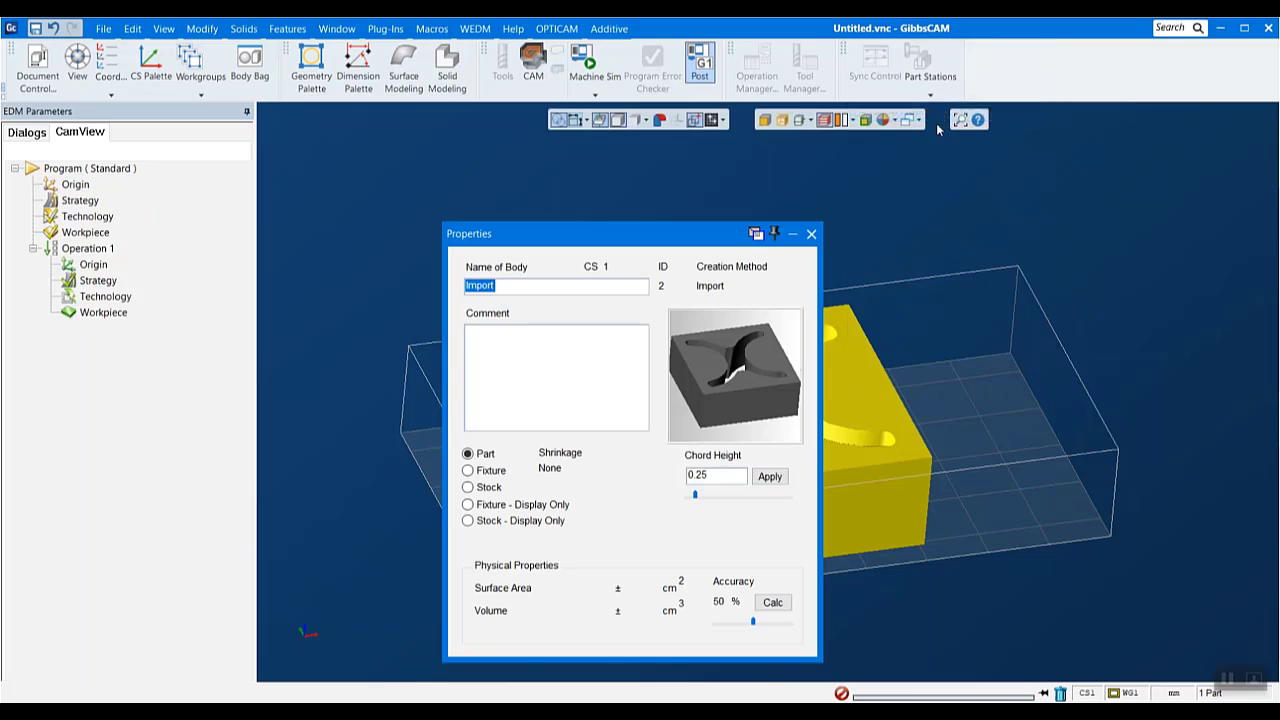
left_click(715, 480)
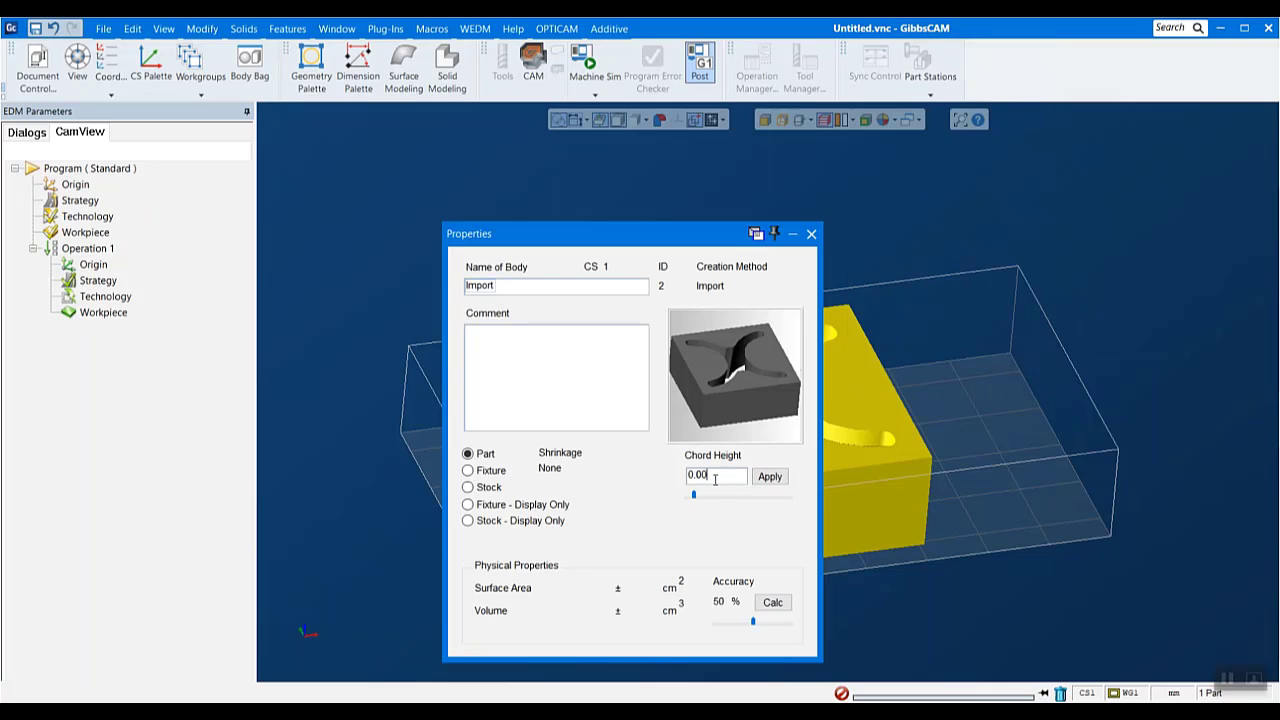
type("1")
left_click(768, 477)
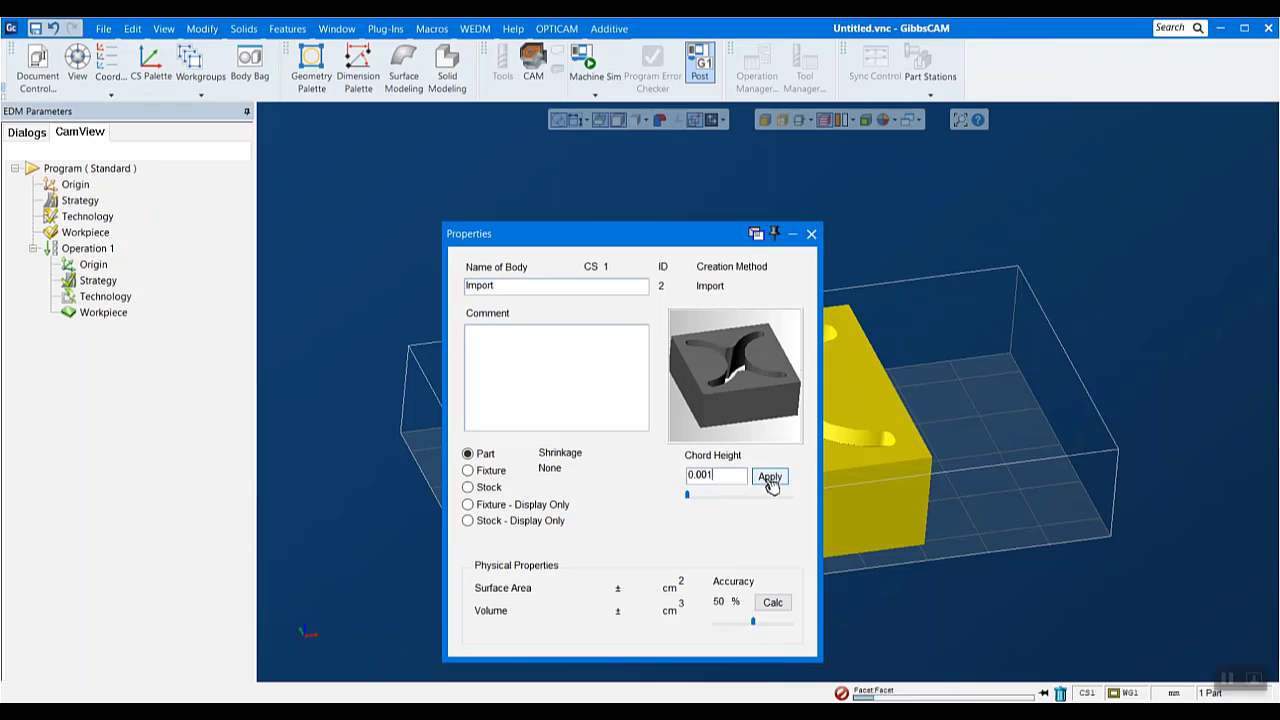
Close the body properties and shrink-wrap the stock to the imported solid
left_click(811, 235)
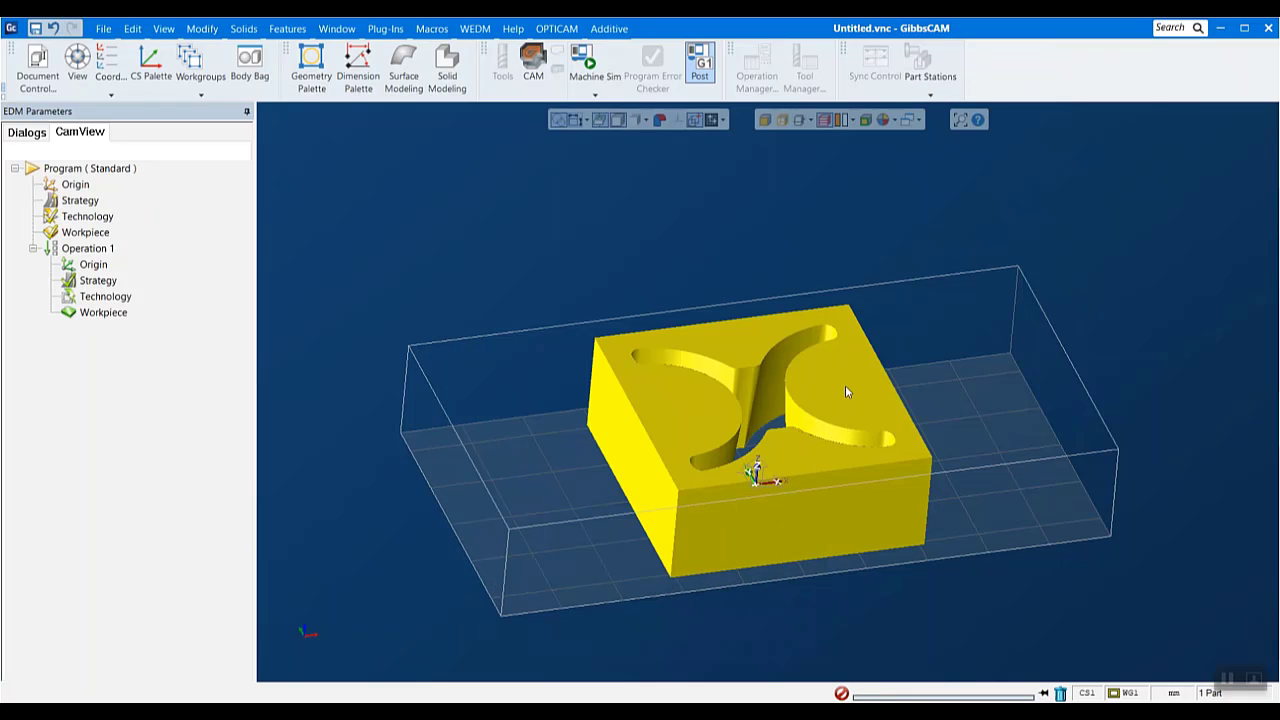
middle_click_drag(838, 381, 811, 455)
left_click(974, 429)
left_click(90, 168)
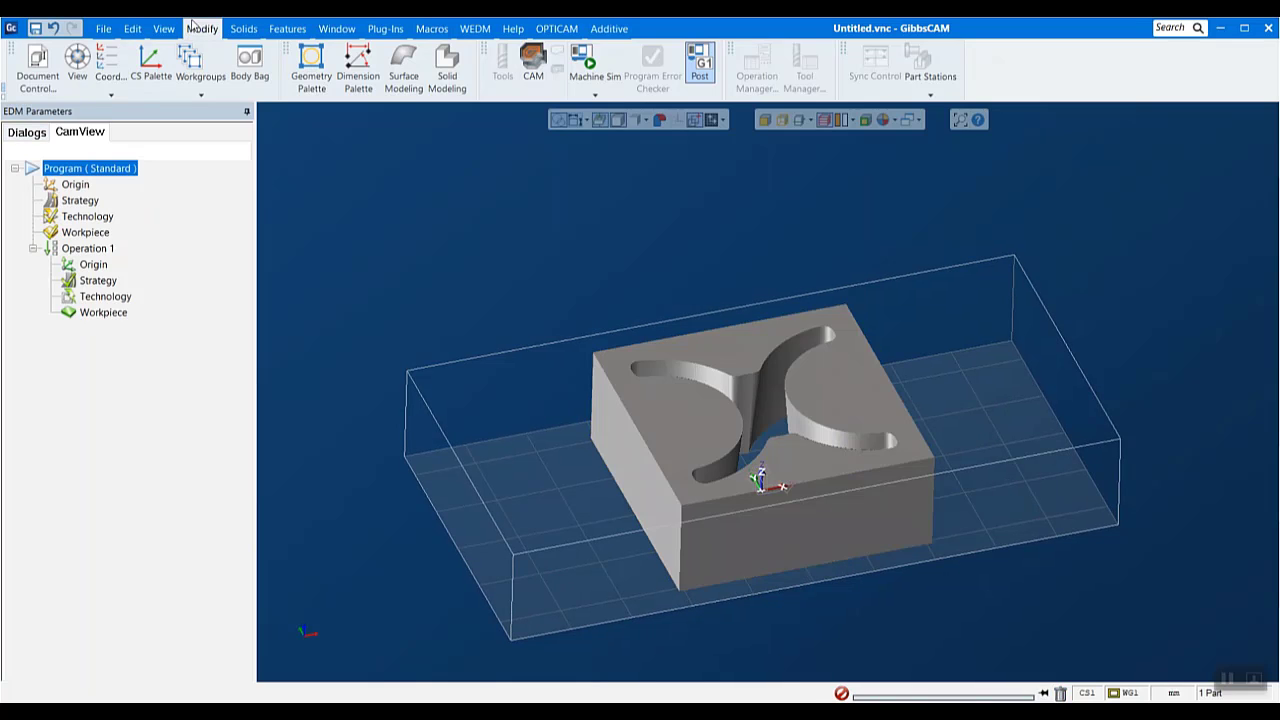
left_click(203, 30)
scroll(227, 678, "down", 5)
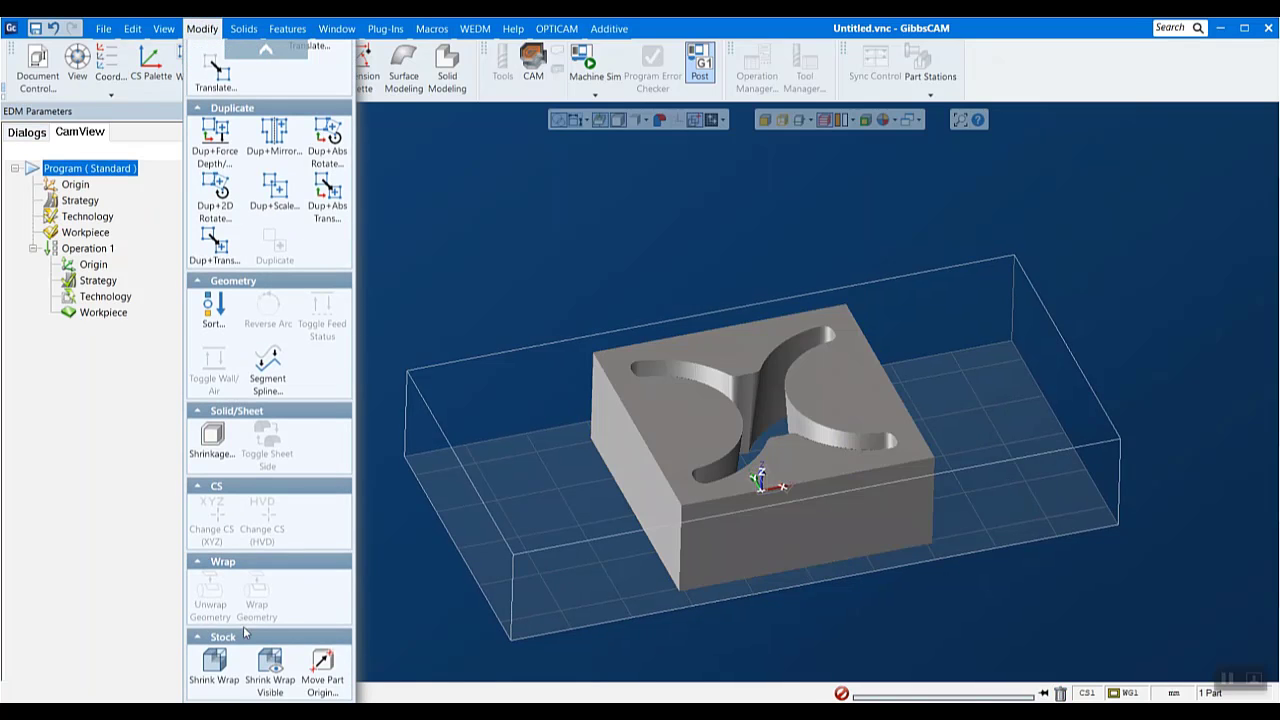
left_click(222, 668)
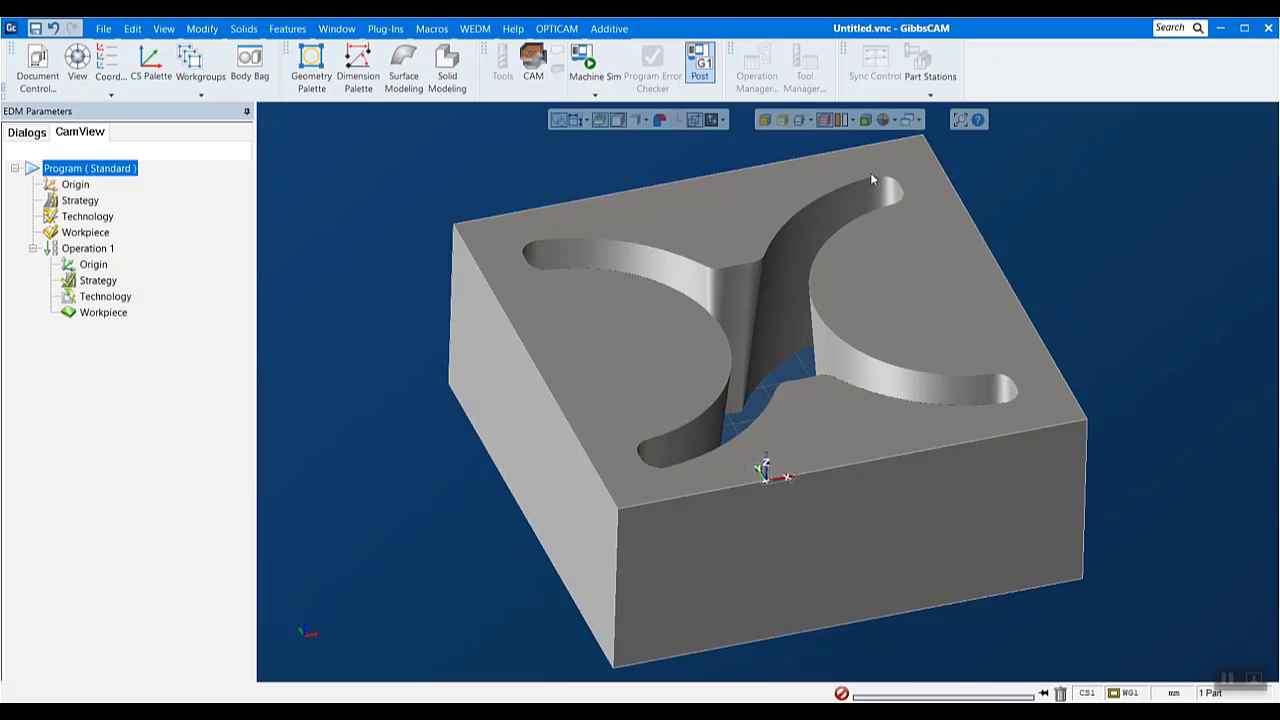
Create an inside feature from the tapered X-shaped opening with manual feature recognition, using automatic connection from the narrow central wall face
left_click(305, 630)
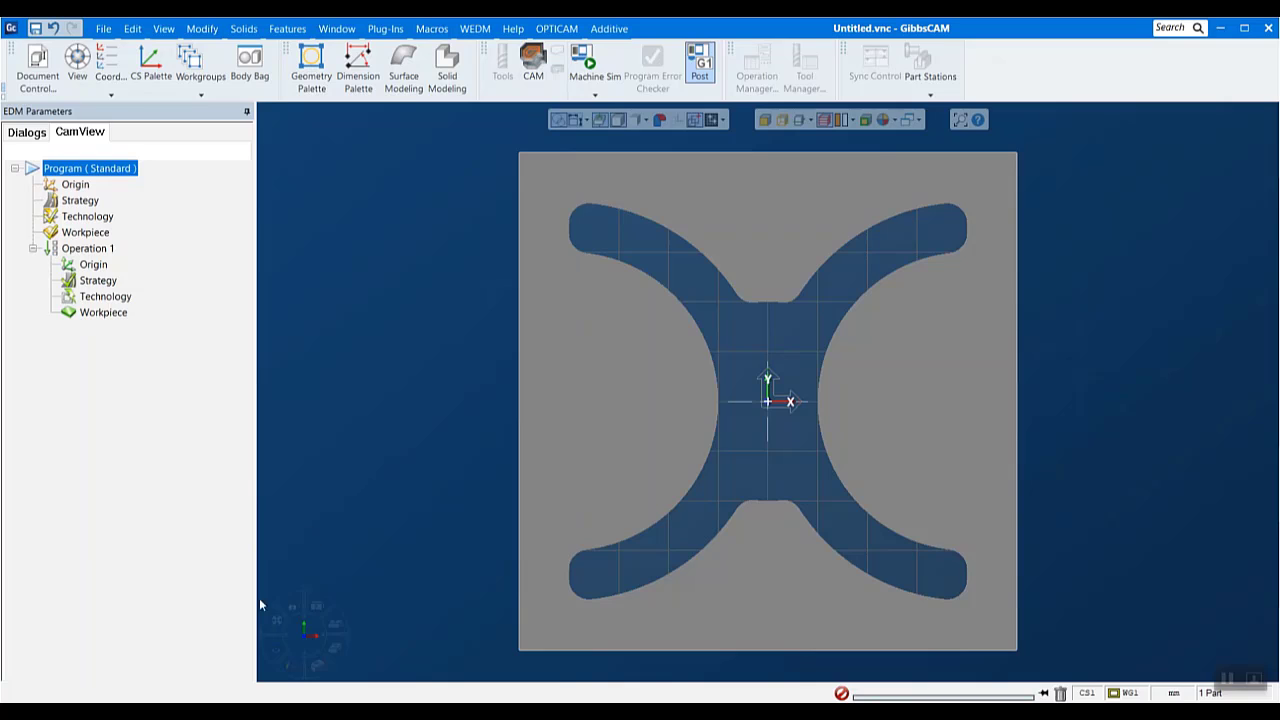
left_click(310, 620)
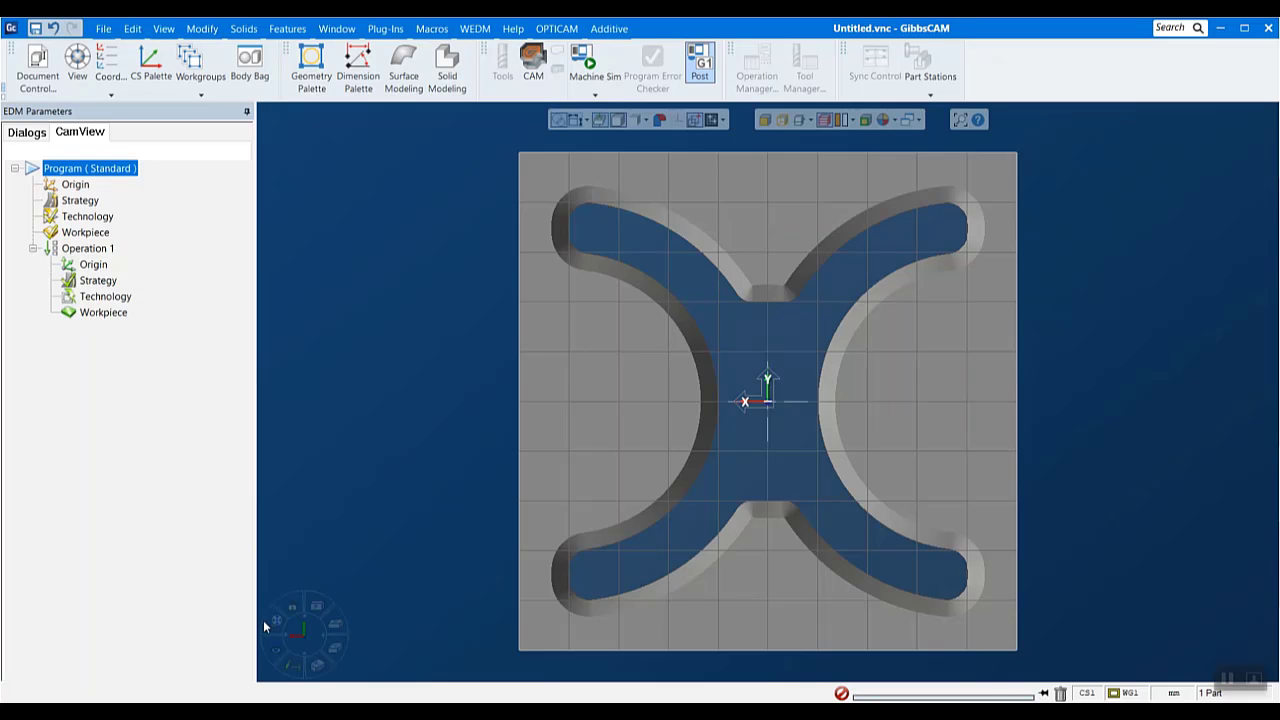
left_click(318, 608)
middle_click_drag(940, 558, 833, 299)
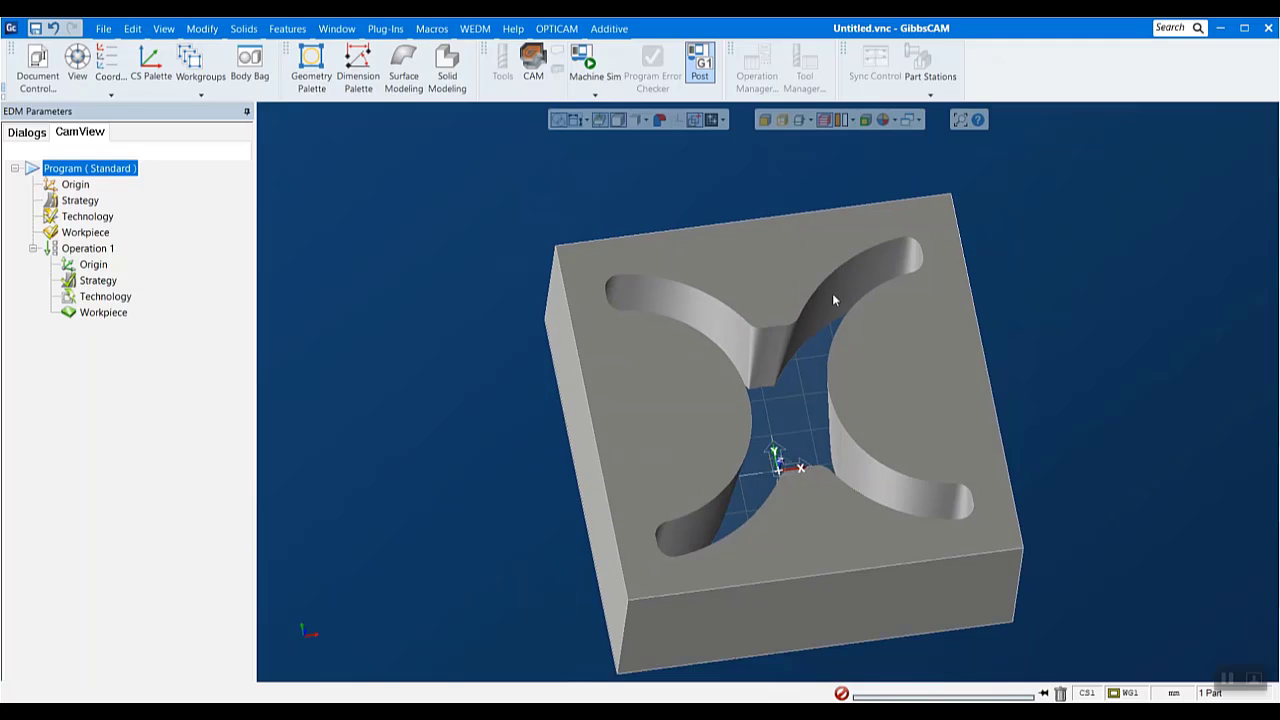
left_click(516, 31)
mouse_move(550, 31)
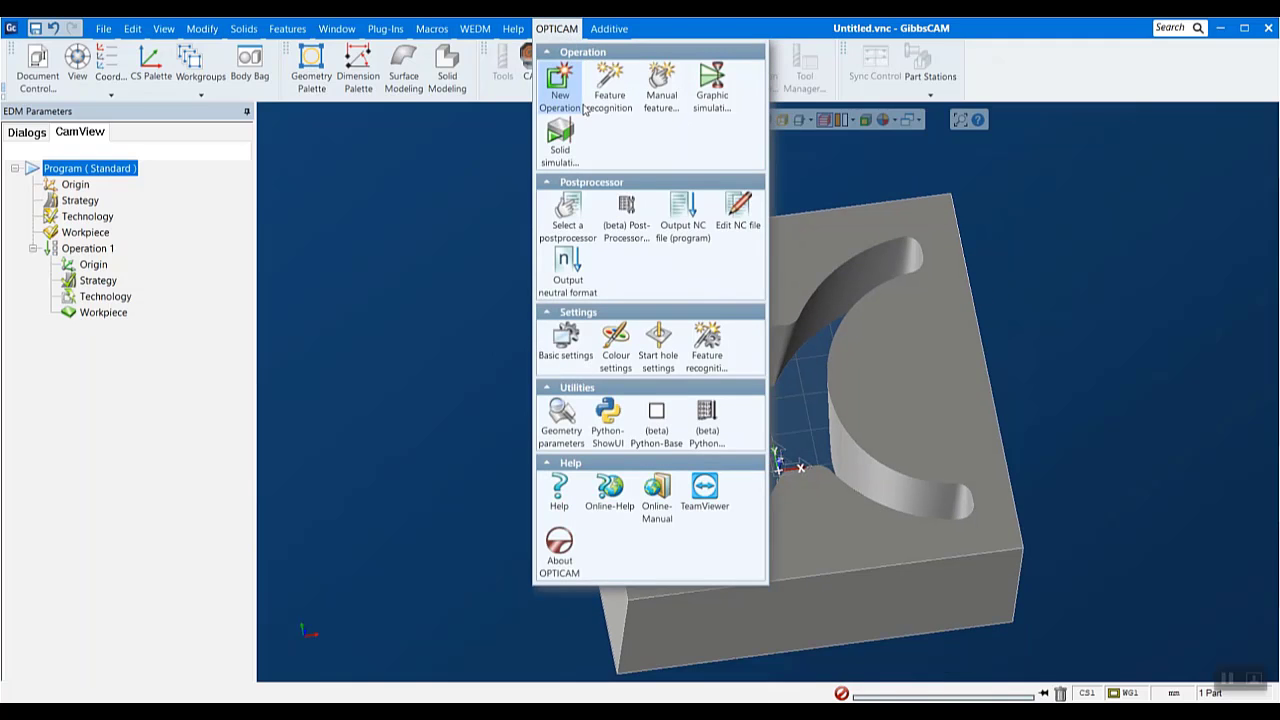
left_click(661, 88)
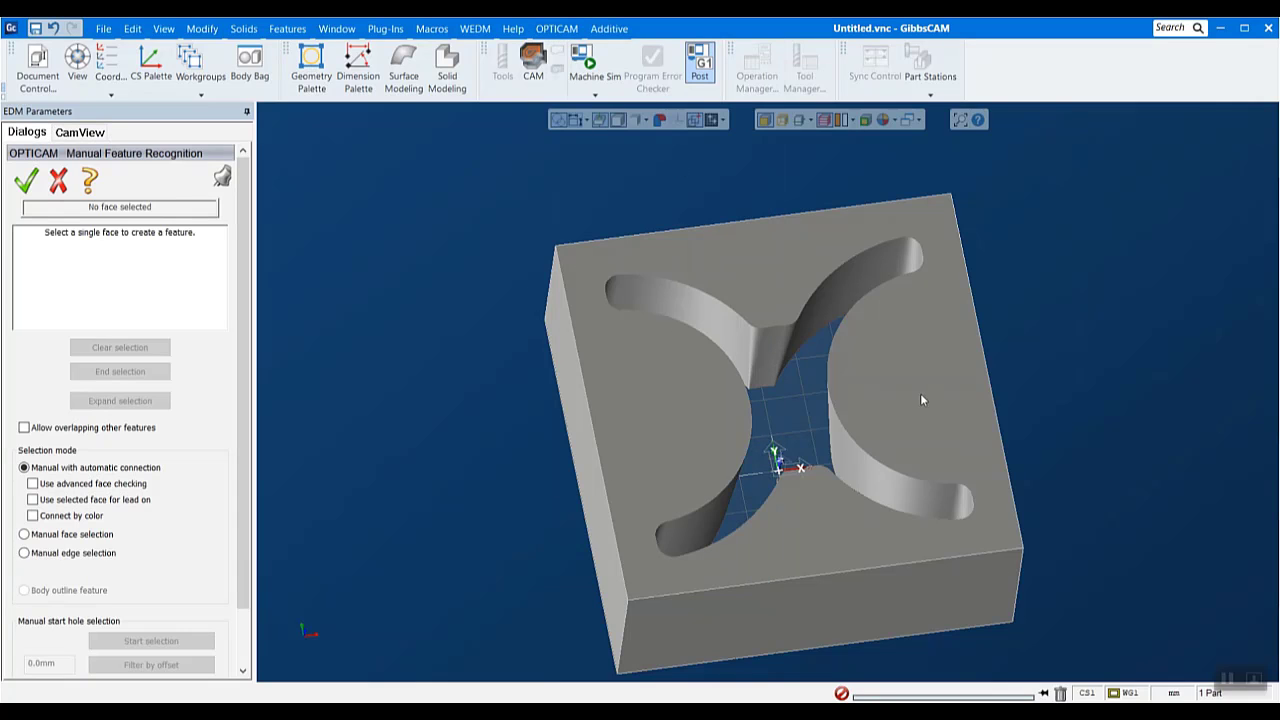
middle_click_drag(897, 424, 820, 290)
scroll(790, 377, "up", 3)
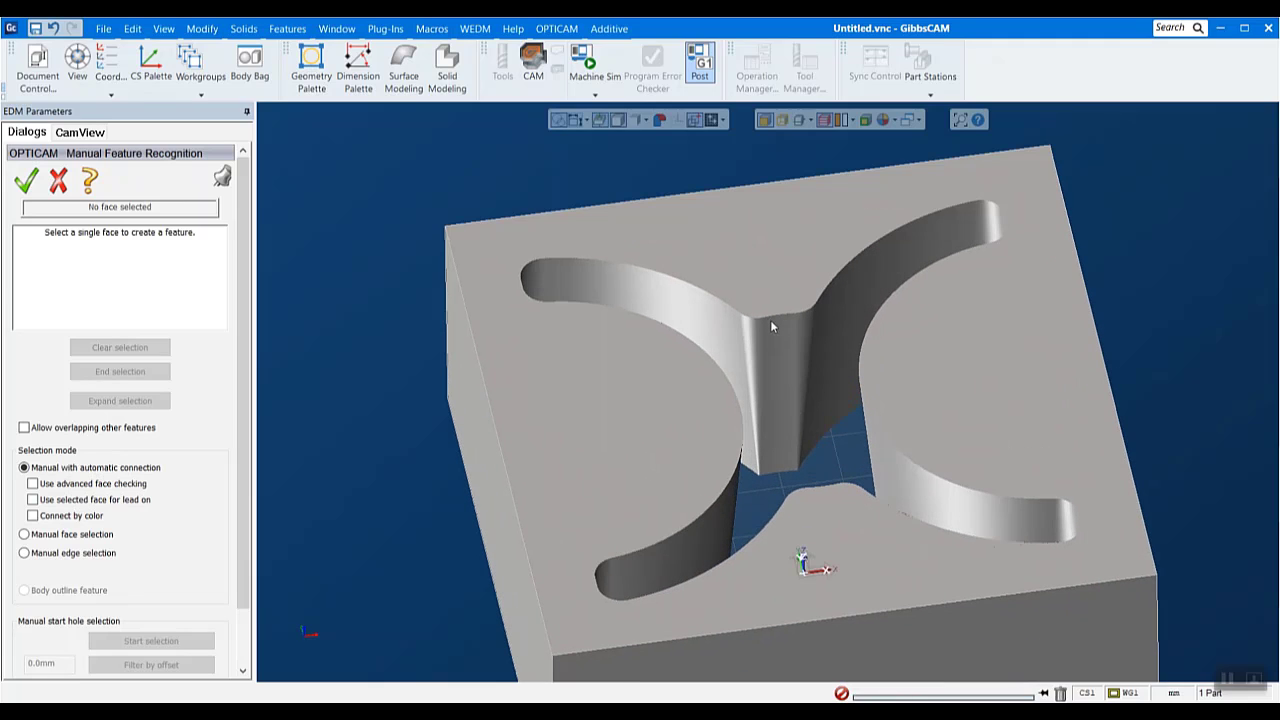
left_click(781, 322)
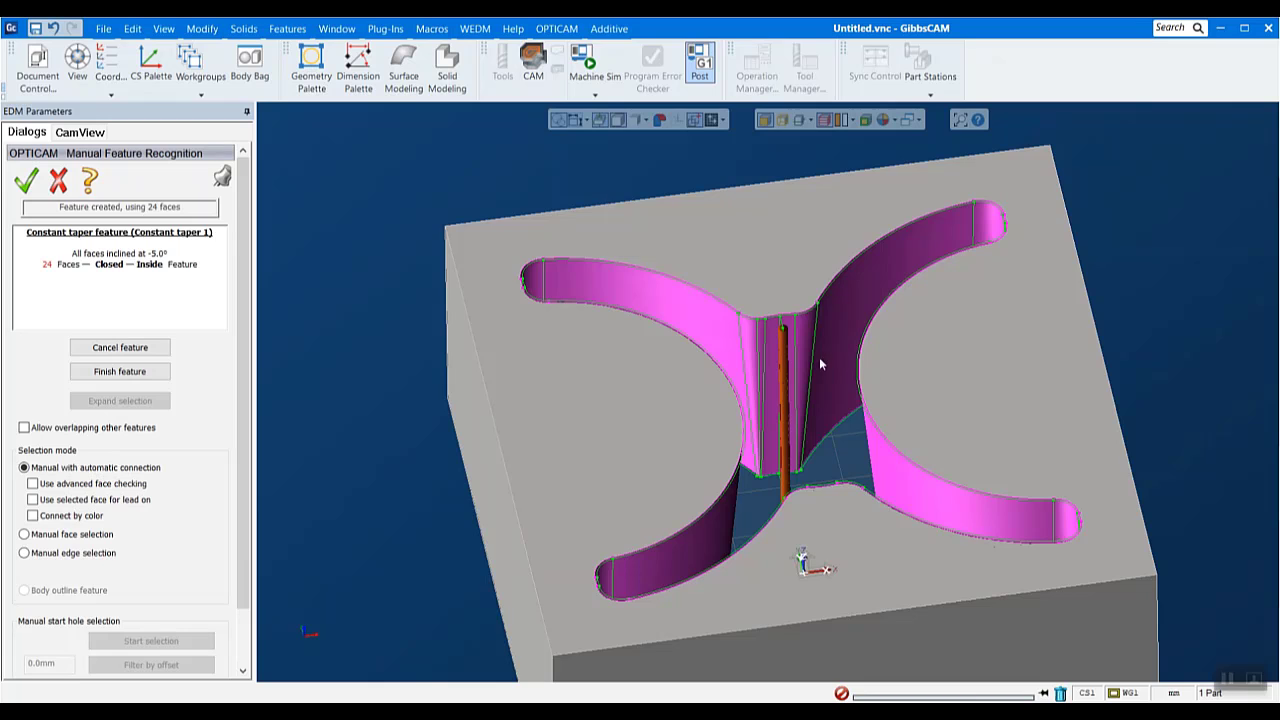
middle_click_drag(819, 357, 867, 385)
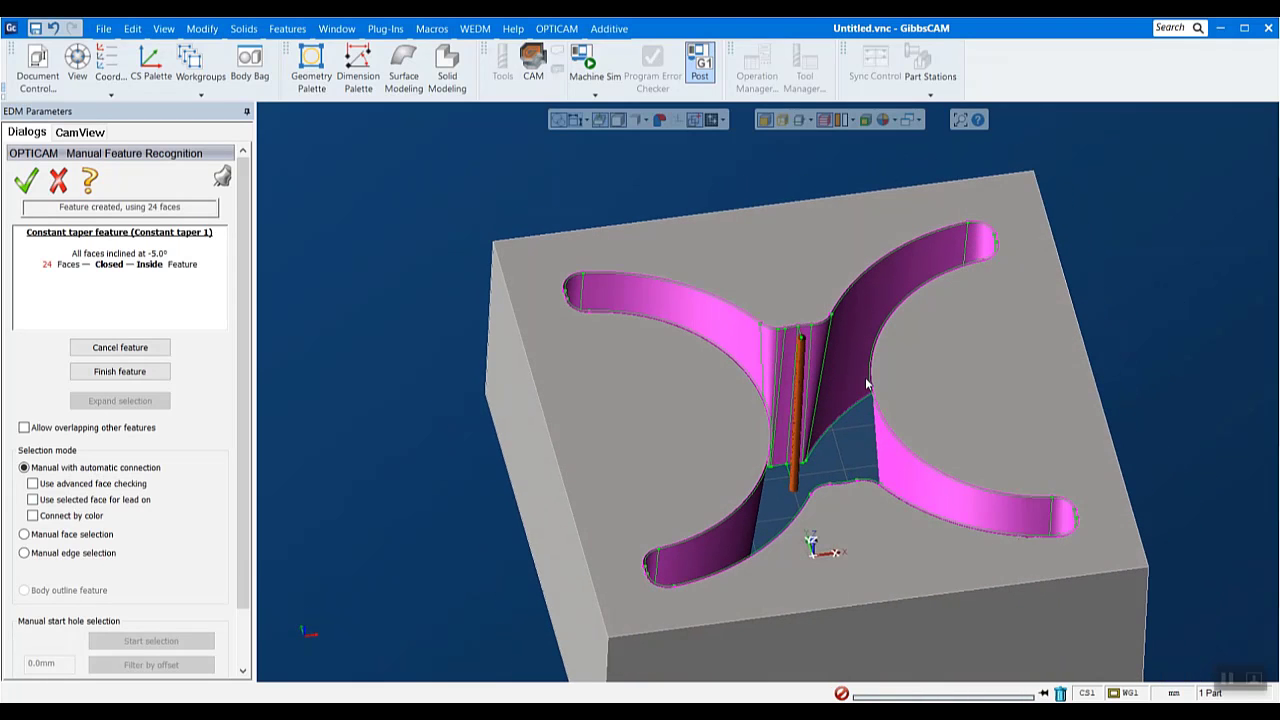
left_click(23, 188)
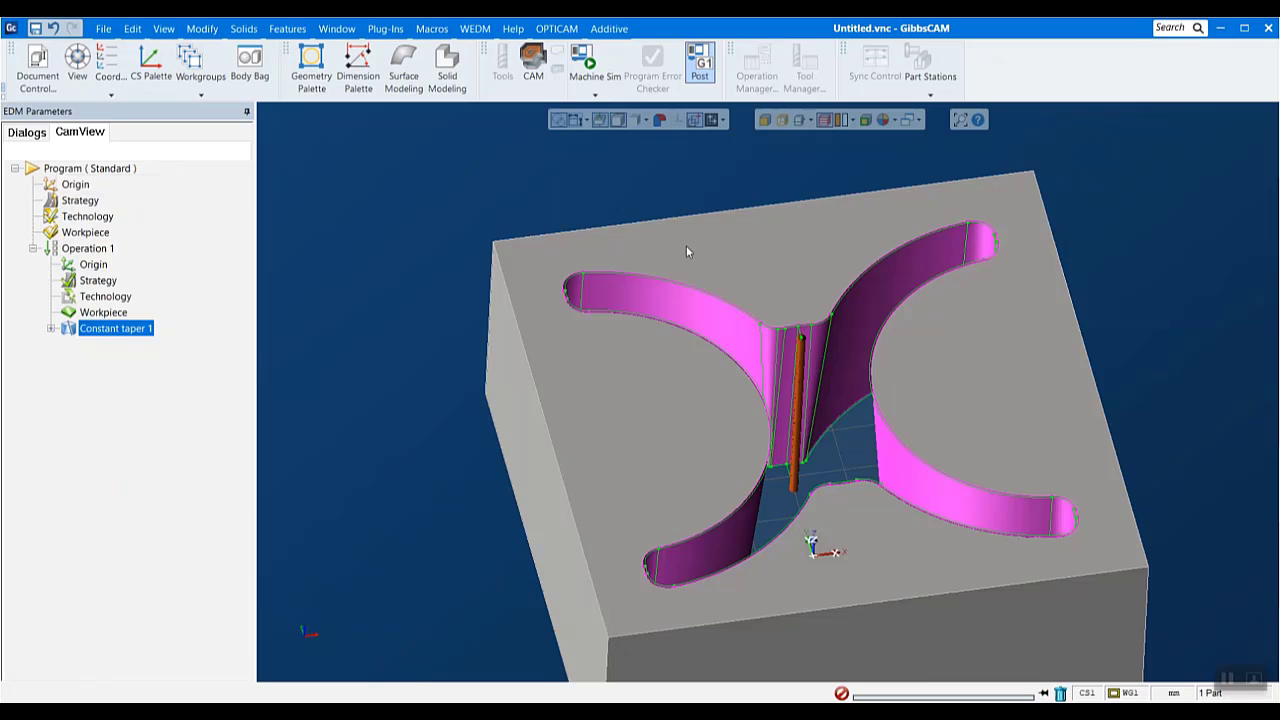
Select the Constant taper 1 feature and examine its tapered walls and start hole on the block
middle_click_drag(686, 245, 782, 394)
scroll(1158, 479, "down", 3)
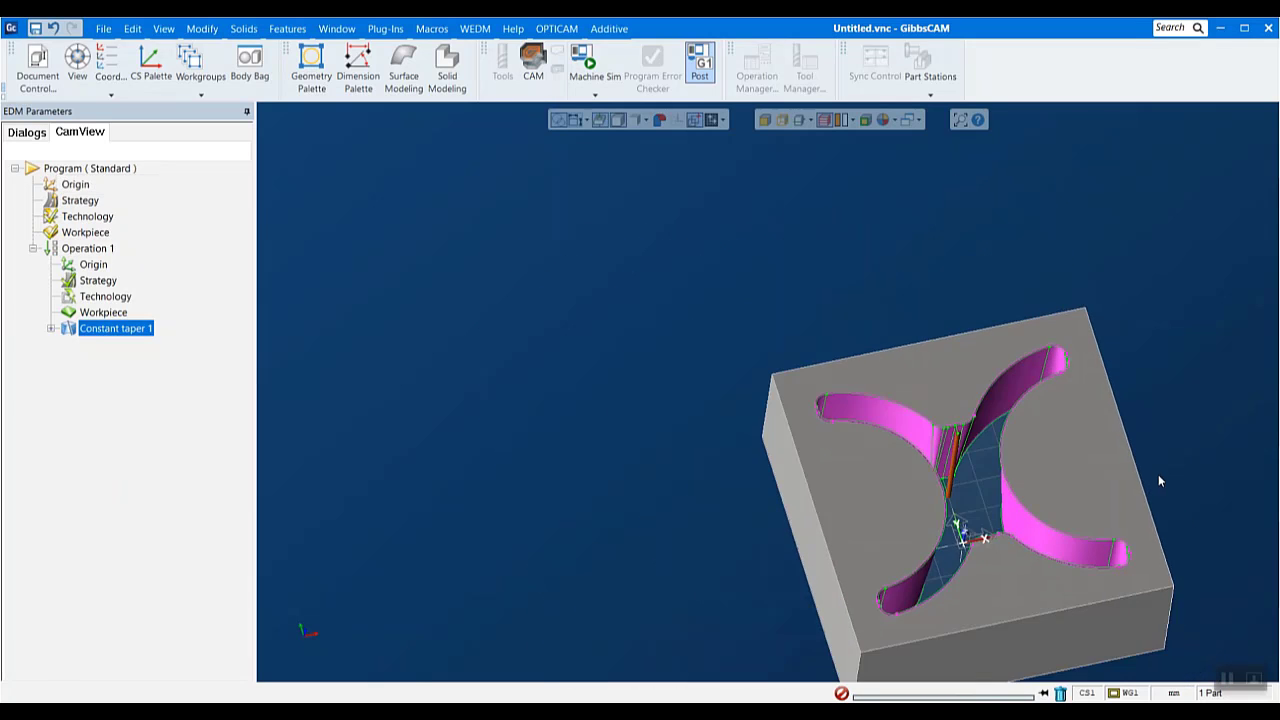
middle_click_drag(1158, 479, 1114, 517)
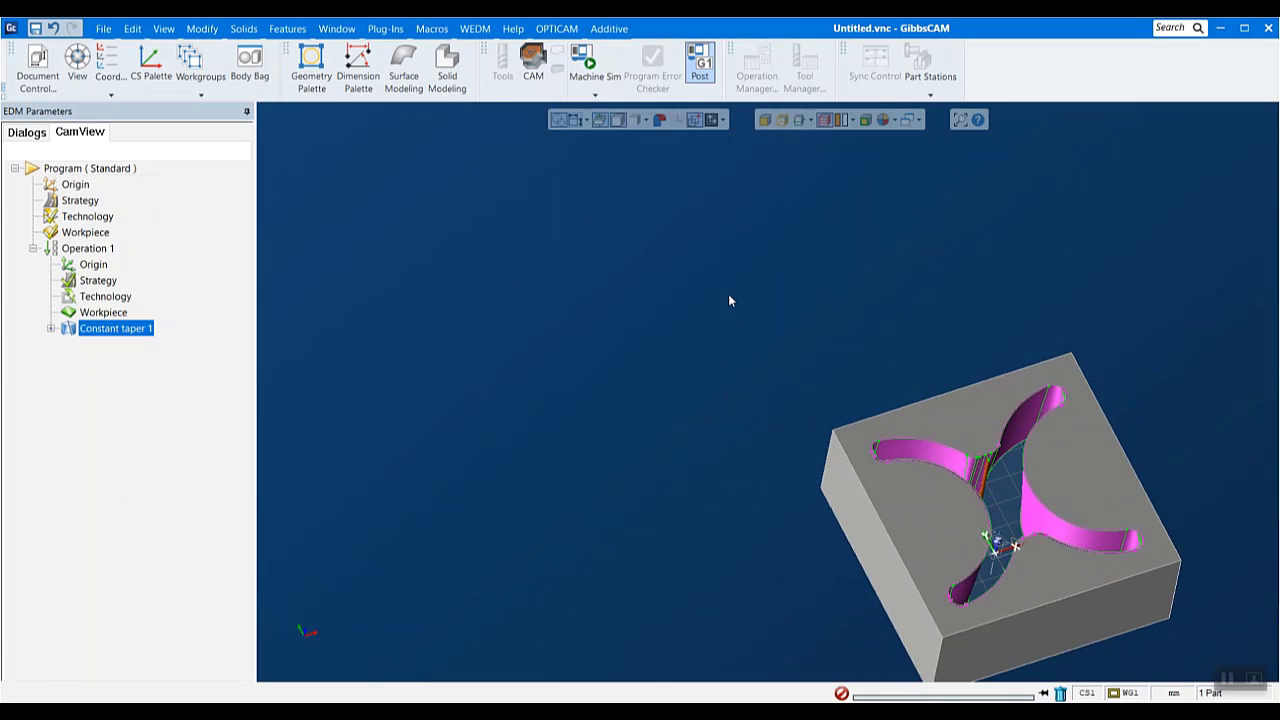
left_click_drag(729, 297, 1272, 677)
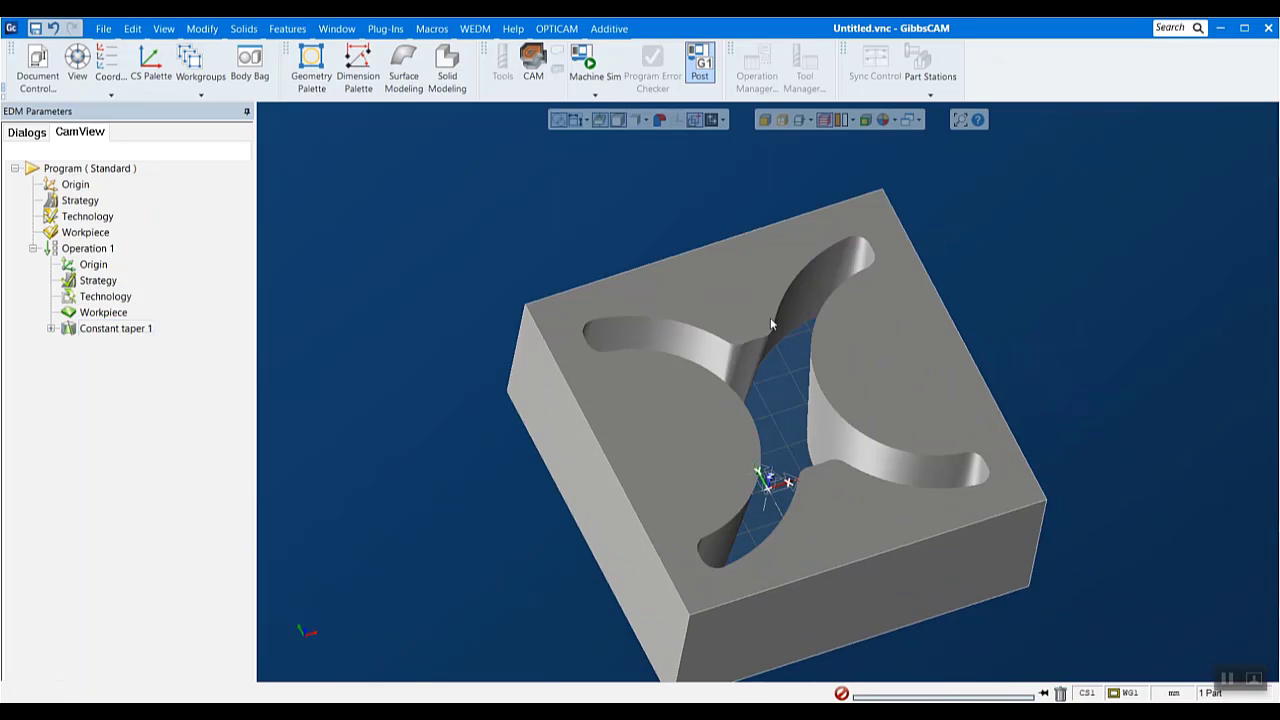
left_click(112, 329)
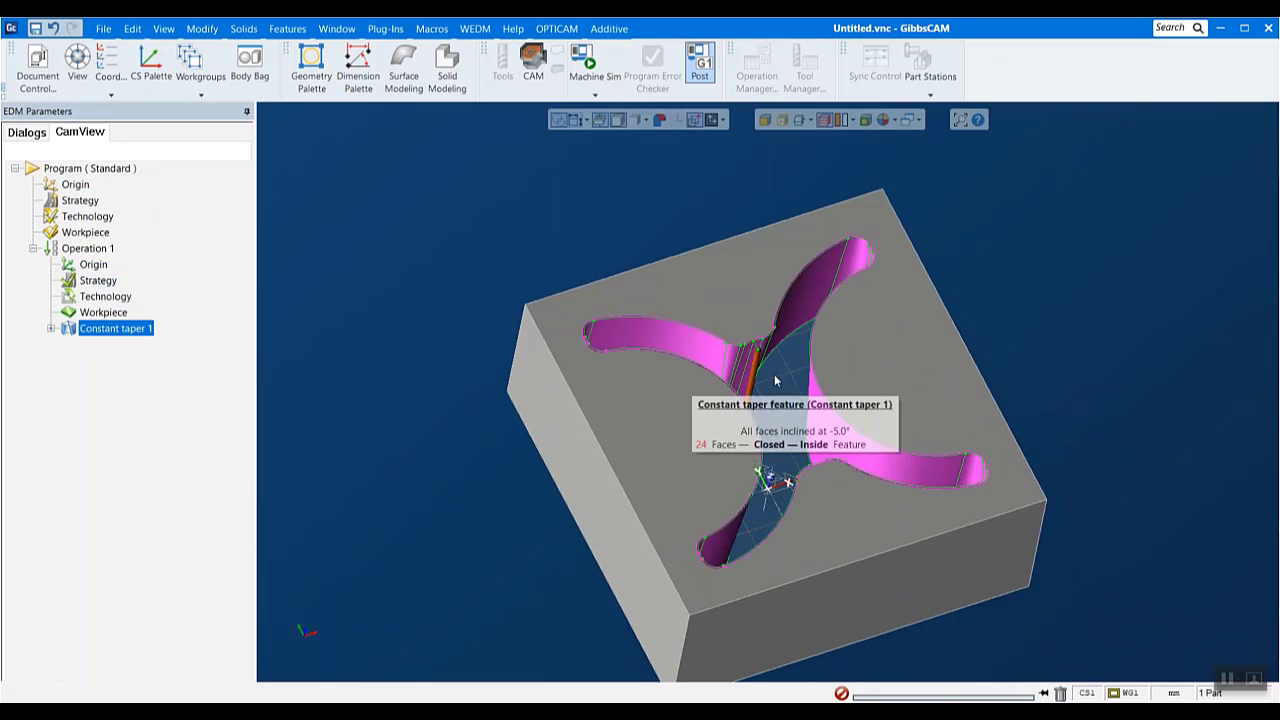
scroll(813, 339, "up", 3)
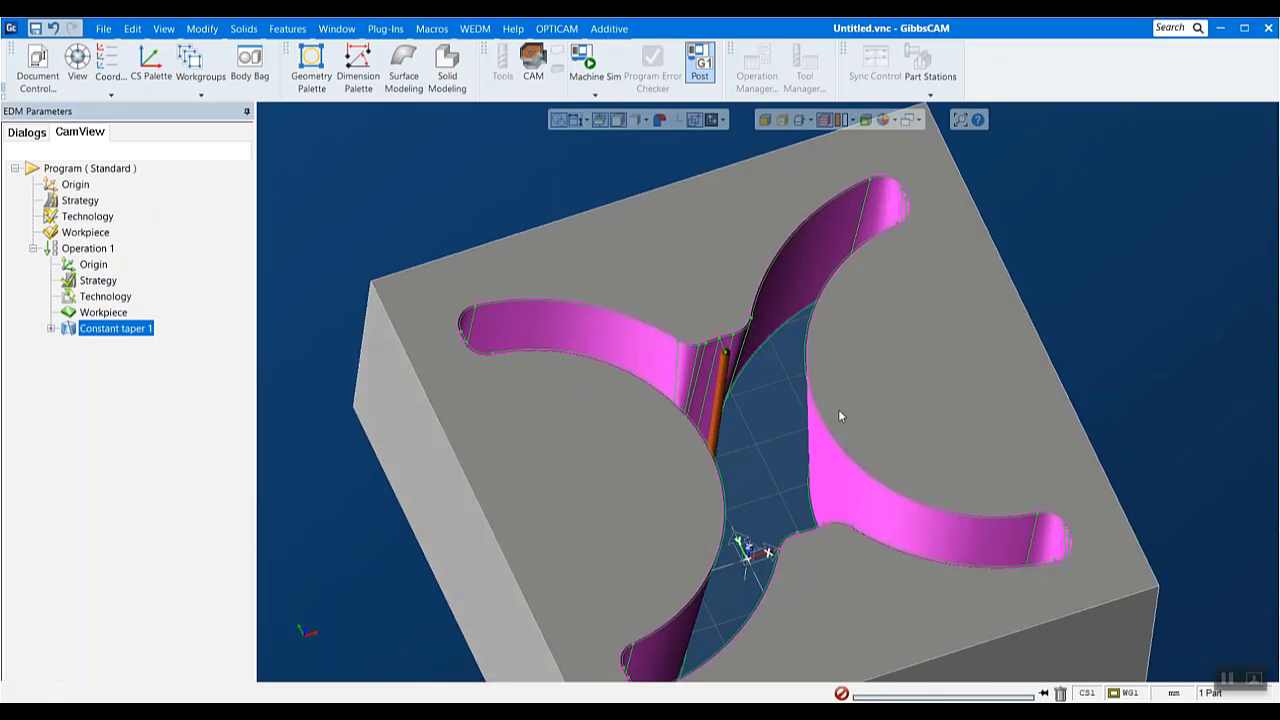
middle_click_drag(839, 414, 755, 447)
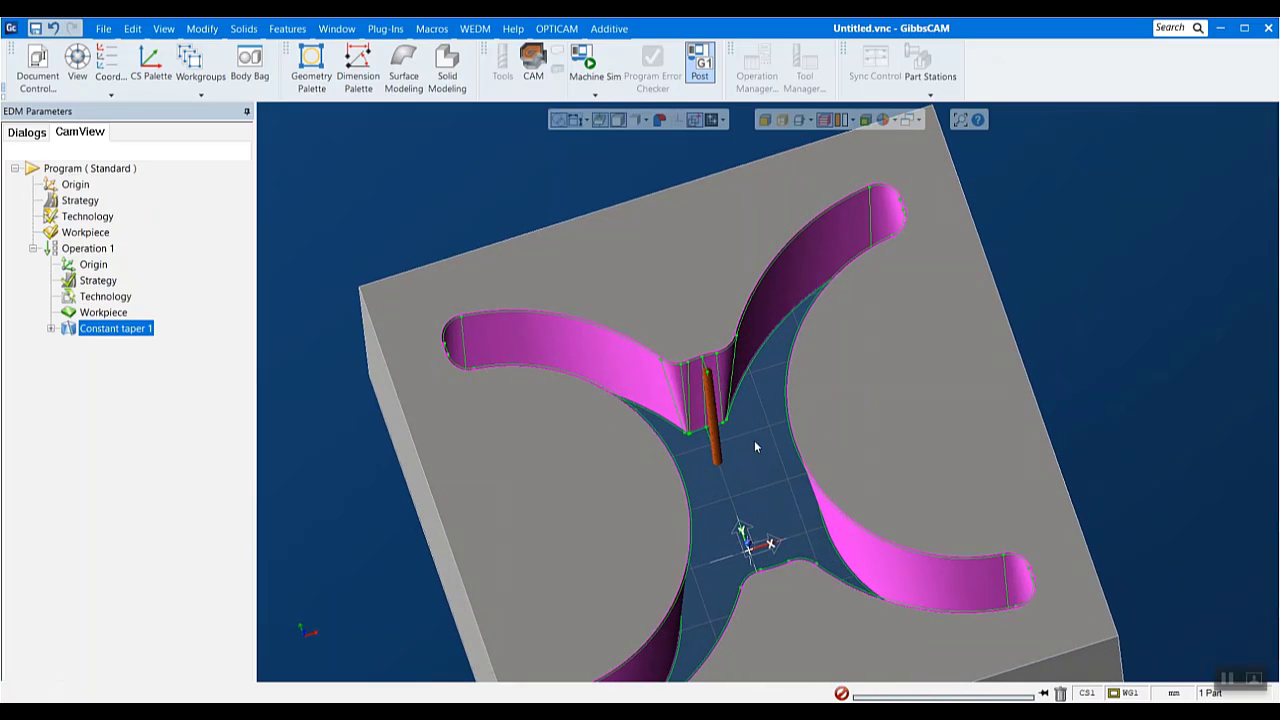
Run the graphic simulation of Operation 1 at a slightly raised speed, watch the tapered wire path through to its end, and close it
right_click(86, 248)
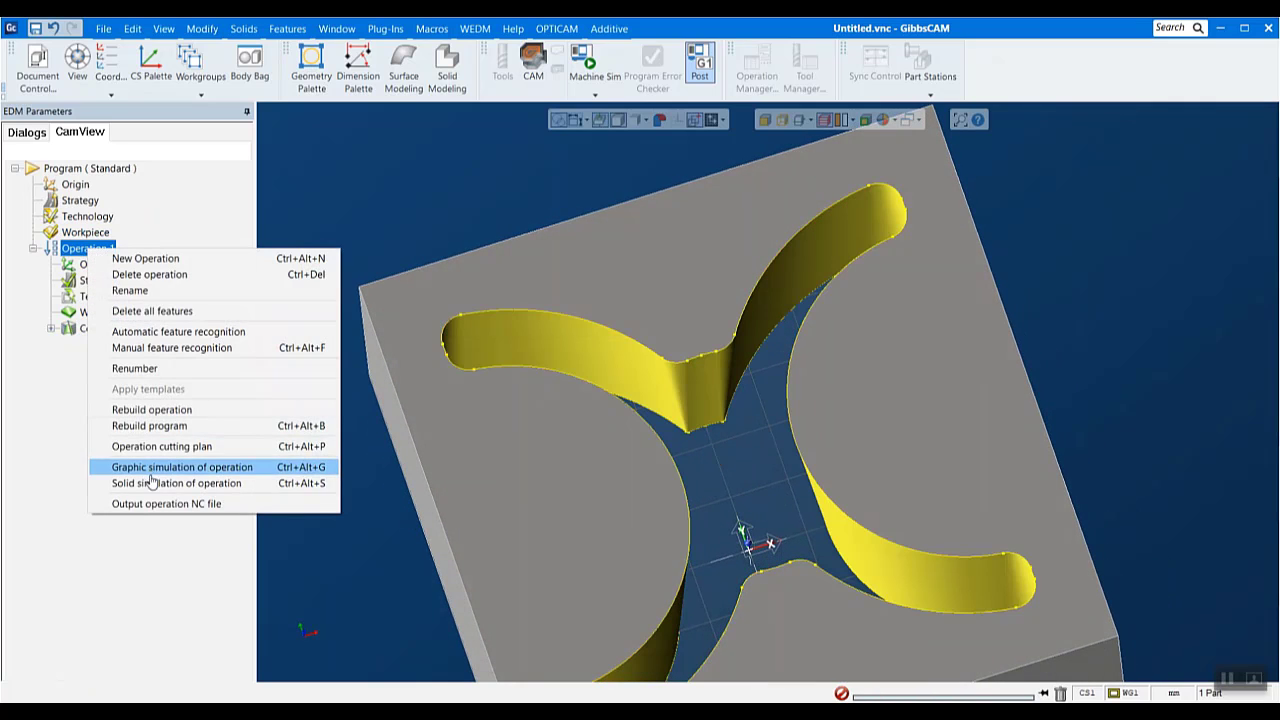
left_click(150, 467)
middle_click_drag(712, 495, 734, 351)
scroll(734, 351, "down", 2)
left_click(101, 254)
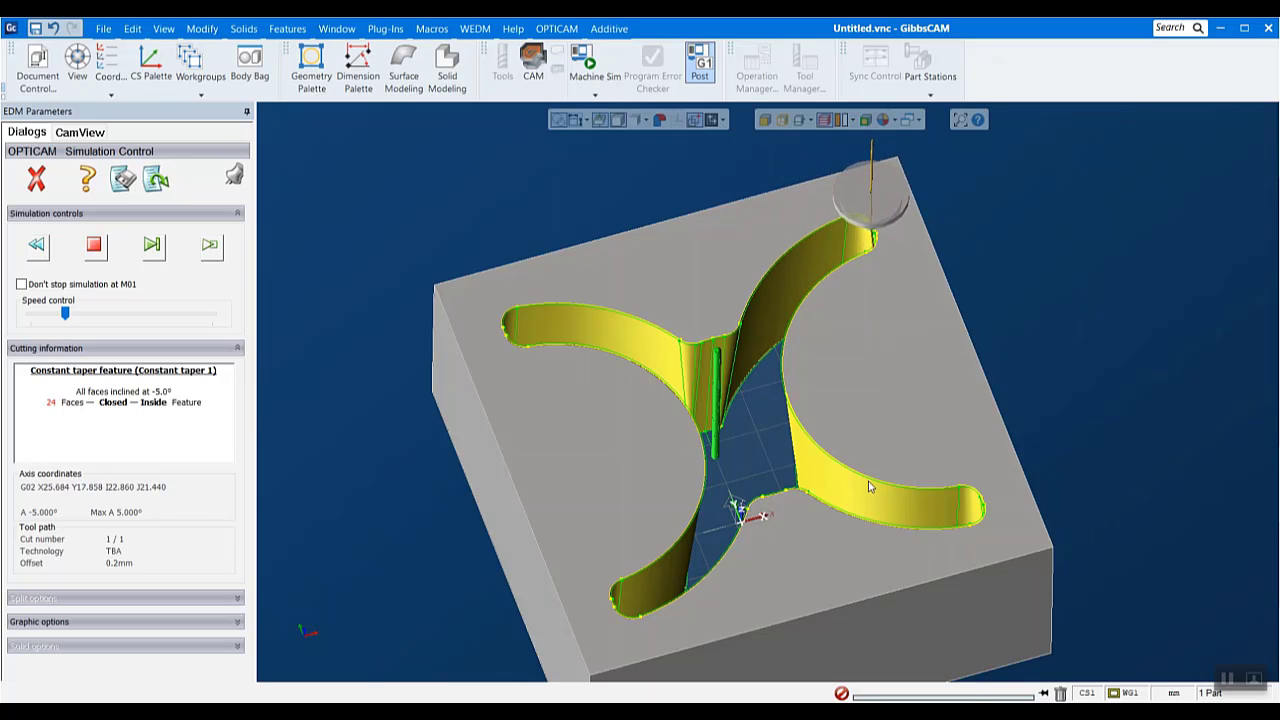
middle_click_drag(632, 484, 712, 585)
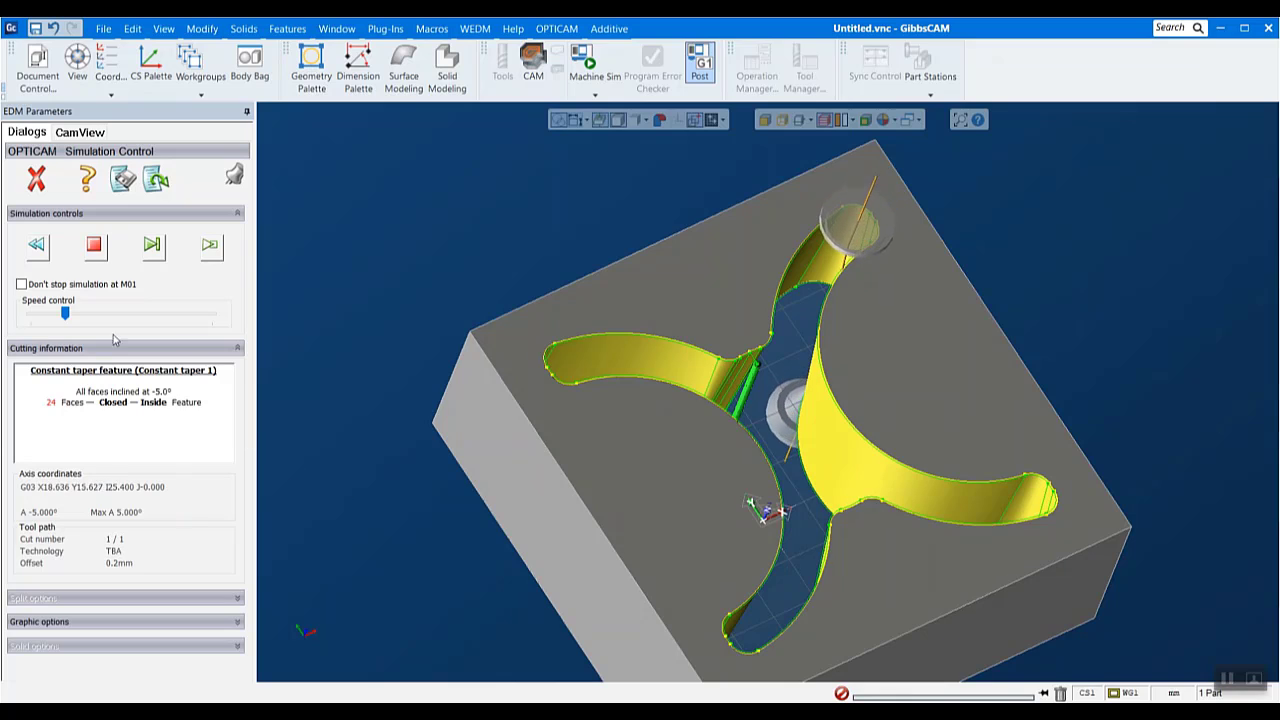
left_click_drag(65, 313, 83, 313)
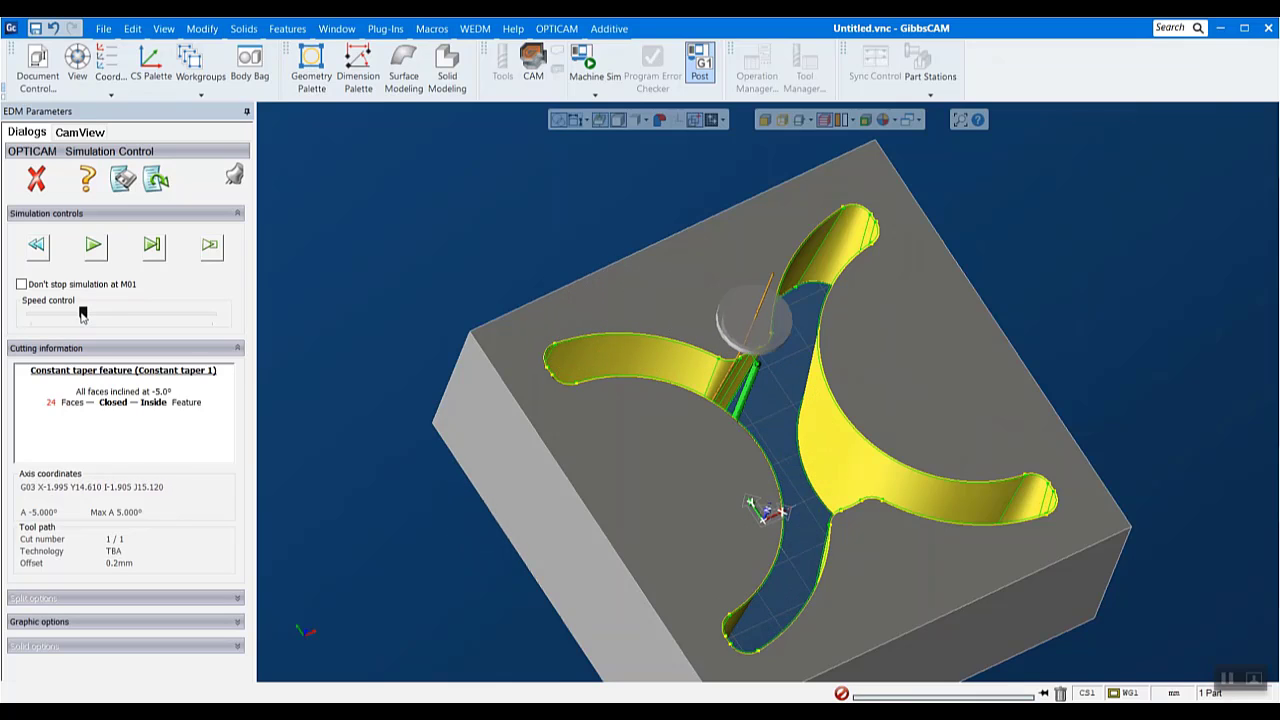
middle_click_drag(394, 563, 495, 343)
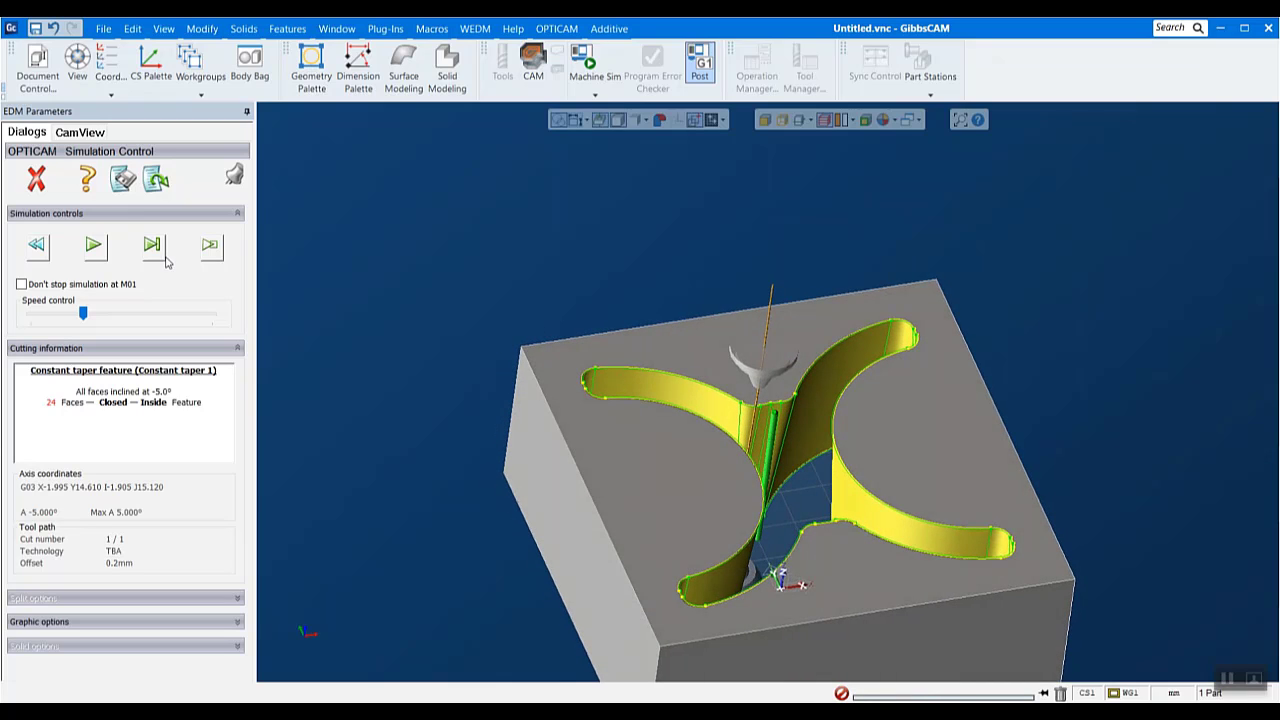
left_click(94, 247)
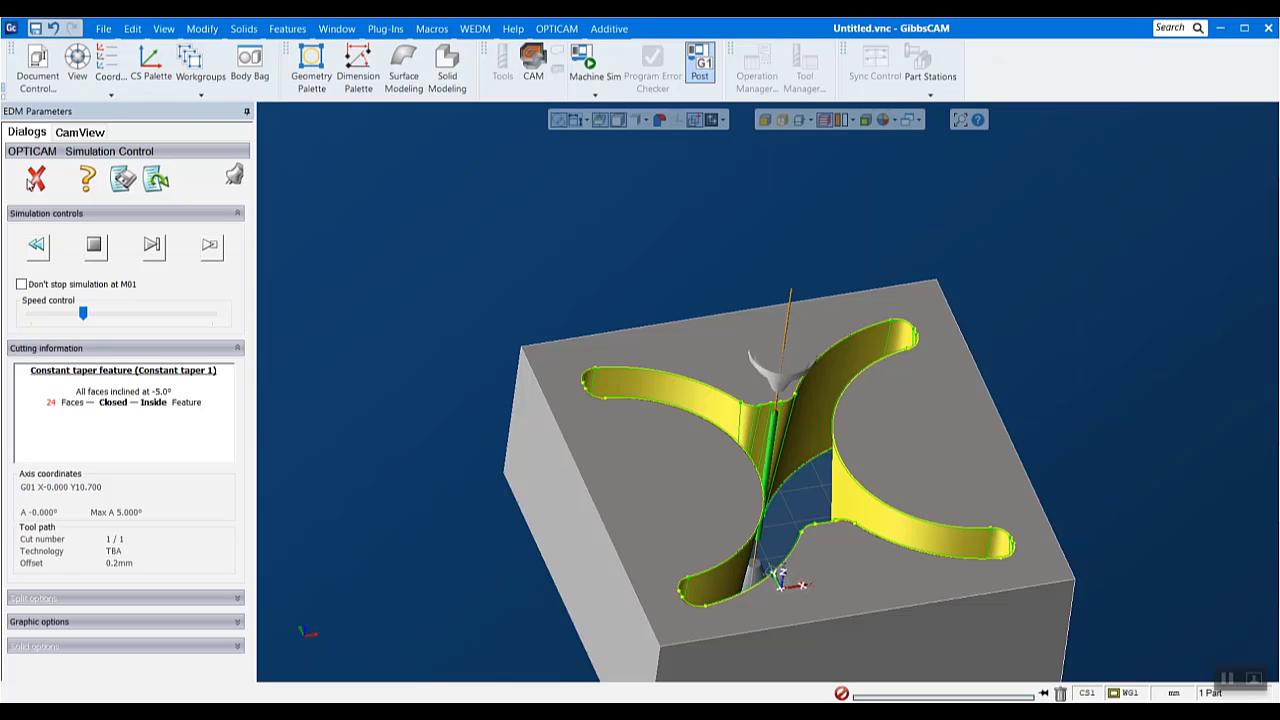
left_click(35, 179)
scroll(1223, 521, "down", 2)
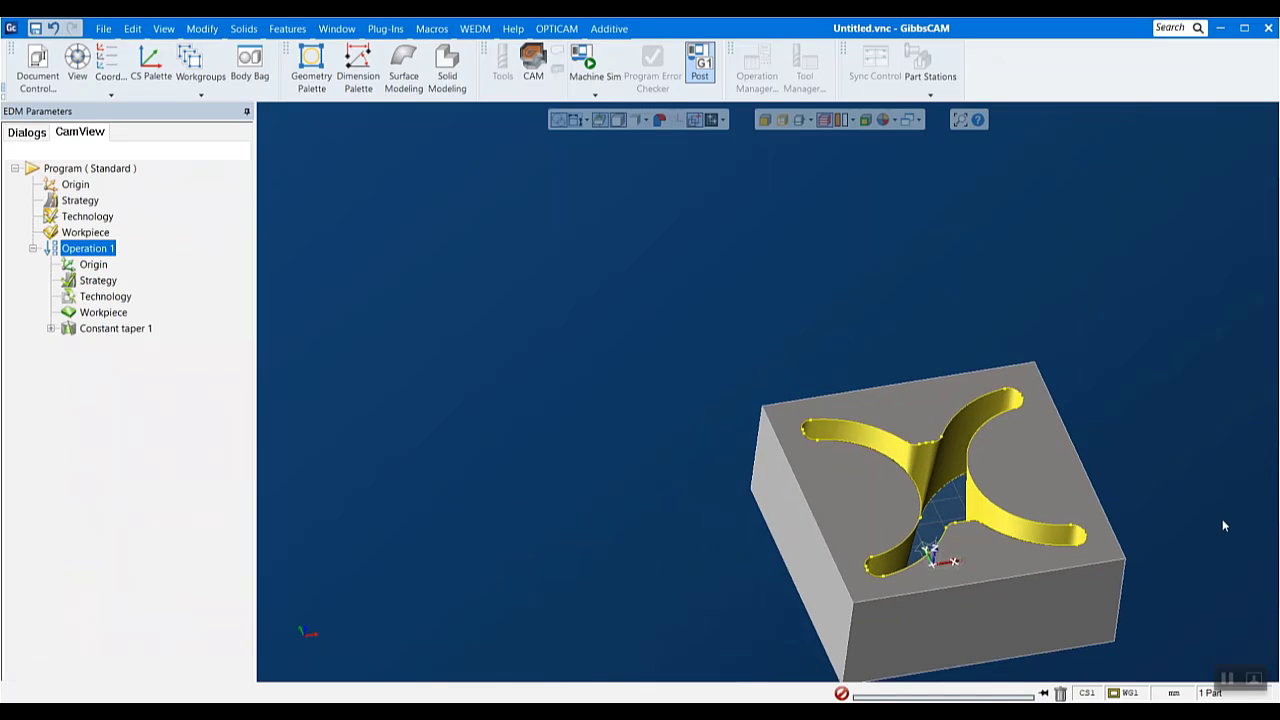
scroll(1217, 515, "up", 3)
middle_click_drag(1091, 542, 1031, 454)
scroll(1032, 466, "down", 5)
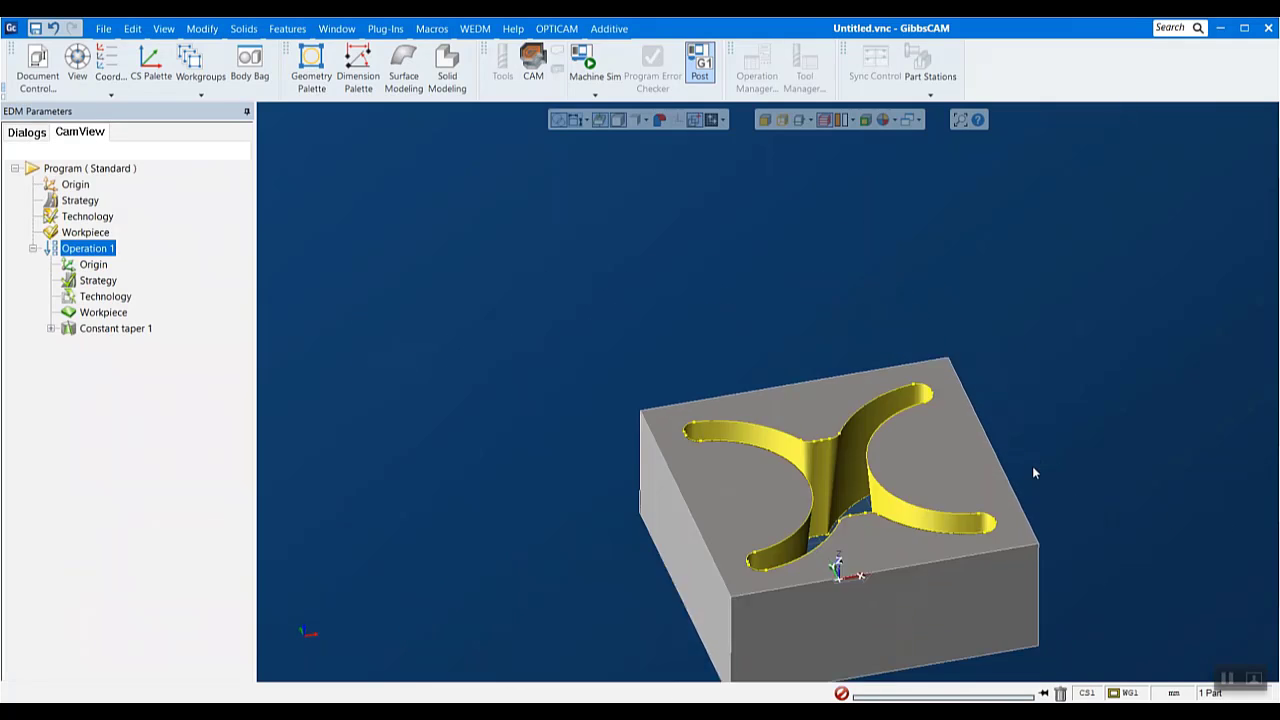
left_click_drag(614, 339, 1154, 697)
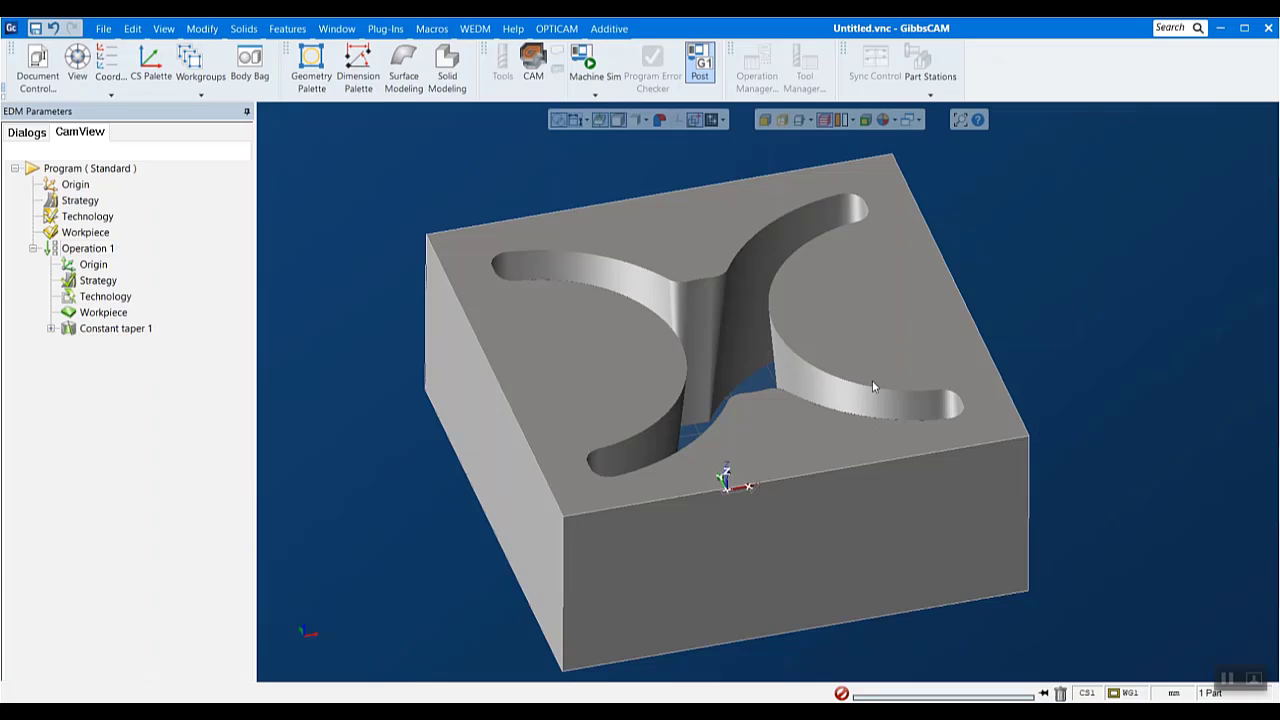
Load the MITSUBISHI postprocessor for the program and apply the Soft Brass 0.25 mm wire technology for 10 mm steel with 3 cuts
left_click(551, 28)
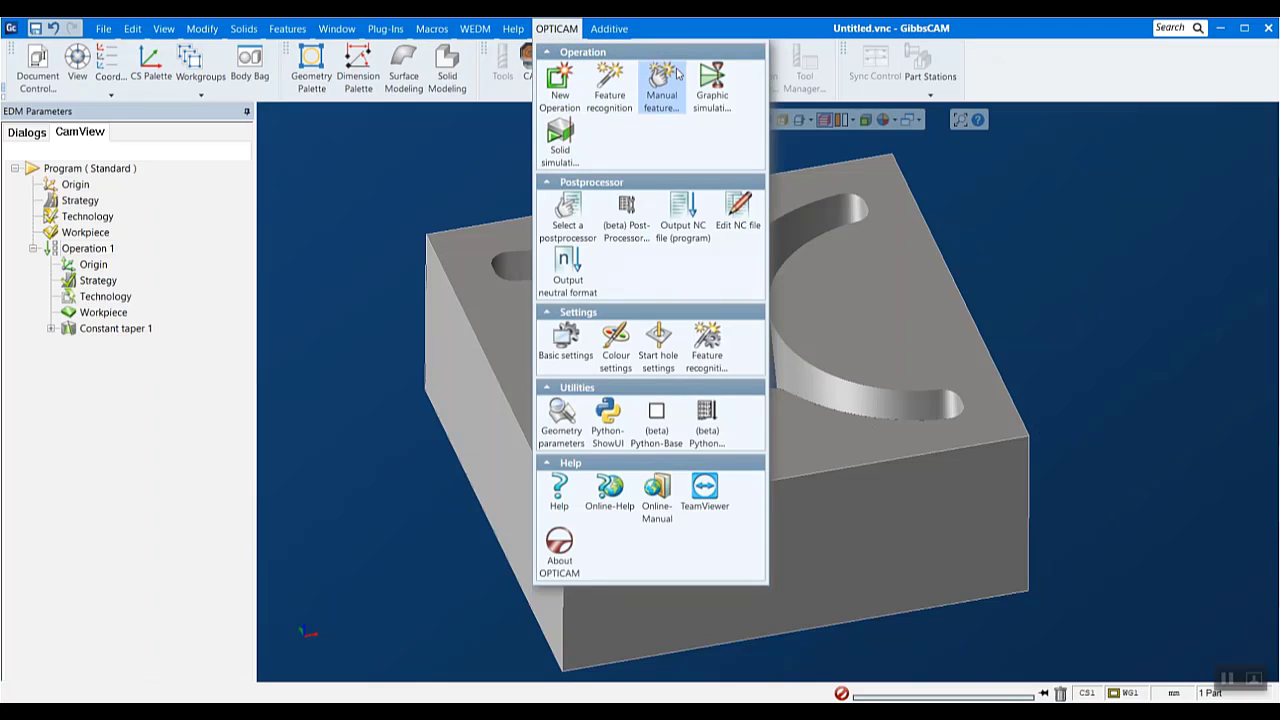
left_click(567, 213)
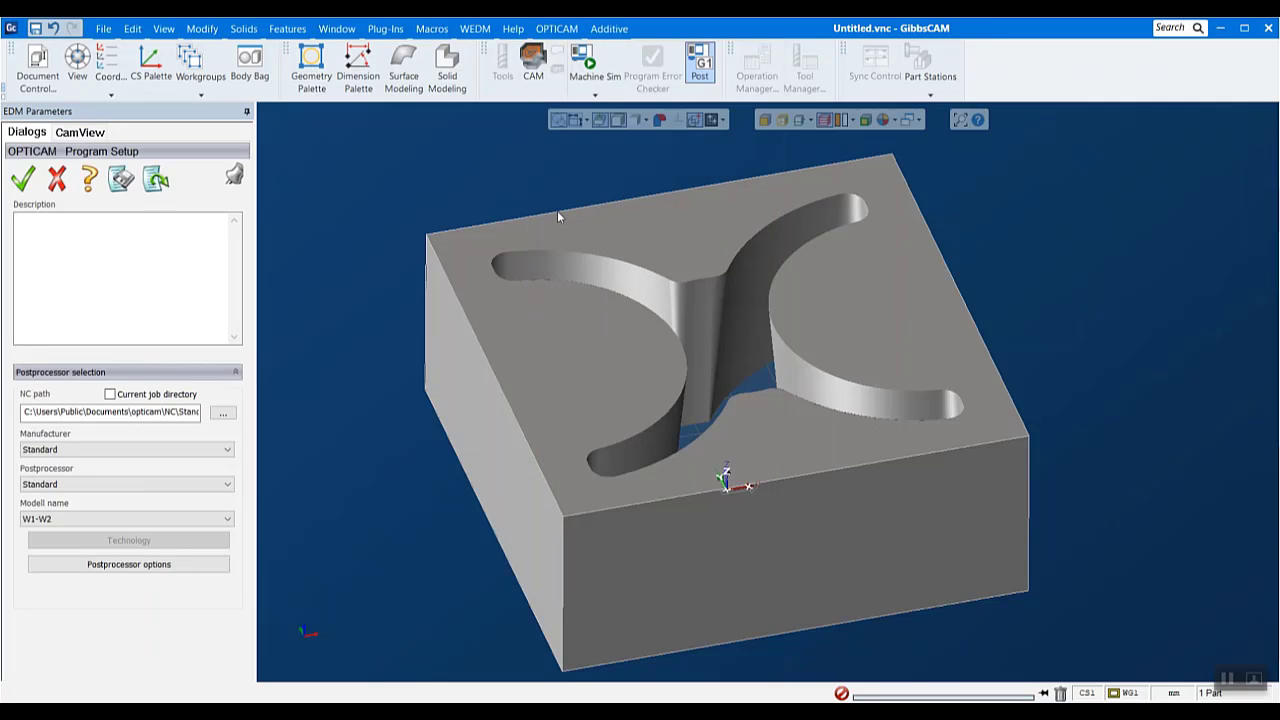
left_click(153, 450)
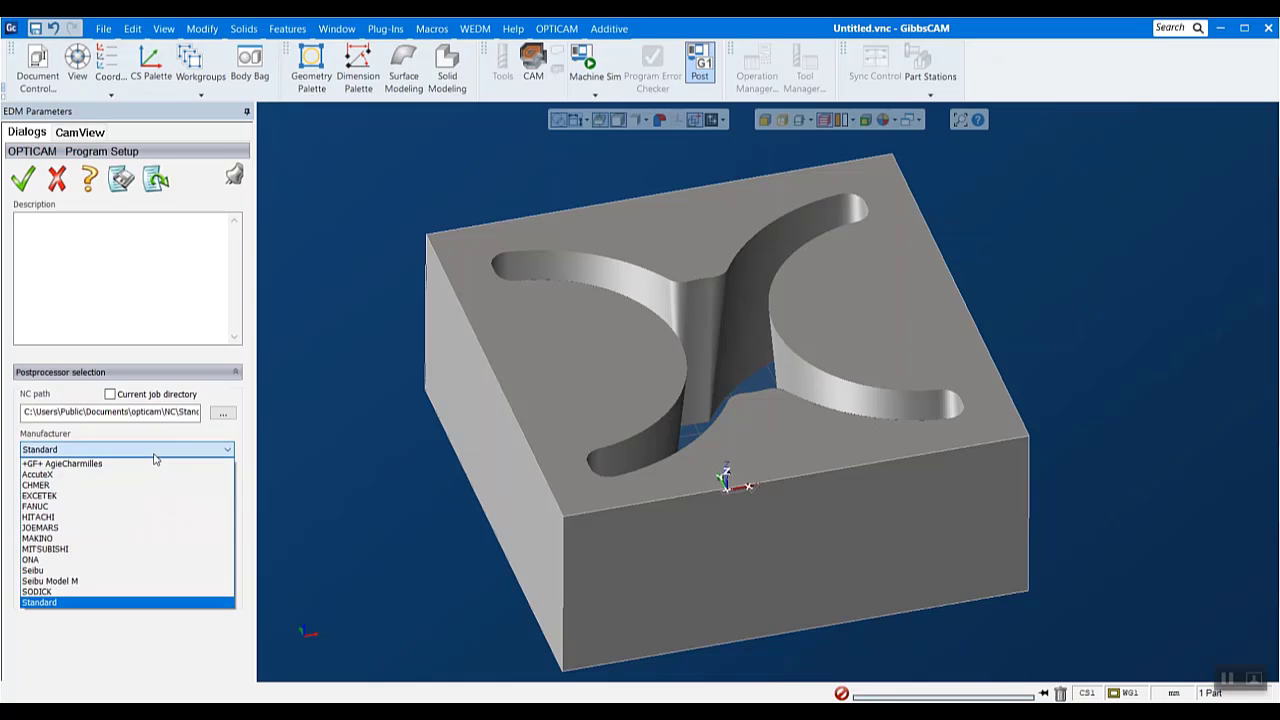
left_click(46, 549)
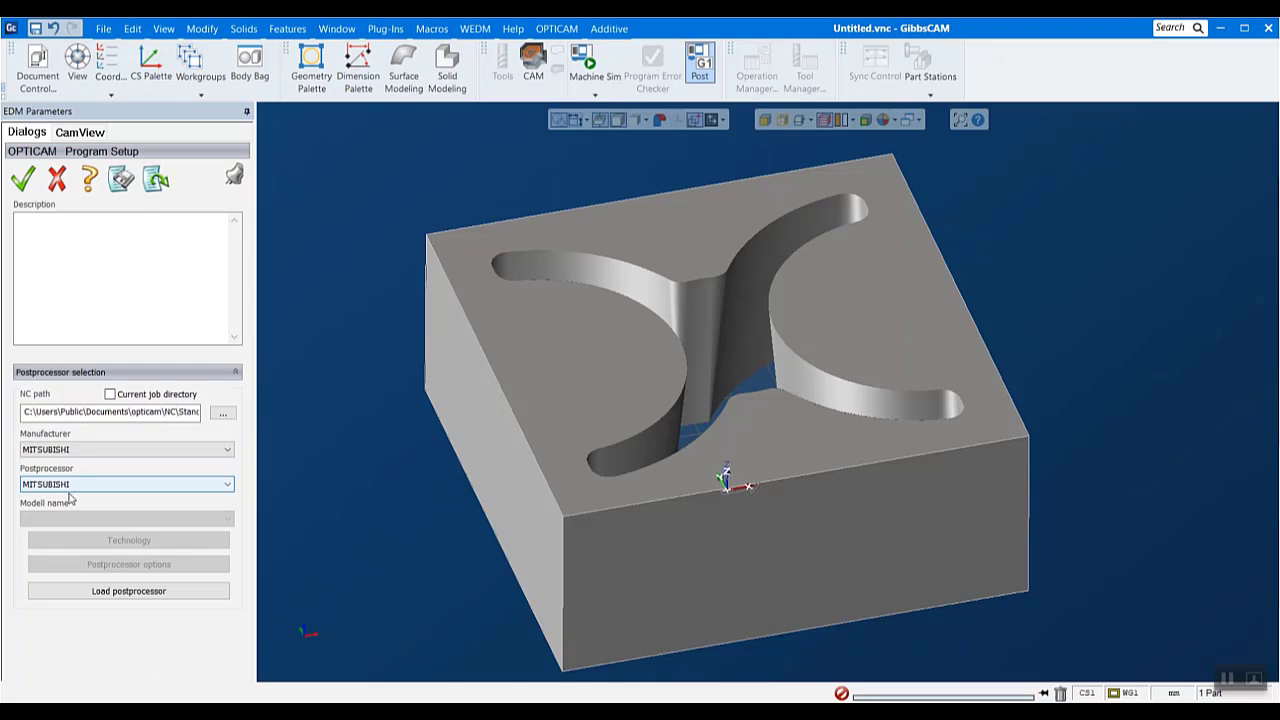
left_click(131, 594)
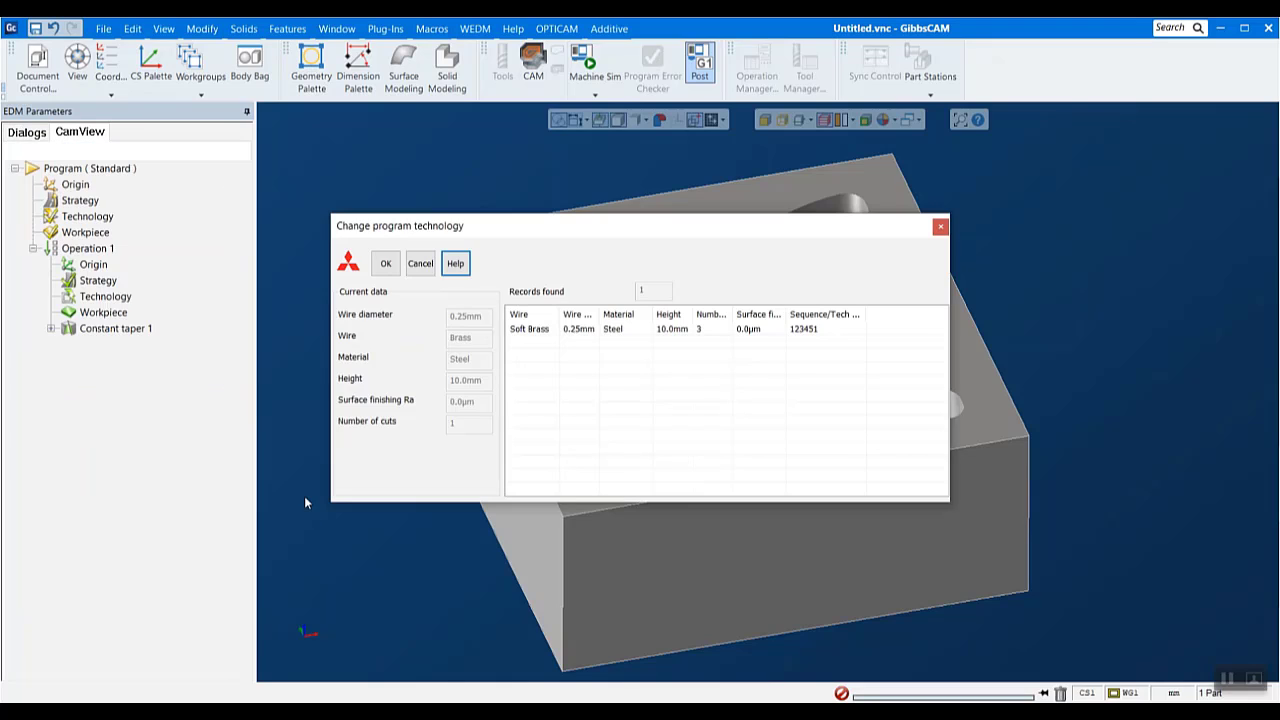
left_click(533, 330)
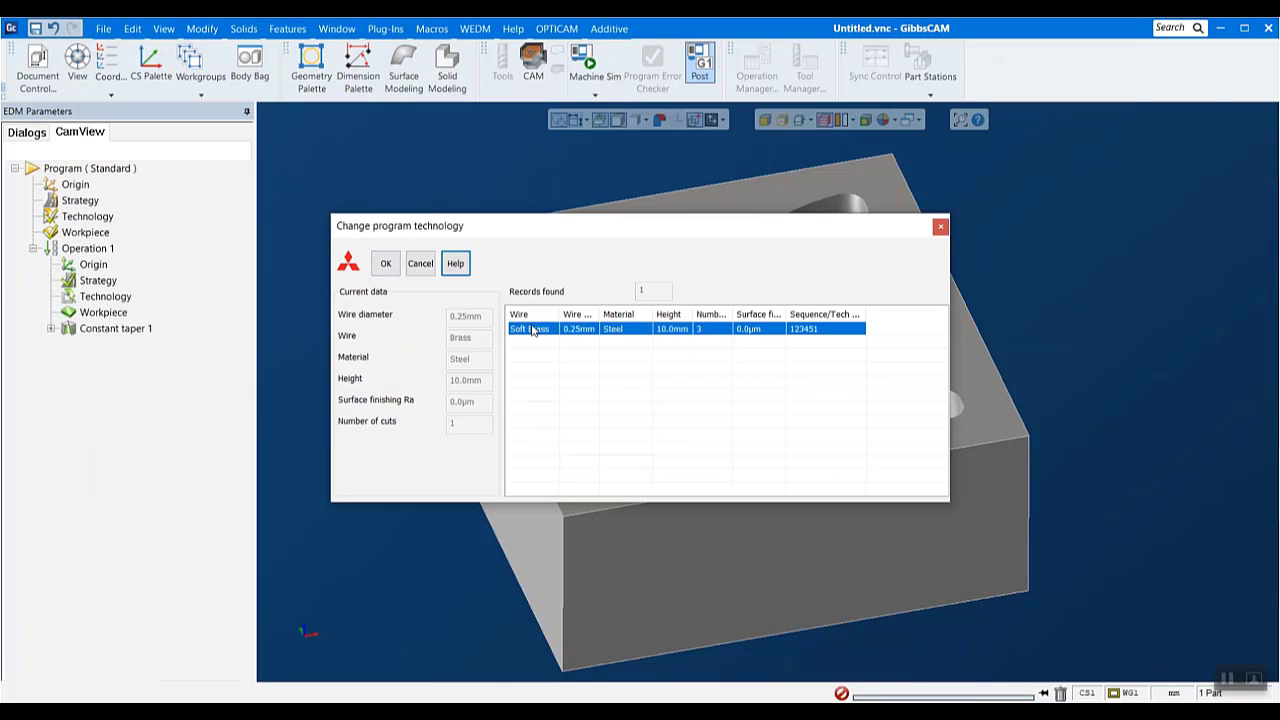
left_click(385, 263)
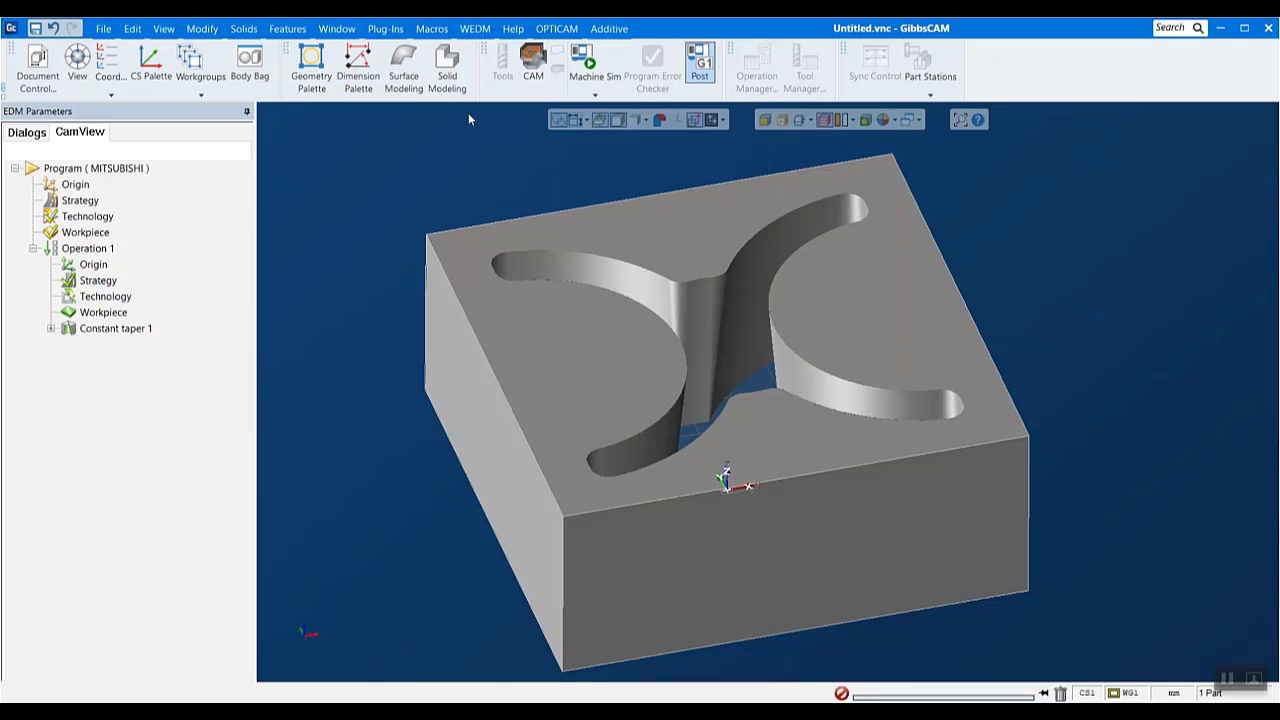
Set the MITSUBISHI machine model to FXA in the program setup and load the postprocessor
left_click(554, 29)
left_click(574, 210)
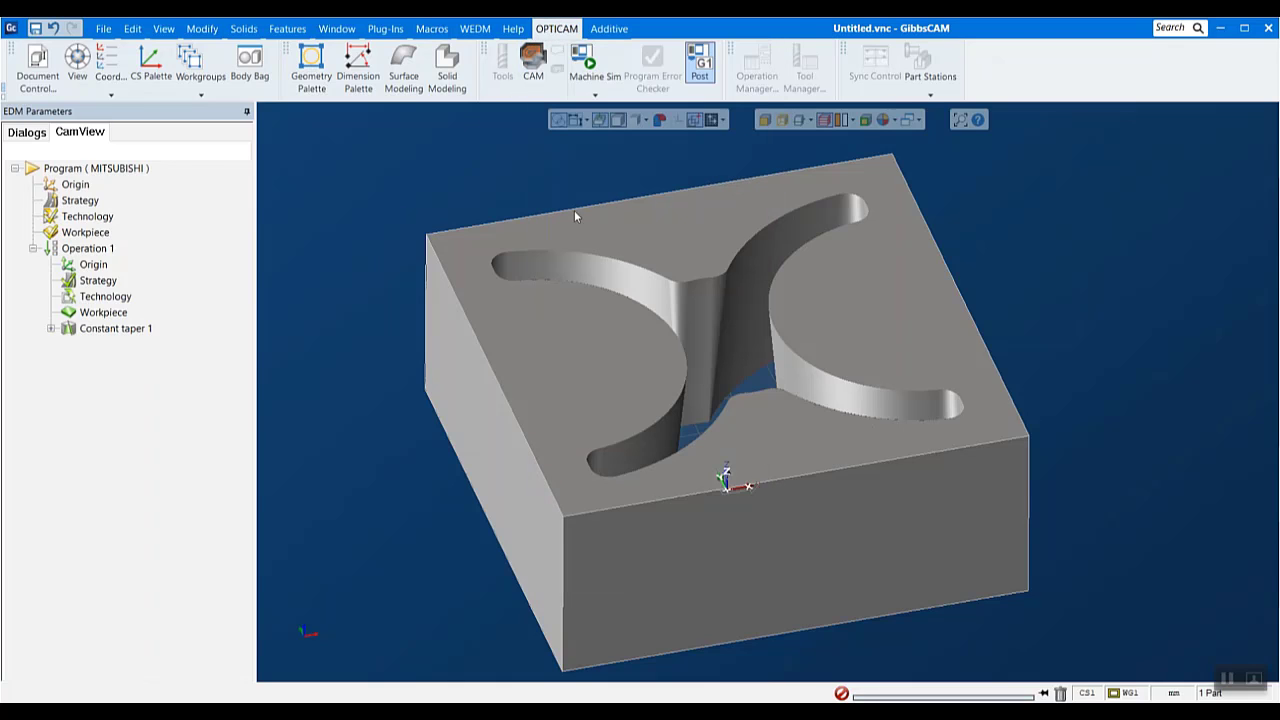
left_click(85, 519)
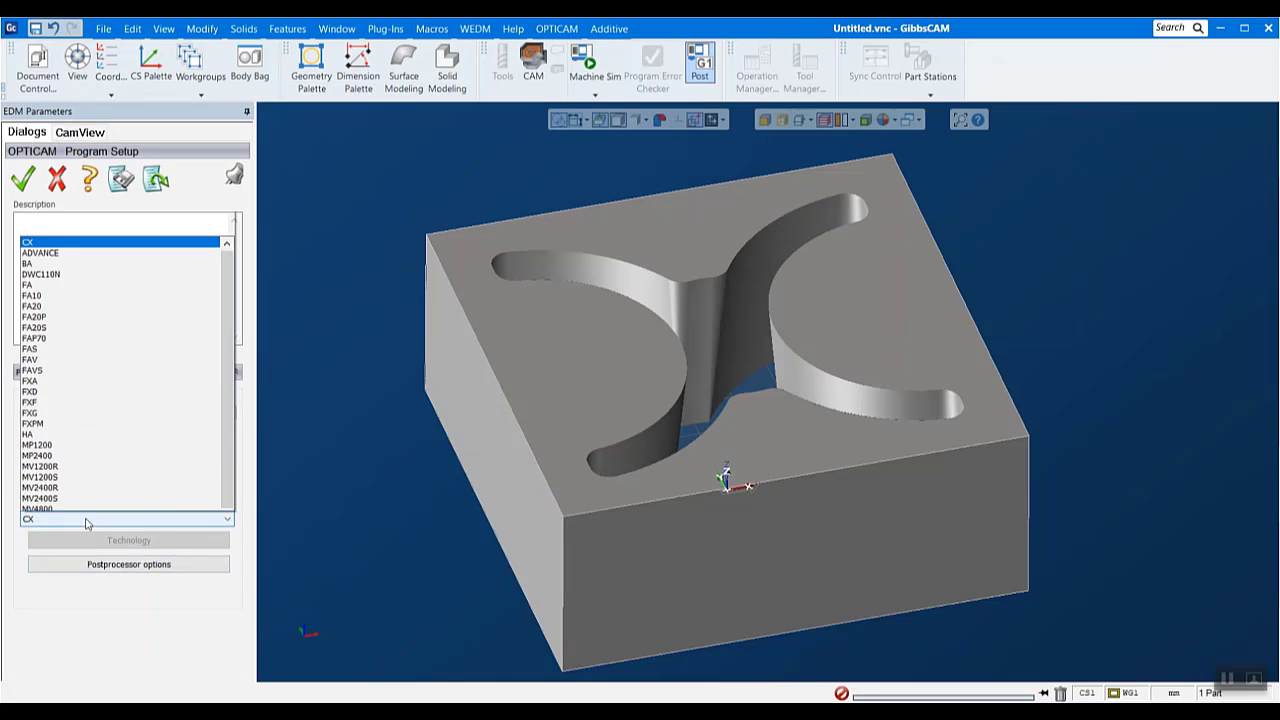
left_click(29, 336)
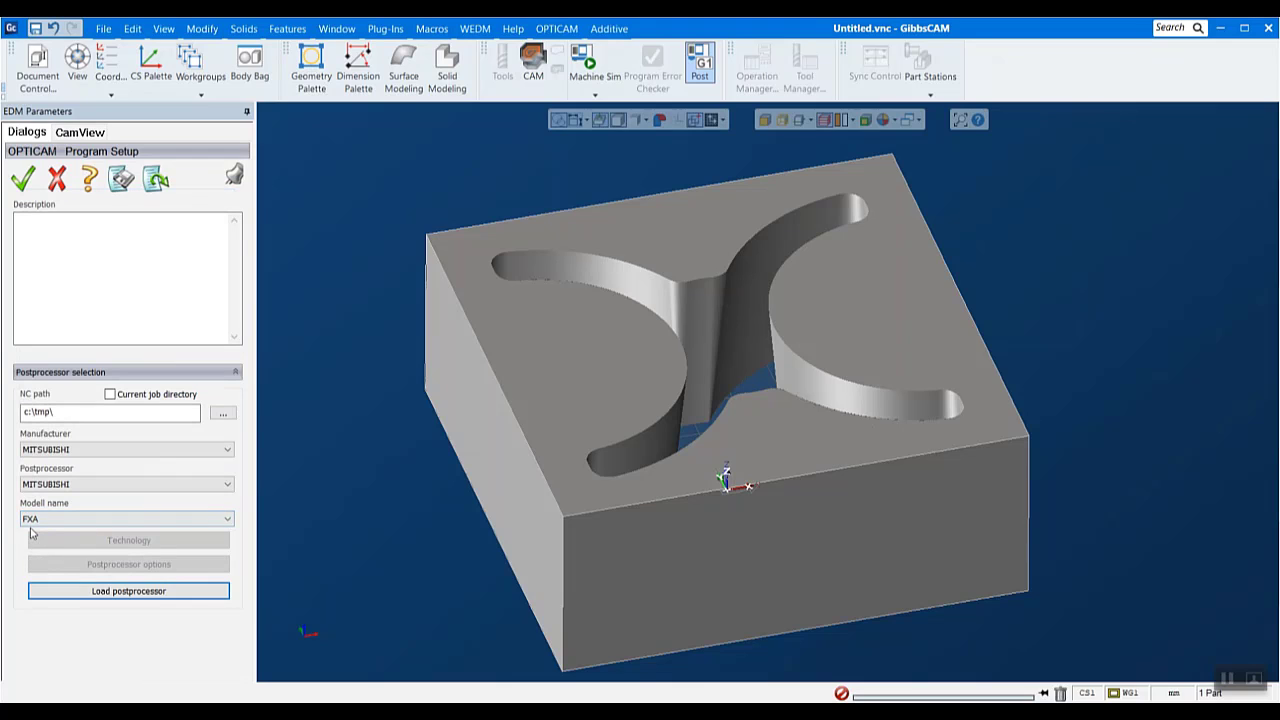
left_click(113, 592)
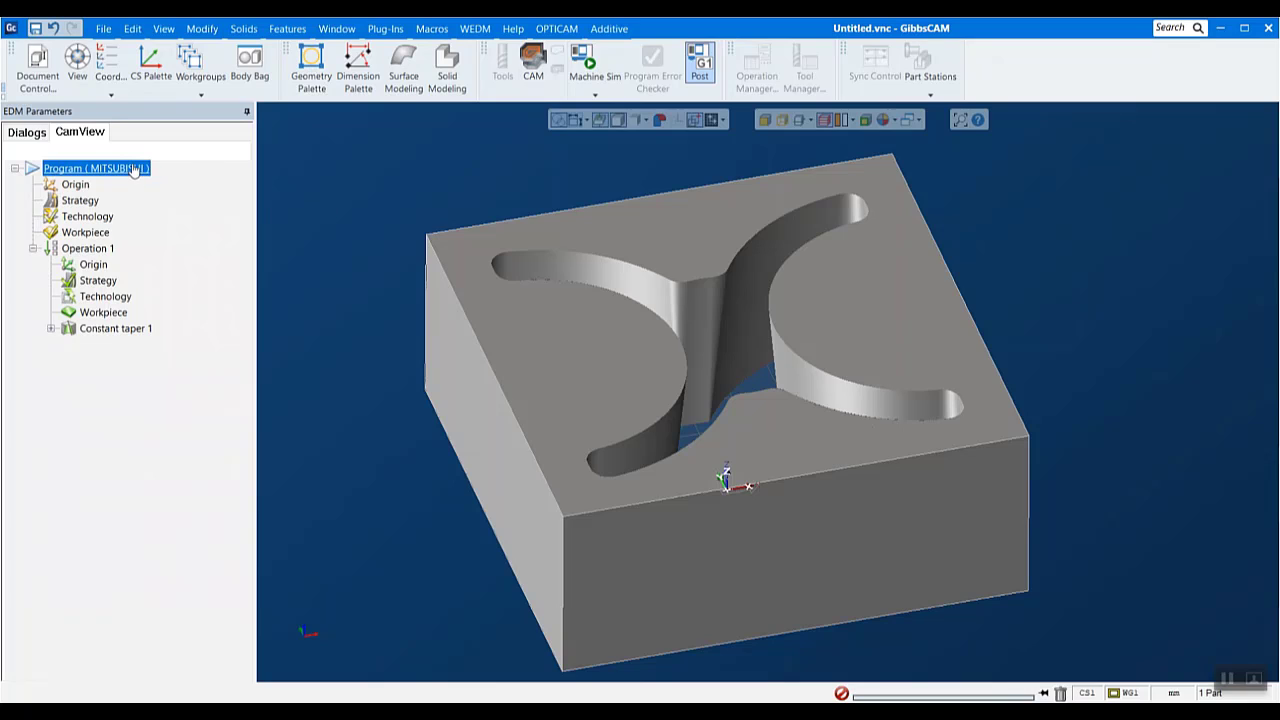
Start loading Mitsubishi technology for the program from the mitsubishi__newmv4800_brd_b13w134_a7 database
double_click(85, 217)
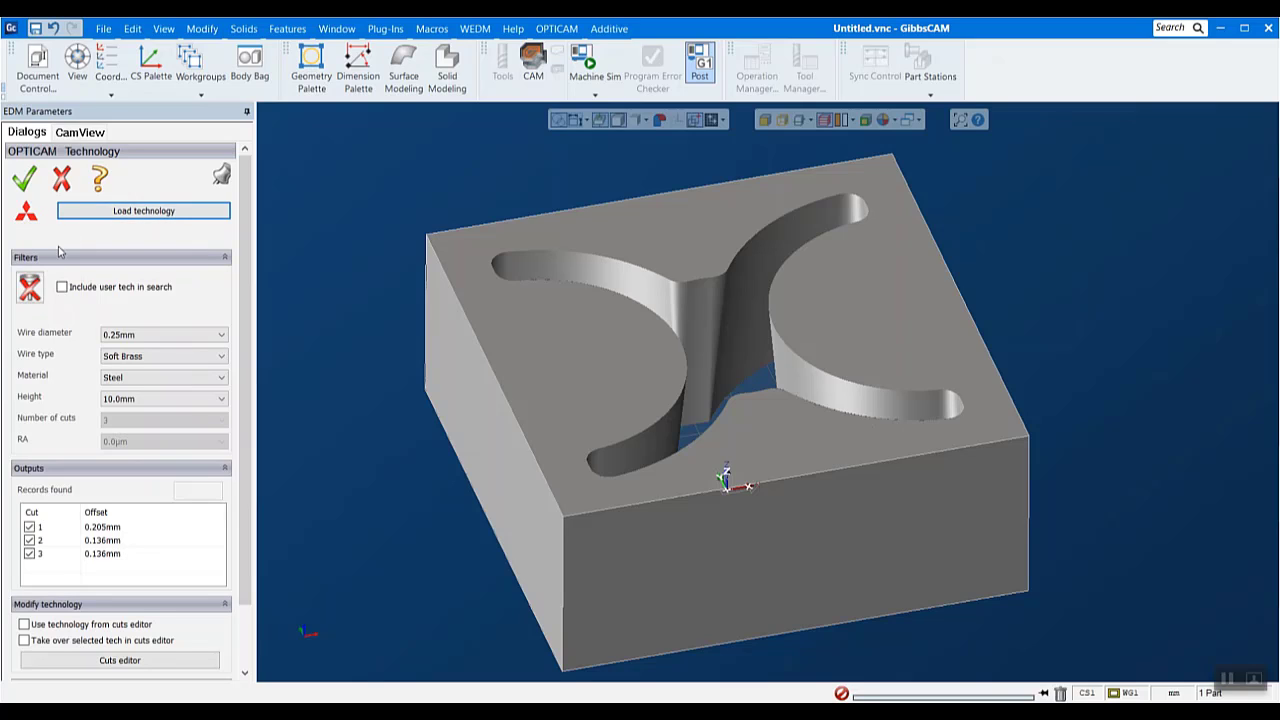
left_click(116, 211)
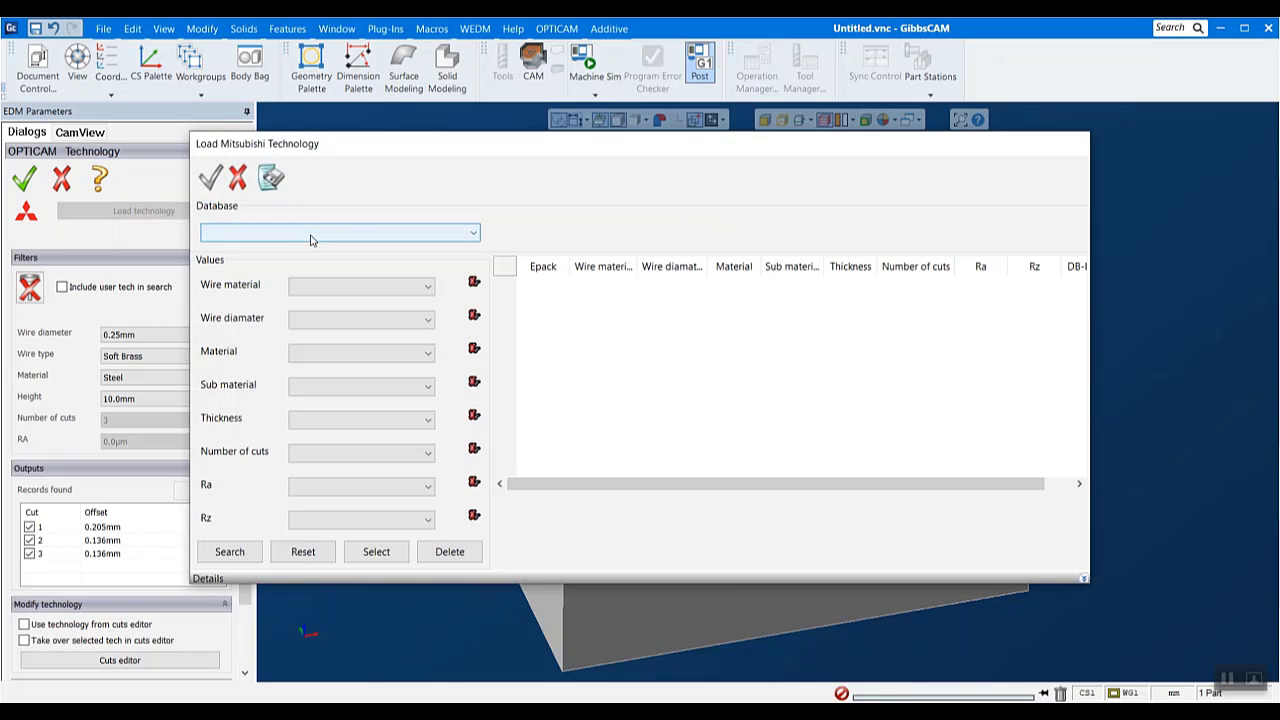
left_click(310, 234)
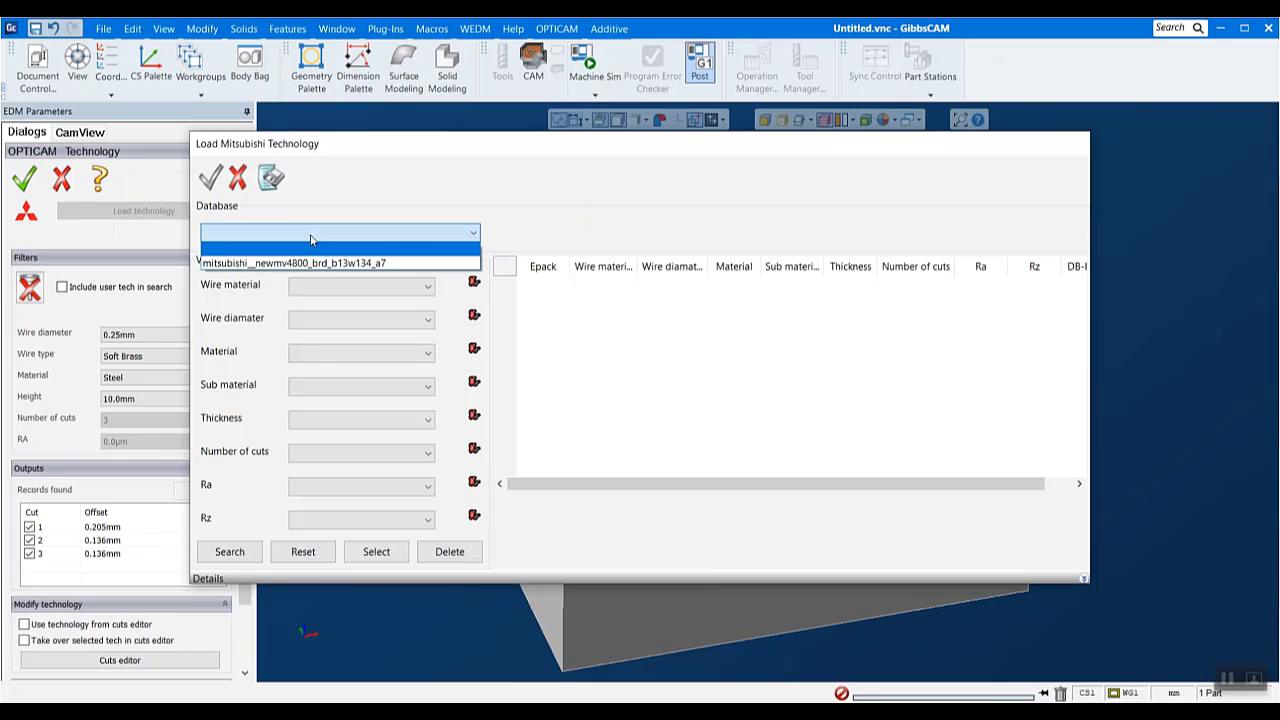
left_click(327, 263)
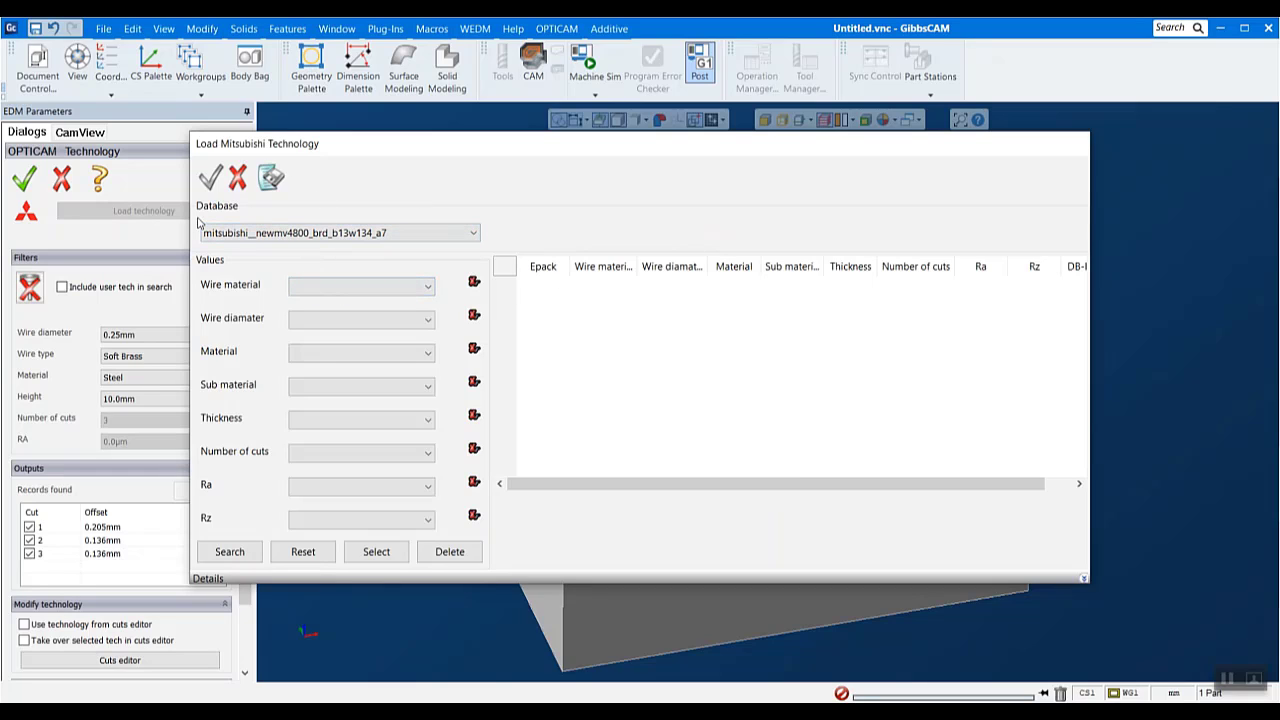
Search the technology database for Brass wire of 0.2 diameter cutting STEEL
left_click(355, 295)
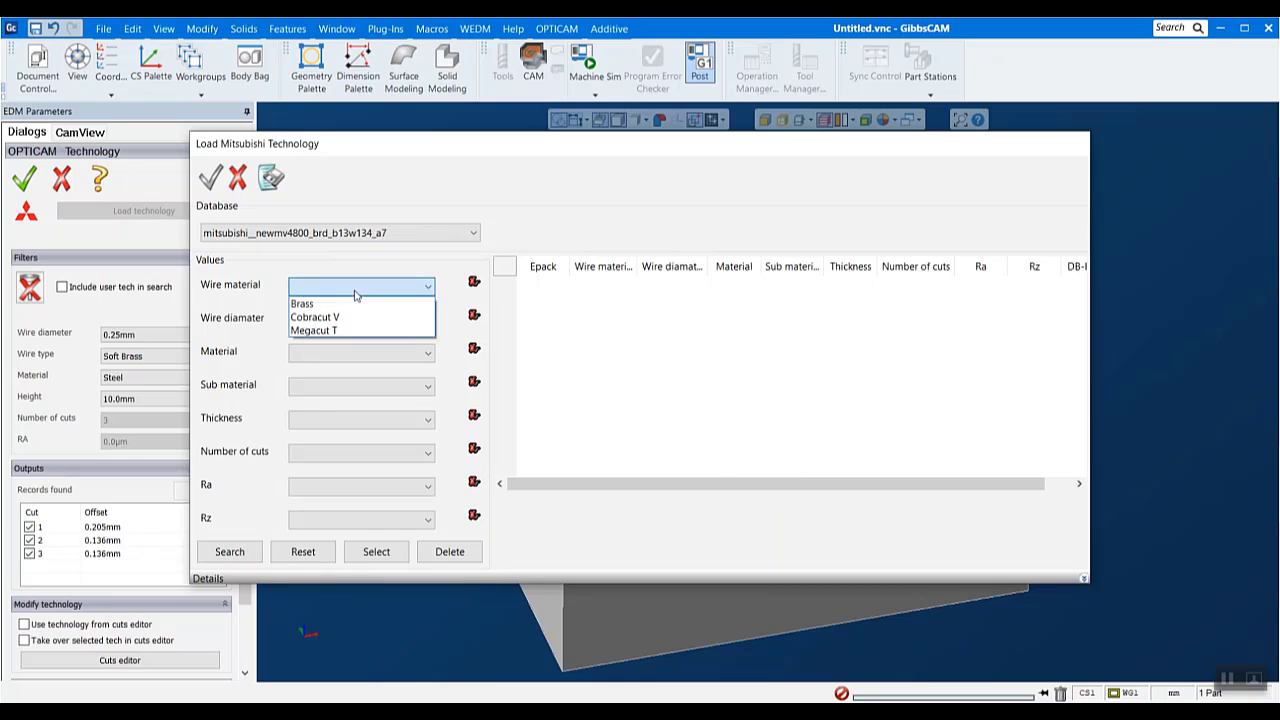
left_click(347, 306)
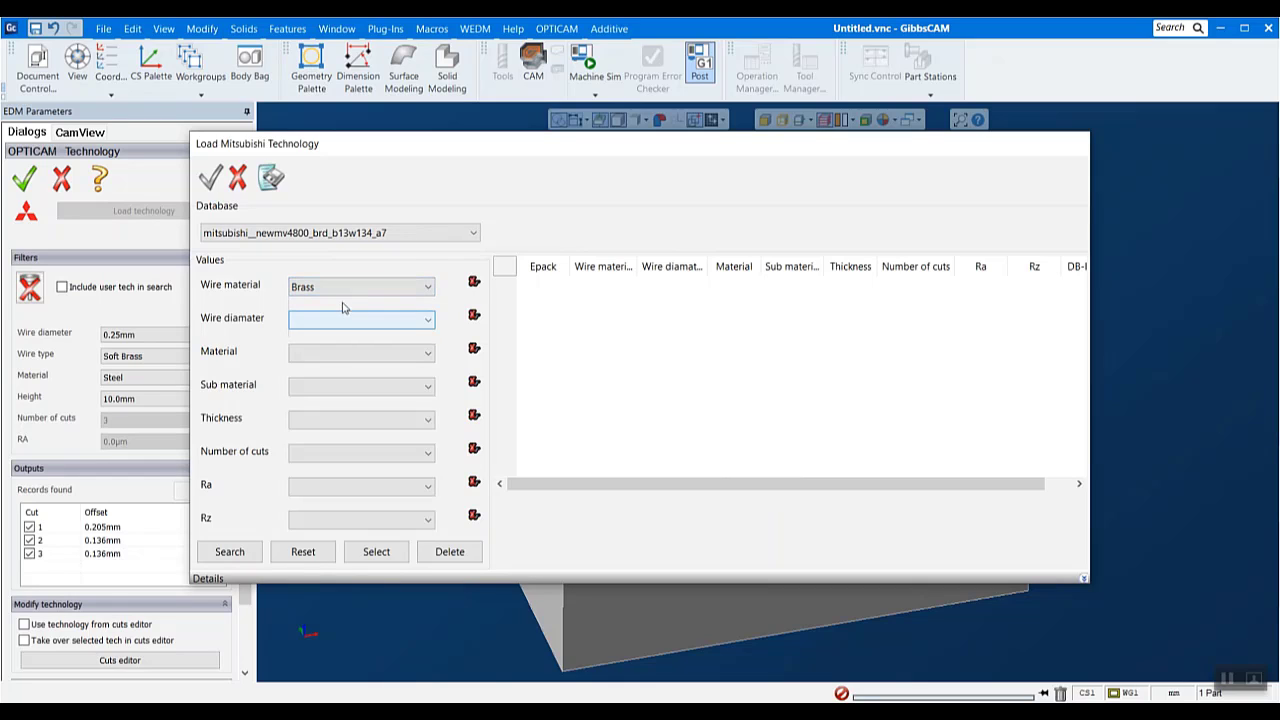
left_click(320, 319)
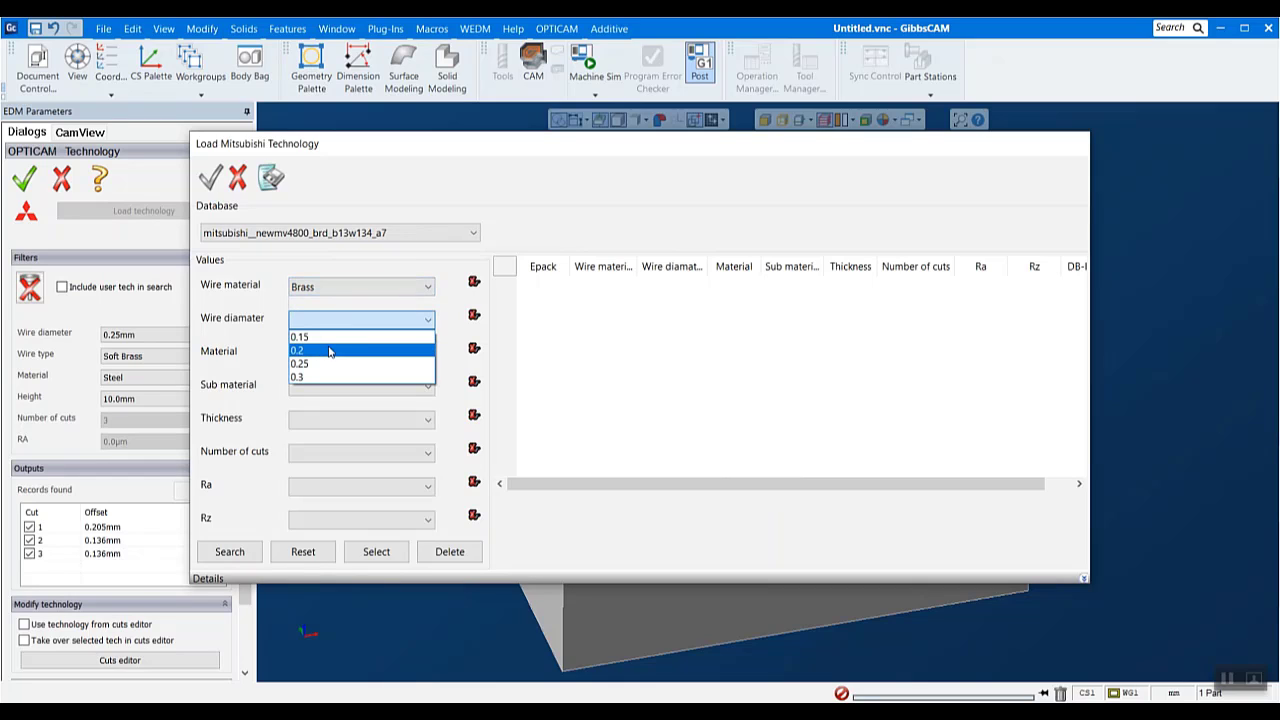
left_click(331, 350)
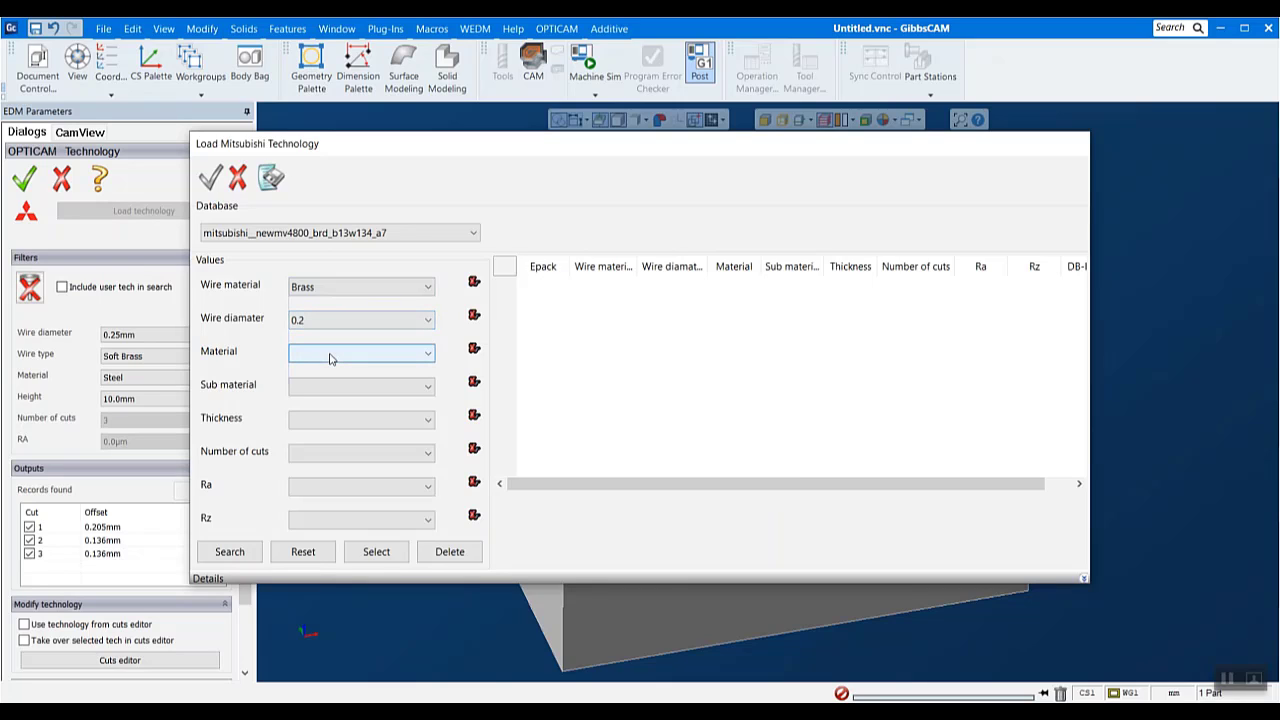
left_click(331, 358)
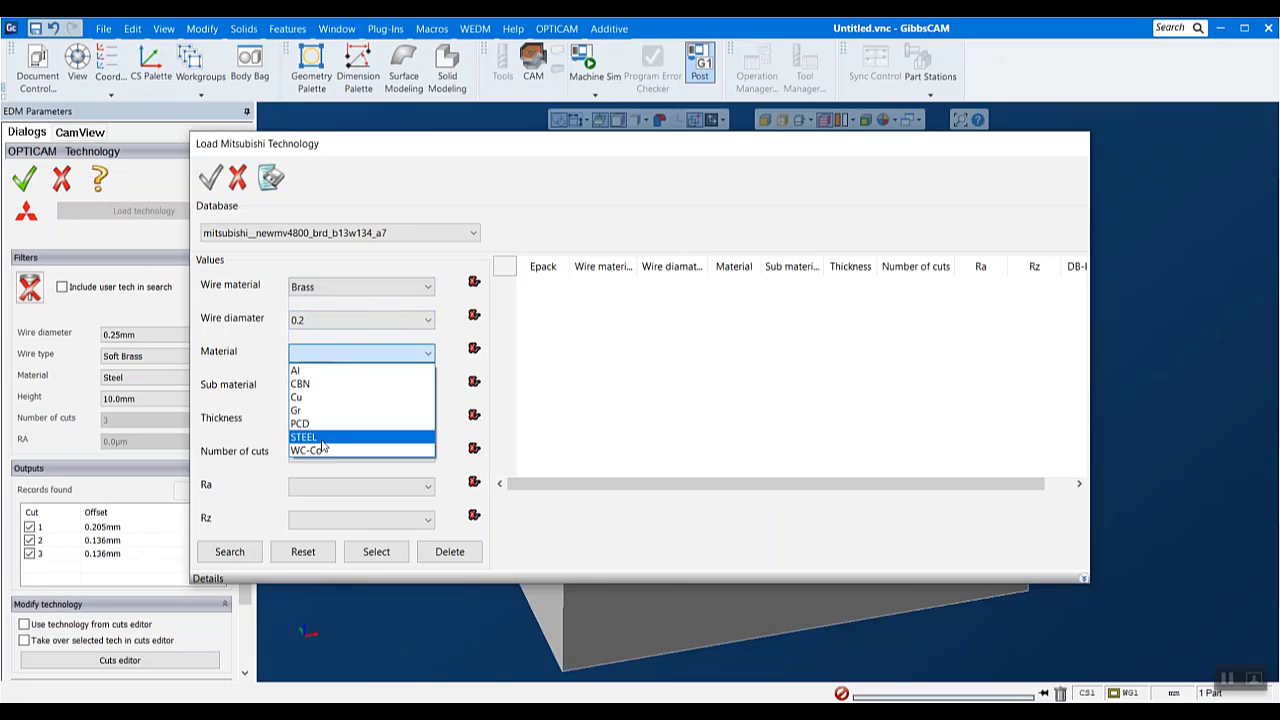
left_click(323, 440)
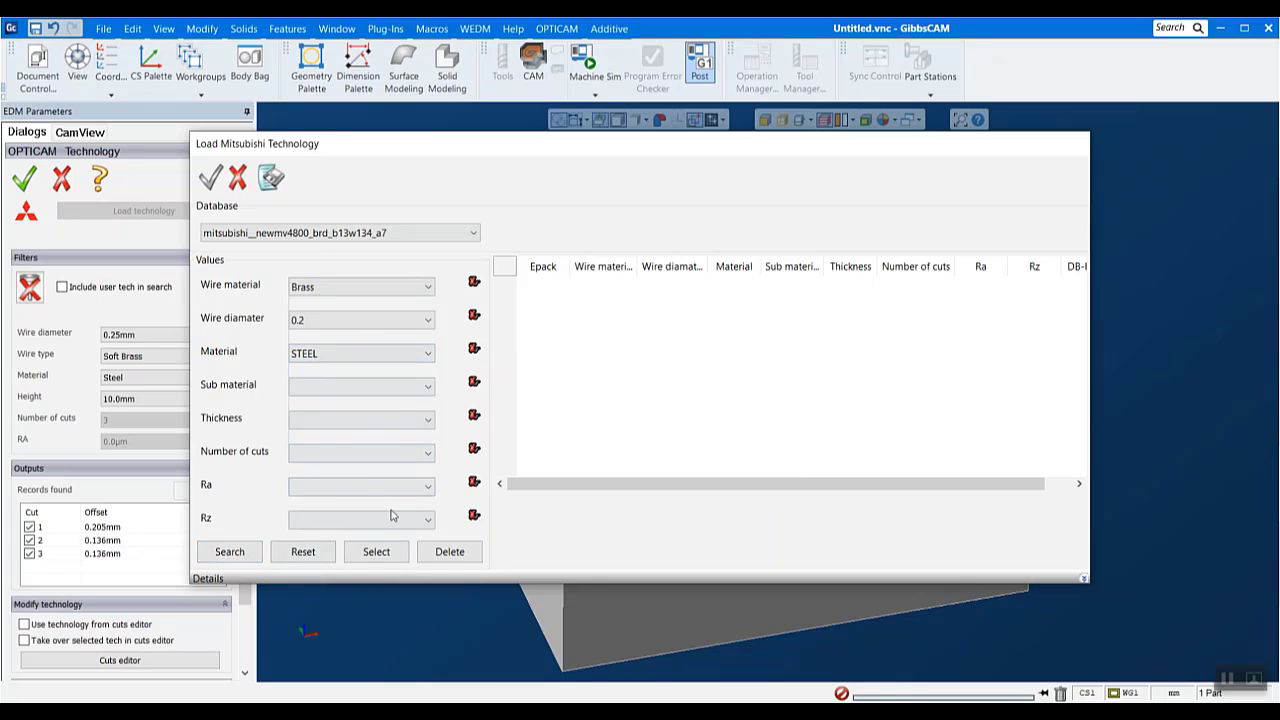
left_click(250, 555)
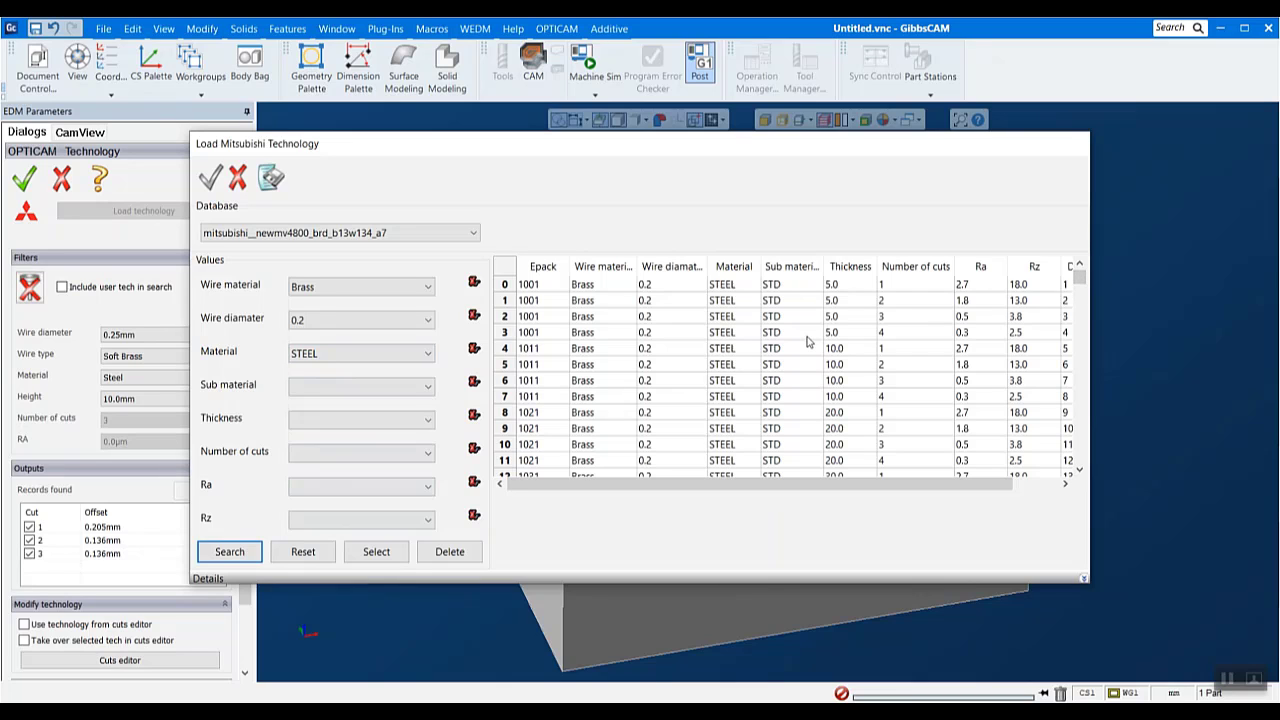
Apply the Epack 1071 technology record for 70 mm STD steel with 3 cuts to the program
scroll(805, 345, "down", 9)
scroll(800, 349, "down", 3)
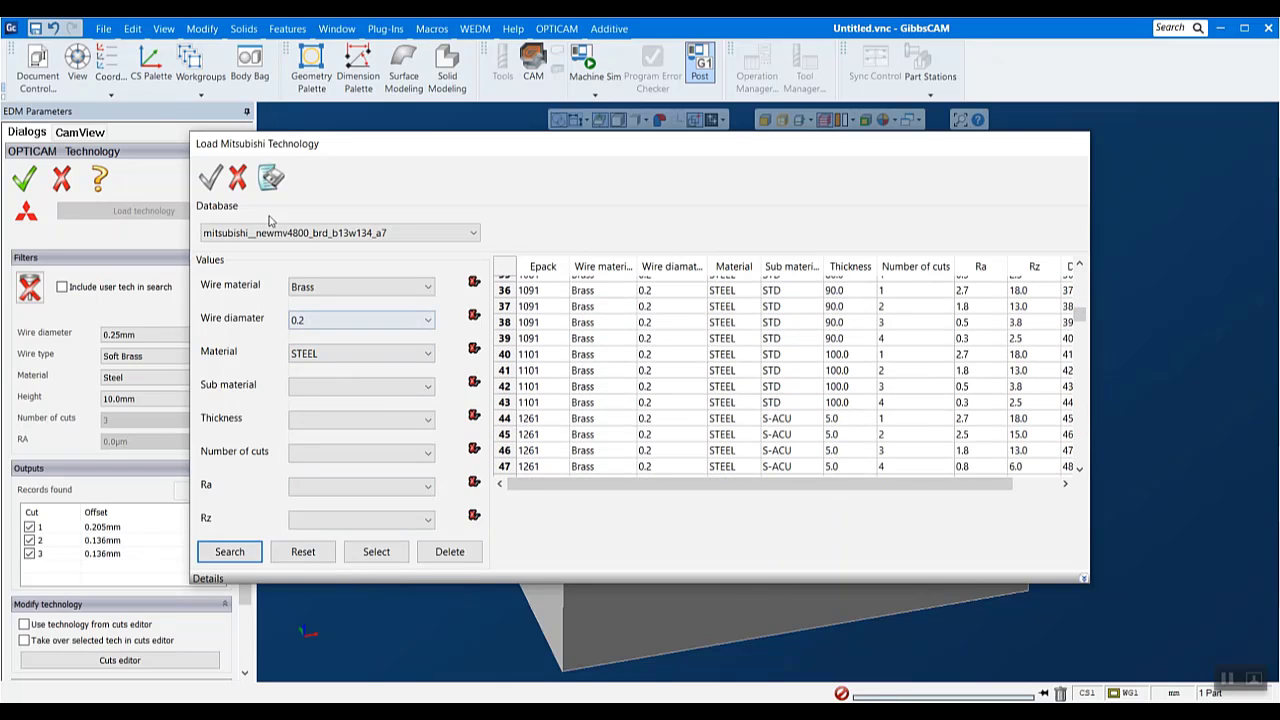
scroll(790, 396, "down", 20)
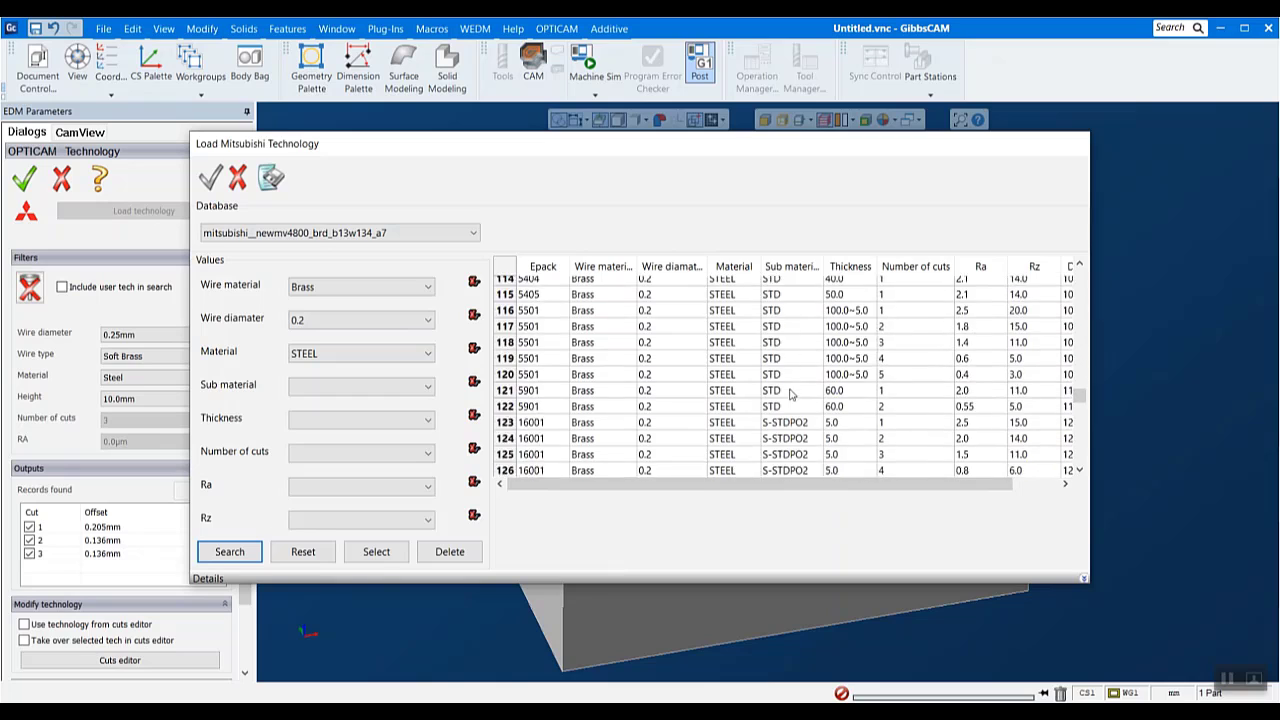
scroll(790, 396, "down", 4)
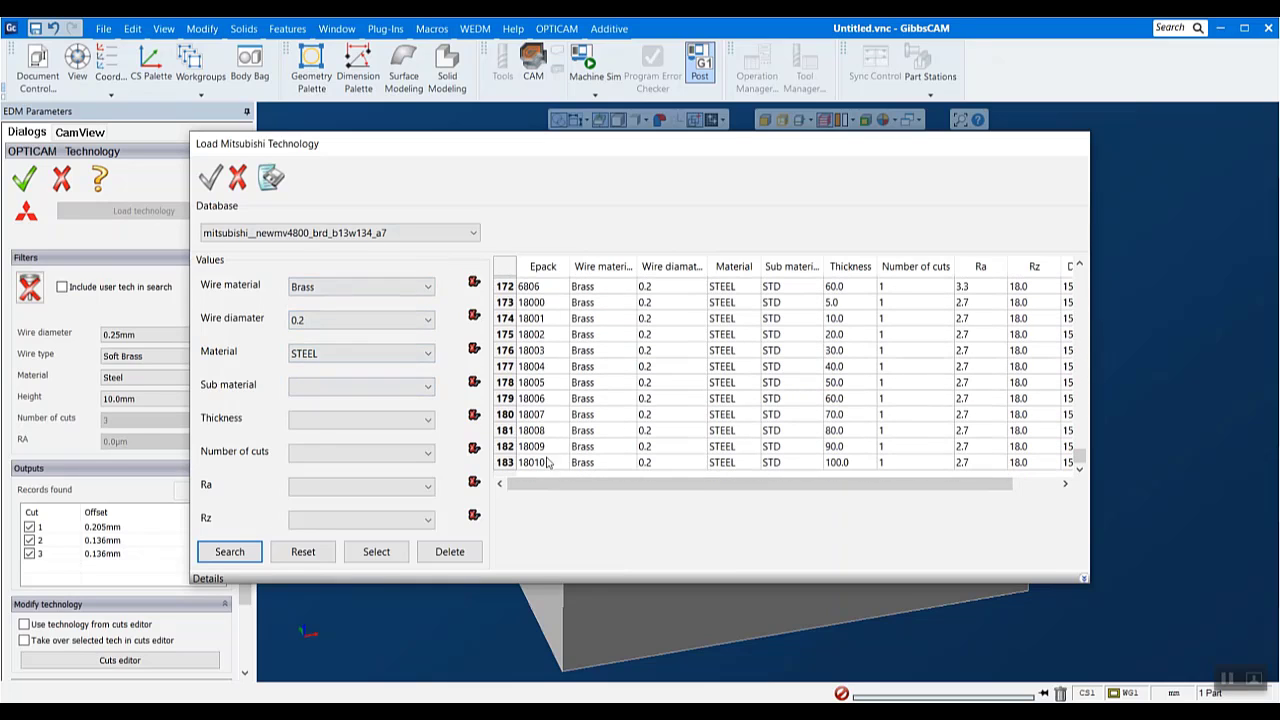
scroll(656, 424, "up", 20)
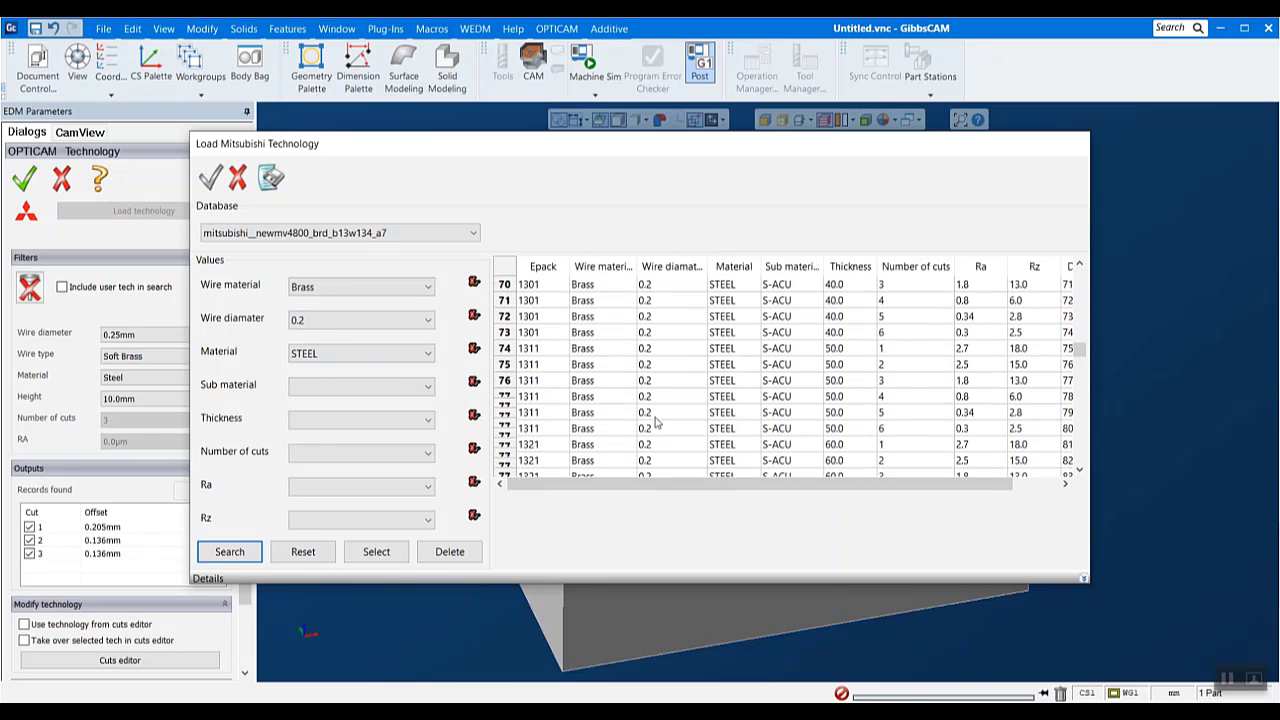
scroll(656, 424, "down", 20)
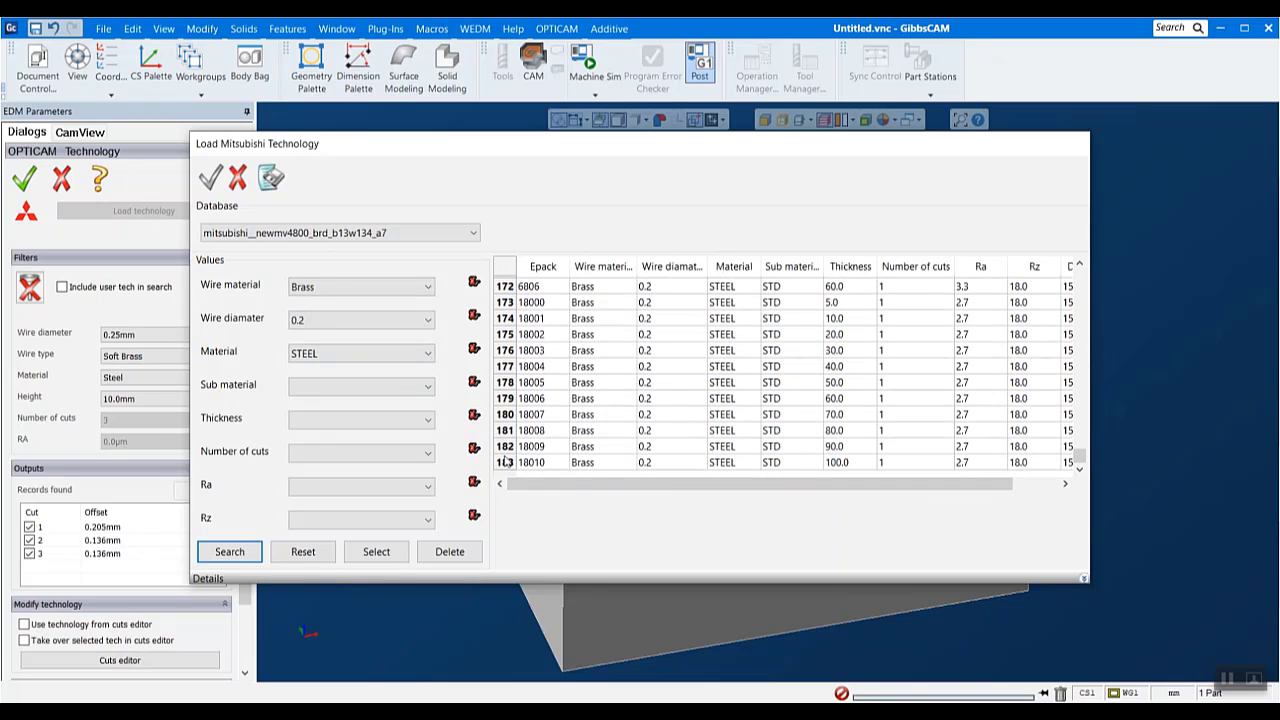
left_click_drag(1079, 458, 1043, 313)
left_click(884, 315)
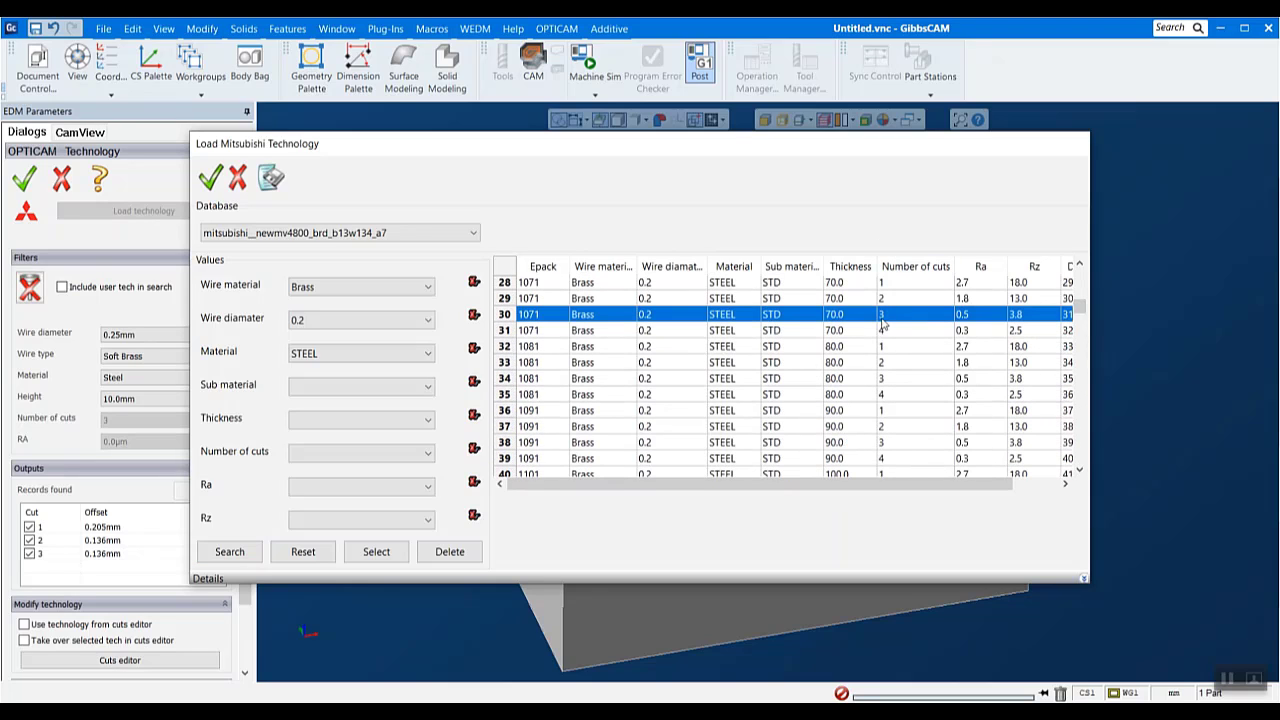
double_click(677, 316)
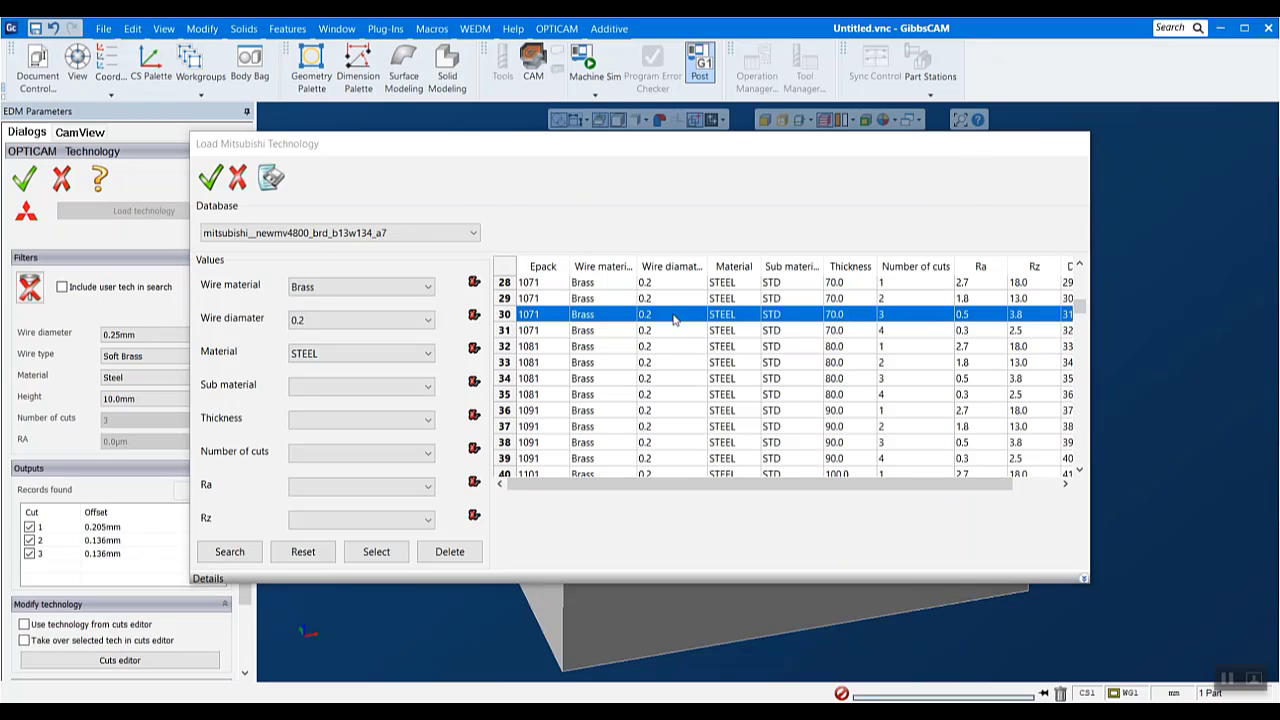
left_click(466, 206)
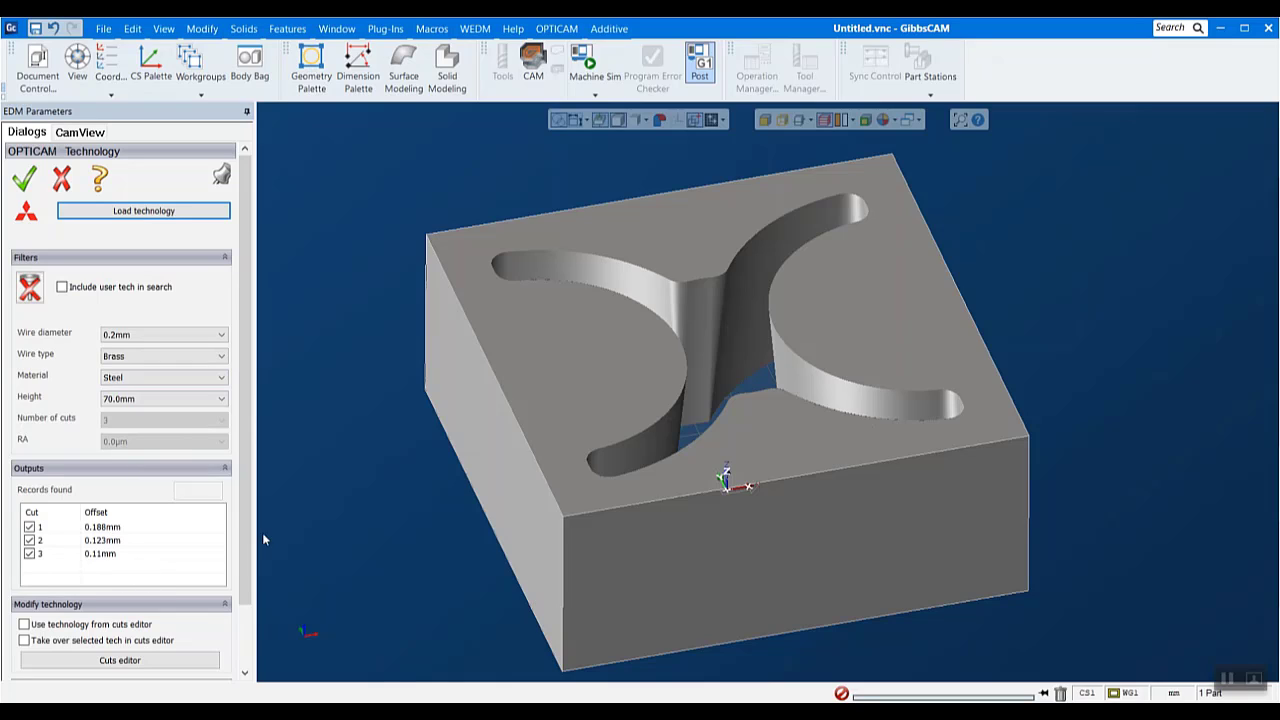
left_click(24, 180)
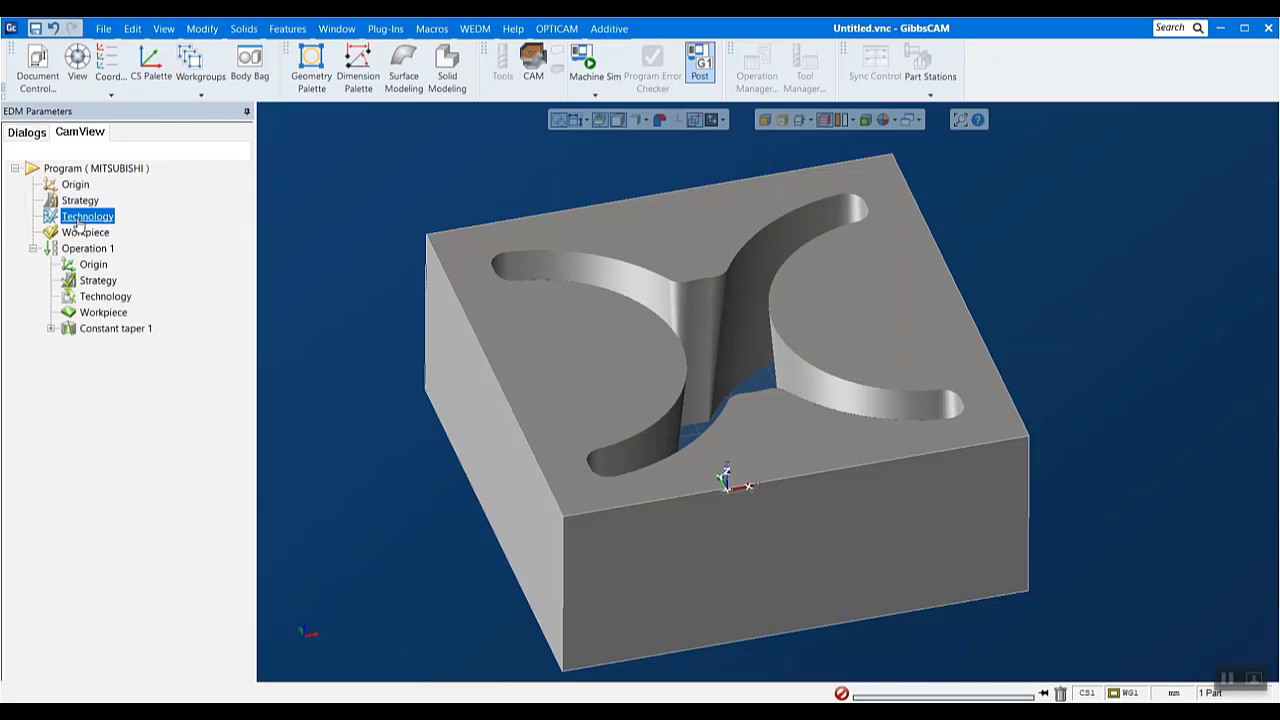
Examine the offset wire paths and start hole of the Constant taper 1 feature up close, and call up its graphic simulation
left_click(112, 328)
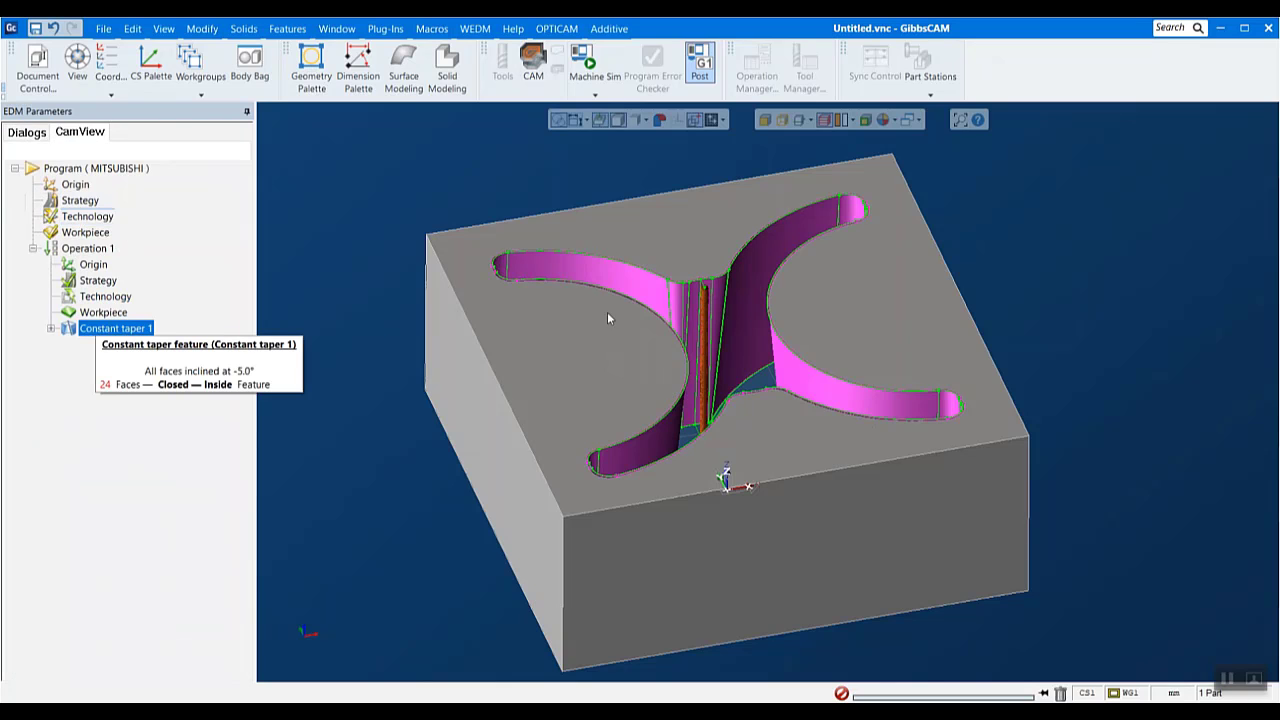
scroll(711, 344, "up", 10)
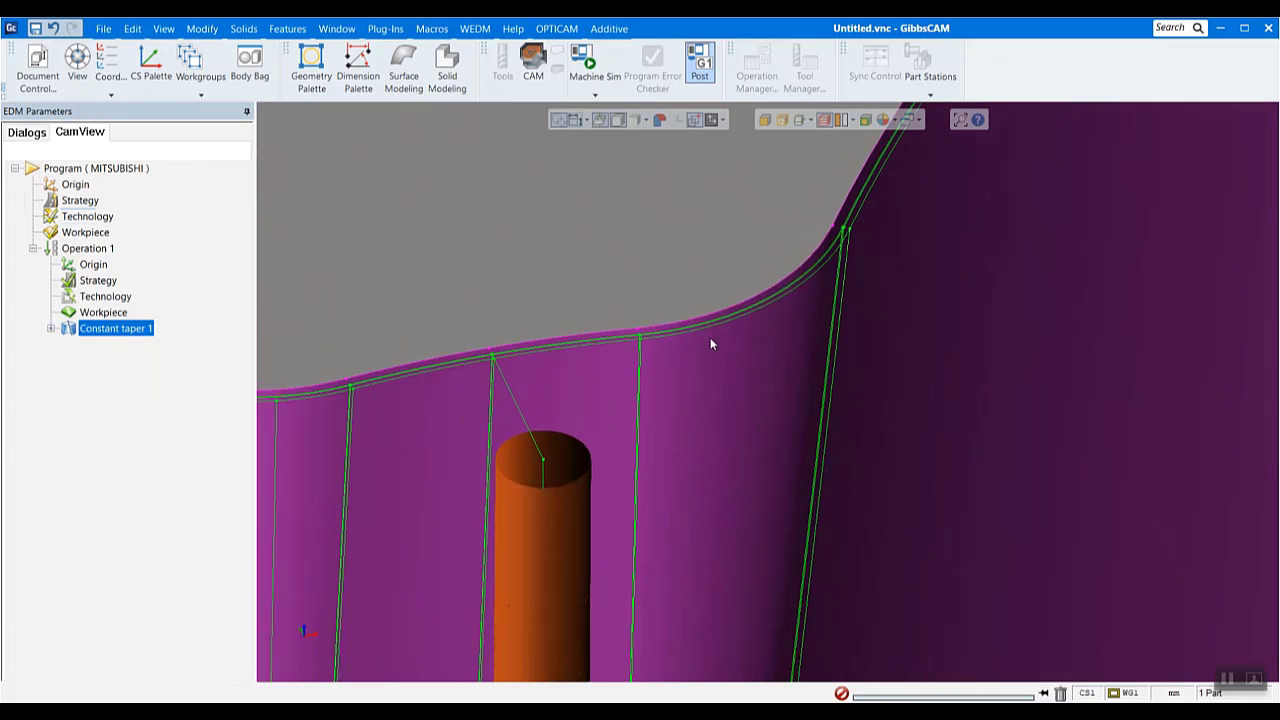
scroll(710, 344, "up", 1)
scroll(566, 362, "down", 11)
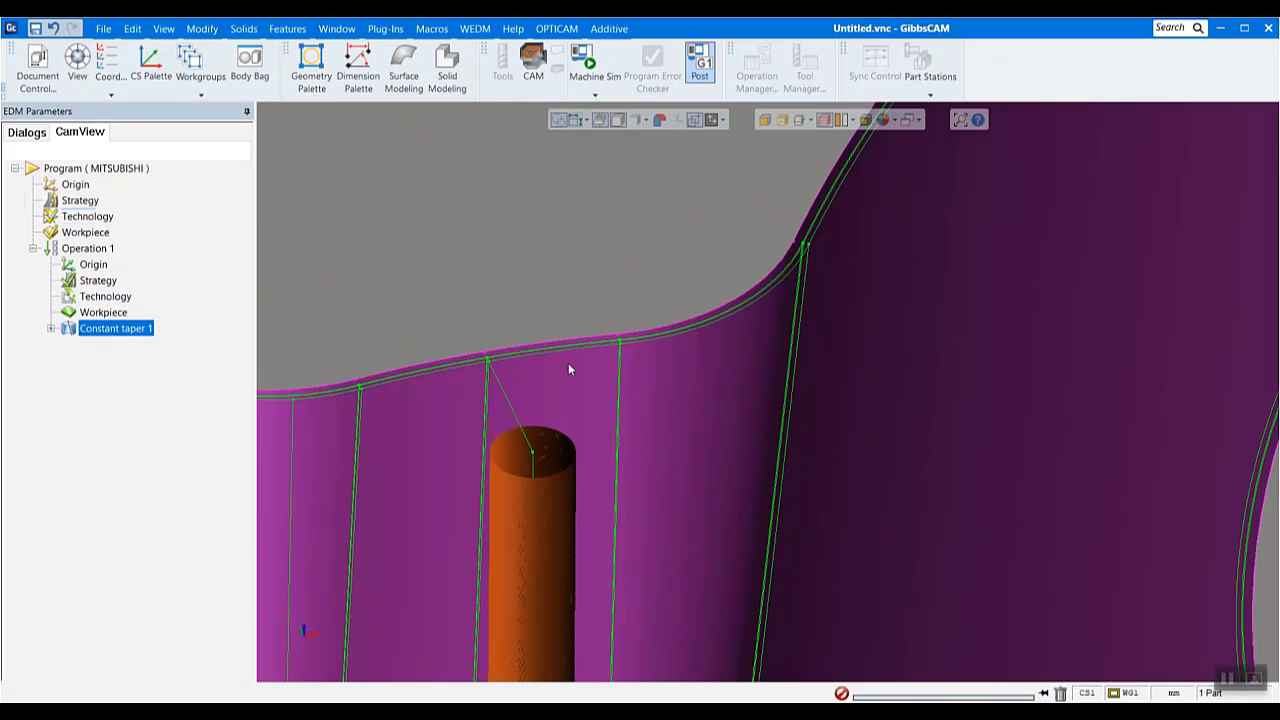
scroll(494, 368, "up", 1)
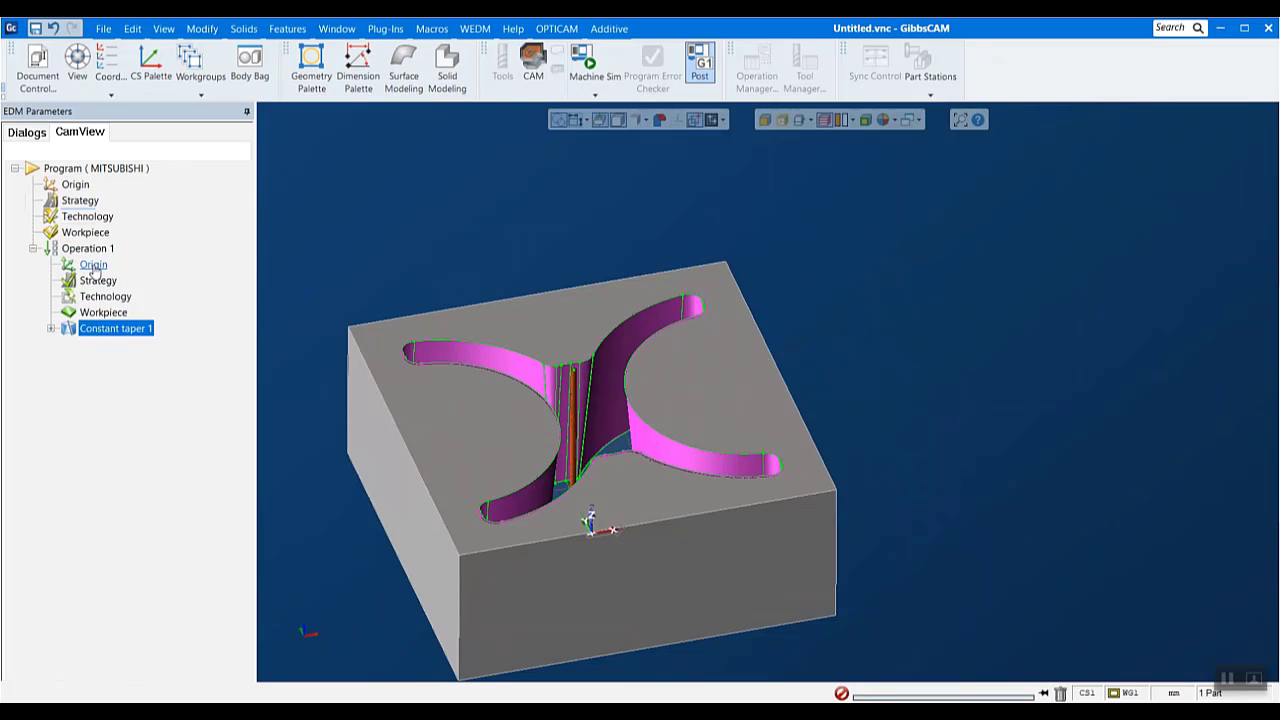
right_click(92, 332)
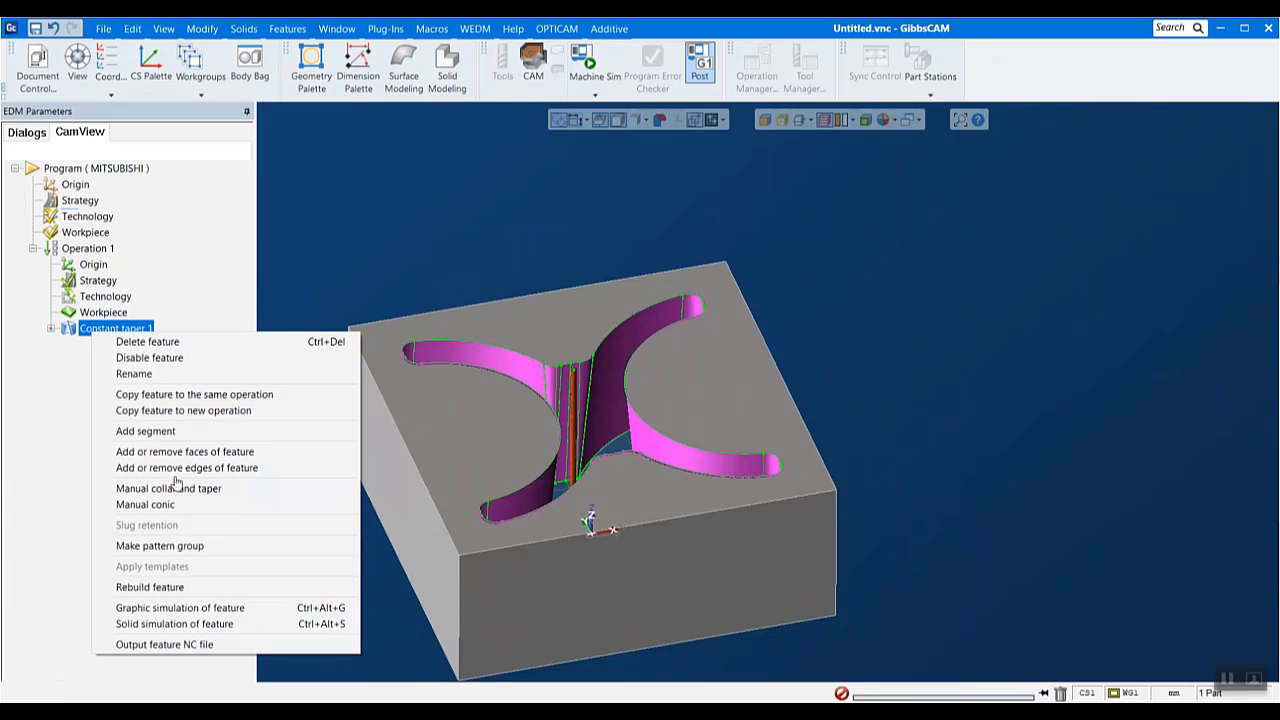
left_click(192, 614)
Review Operation 1's strategy, checking the reverse cuts and bridge cut settings, and accept it
double_click(97, 280)
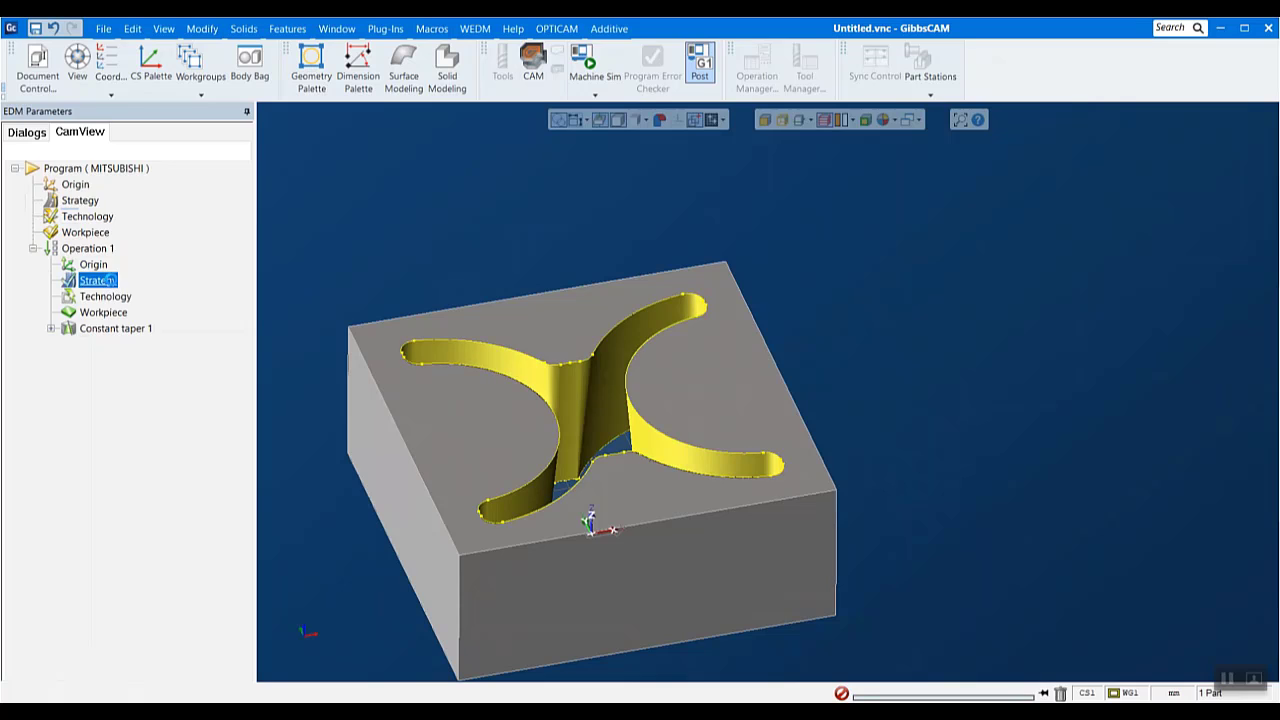
scroll(220, 457, "down", 3)
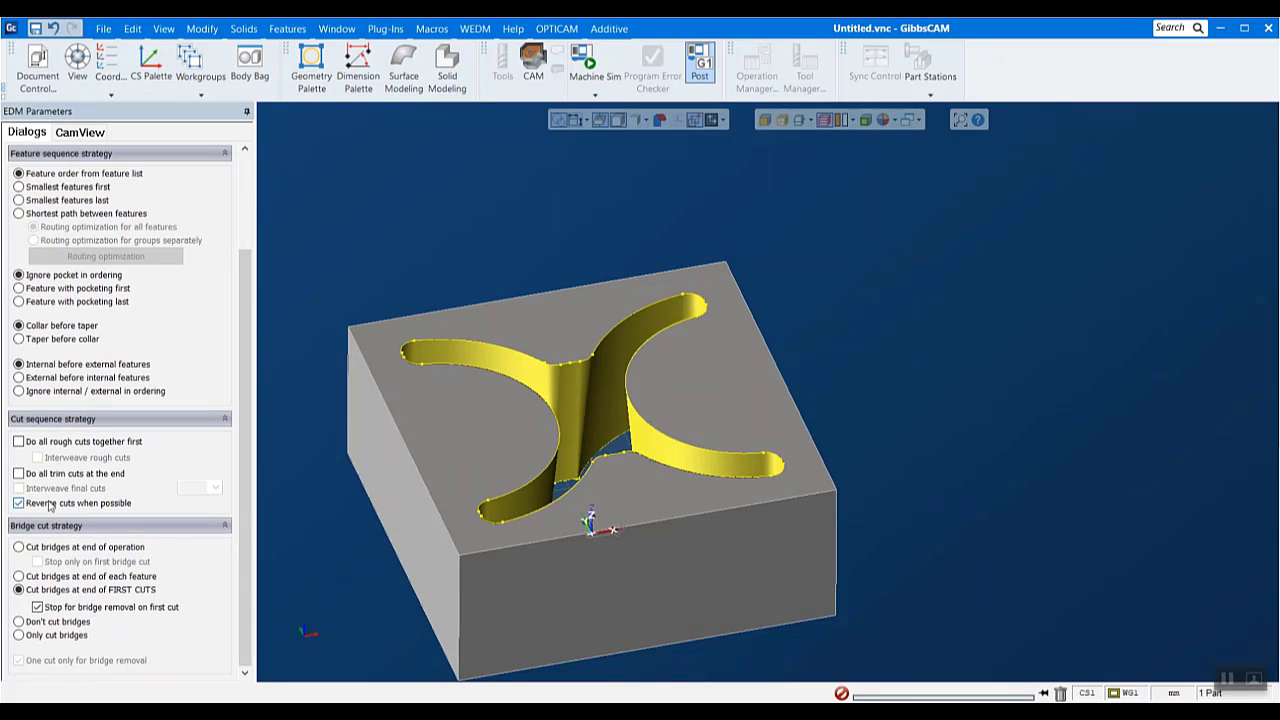
scroll(259, 253, "up", 4)
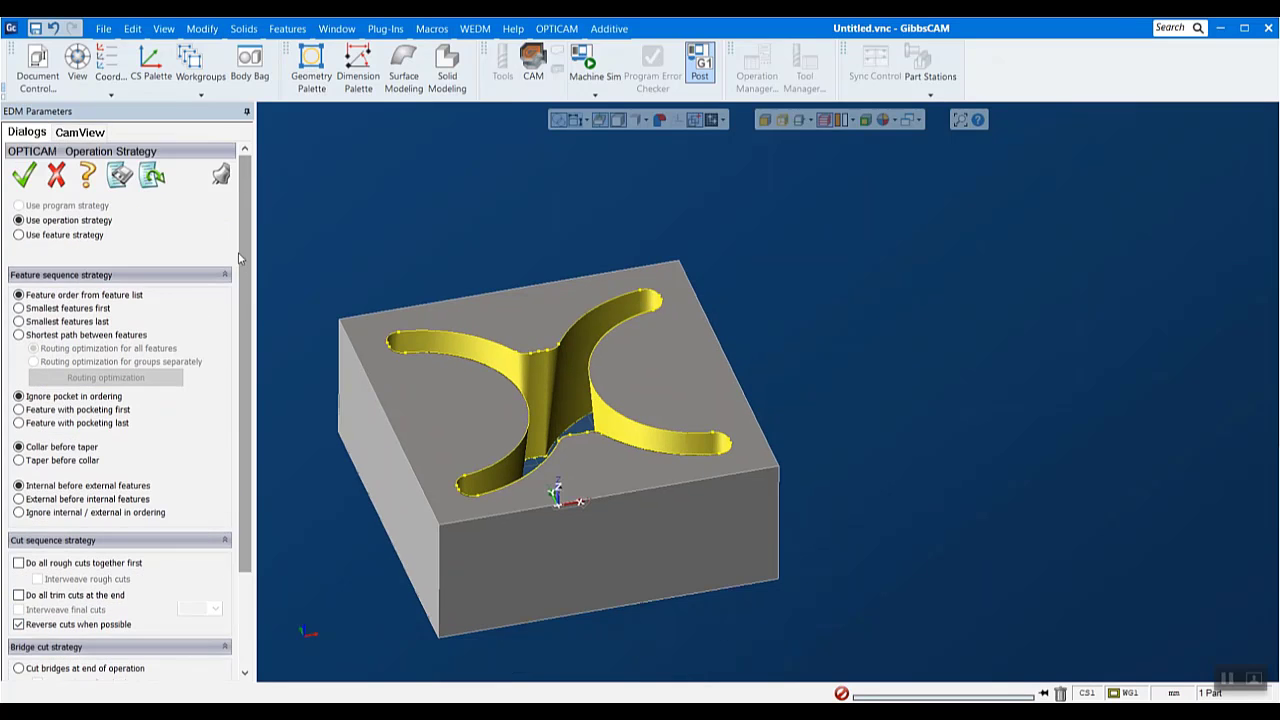
left_click(24, 182)
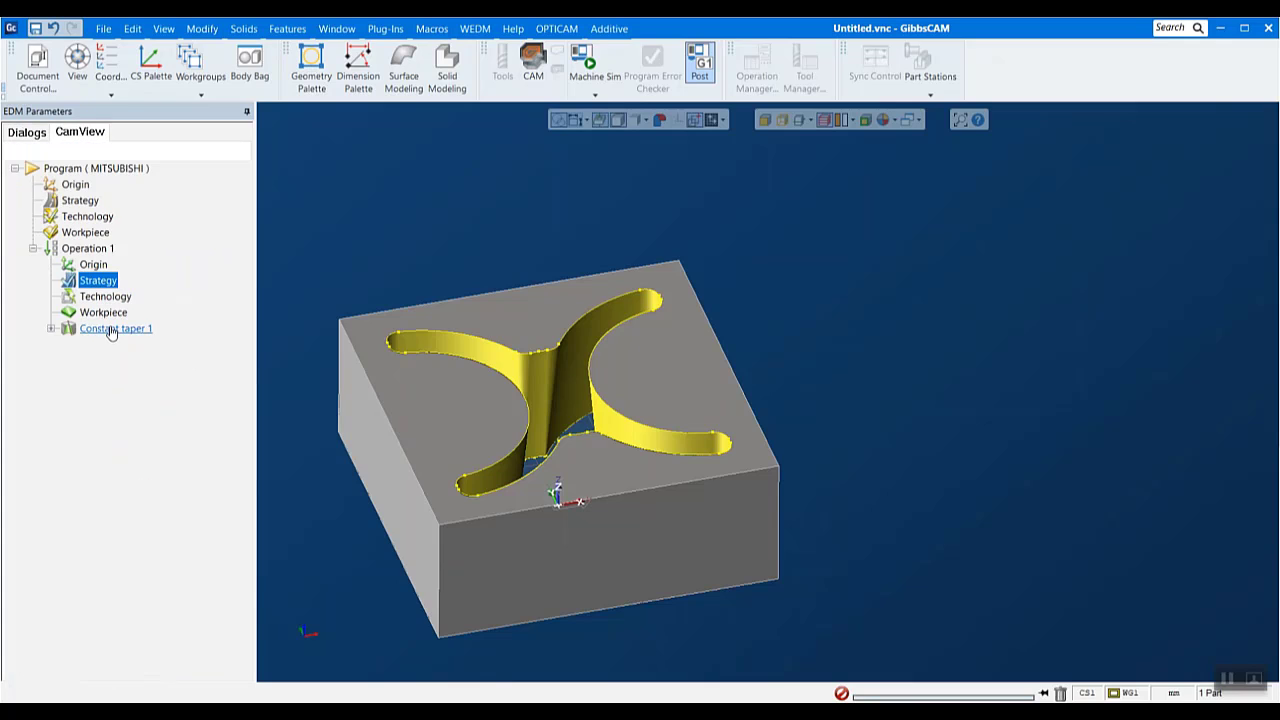
Play the graphic simulation of Operation 1 through its three cuts, raising the playback speed, and close it
right_click(96, 250)
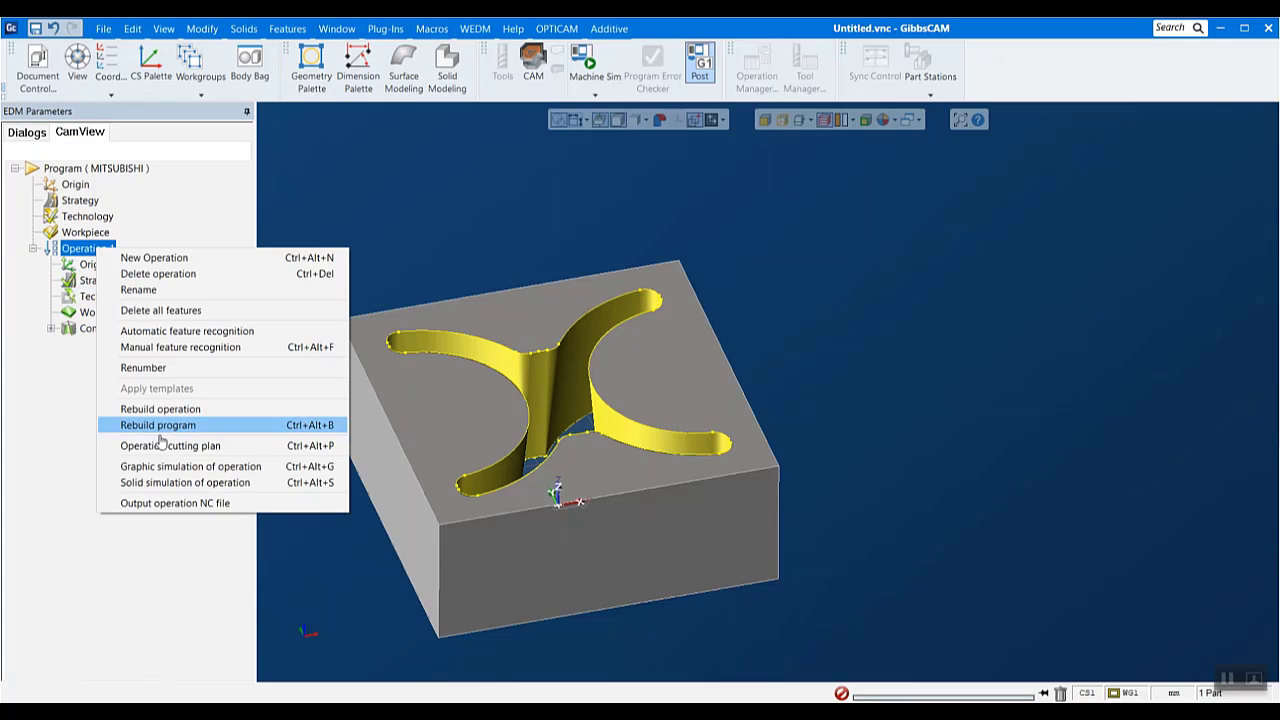
left_click(166, 468)
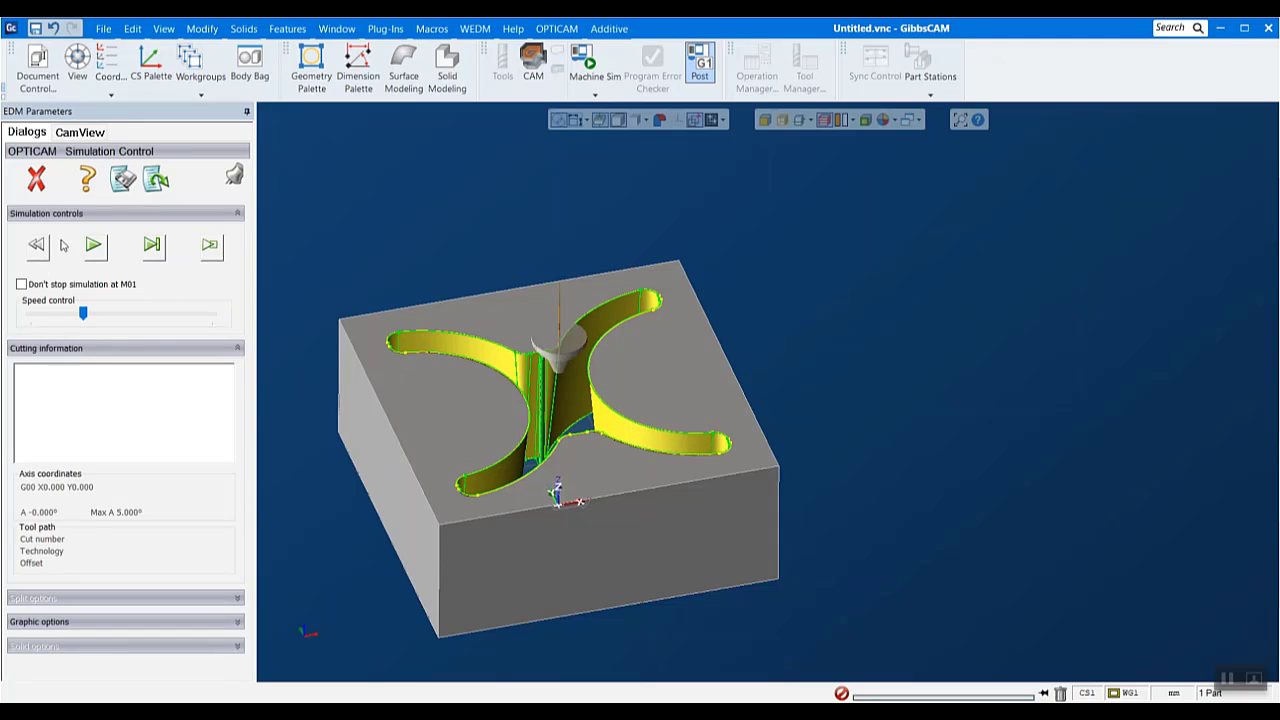
left_click(91, 257)
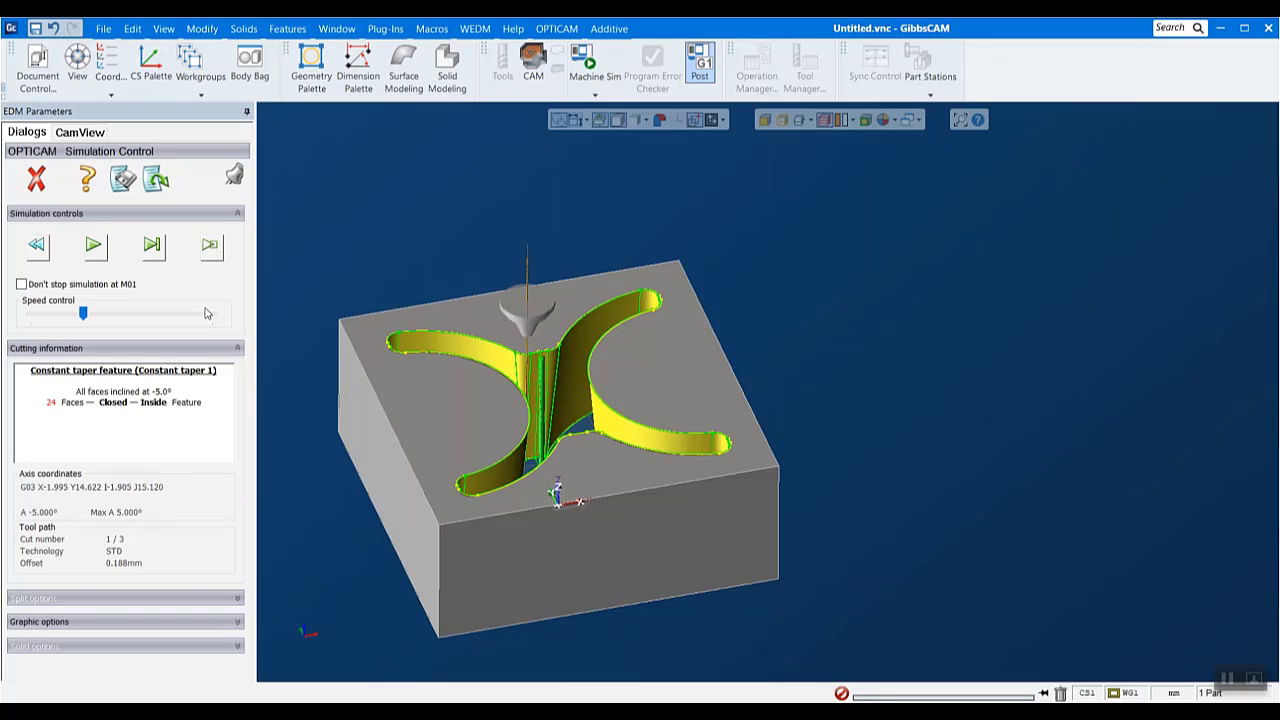
left_click(103, 252)
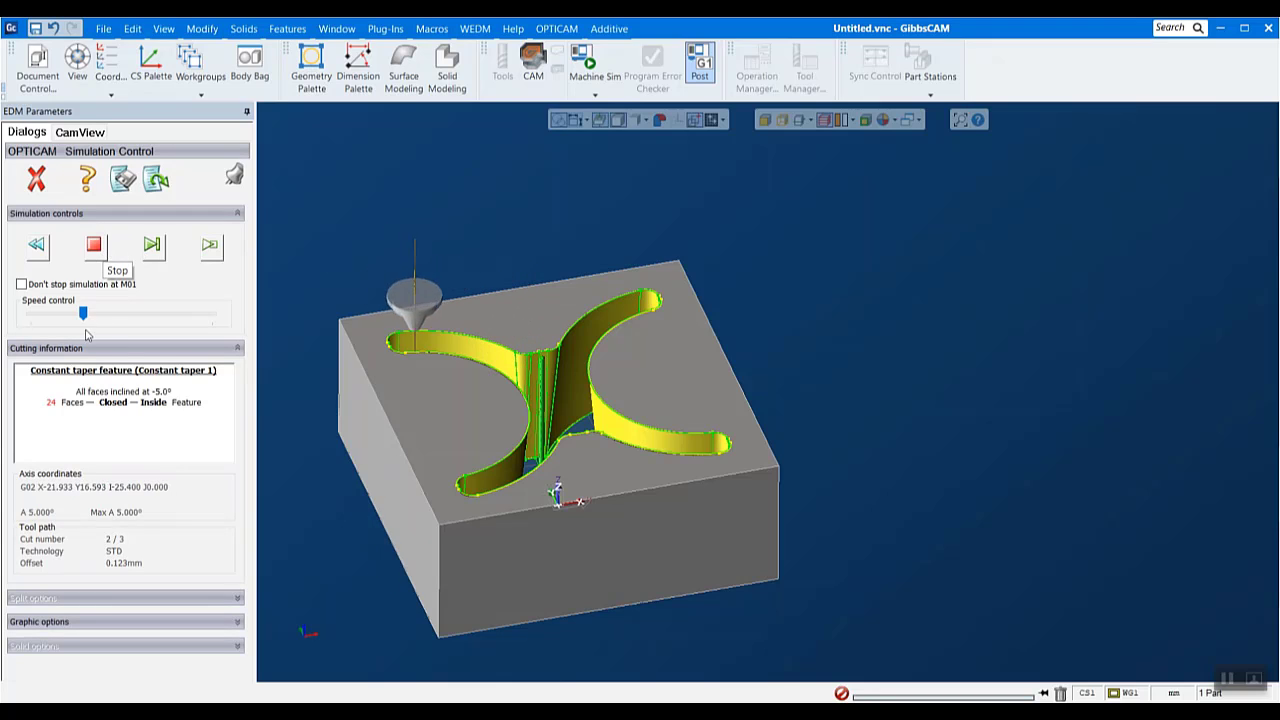
left_click_drag(85, 331, 105, 328)
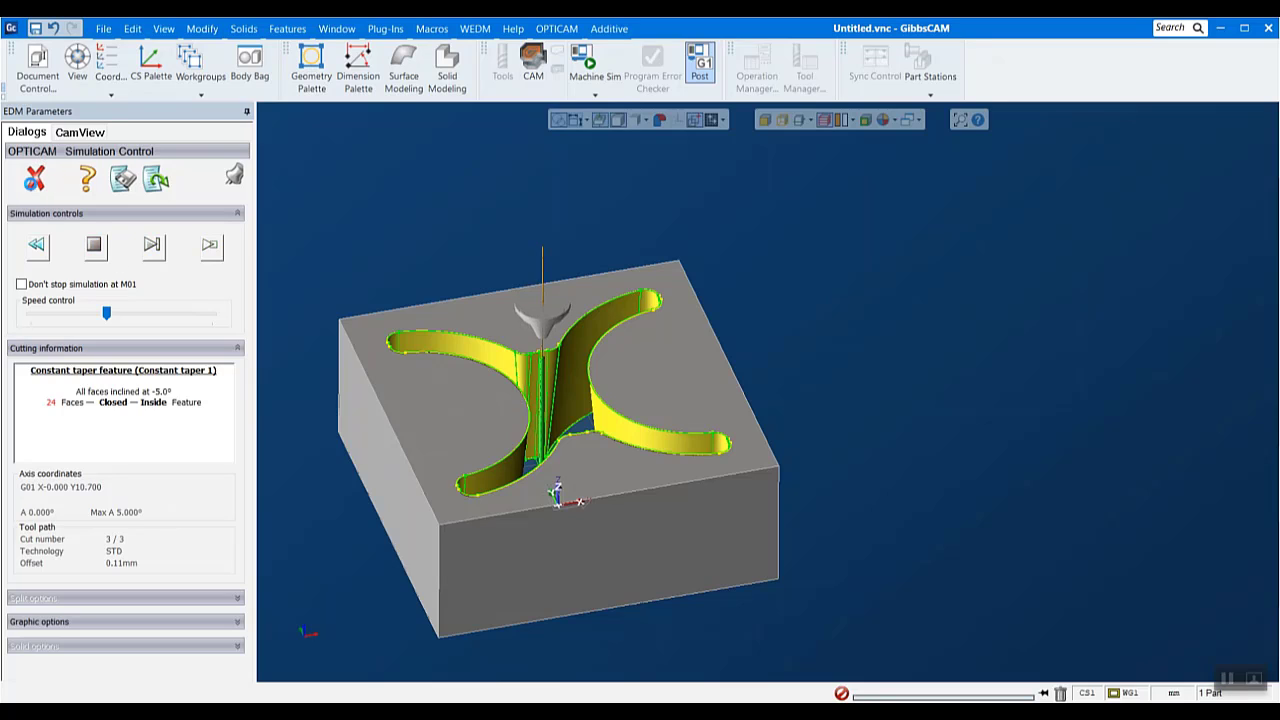
left_click(37, 178)
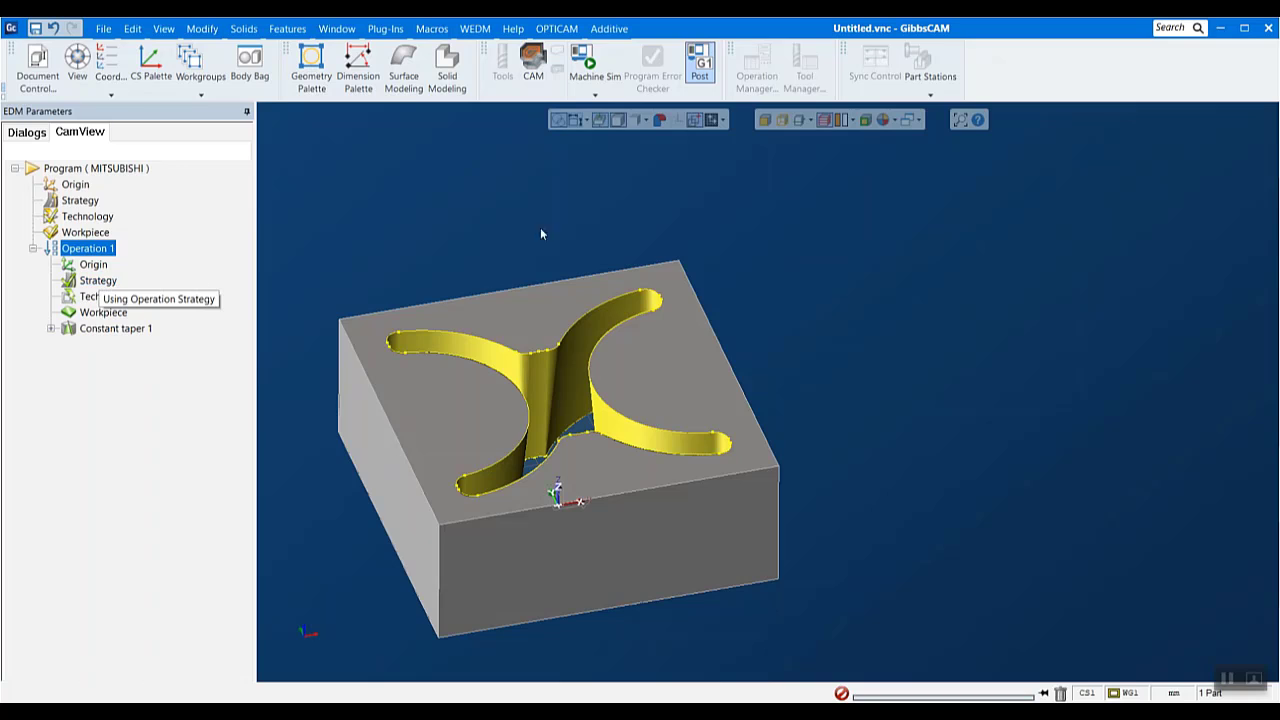
Enable the setup sheet and the comment for each cut in the Mitsubishi postprocessor options, and accept the program setup
left_click(51, 328)
left_click(553, 30)
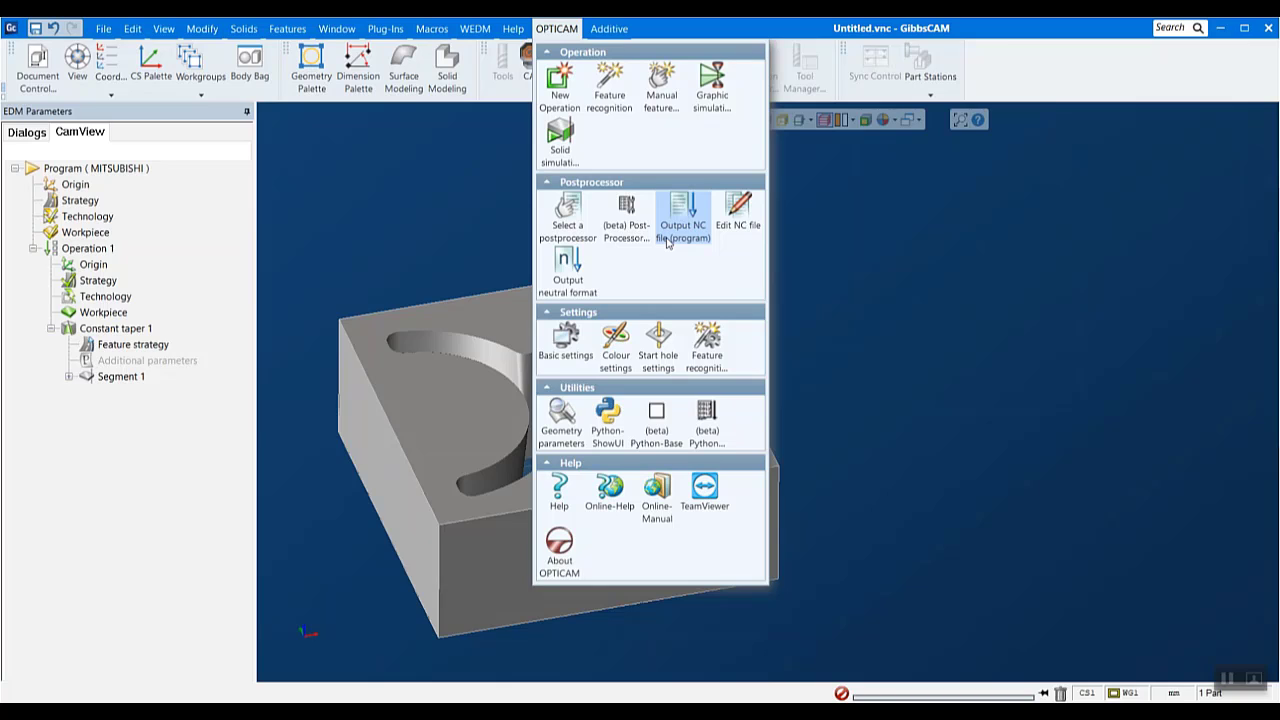
left_click(578, 214)
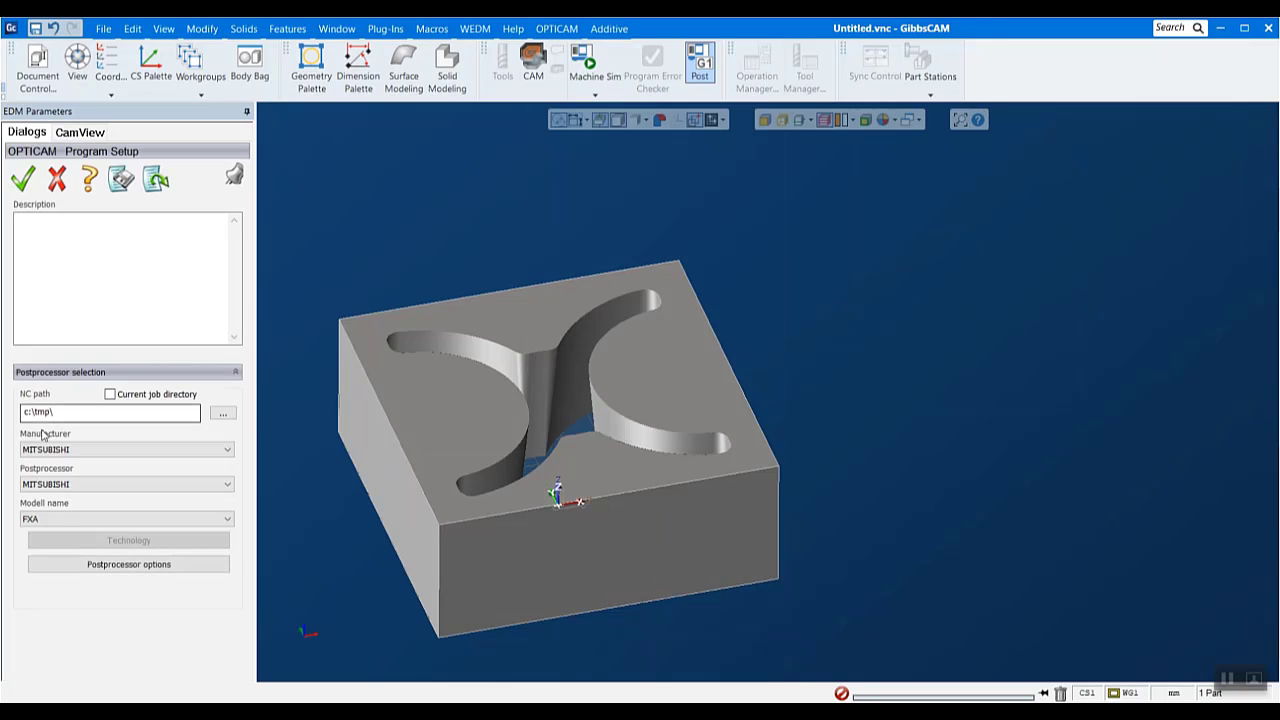
left_click(123, 566)
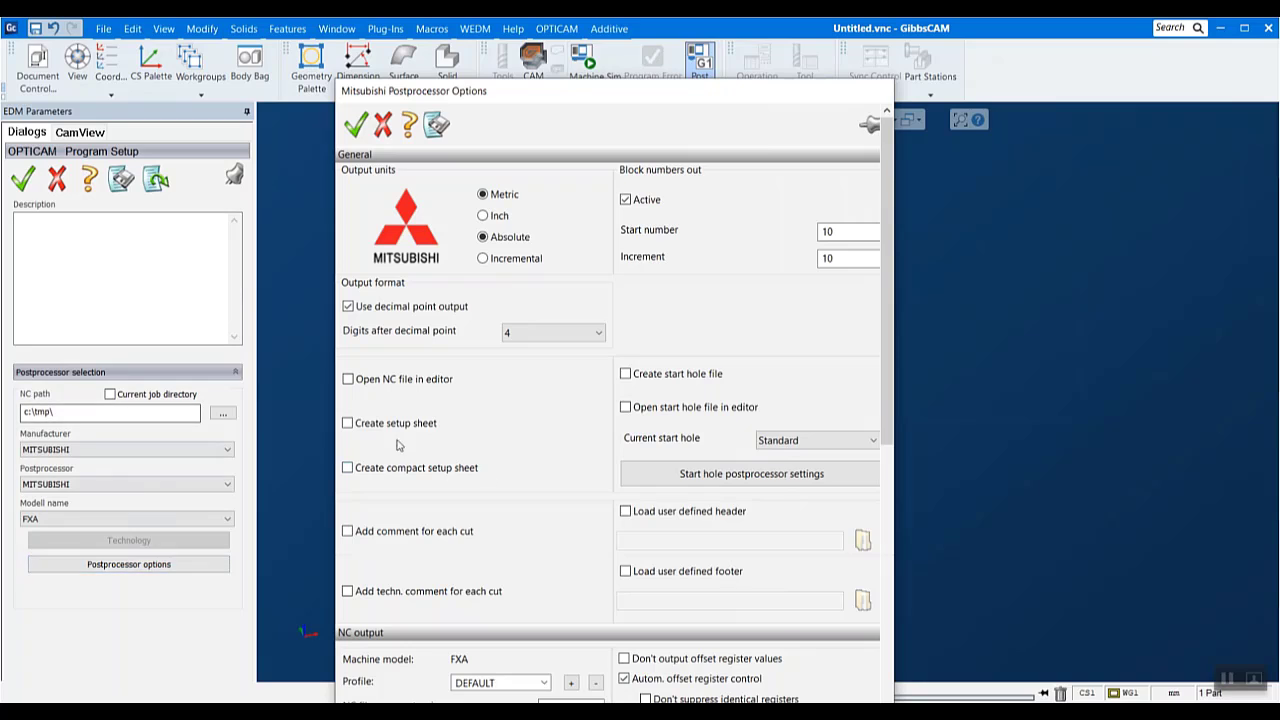
left_click(358, 425)
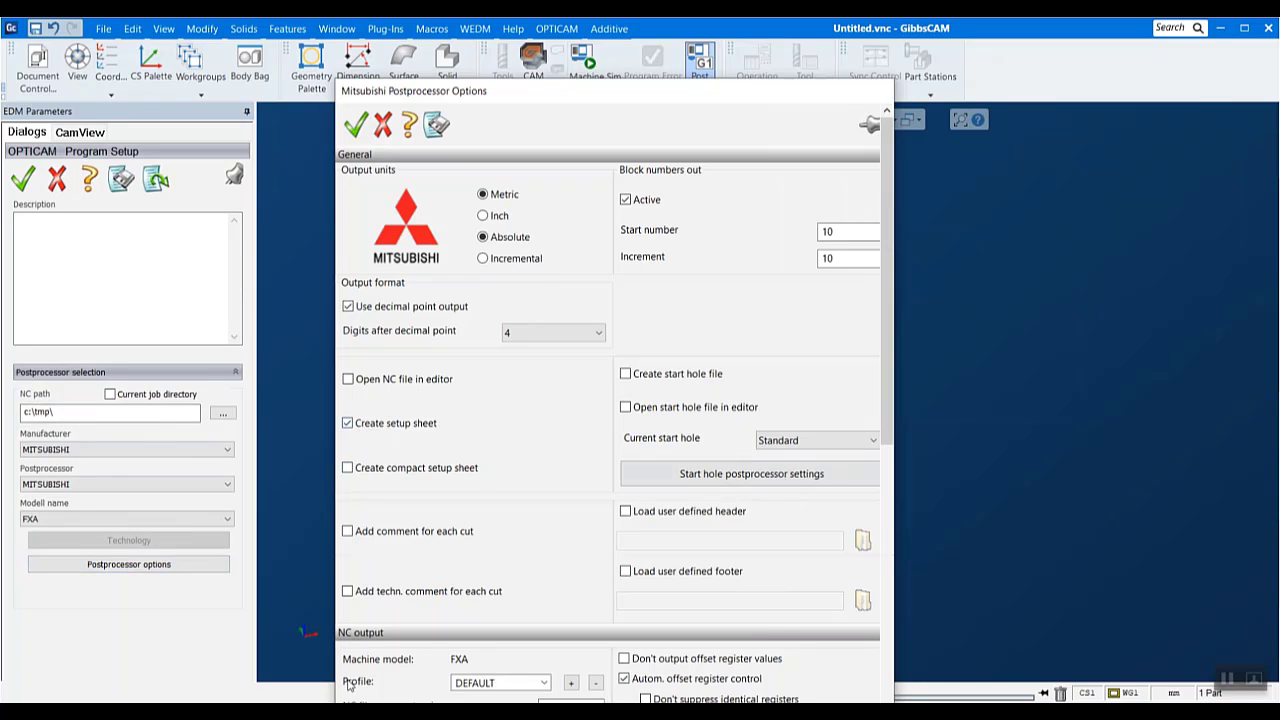
left_click(436, 535)
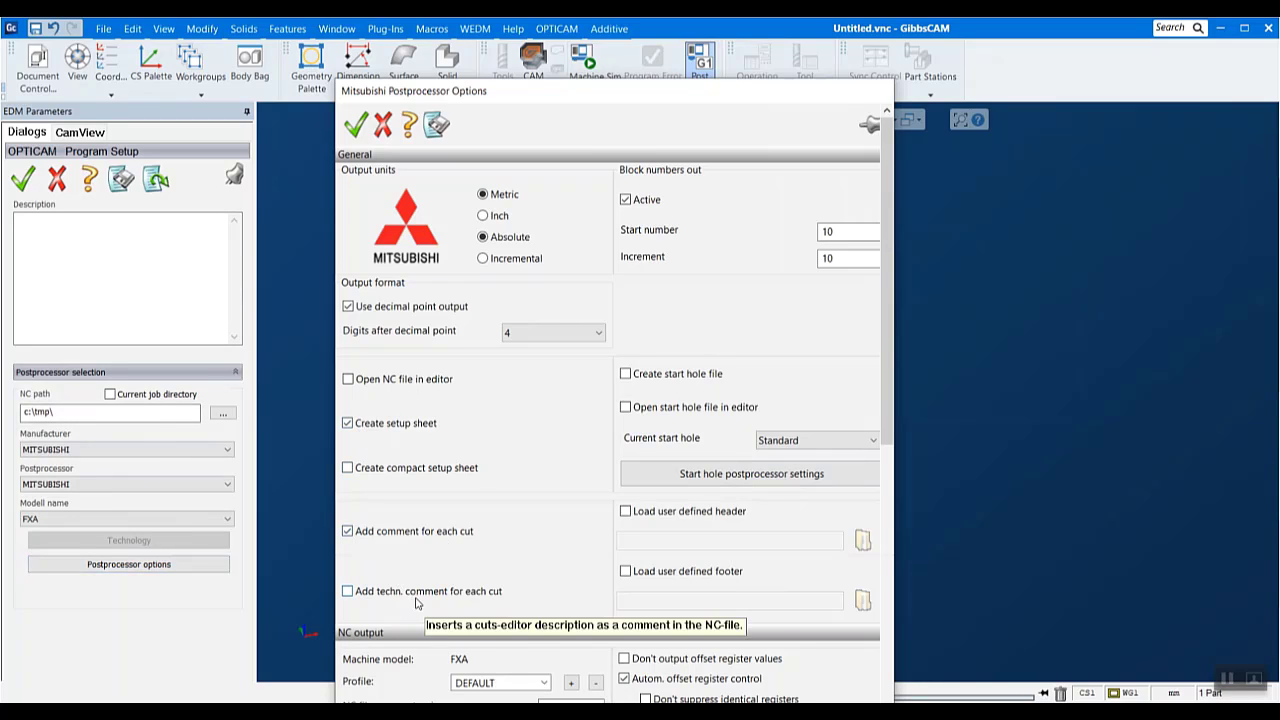
scroll(419, 601, "down", 1)
scroll(540, 630, "down", 5)
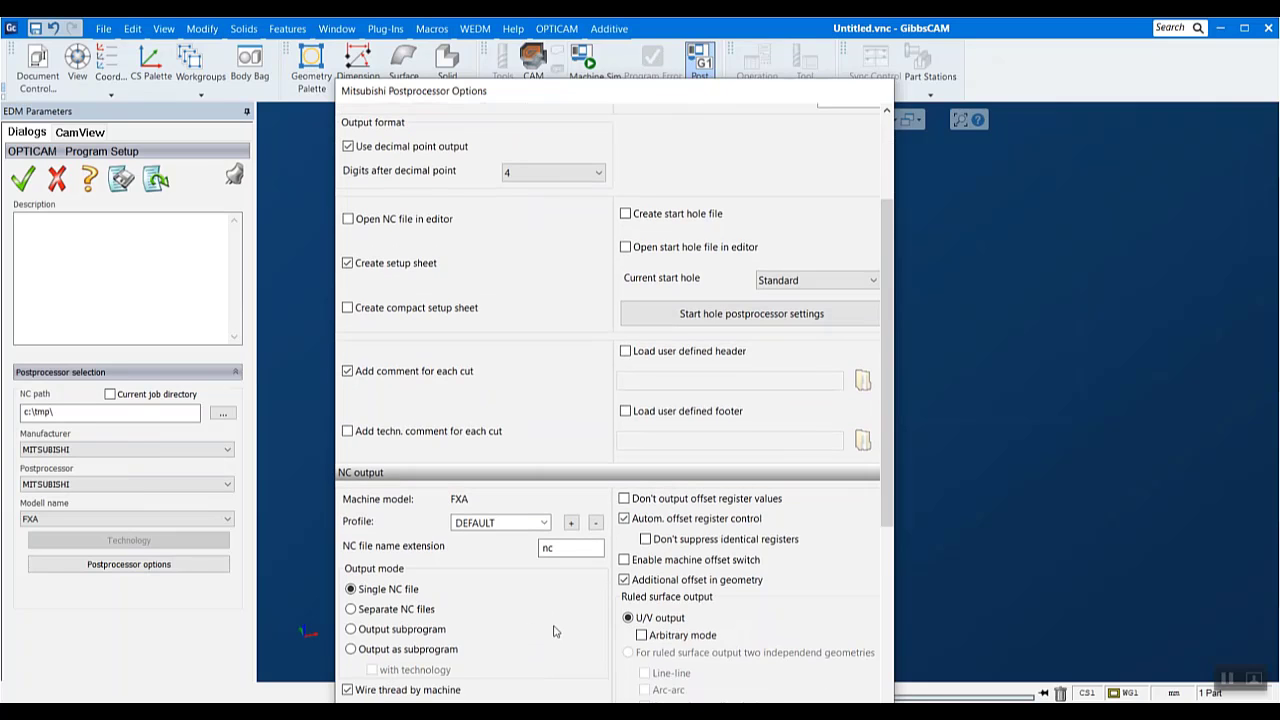
scroll(726, 550, "down", 8)
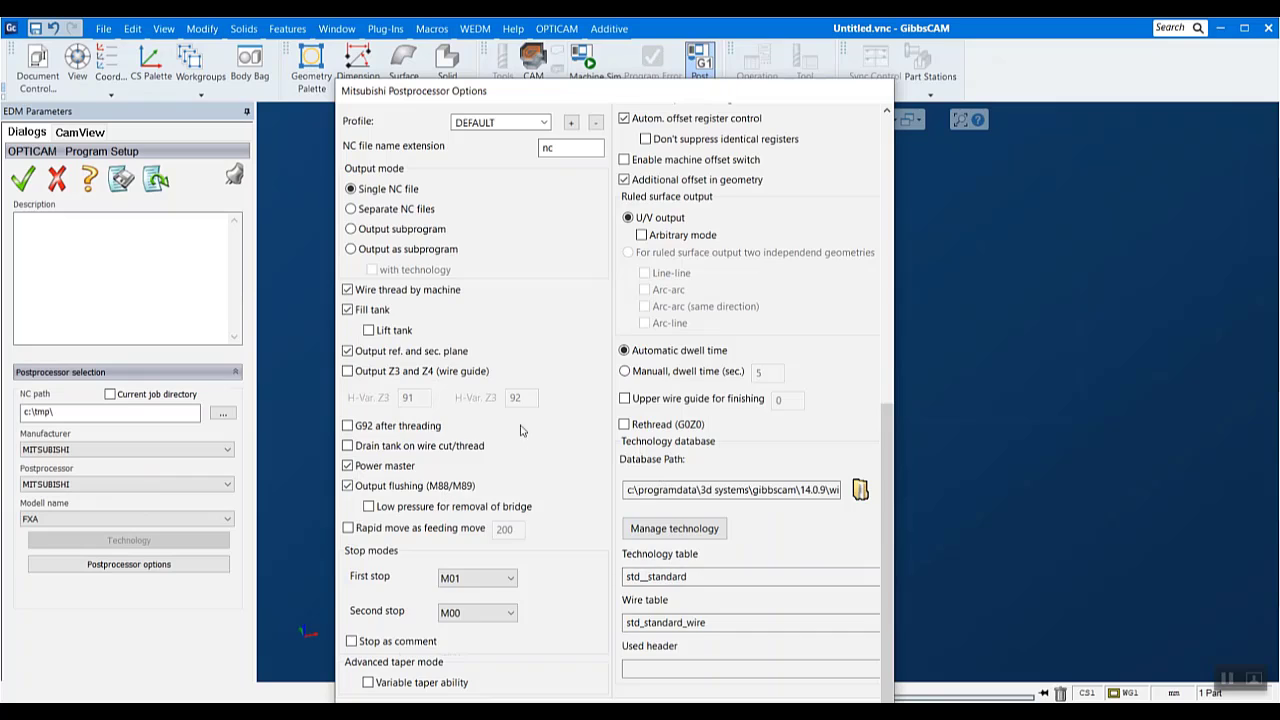
scroll(520, 430, "up", 10)
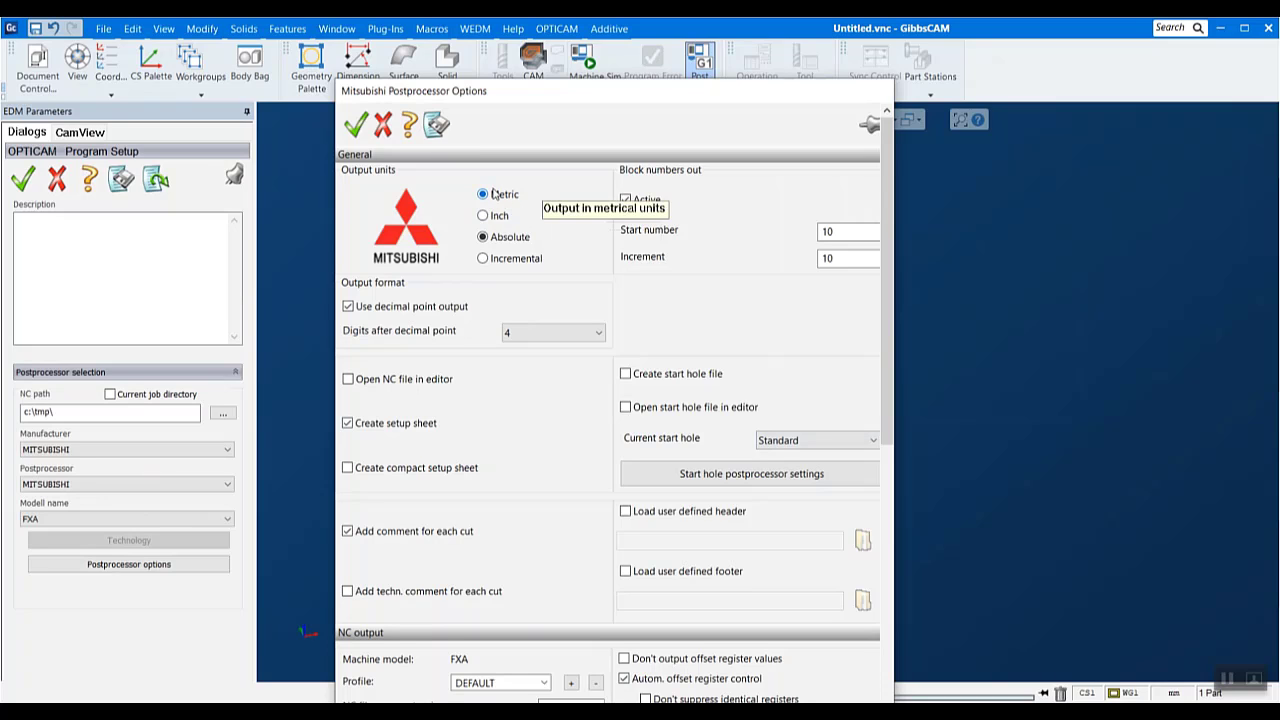
left_click(355, 124)
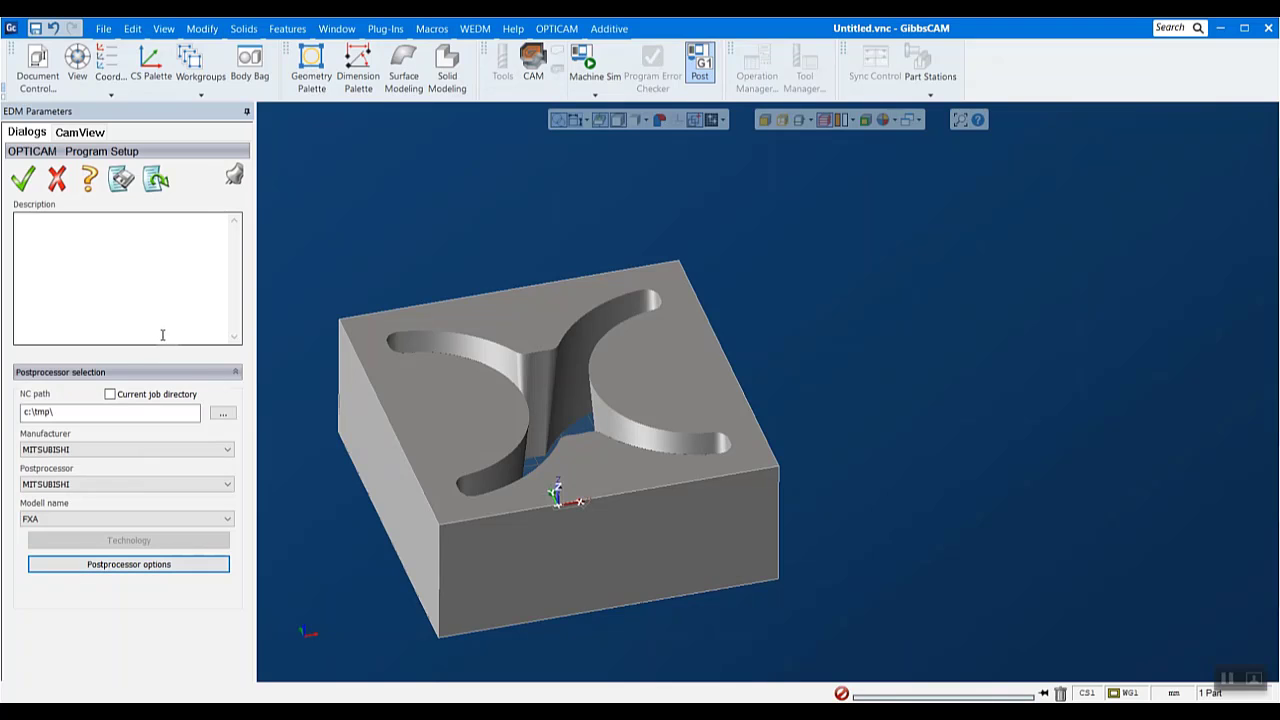
left_click(23, 179)
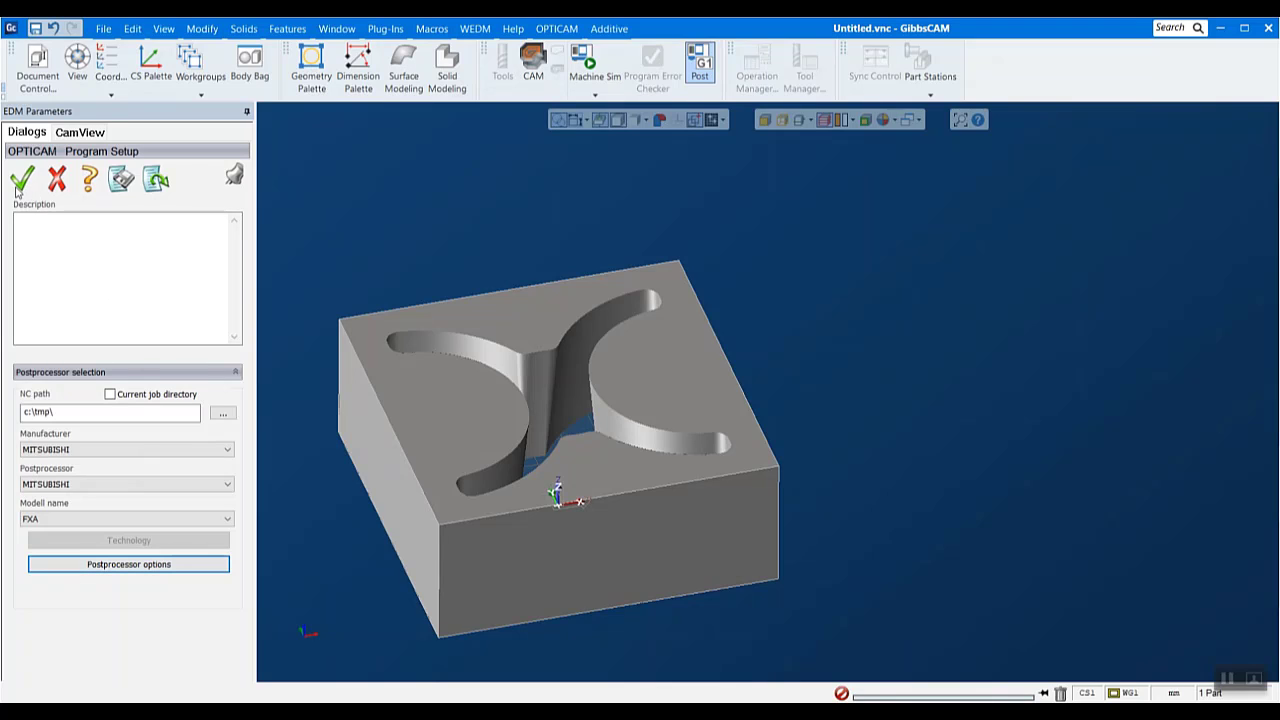
Output the NC file for the whole program, overwriting the existing files and acknowledging the demo database notice
left_click(556, 28)
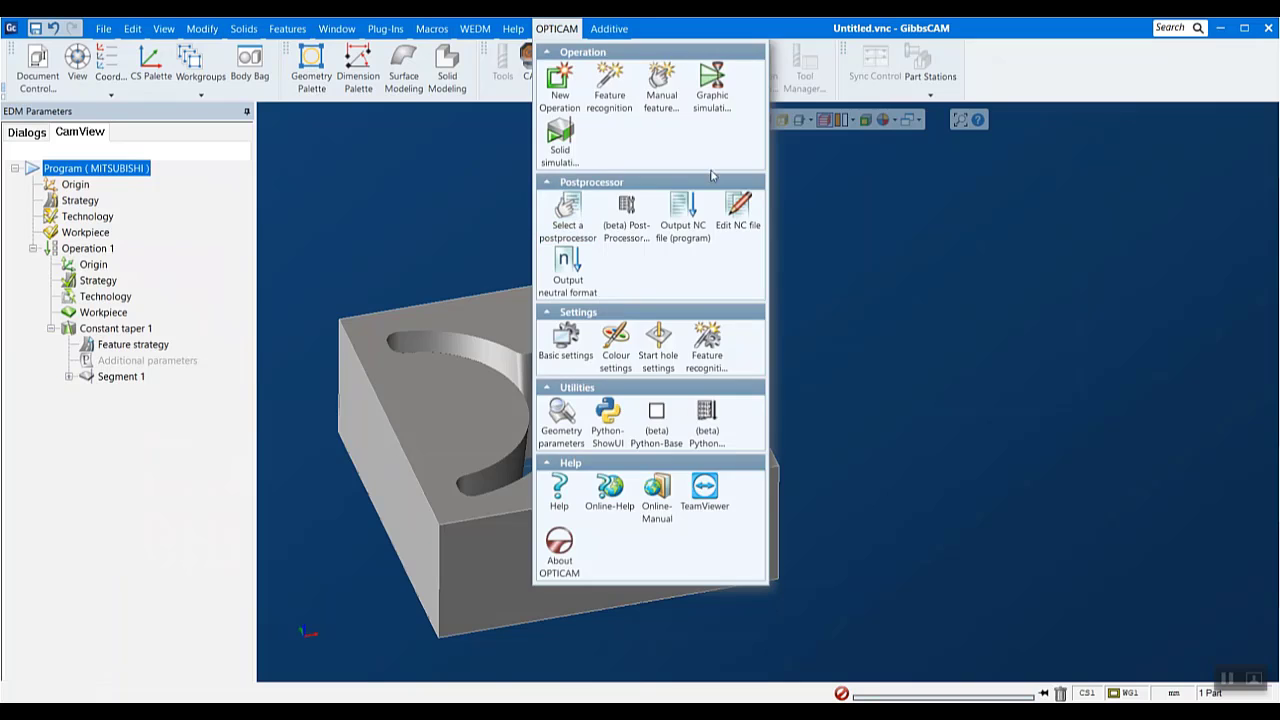
left_click(693, 225)
left_click(663, 433)
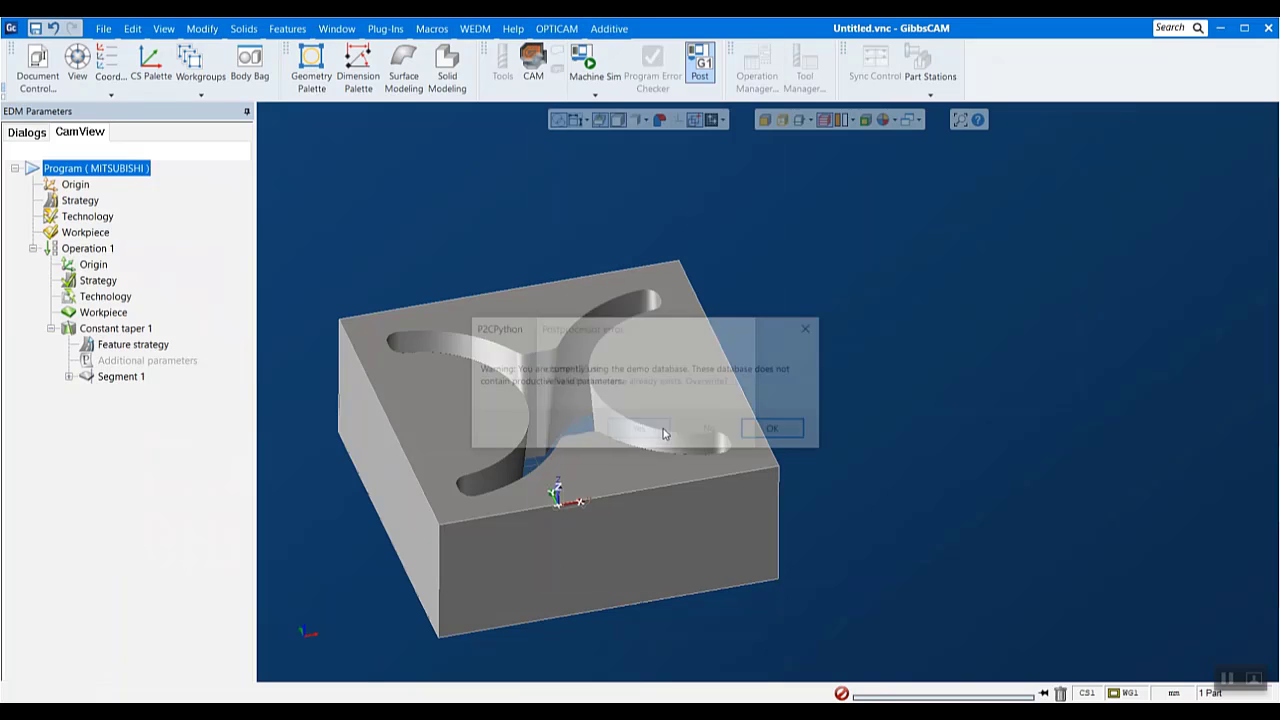
left_click(762, 431)
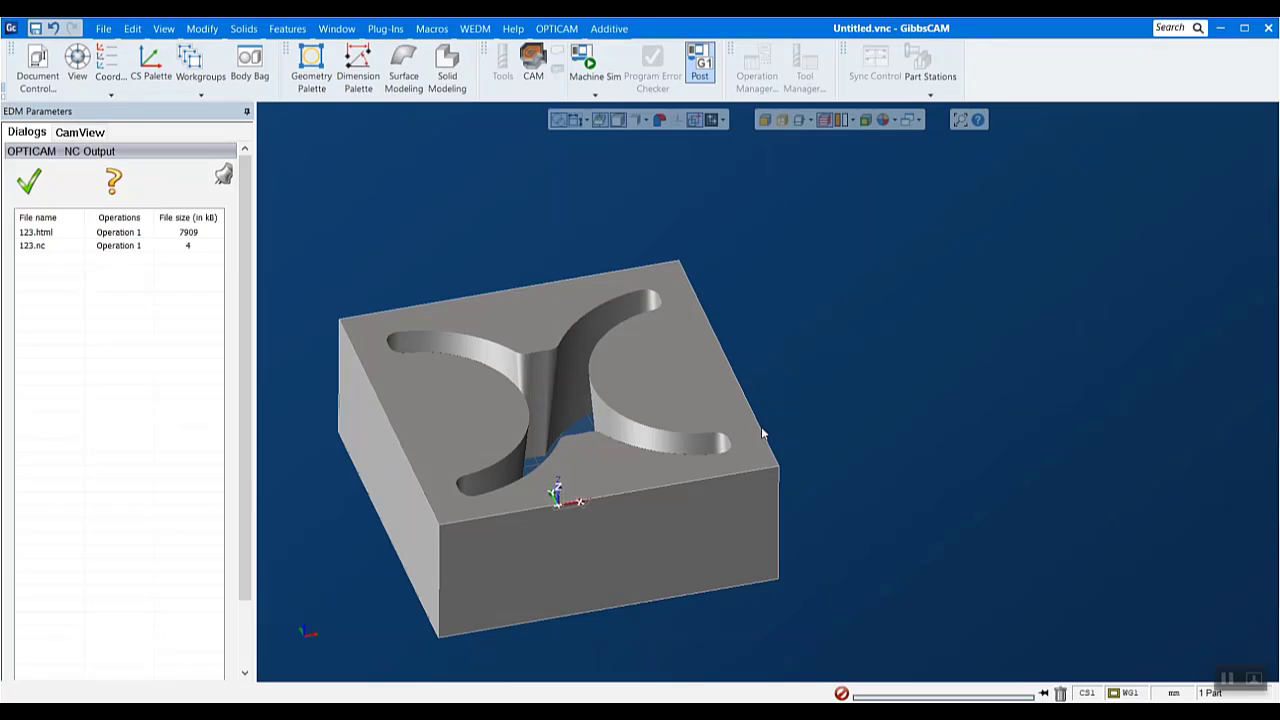
Open the 123.html setup sheet, review its program overview and per-cut tables, then return to GibbsCAM and close the NC output list
double_click(52, 232)
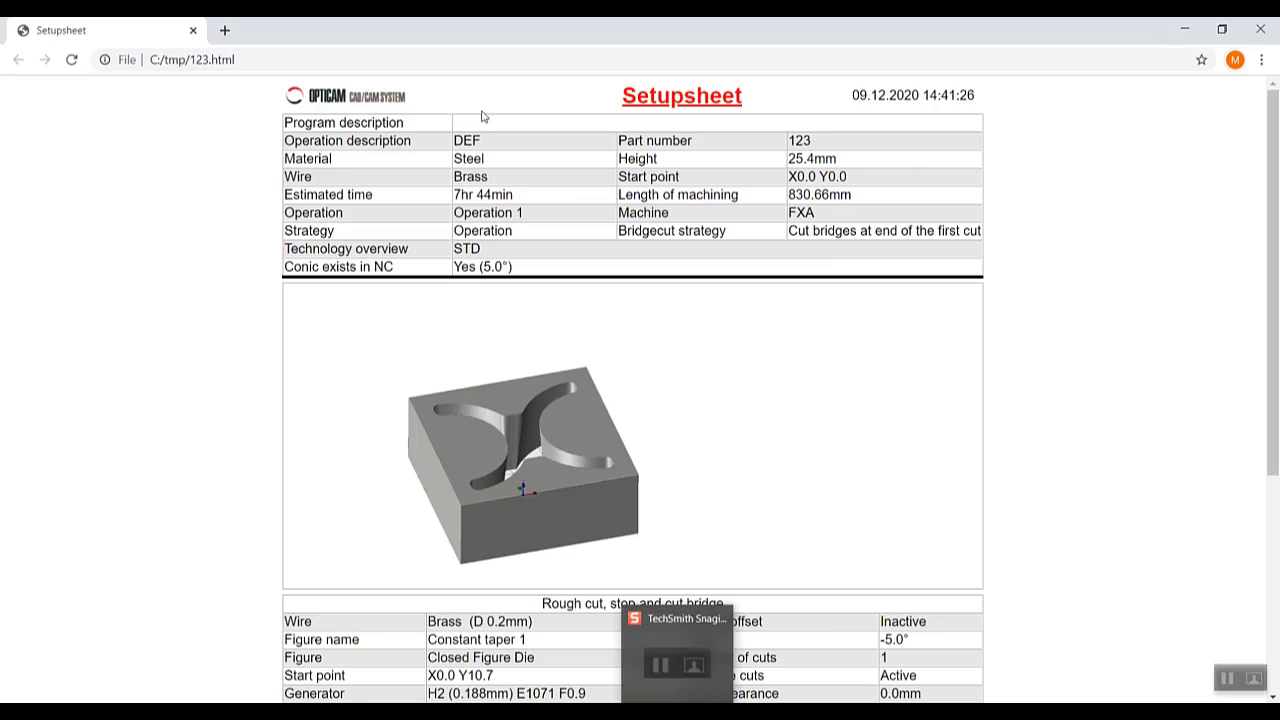
scroll(640, 208, "down", 4)
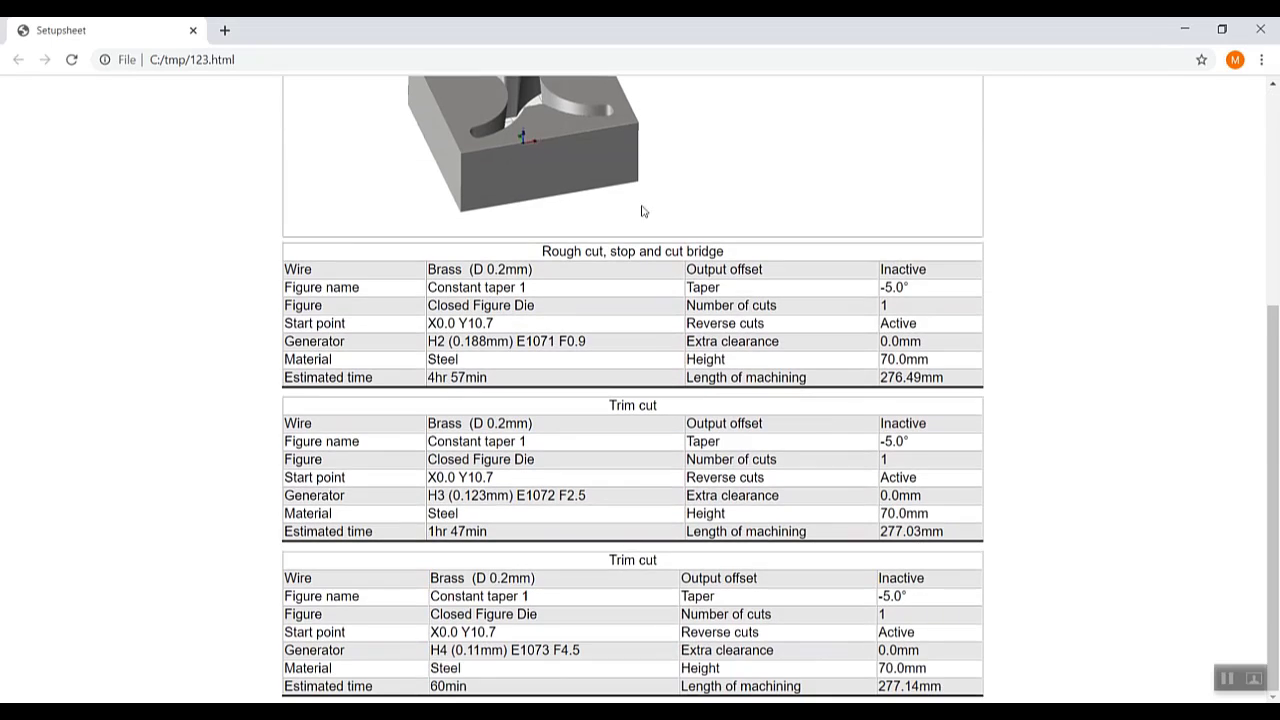
left_click_drag(912, 447, 881, 452)
left_click(882, 452)
left_click_drag(1270, 487, 1266, 257)
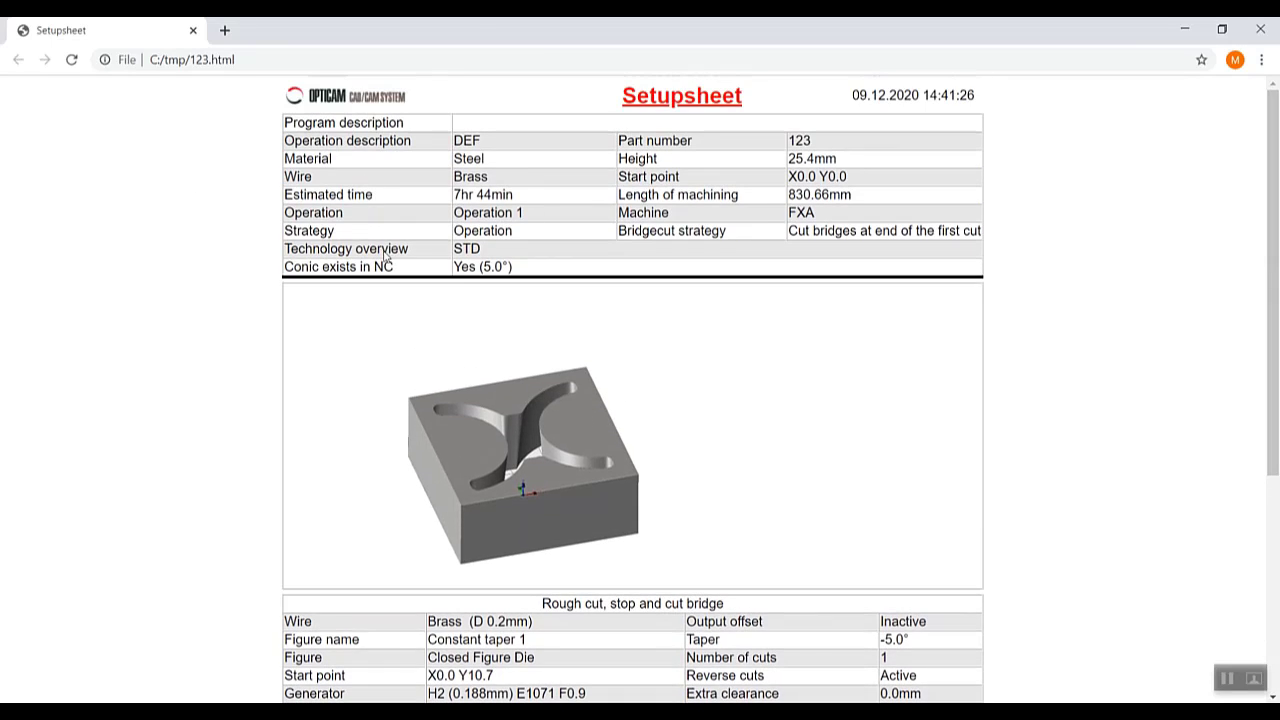
scroll(1086, 495, "down", 3)
scroll(1086, 495, "down", 1)
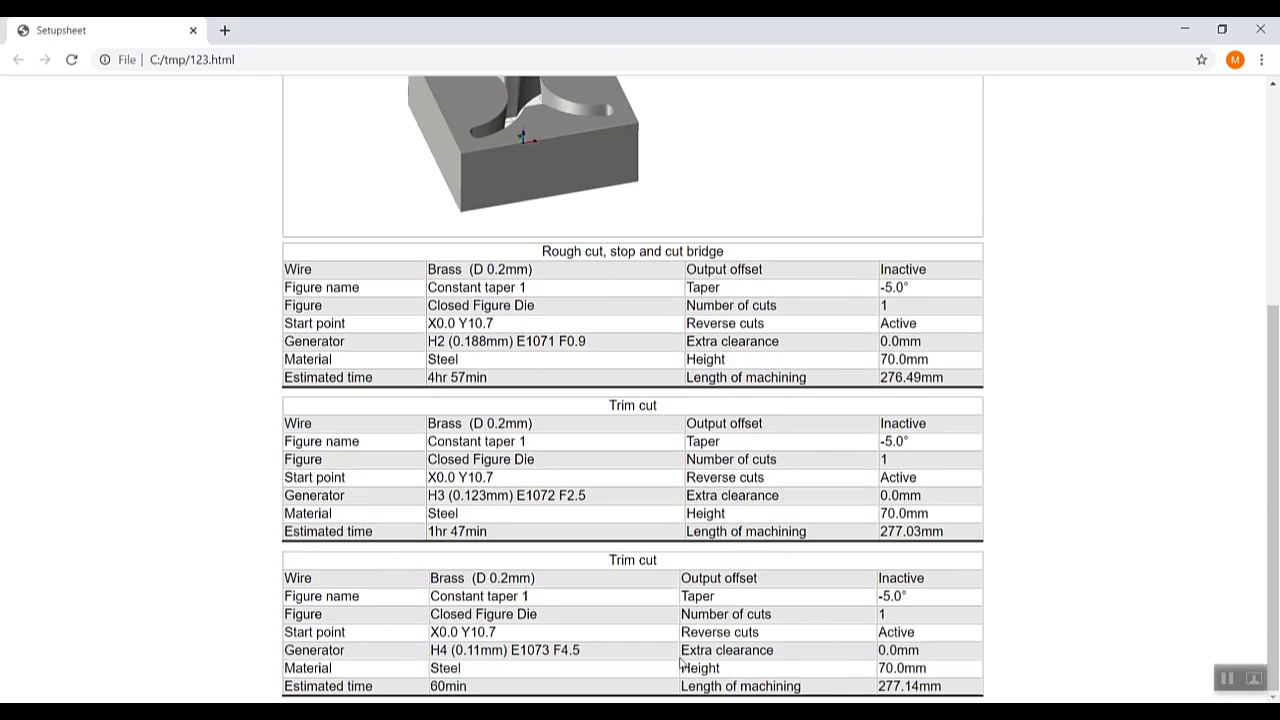
mouse_move(636, 712)
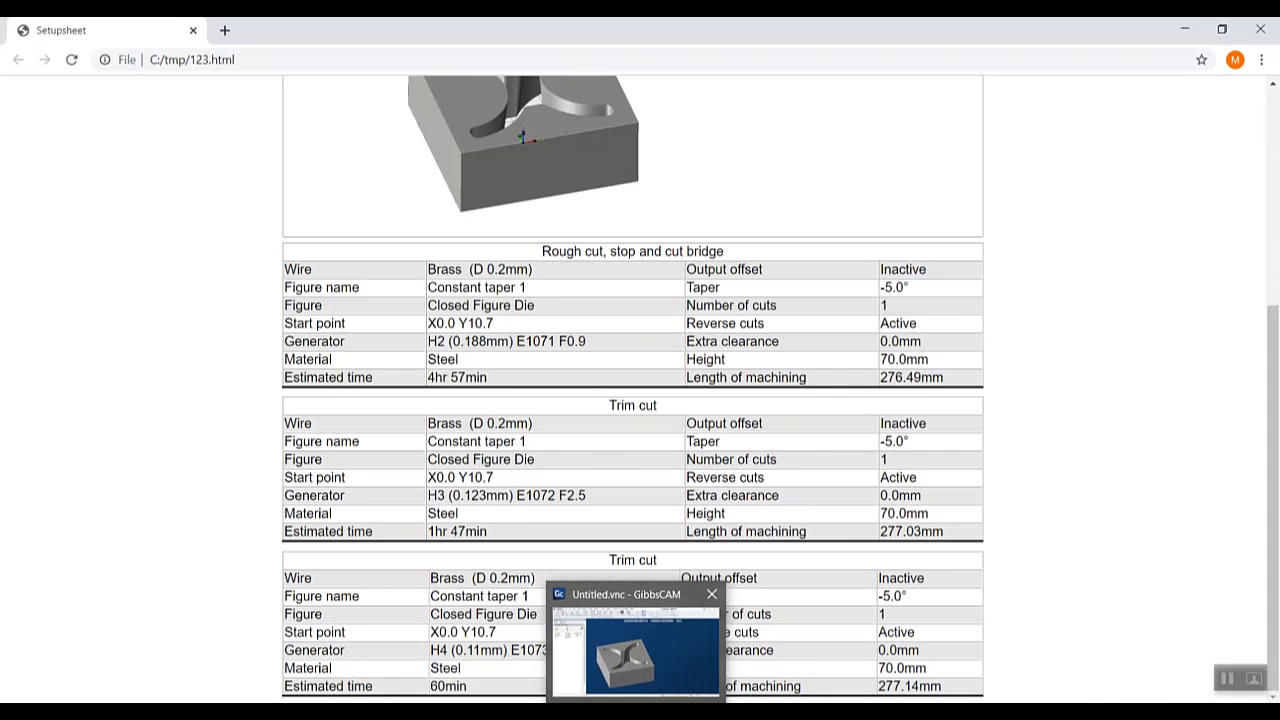
left_click(636, 650)
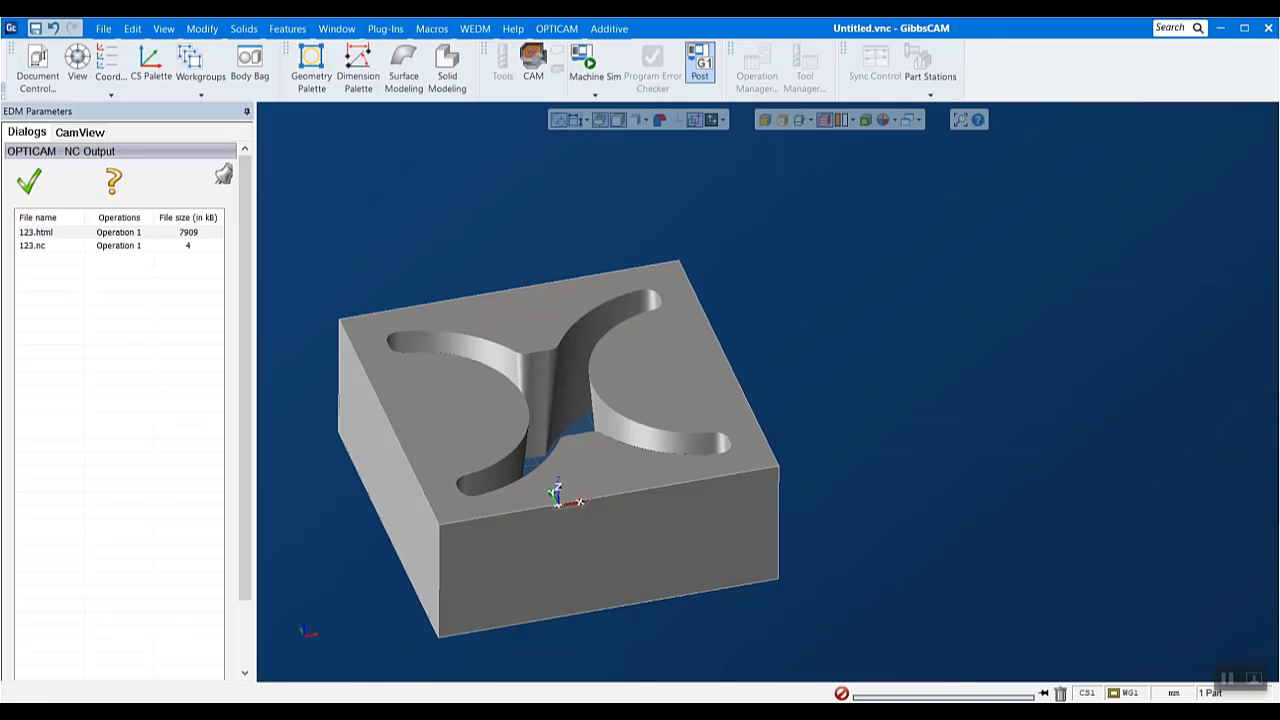
left_click(42, 180)
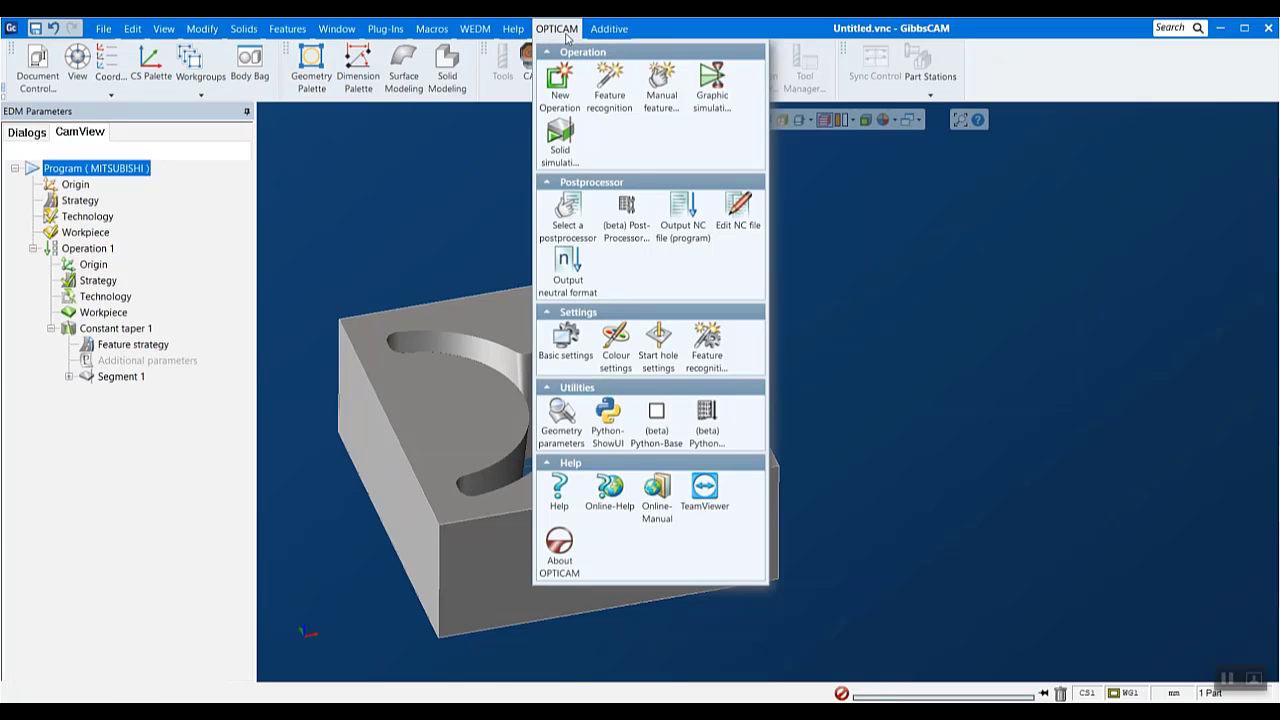
Open OPTICAM's basic settings in a smaller window and examine the input units and geometric tolerances
left_click(566, 36)
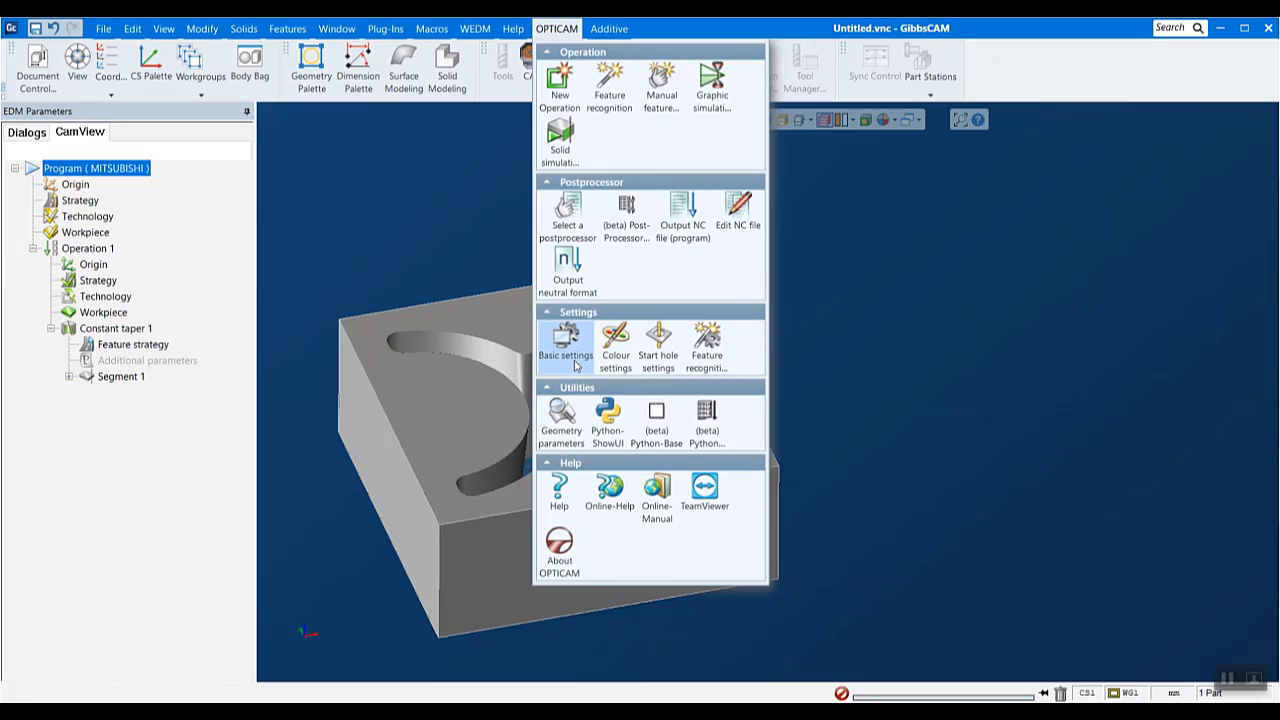
left_click(584, 346)
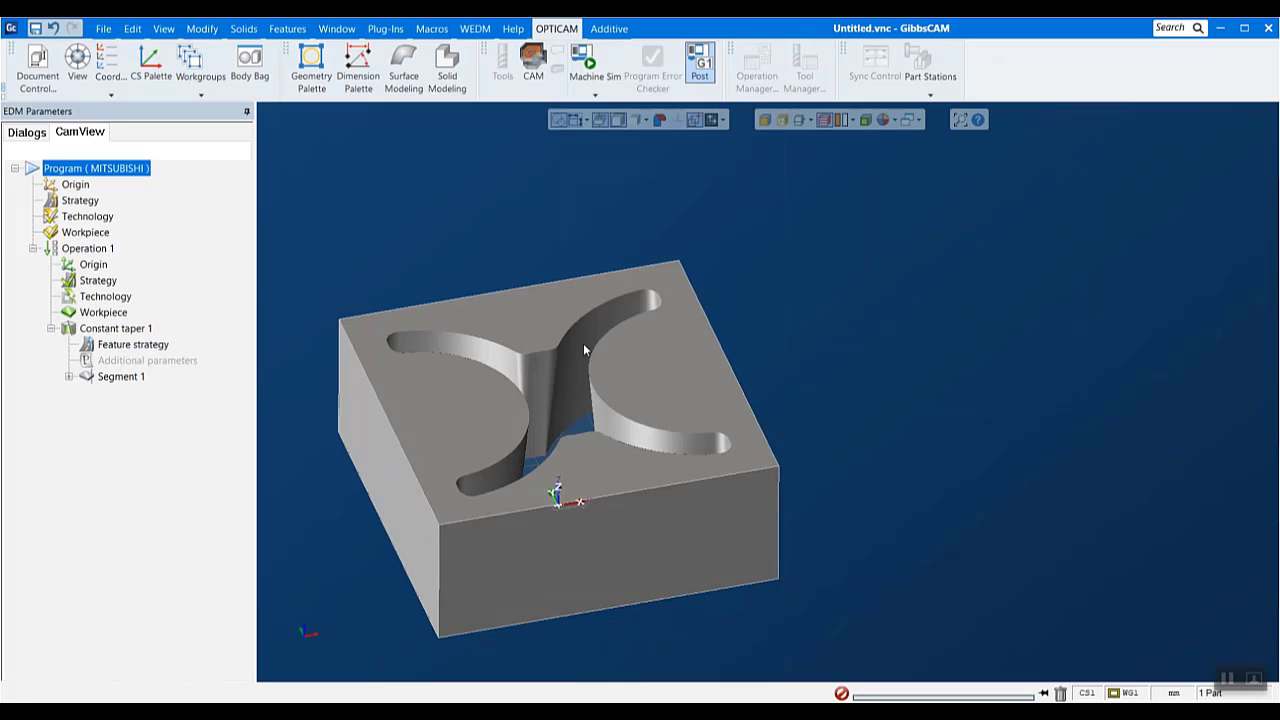
left_click_drag(291, 177, 558, 120)
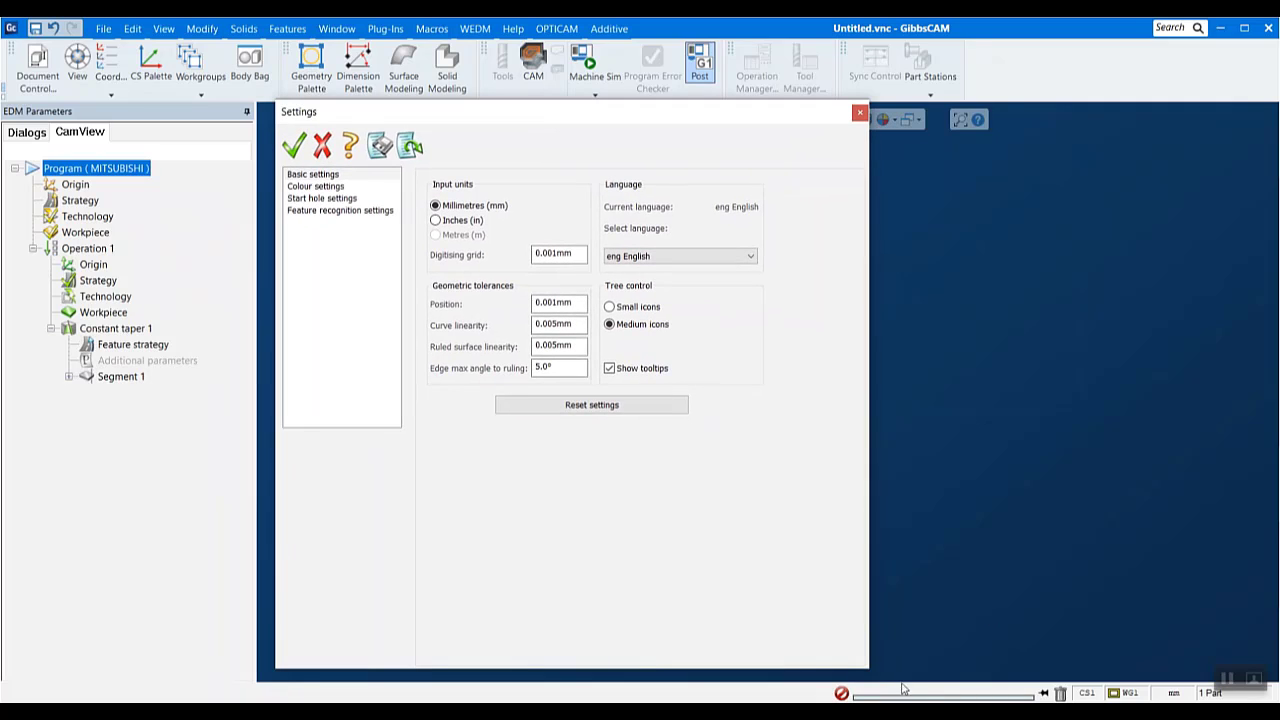
left_click_drag(866, 666, 802, 488)
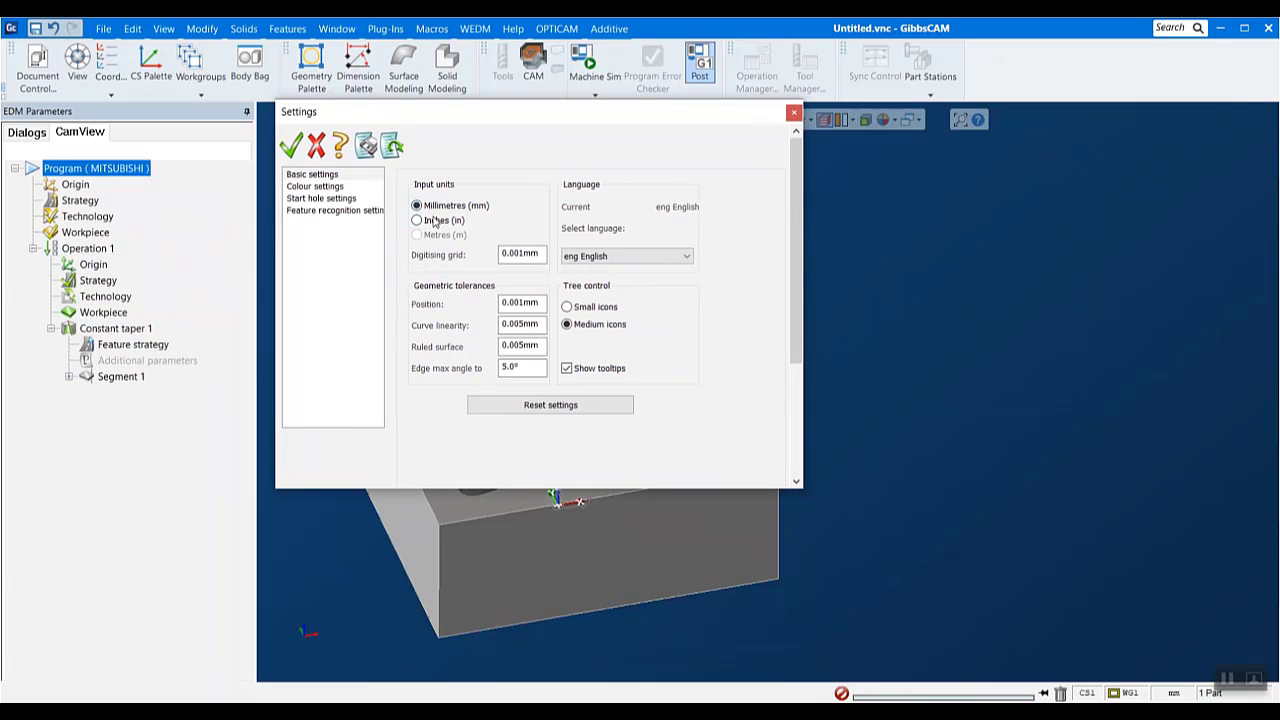
double_click(527, 303)
left_click(537, 326)
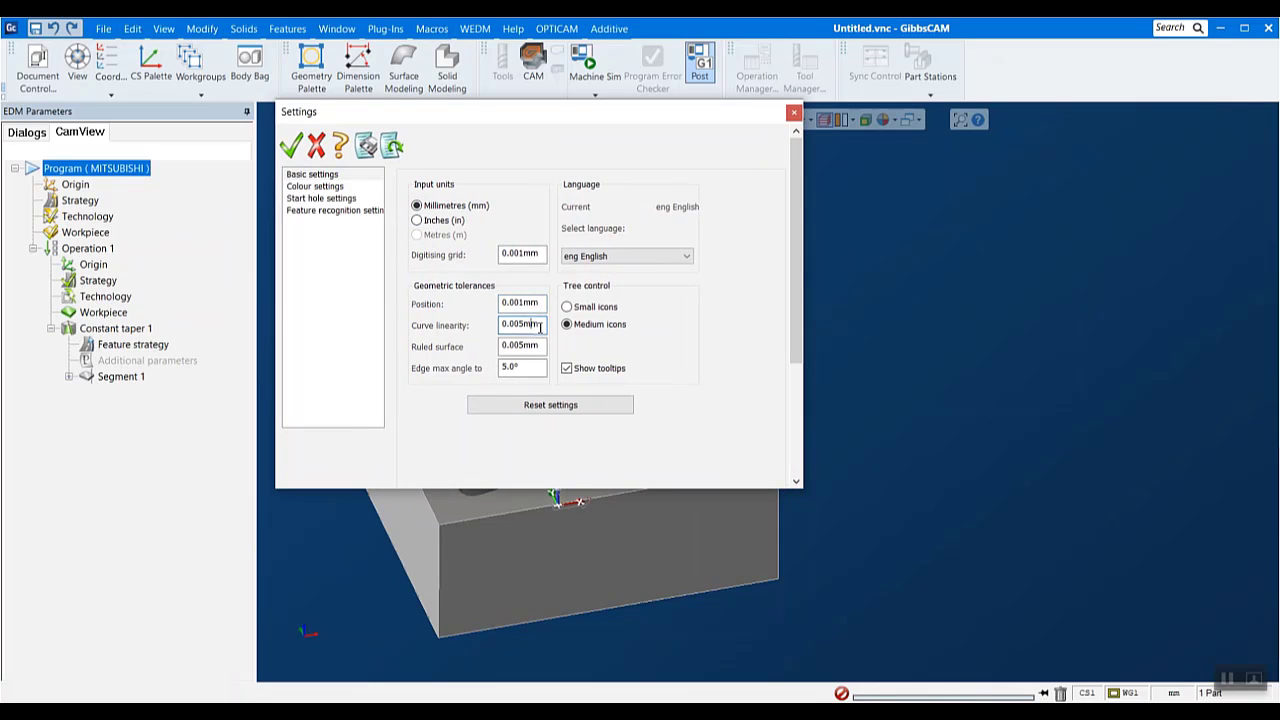
Examine the colour settings and the start hole settings for internal and external features, enlarging the settings window to fit
left_click(316, 188)
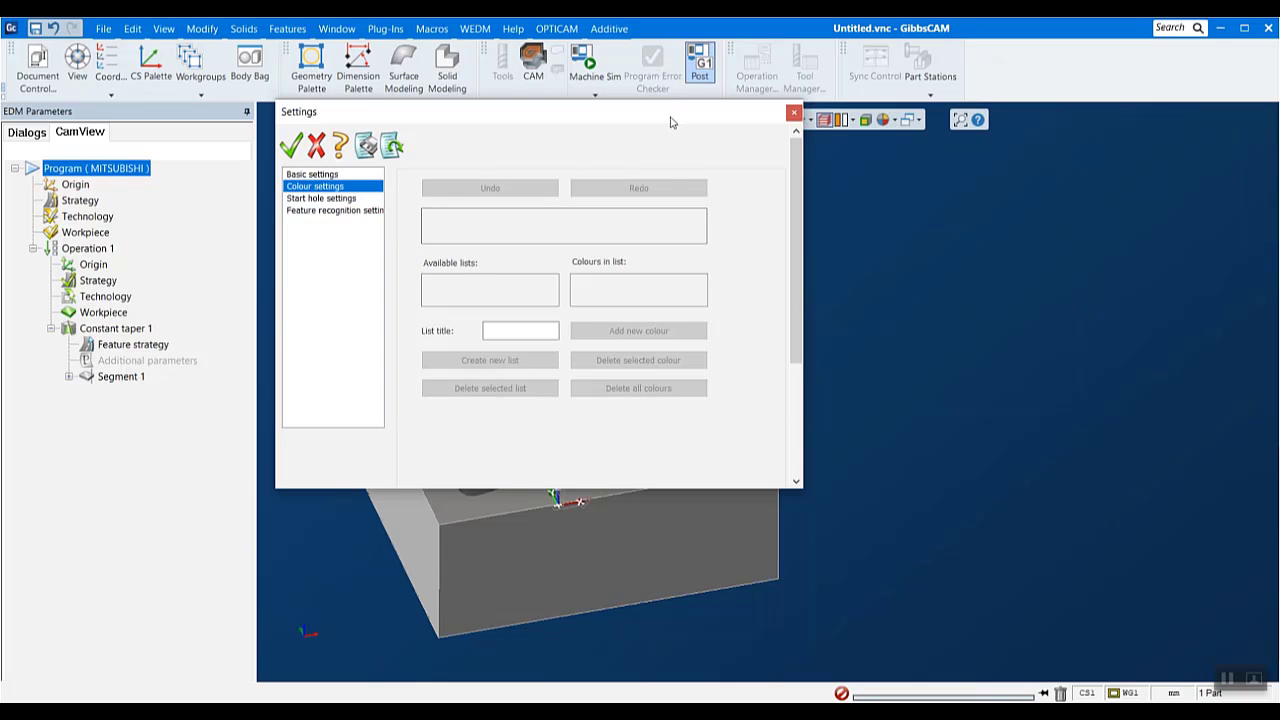
left_click_drag(670, 117, 757, 191)
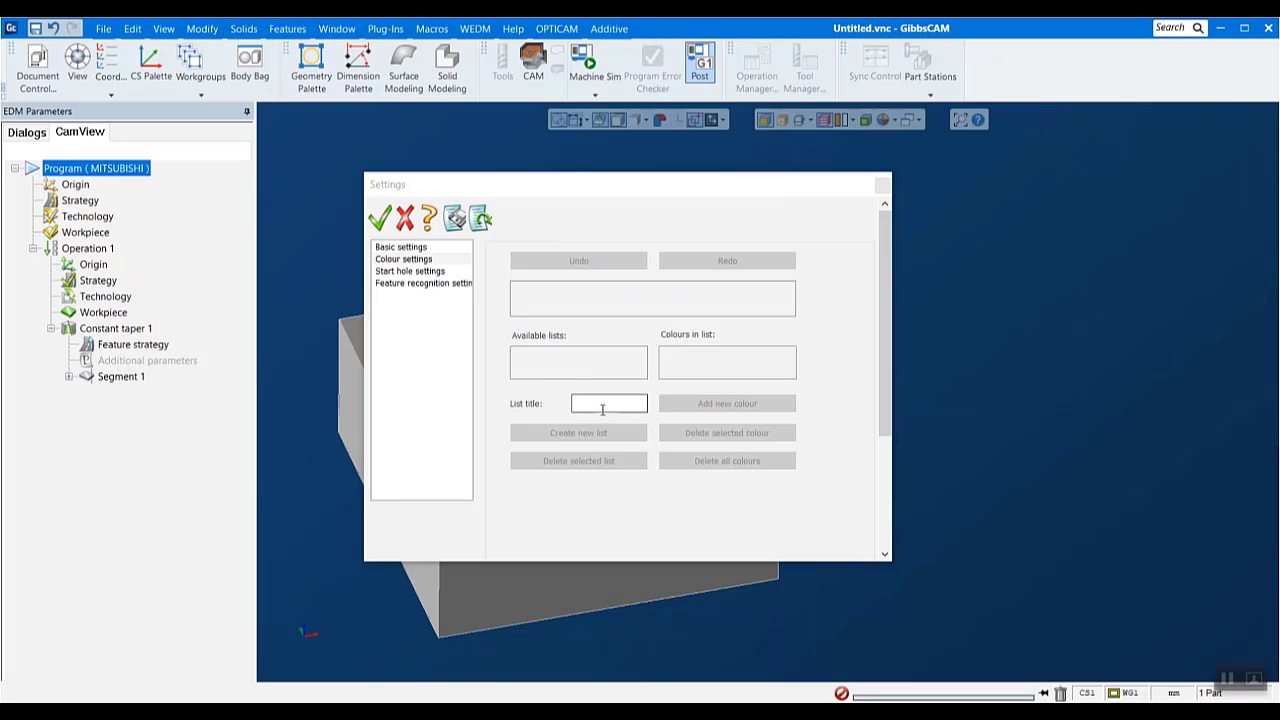
left_click(418, 272)
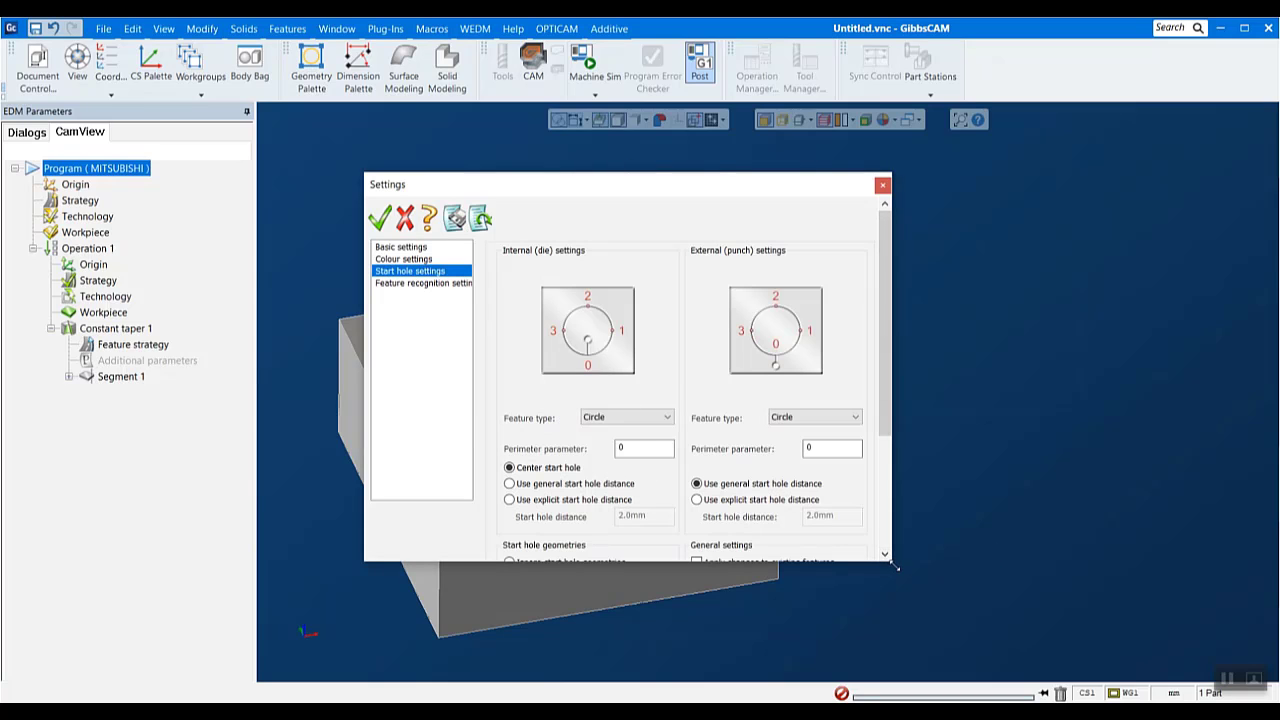
left_click_drag(895, 567, 1139, 676)
left_click_drag(827, 196, 781, 127)
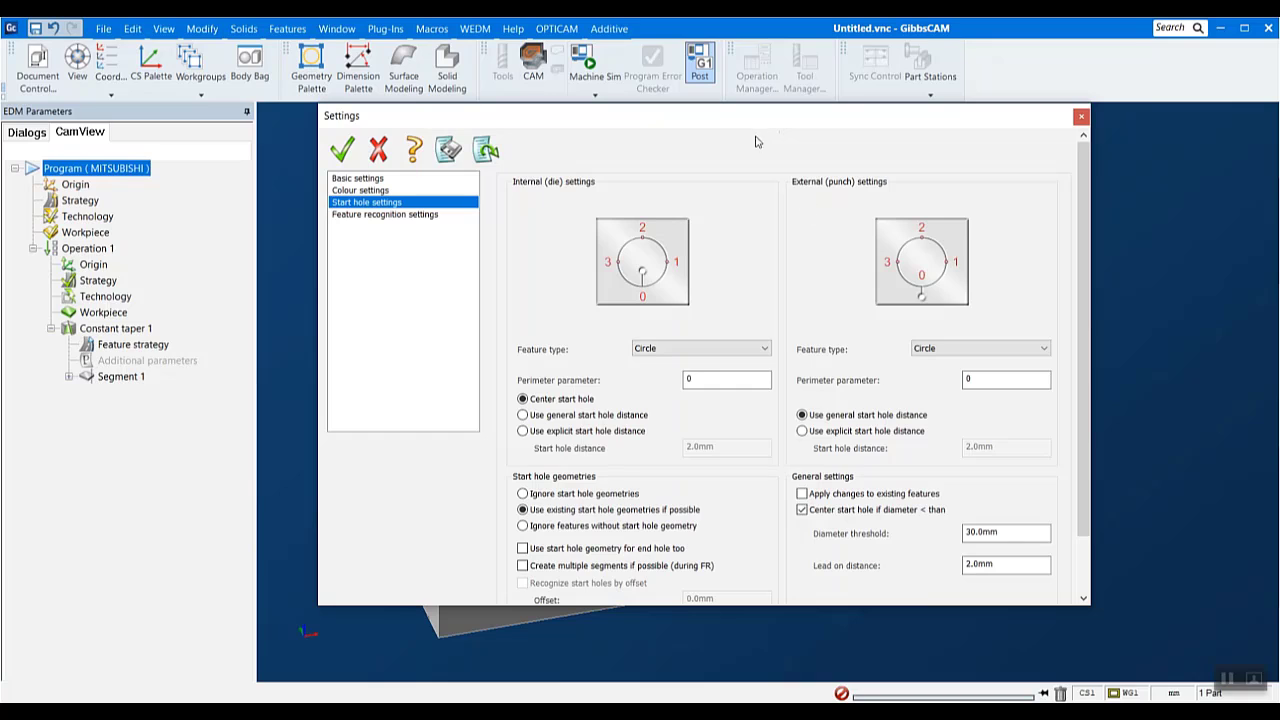
Try the Quadrilateral type with an explicit start hole distance for internal features, and review the internal and external feature type choices
left_click(726, 349)
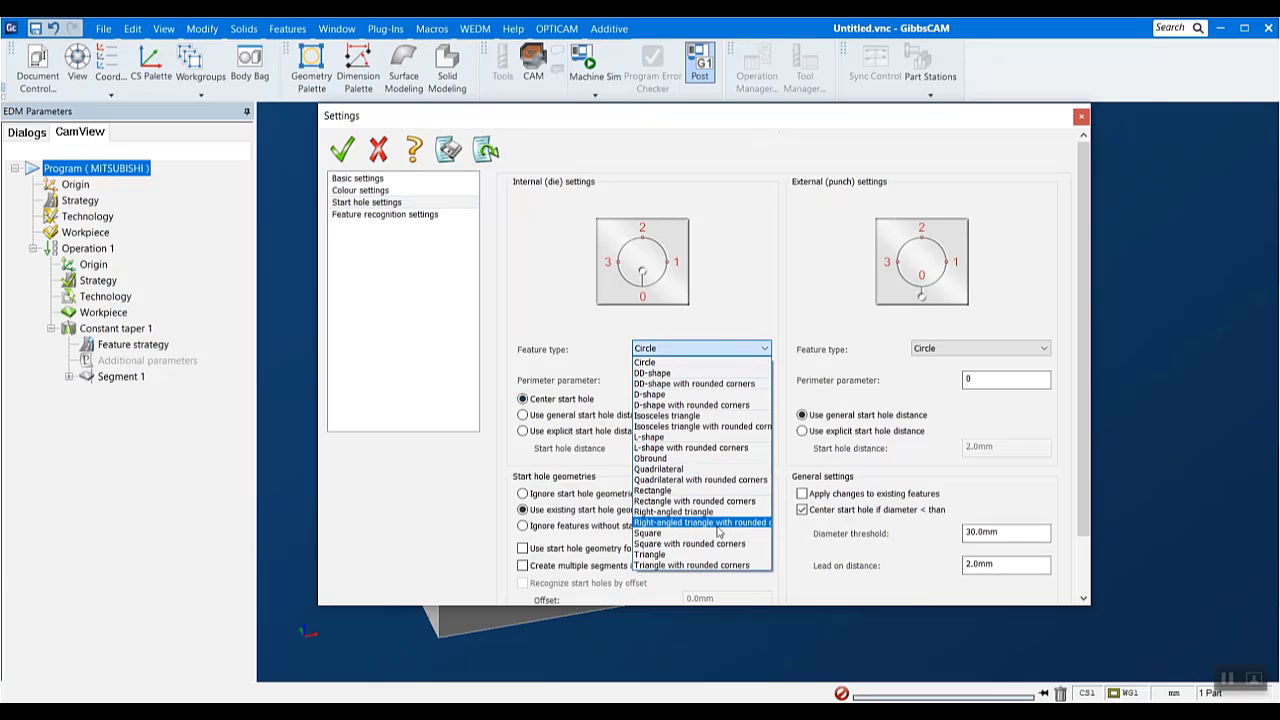
left_click(660, 469)
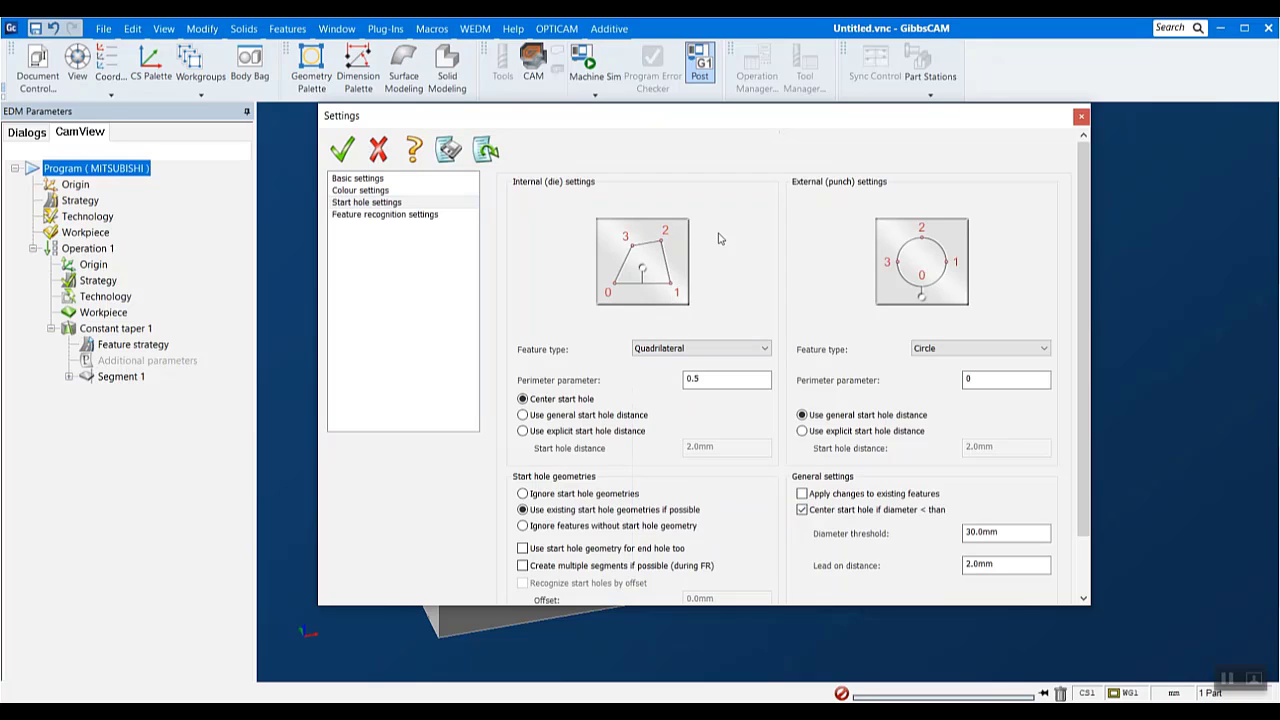
left_click(582, 431)
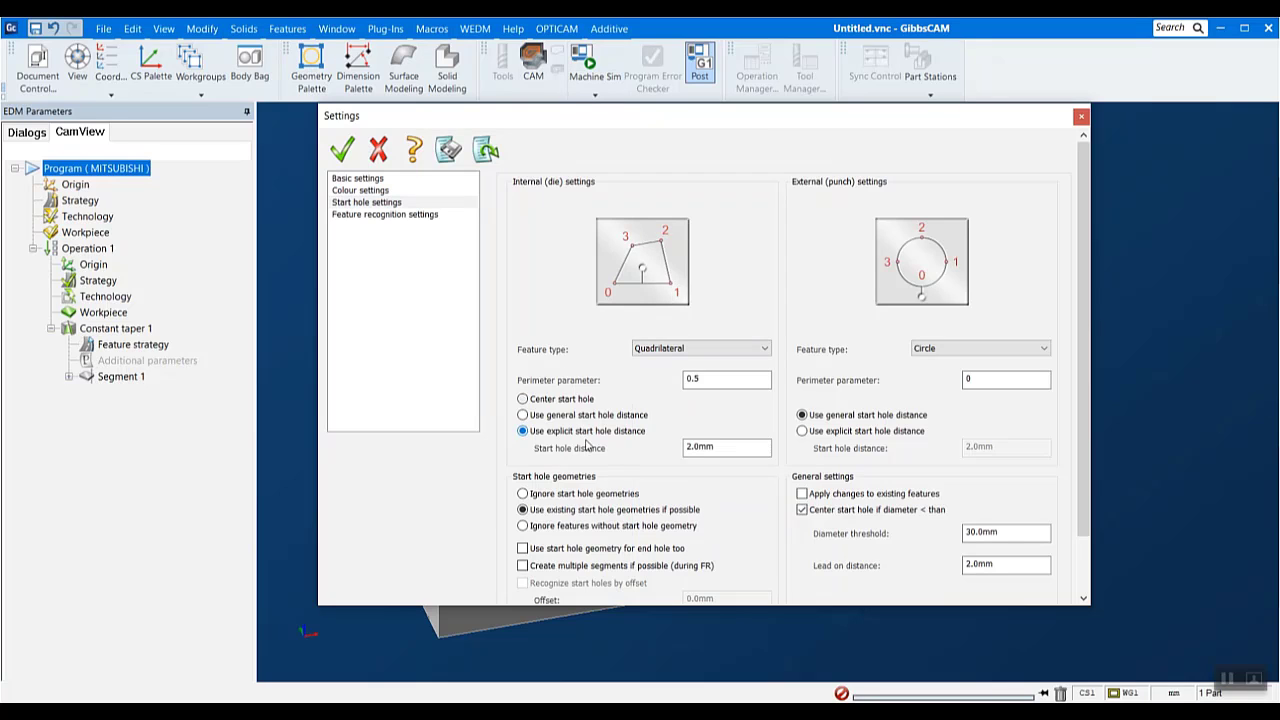
double_click(722, 447)
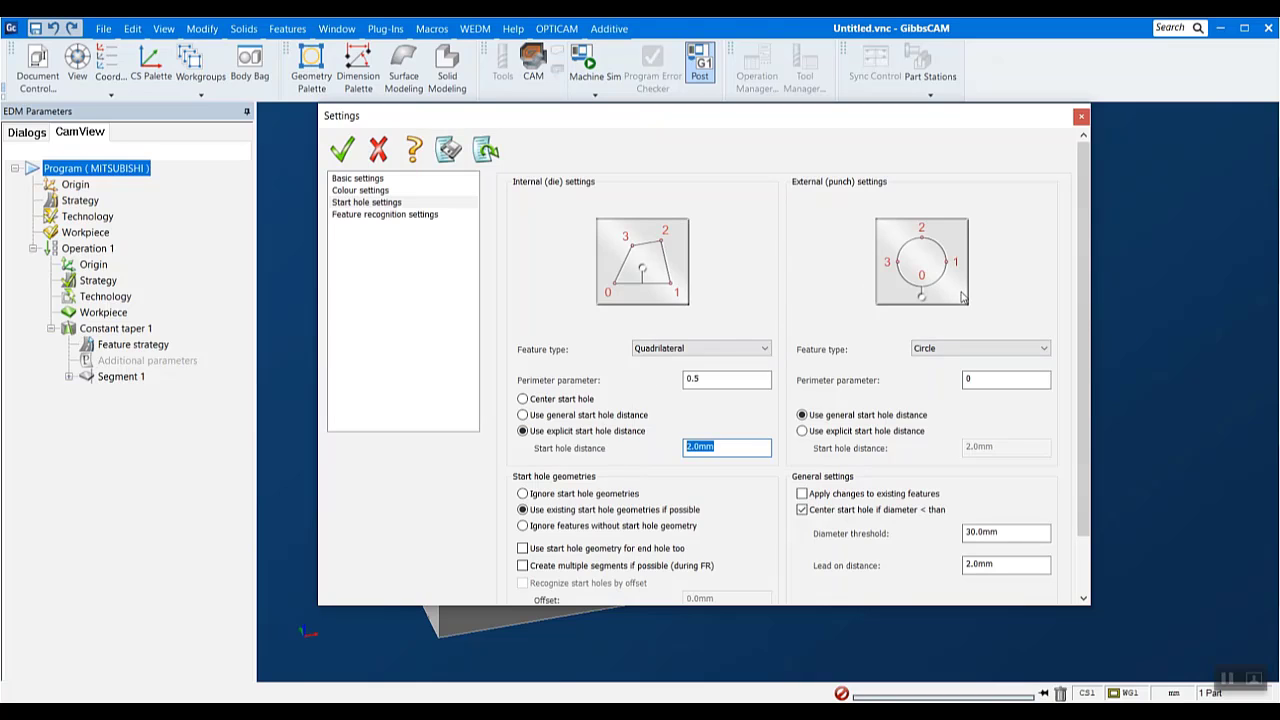
scroll(824, 420, "down", 2)
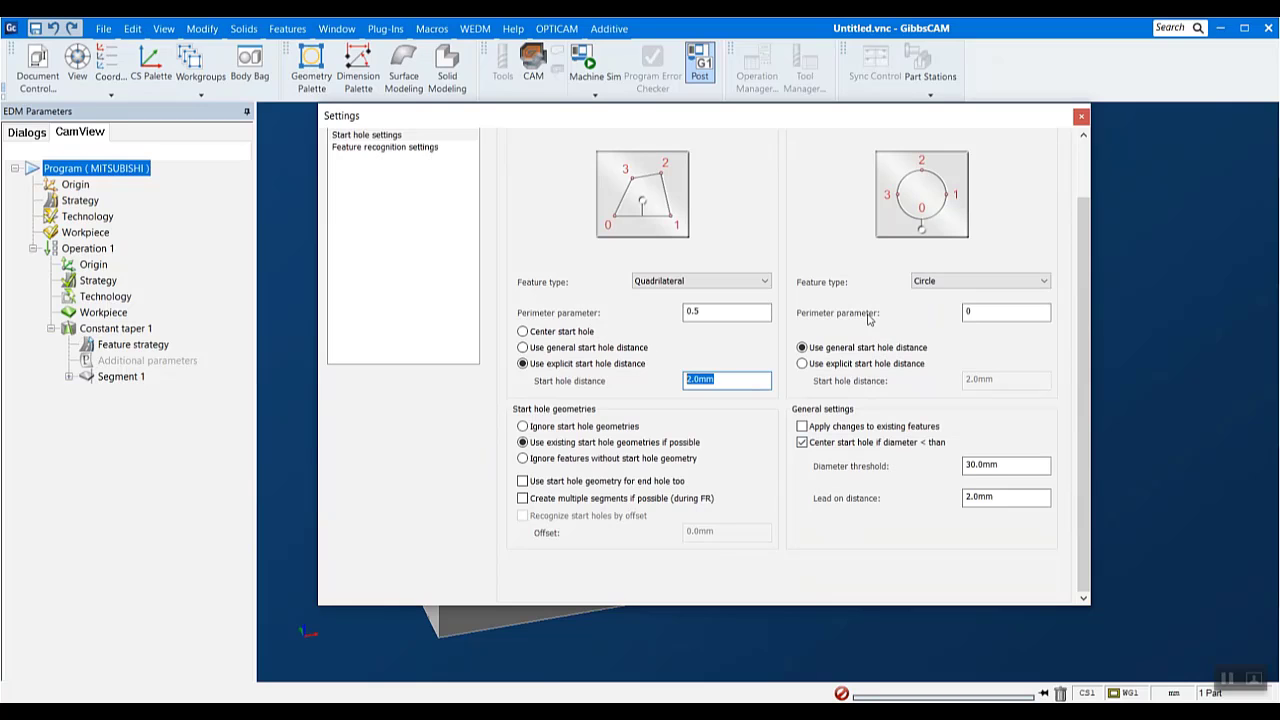
left_click(735, 285)
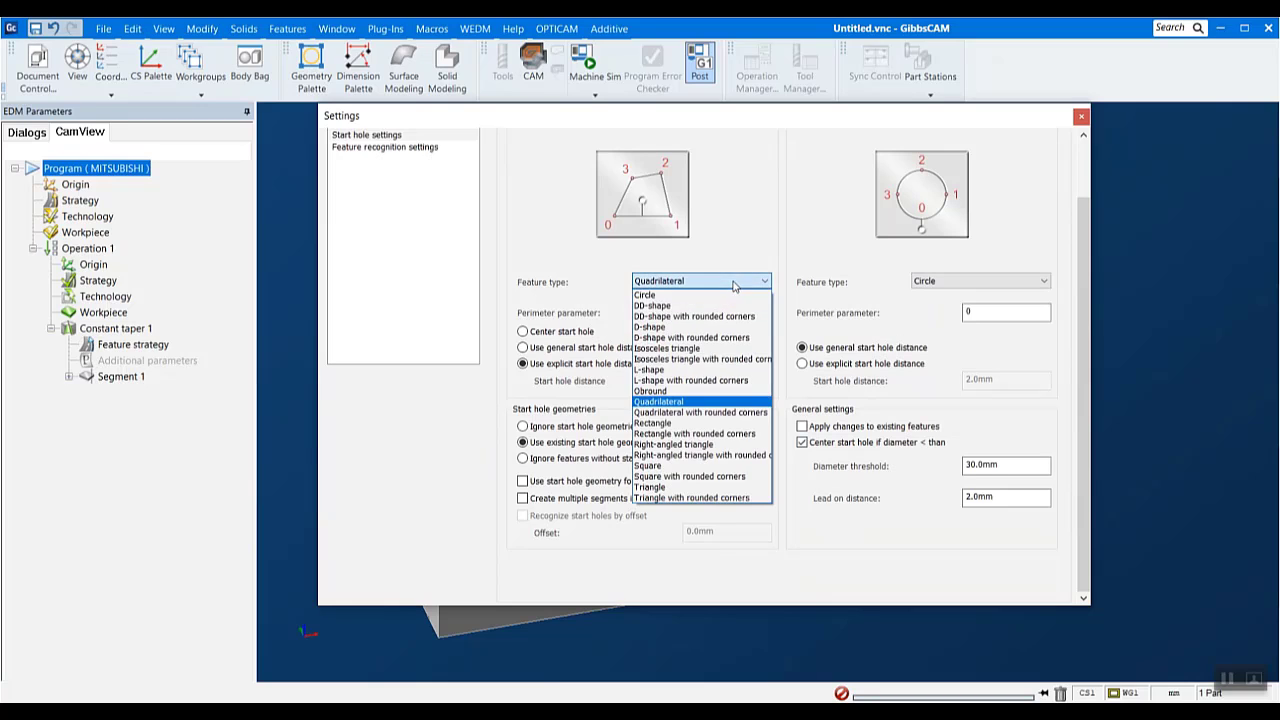
left_click(735, 285)
left_click(928, 285)
left_click(928, 290)
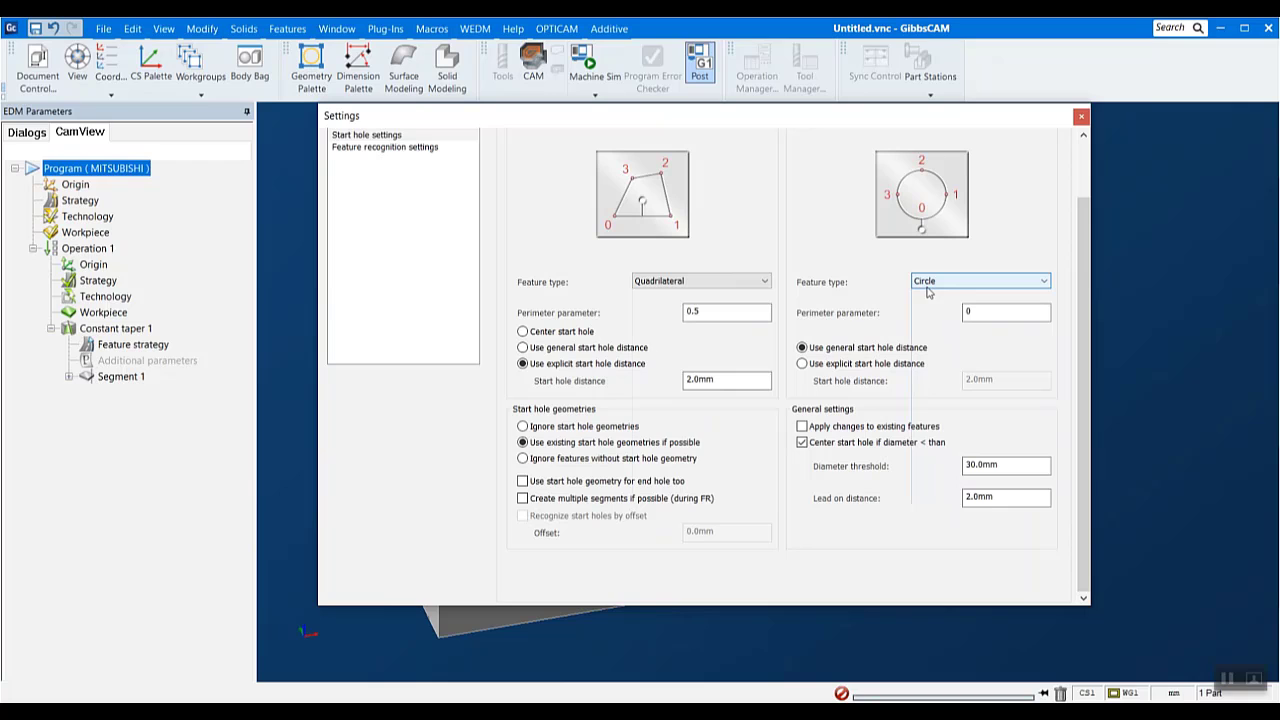
Review the feature recognition settings, try excluding the Four axis feature type, and locate the OPTICAM feature recognition command these settings affect
left_click(424, 148)
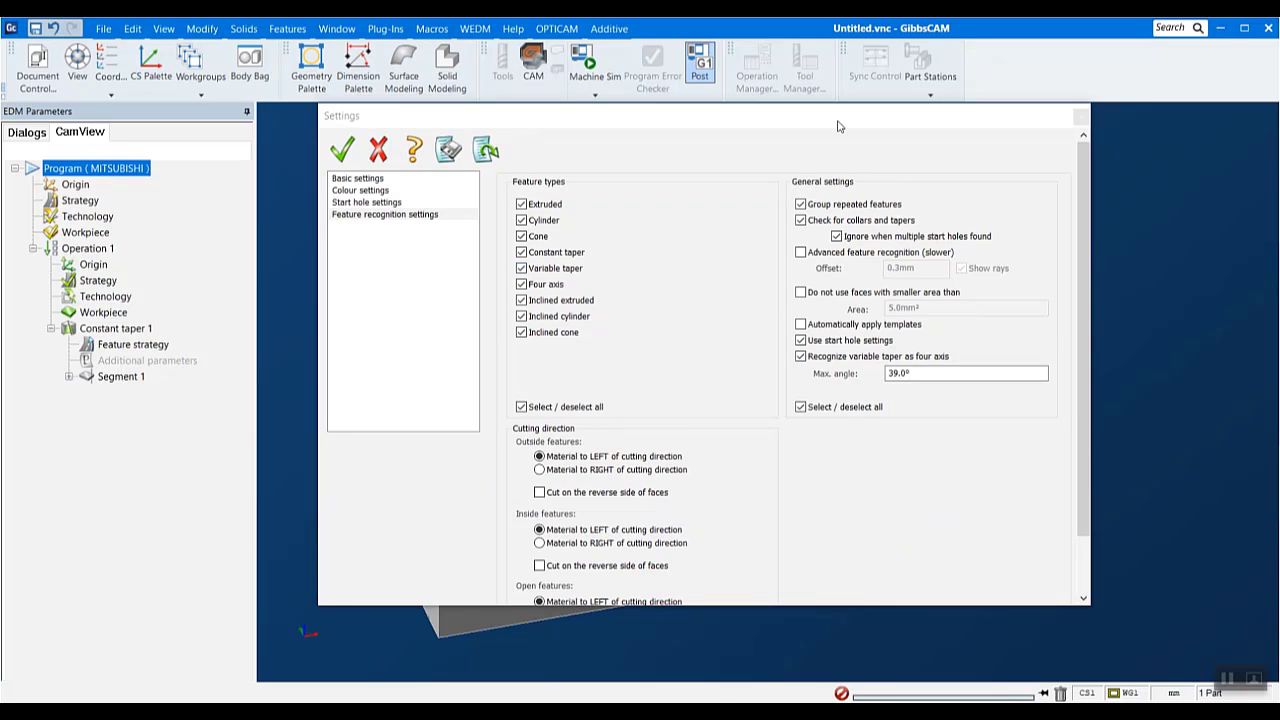
left_click_drag(839, 126, 892, 174)
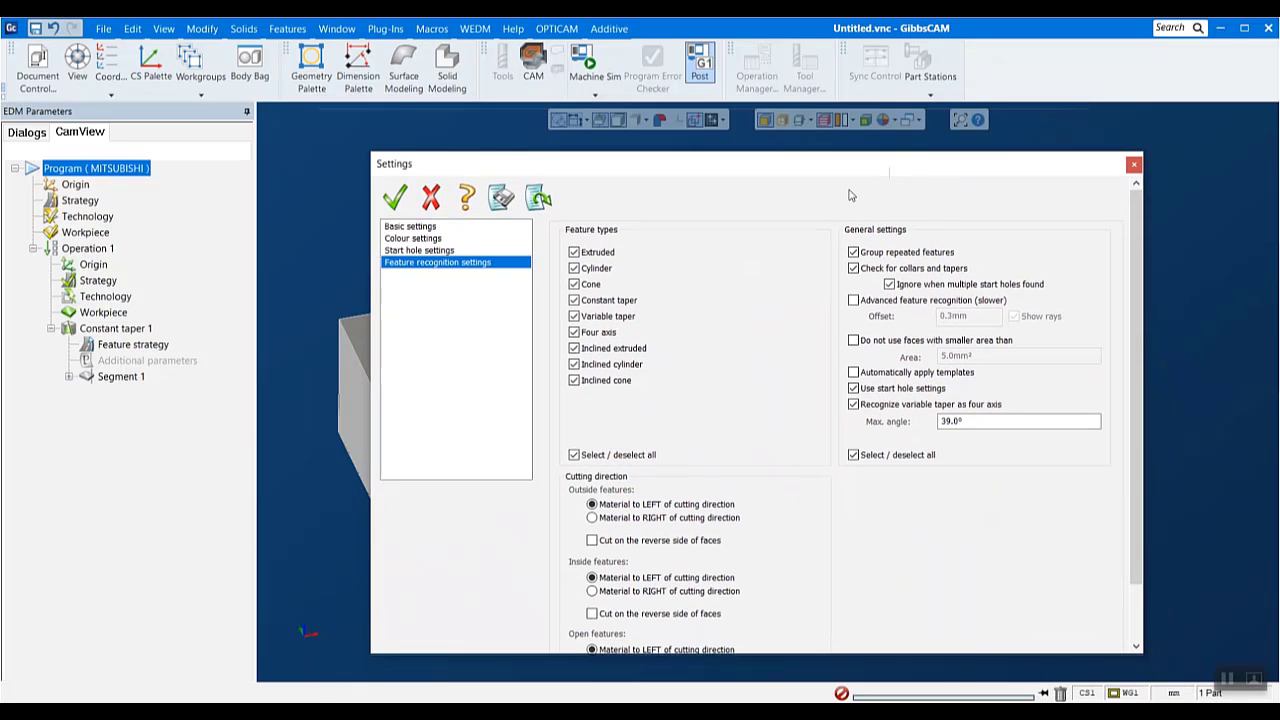
left_click(588, 332)
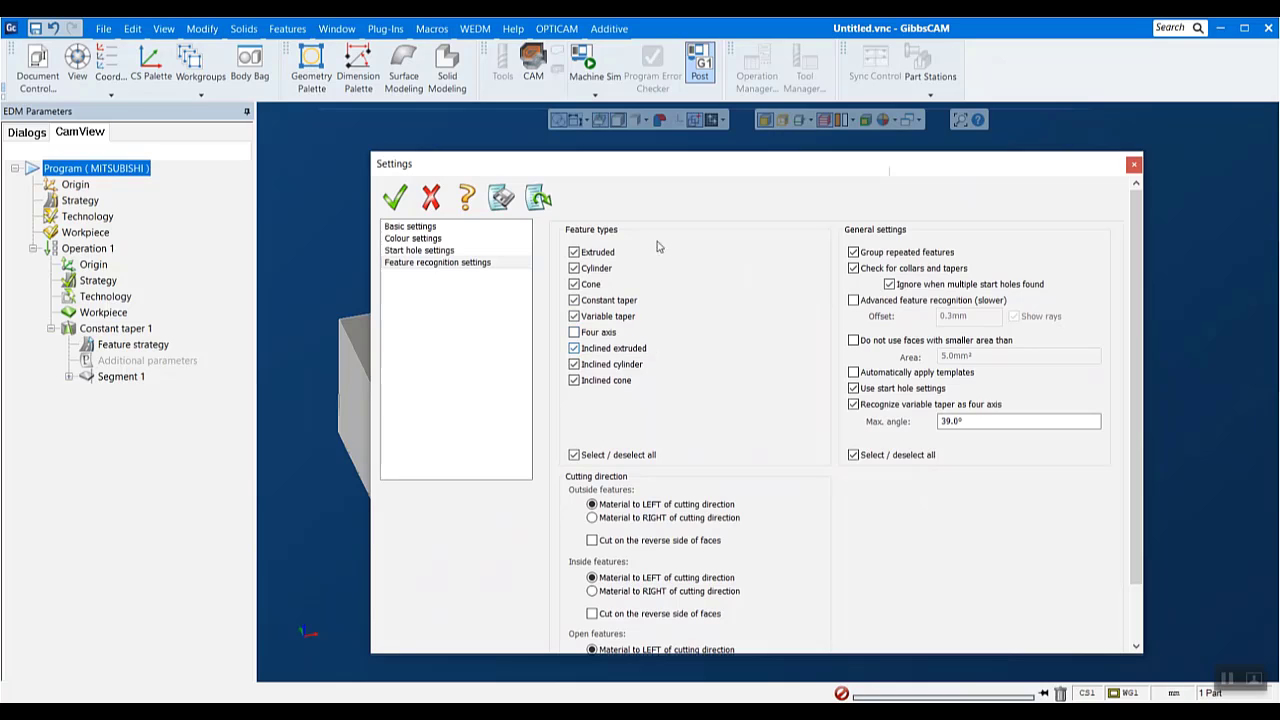
left_click_drag(689, 171, 943, 286)
left_click(556, 28)
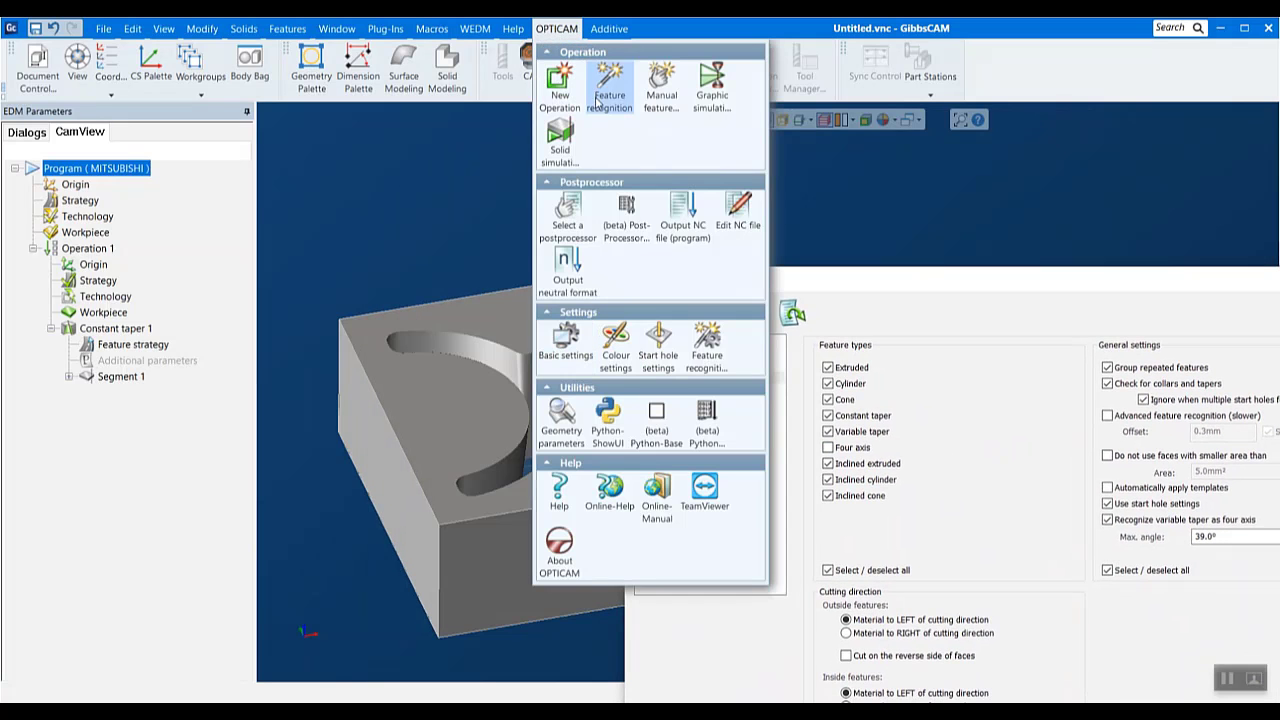
left_click(996, 285)
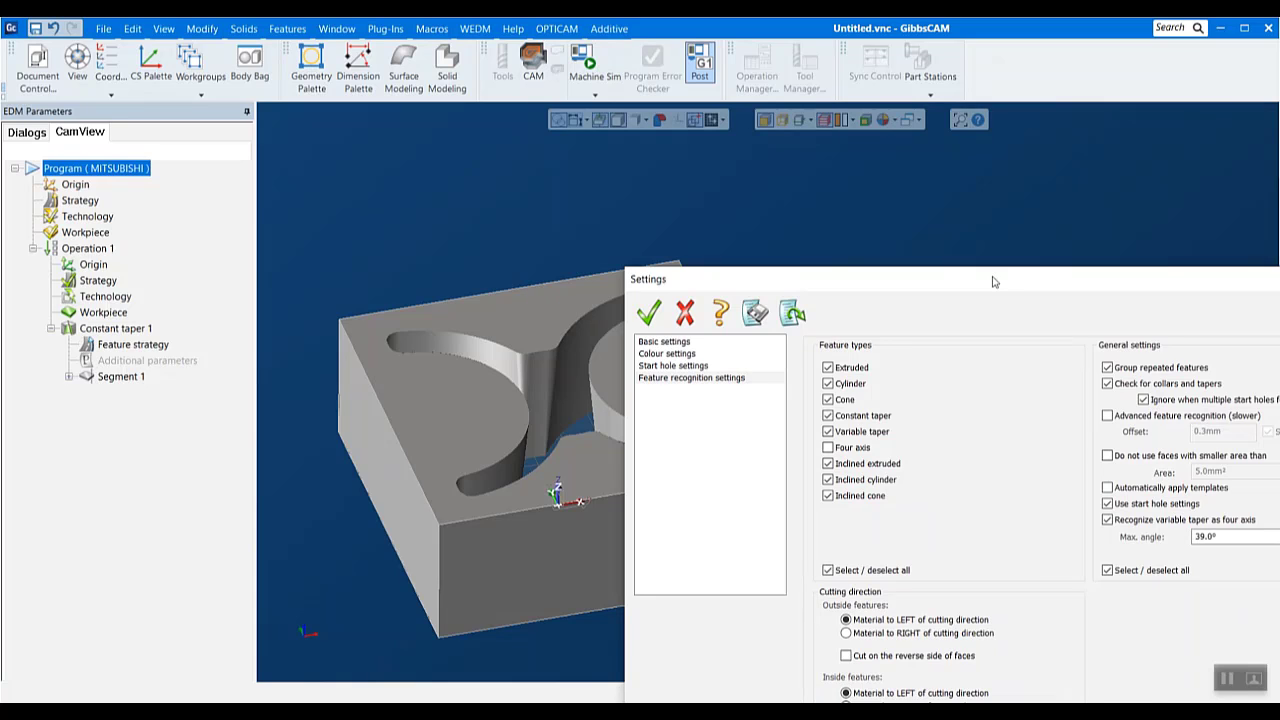
Close the OPTICAM settings without applying the changes and enlarge the view of the part
left_click_drag(992, 280, 720, 181)
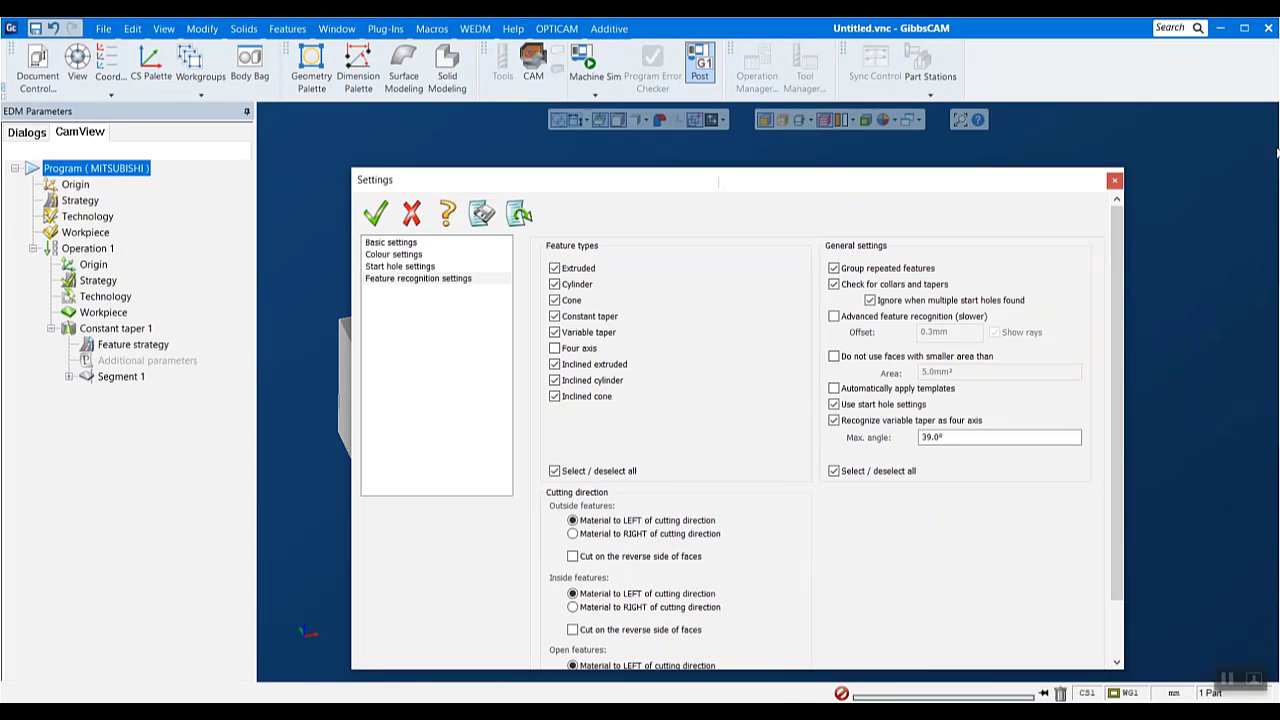
left_click(1114, 183)
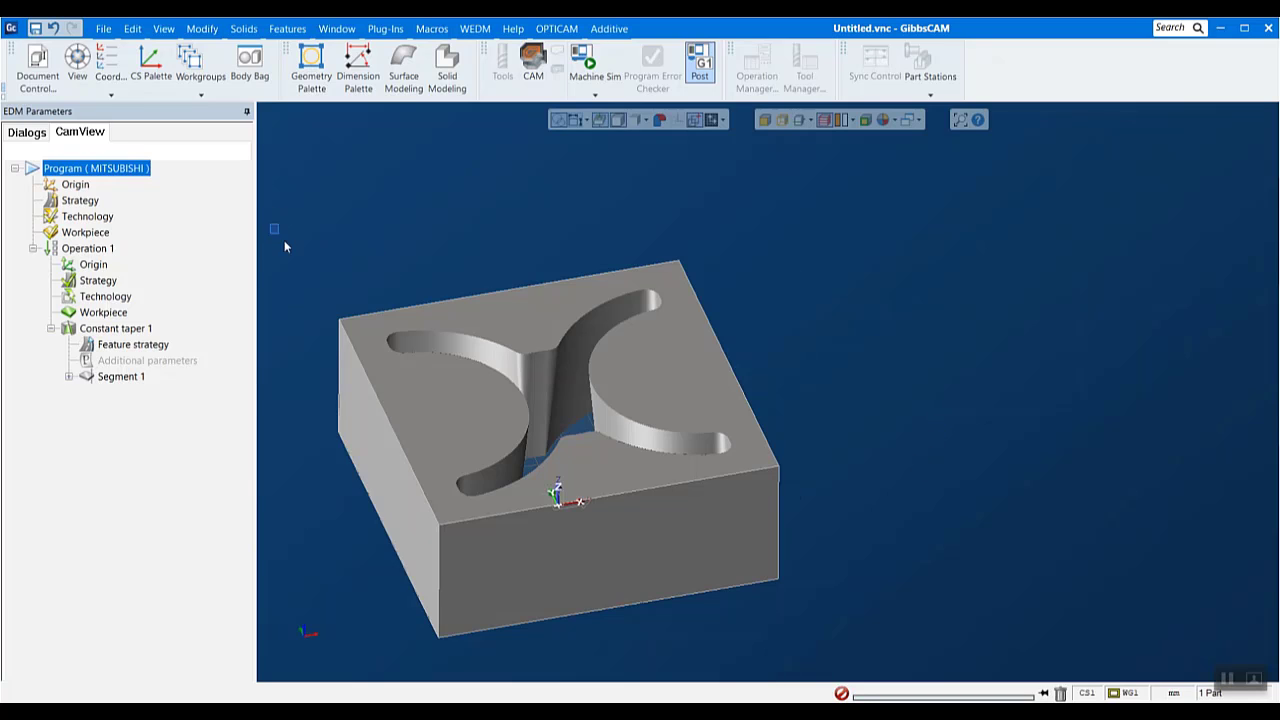
left_click_drag(284, 242, 875, 670)
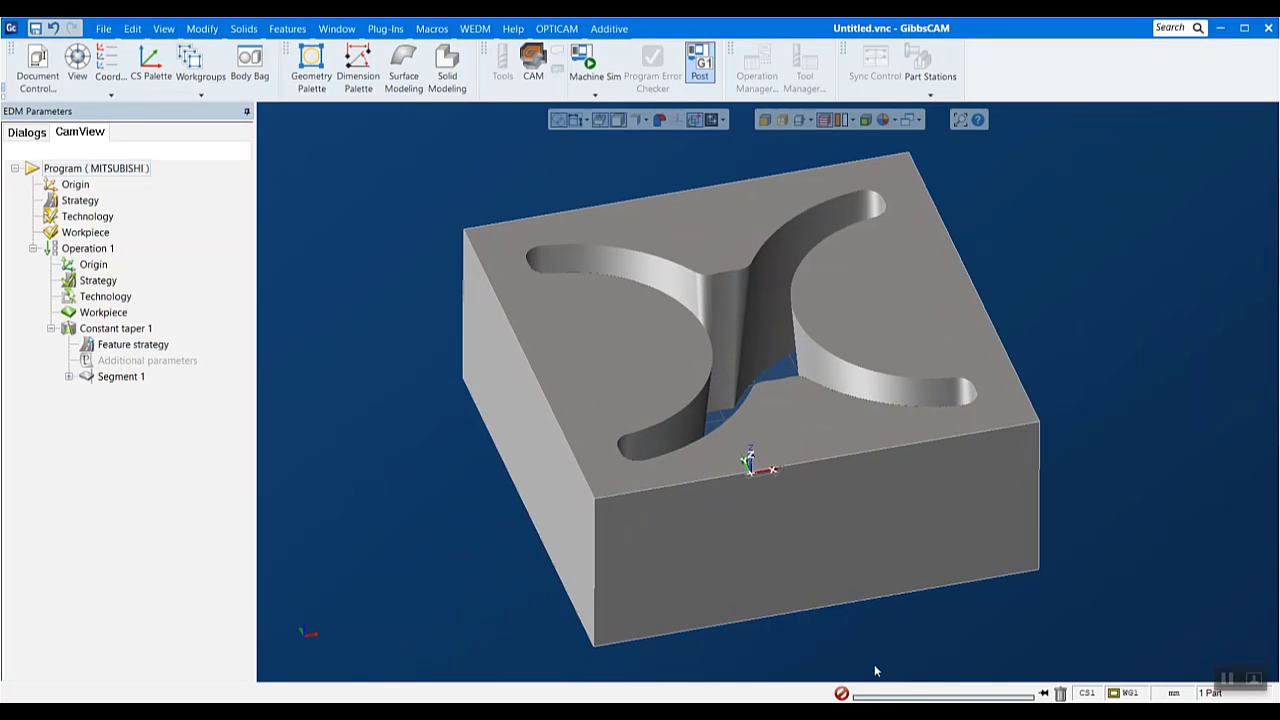